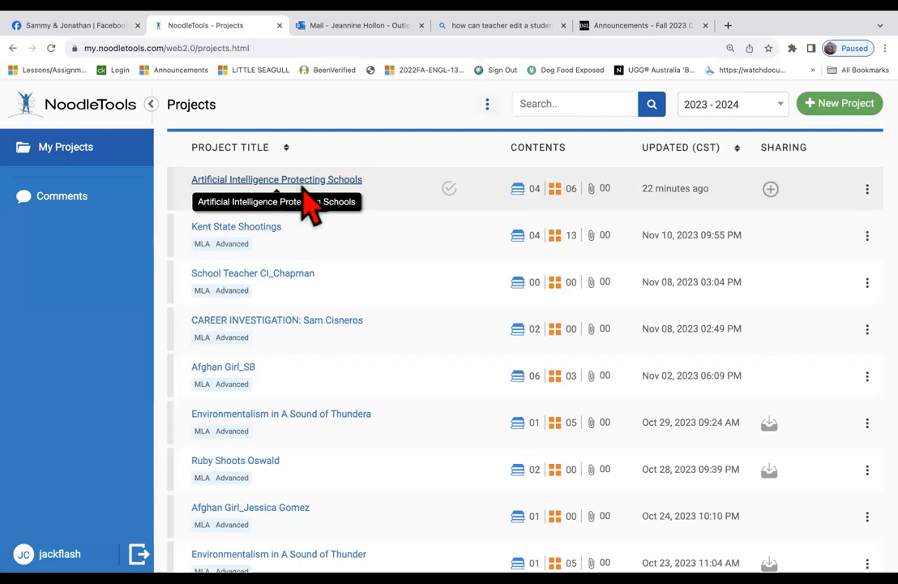
Open the Artificial Intelligence Protecting Schools project's notecards in the Tabletop View
click(303, 183)
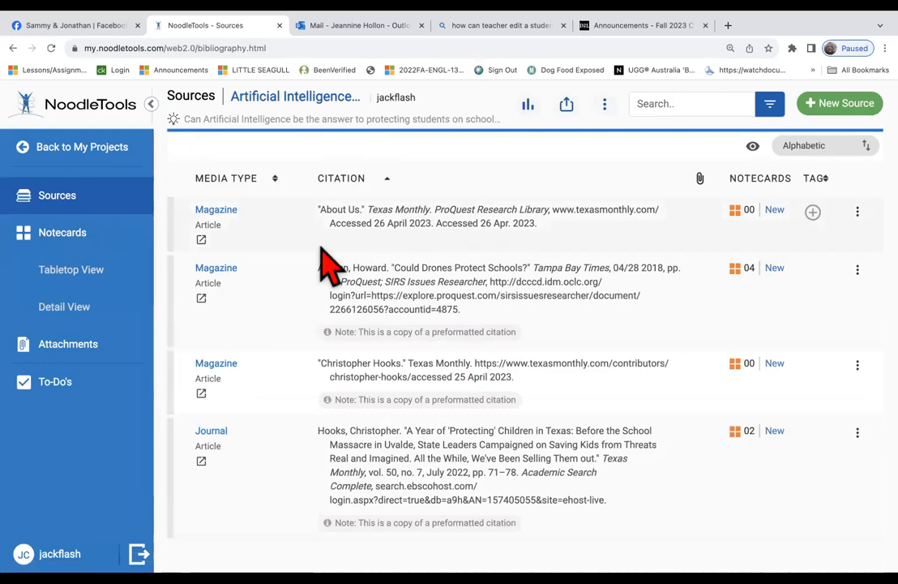
click(81, 231)
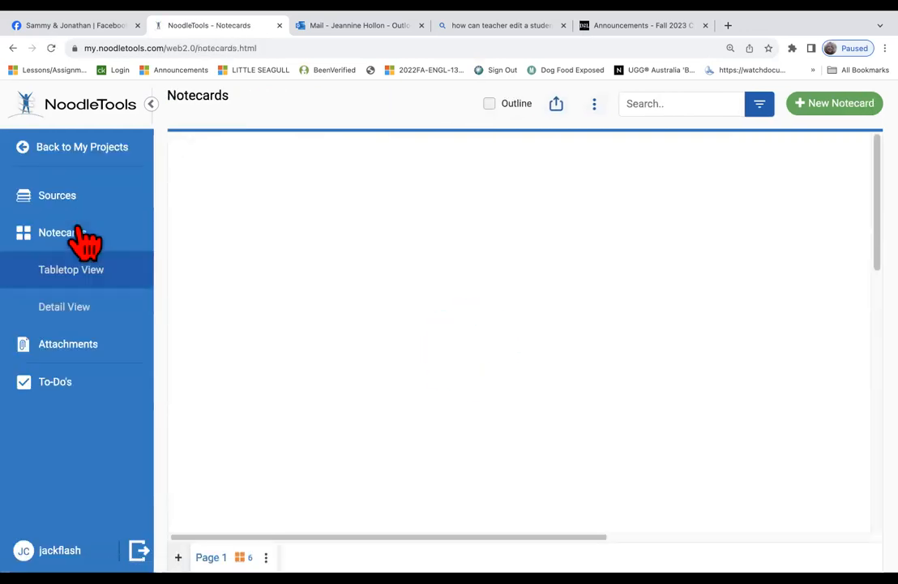
click(57, 203)
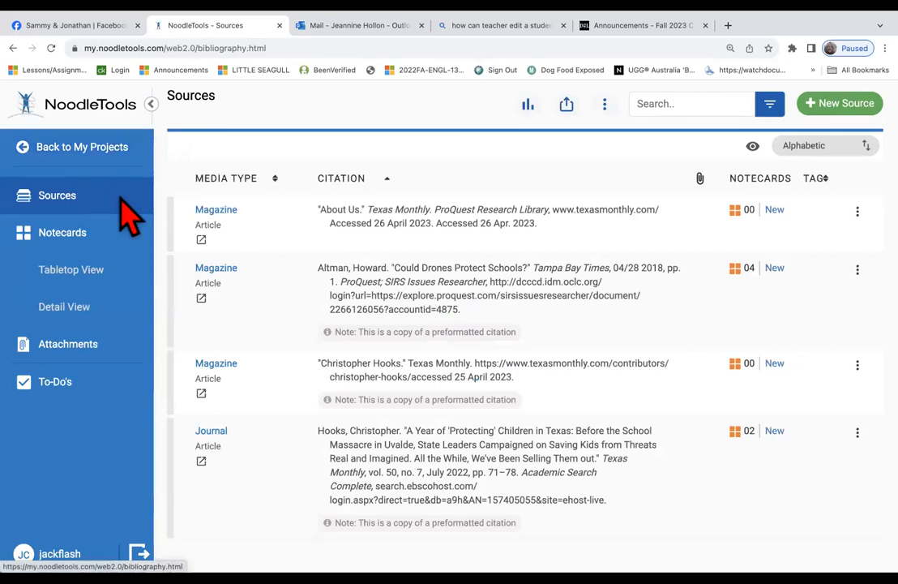
click(89, 149)
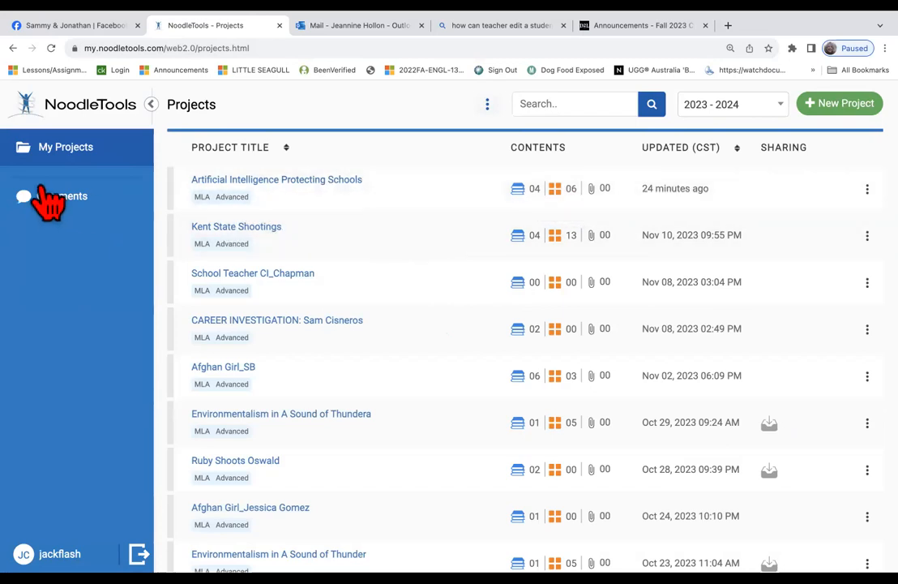
click(227, 180)
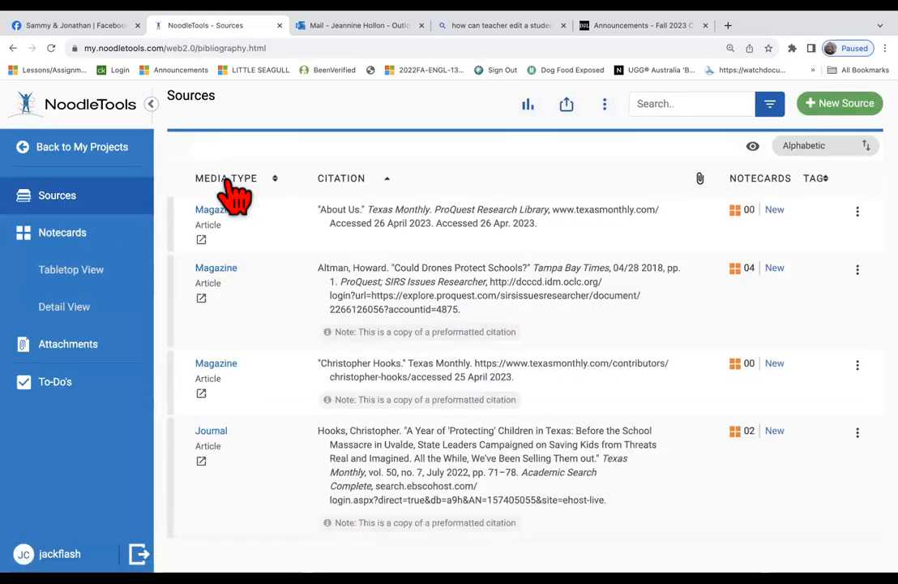
click(73, 228)
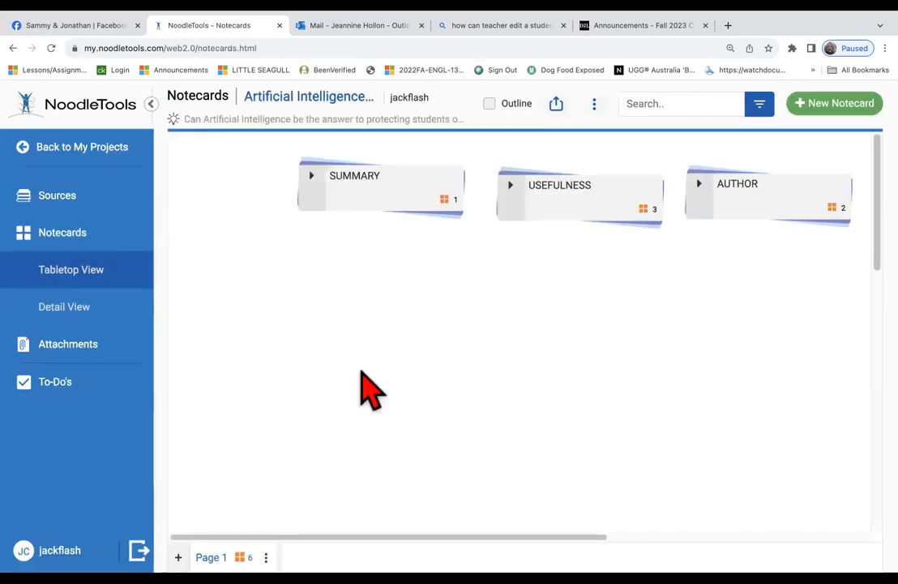
Turn on the Outline checkbox to show Topic I and Subtopic A beside the notecards
scroll(362, 376, right, 5)
scroll(362, 389, right, 1)
scroll(362, 389, left, 5)
scroll(362, 389, right, 4)
scroll(370, 392, left, 3)
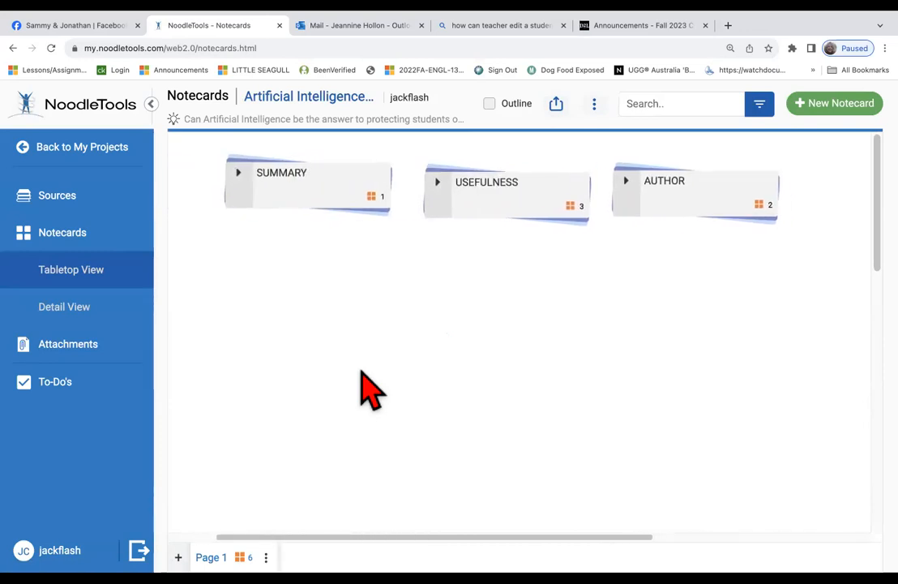
scroll(370, 392, right, 1)
scroll(370, 393, down, 1)
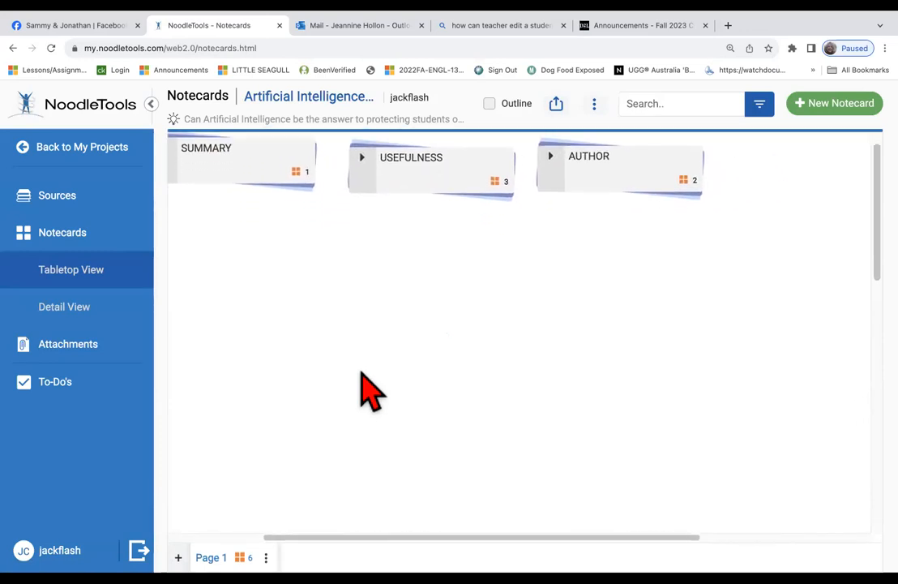
scroll(370, 393, left, 1)
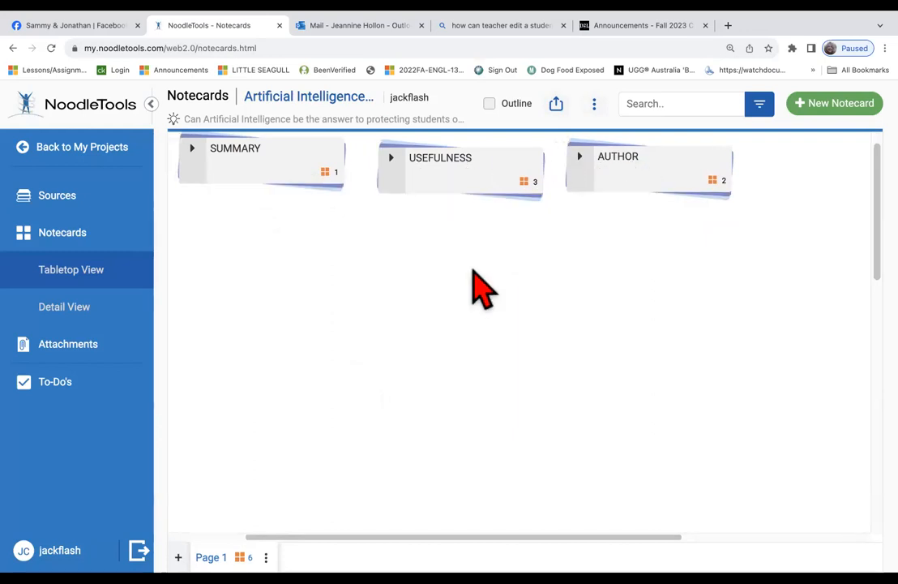
click(489, 105)
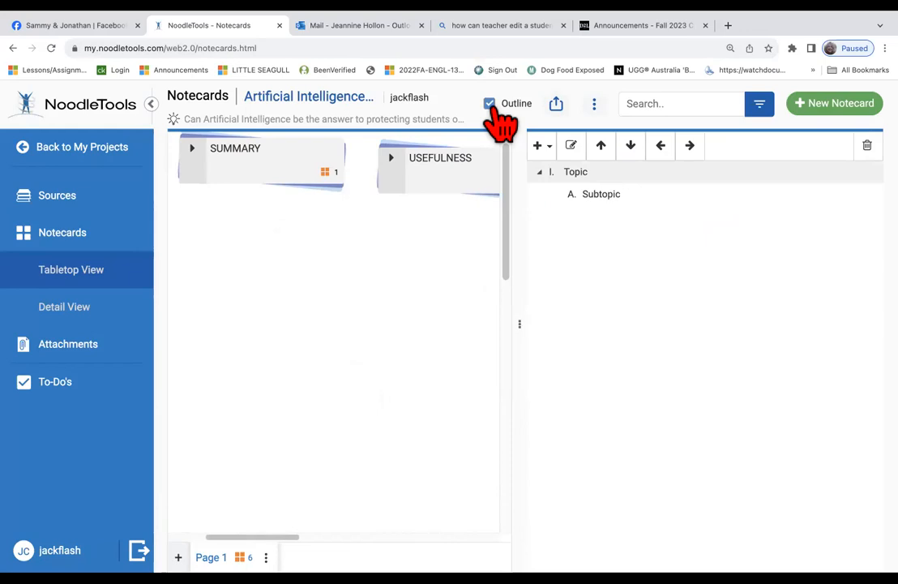
Rename the first outline topic to Summary
click(560, 172)
click(579, 174)
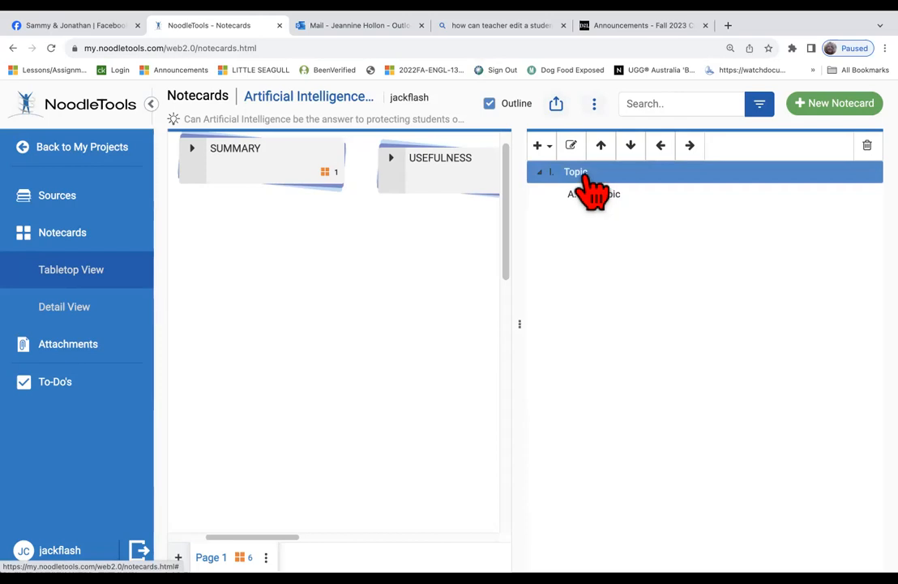
double_click(581, 171)
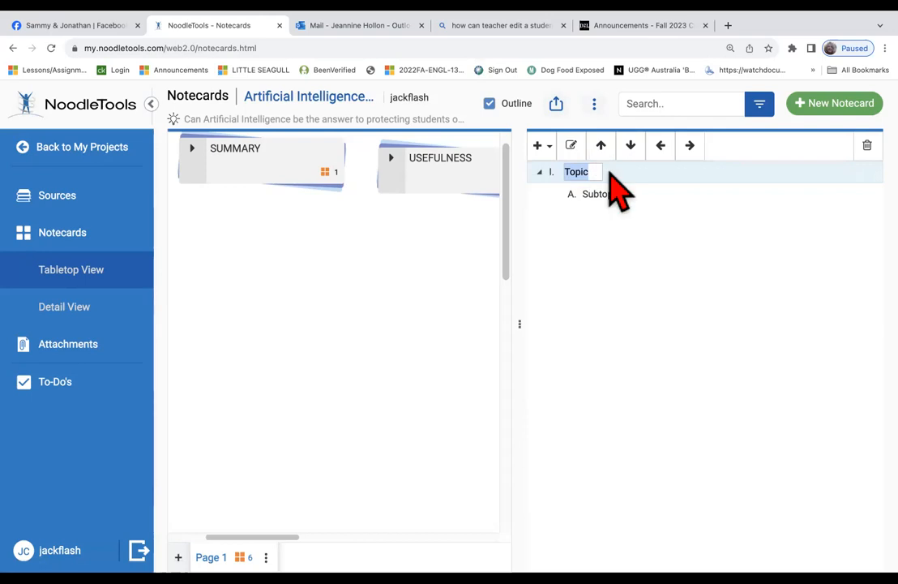
text(S)
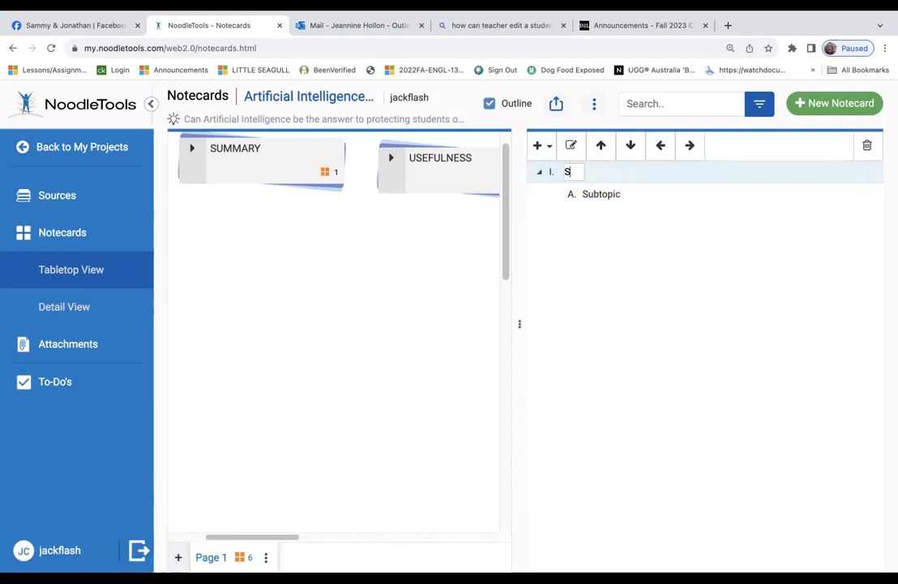
text(ummary)
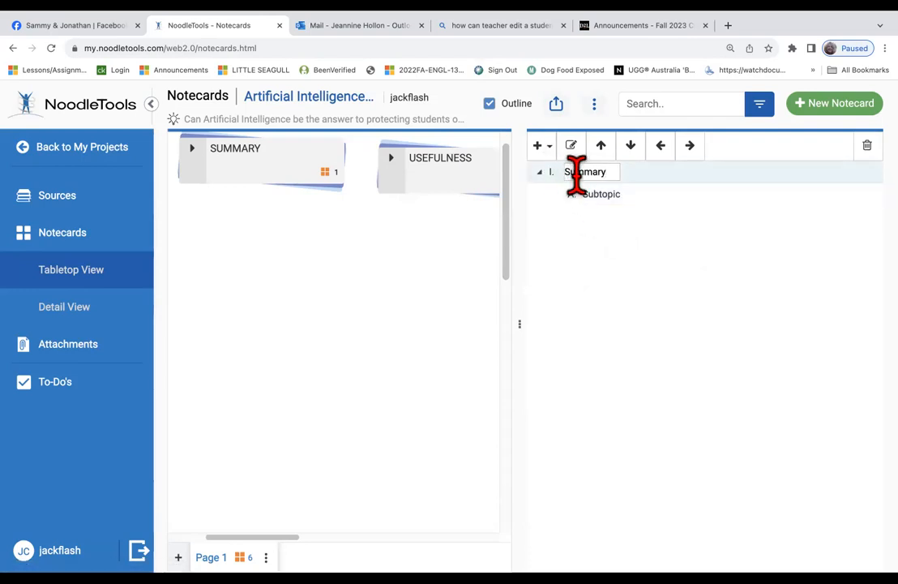
Add a second topic Usefulness with its own Subtopic A, then a third topic
click(543, 146)
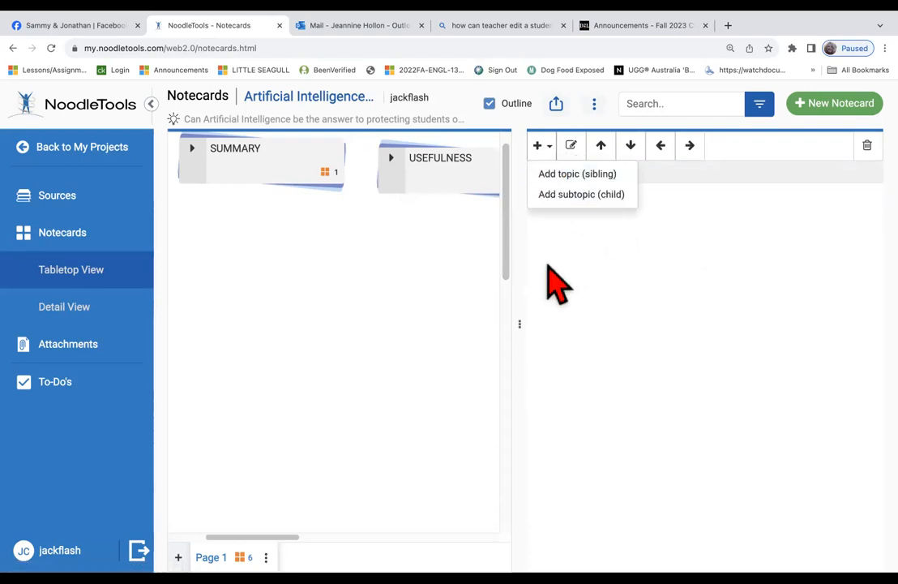
click(560, 175)
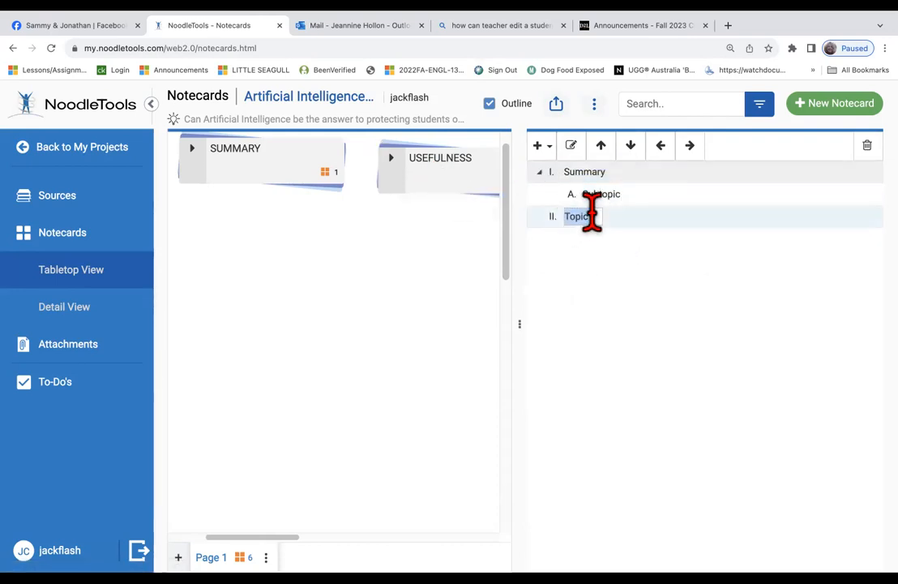
text(Usefulness)
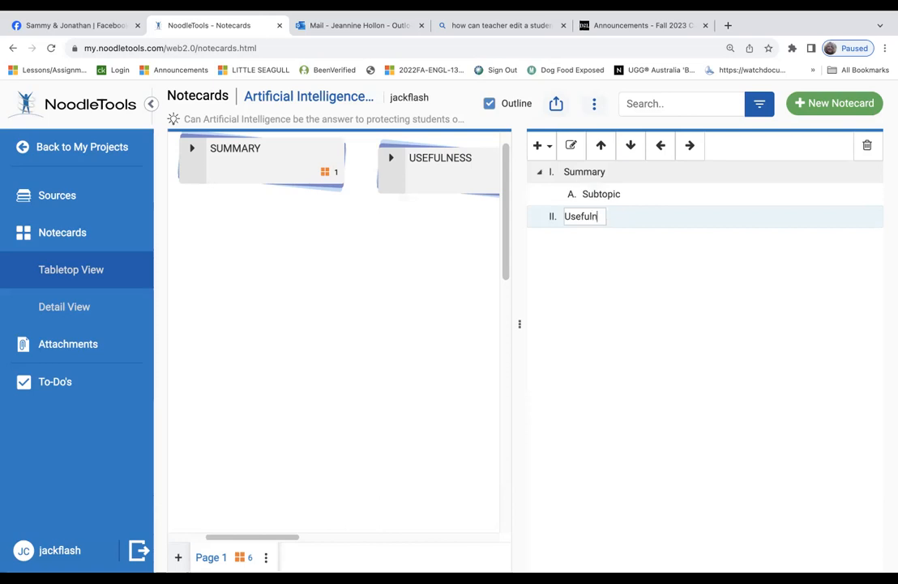
click(596, 198)
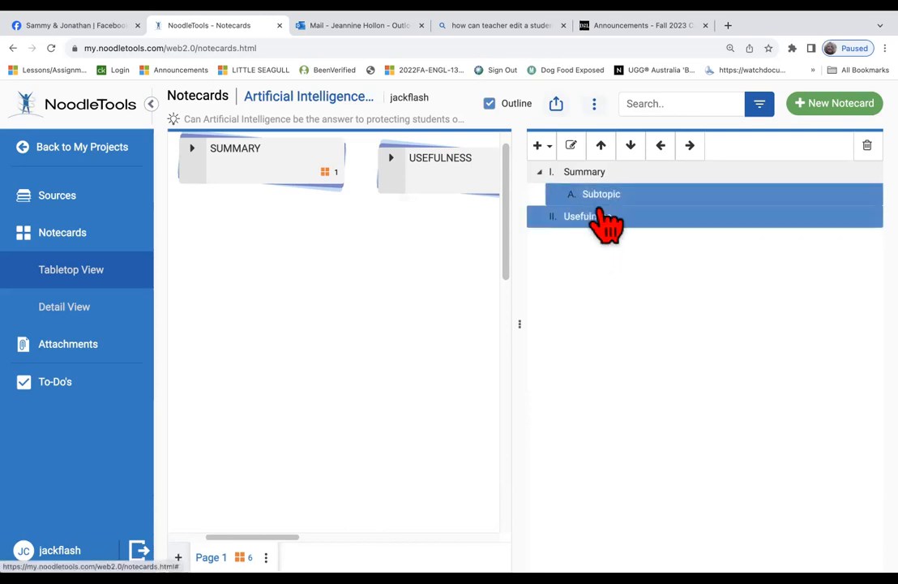
click(546, 148)
click(572, 196)
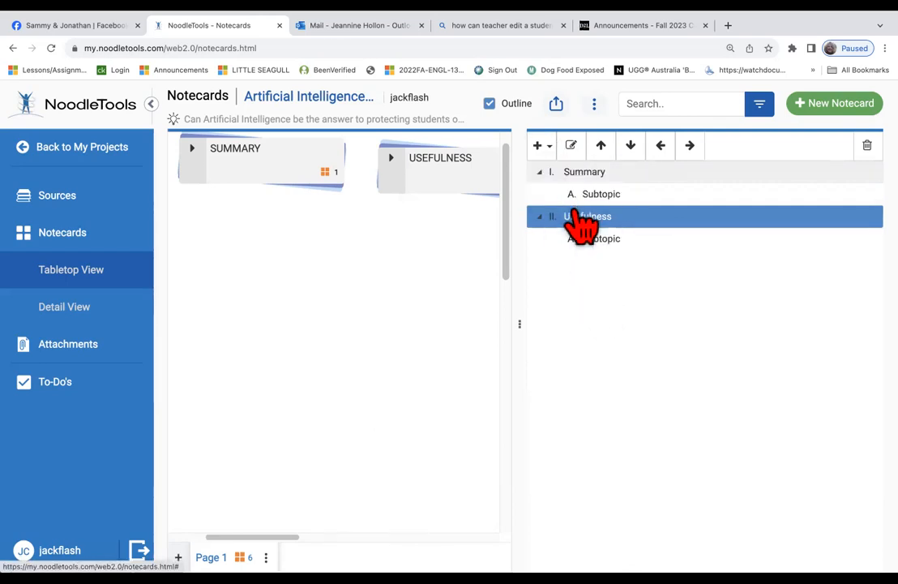
right_click(577, 218)
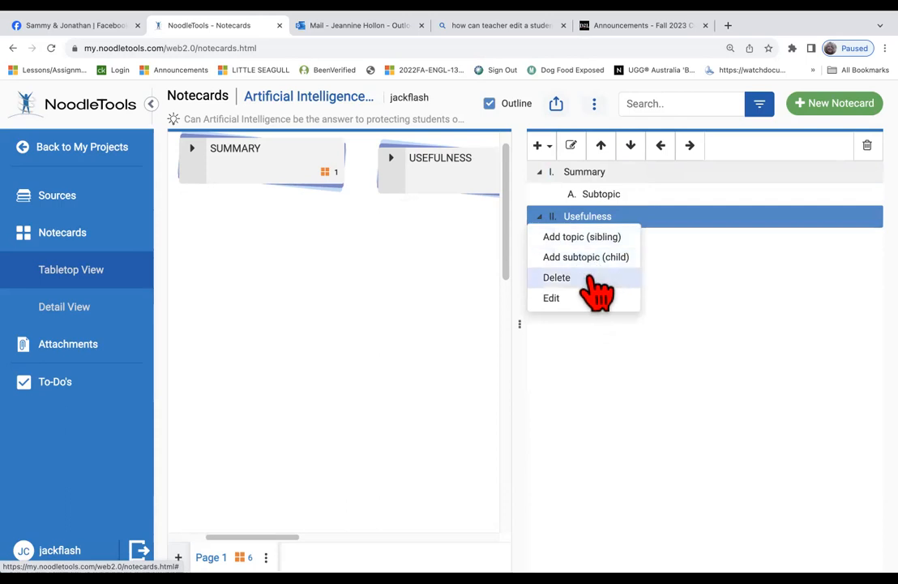
click(598, 239)
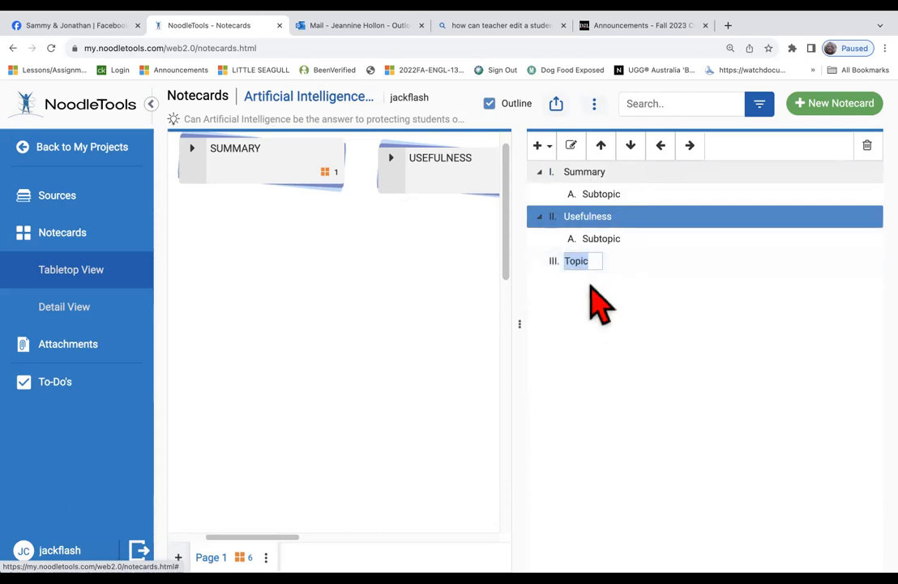
Rename the third outline topic to Author
scroll(424, 206, right, 5)
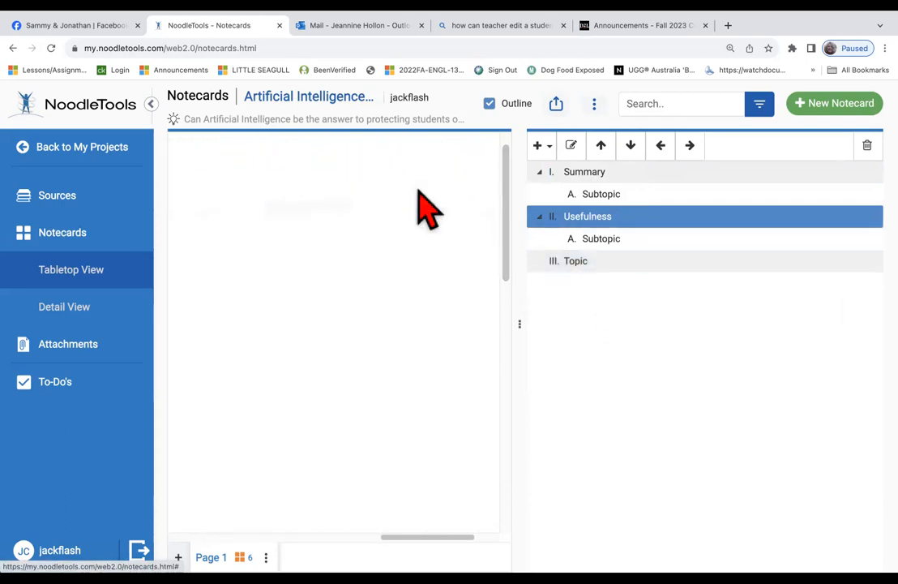
scroll(425, 206, right, 3)
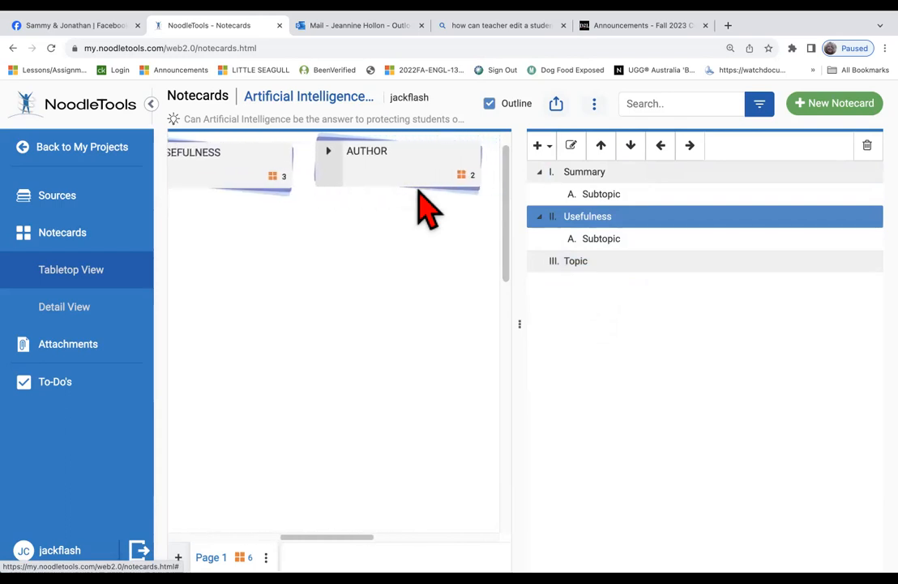
click(604, 243)
click(599, 261)
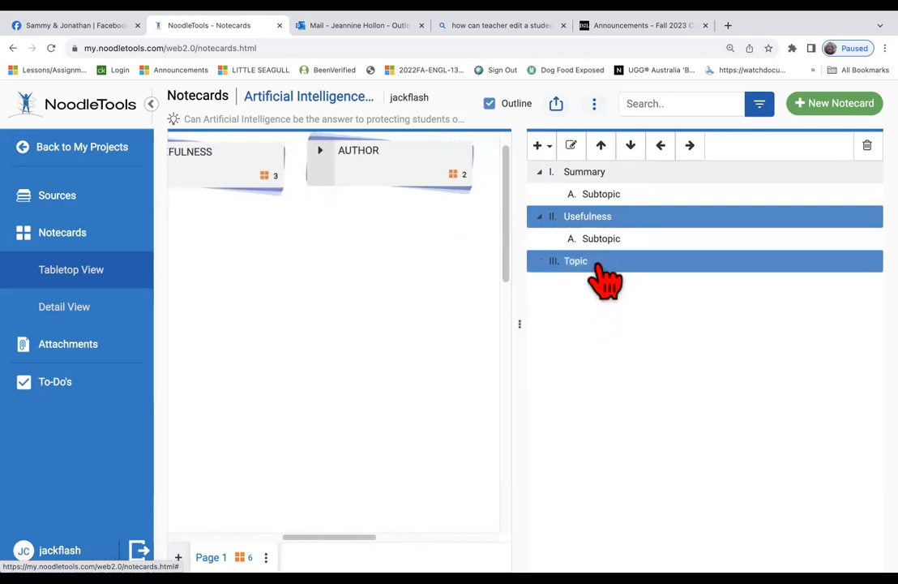
click(590, 261)
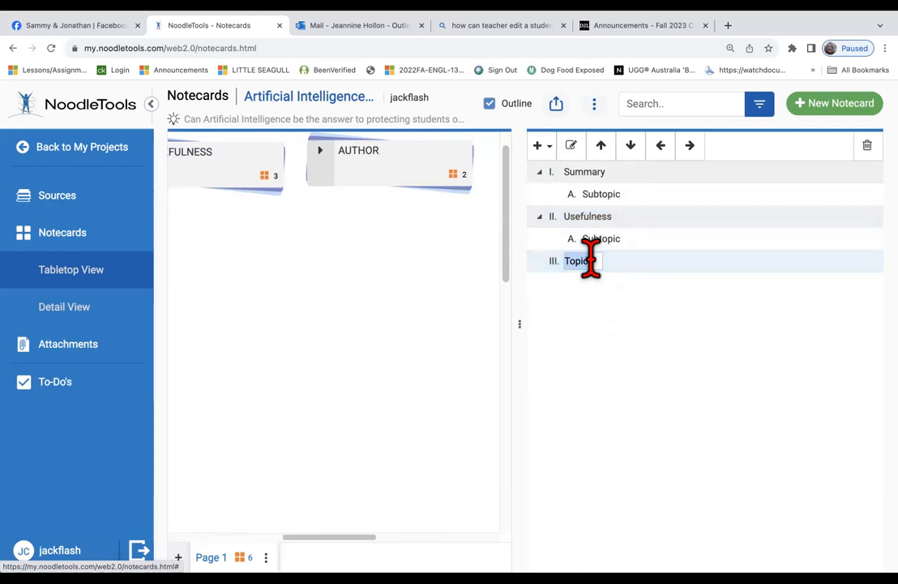
text(z)
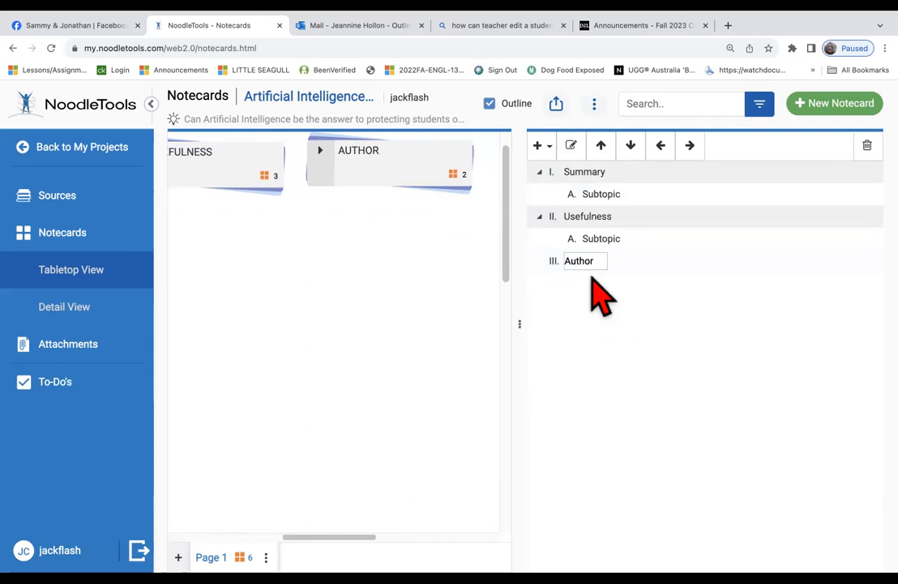
click(613, 267)
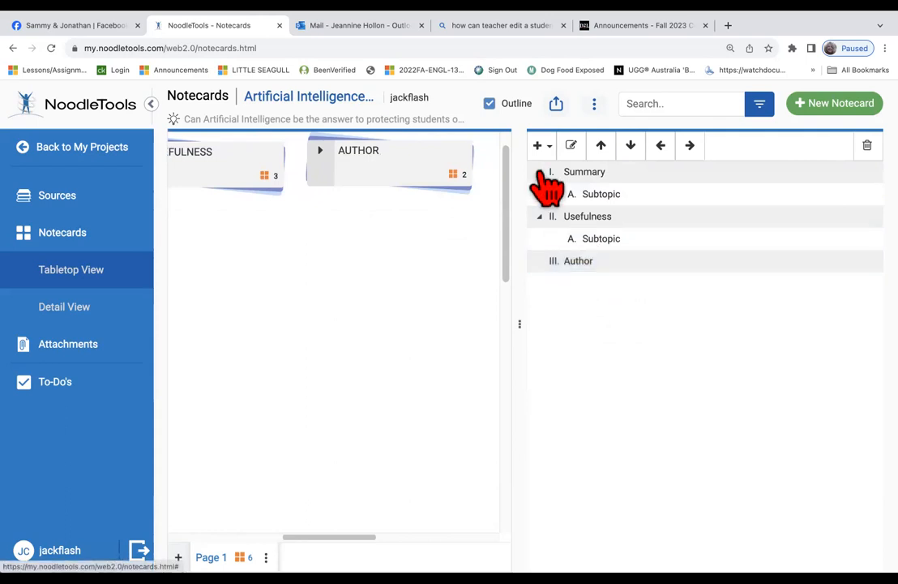
Add a Subtopic A under the Author topic
click(600, 240)
click(589, 263)
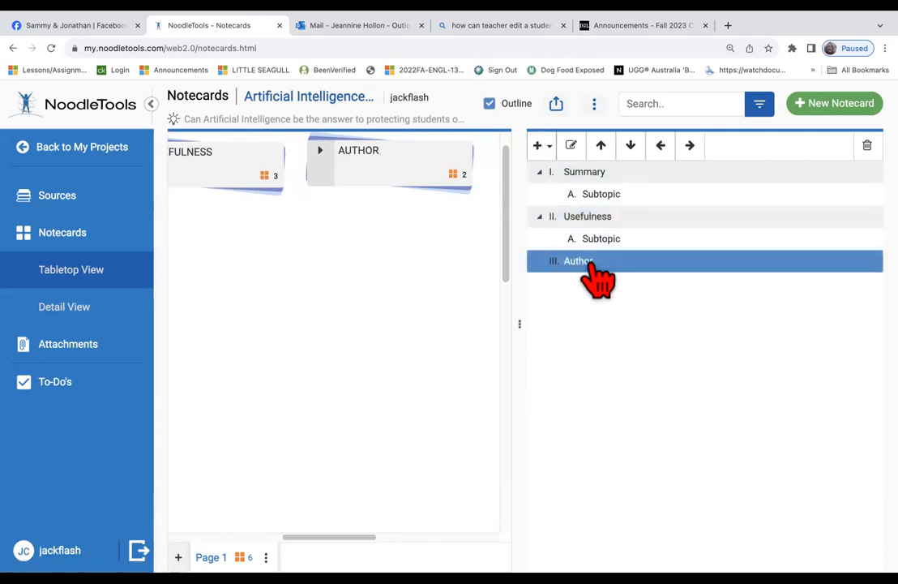
click(551, 148)
click(558, 196)
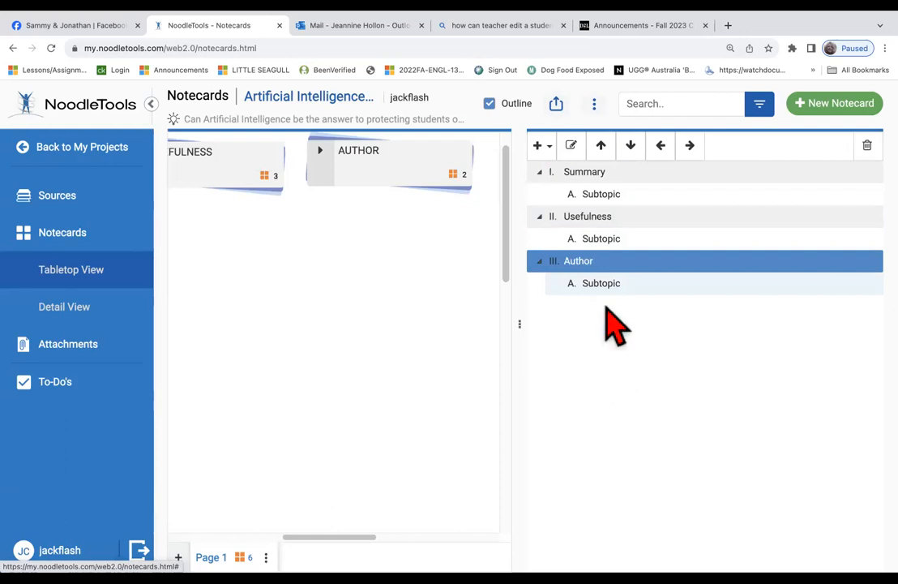
scroll(442, 300, left, 5)
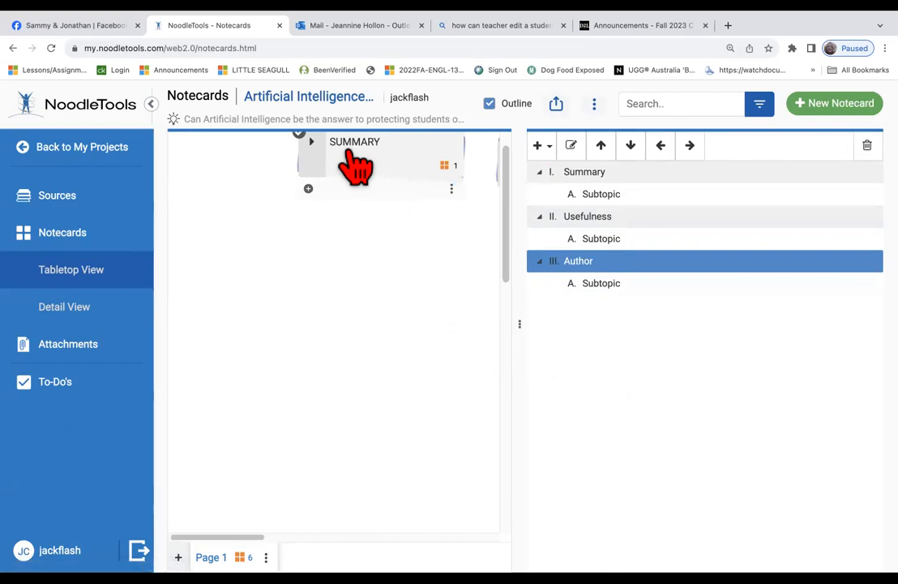
File the SUMMARY notecard under Summary's Subtopic A
click(312, 142)
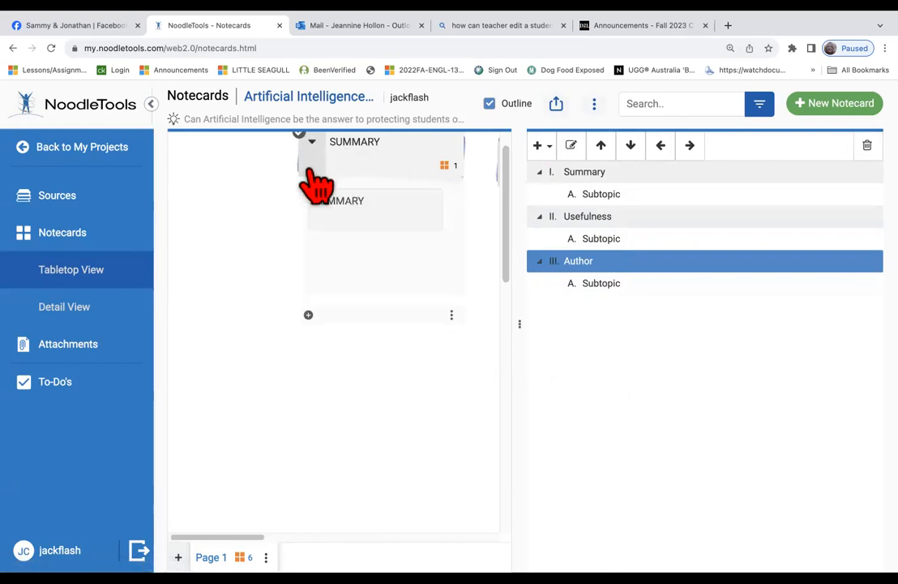
scroll(381, 336, right, 4)
scroll(374, 322, left, 1)
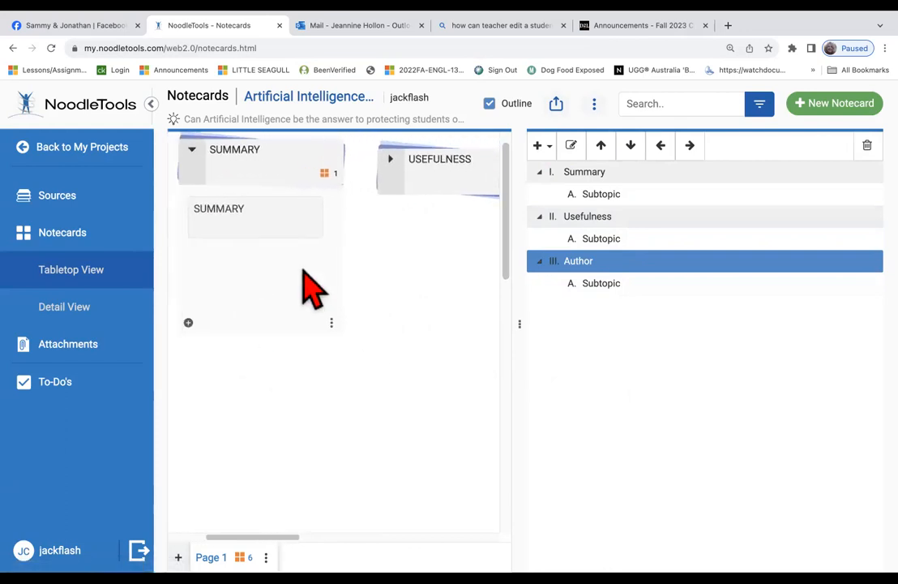
mouse_move(266, 234)
drag(259, 219, 660, 213)
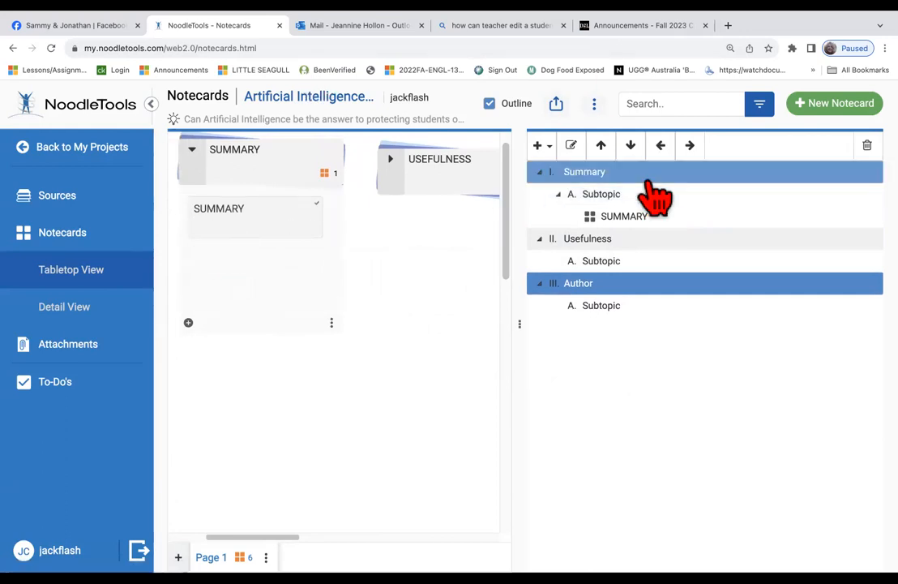
File the USEFULNESS - Altman notecard under Usefulness's Subtopic A
click(192, 149)
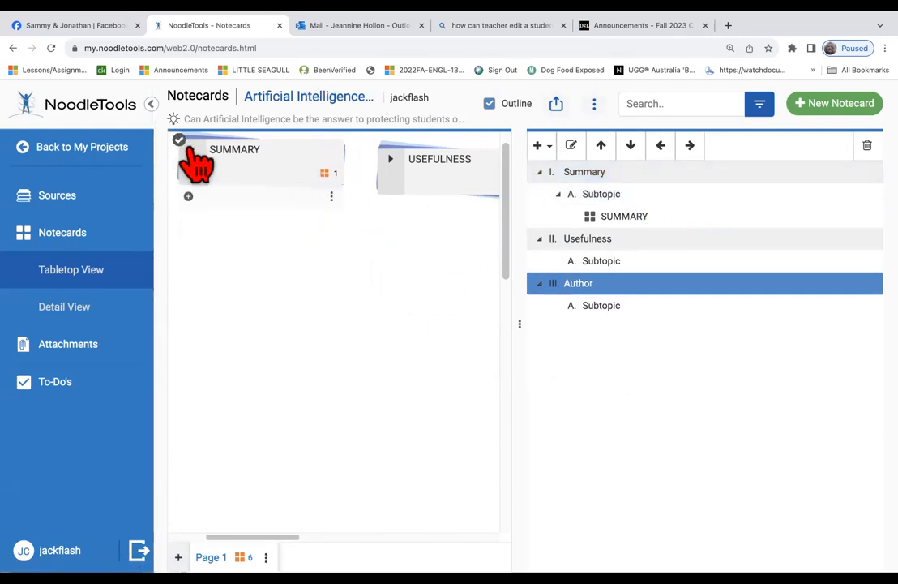
drag(415, 161, 227, 245)
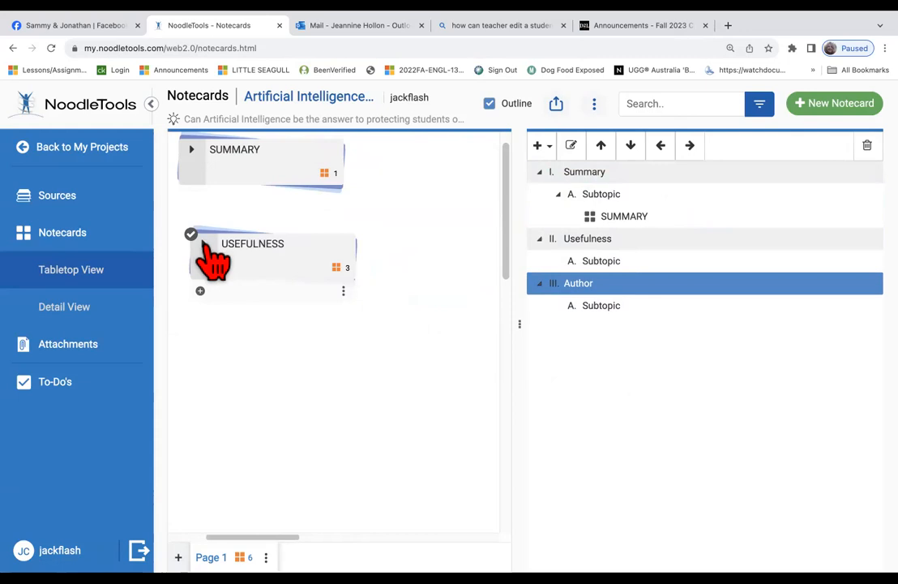
click(204, 244)
drag(227, 324, 608, 276)
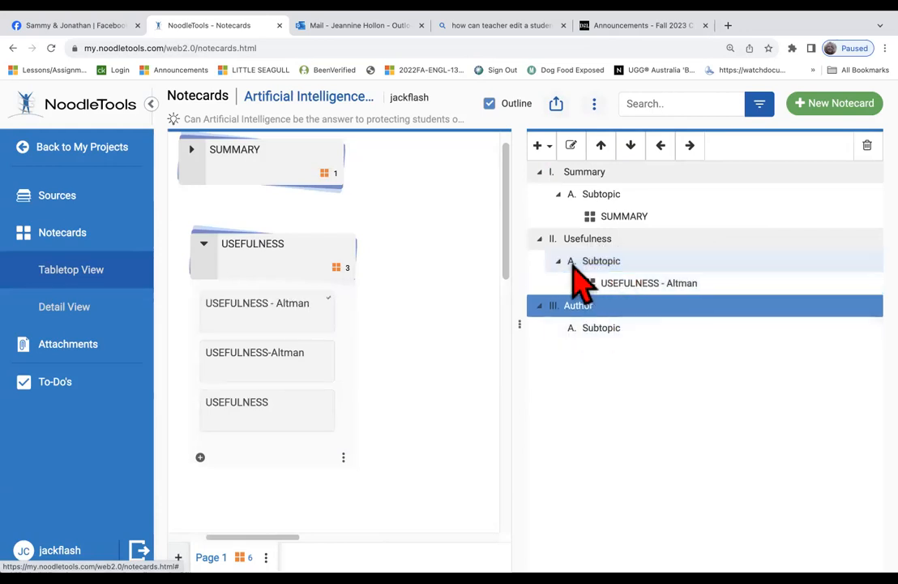
Add Subtopics B and C under the Usefulness topic
click(575, 240)
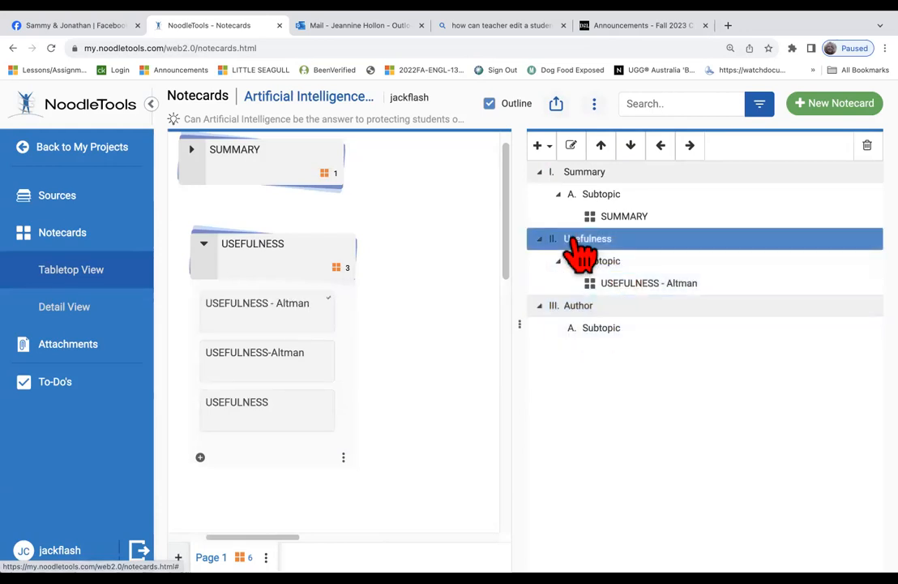
click(545, 146)
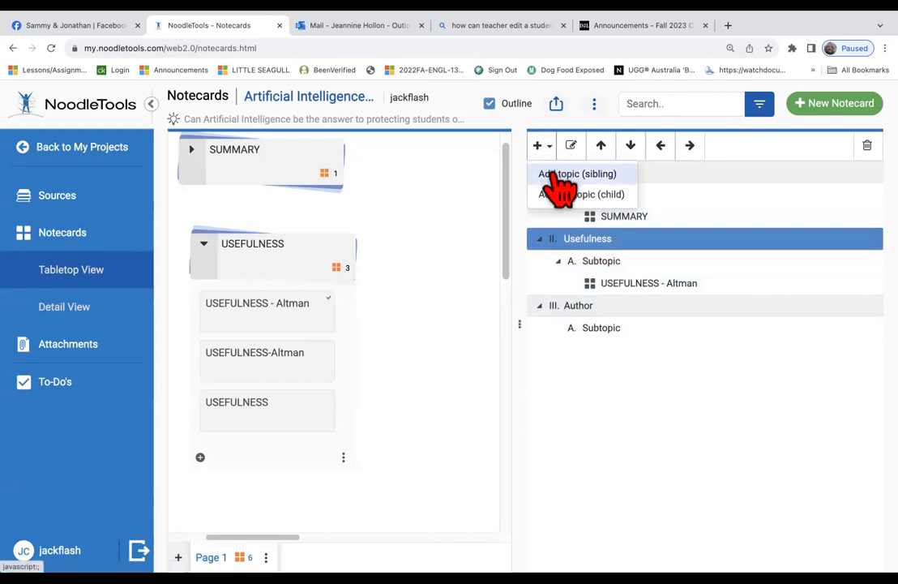
click(560, 196)
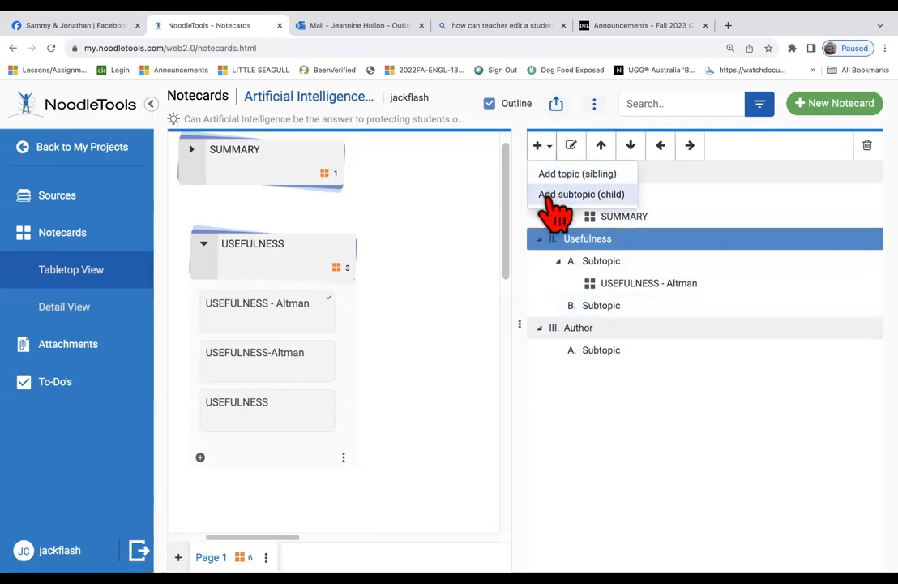
click(560, 195)
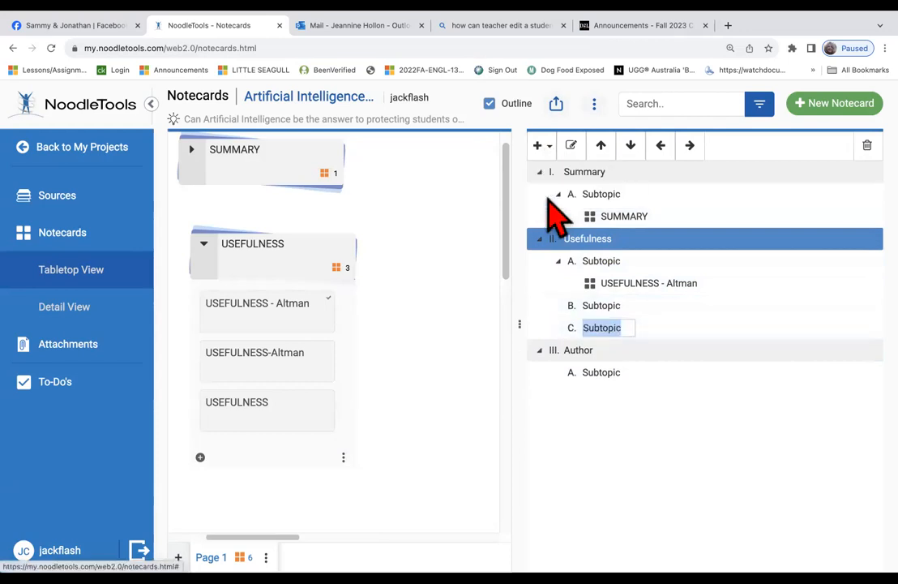
click(600, 307)
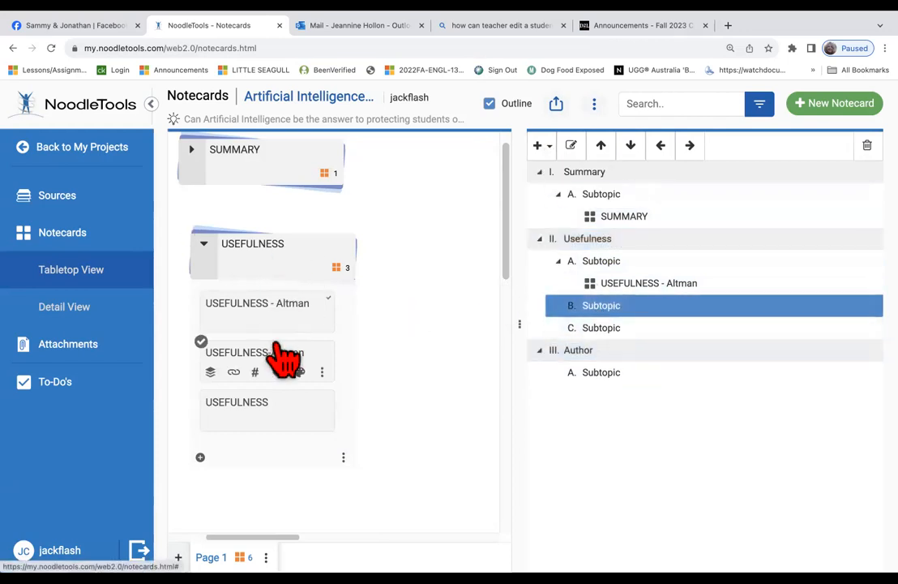
File the USEFULNESS card under Subtopic B and USEFULNESS-Altman under Subtopic C
drag(278, 350, 234, 416)
click(478, 357)
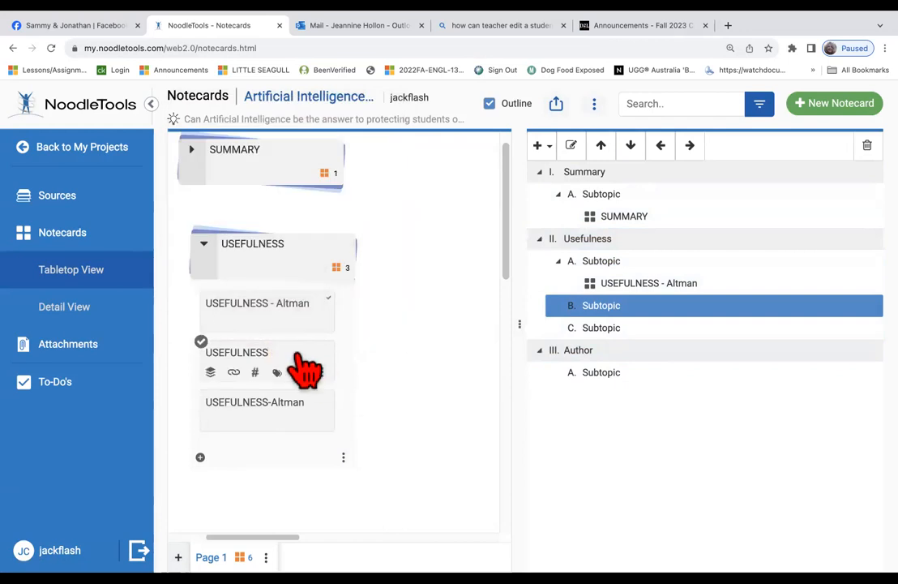
drag(260, 358, 597, 313)
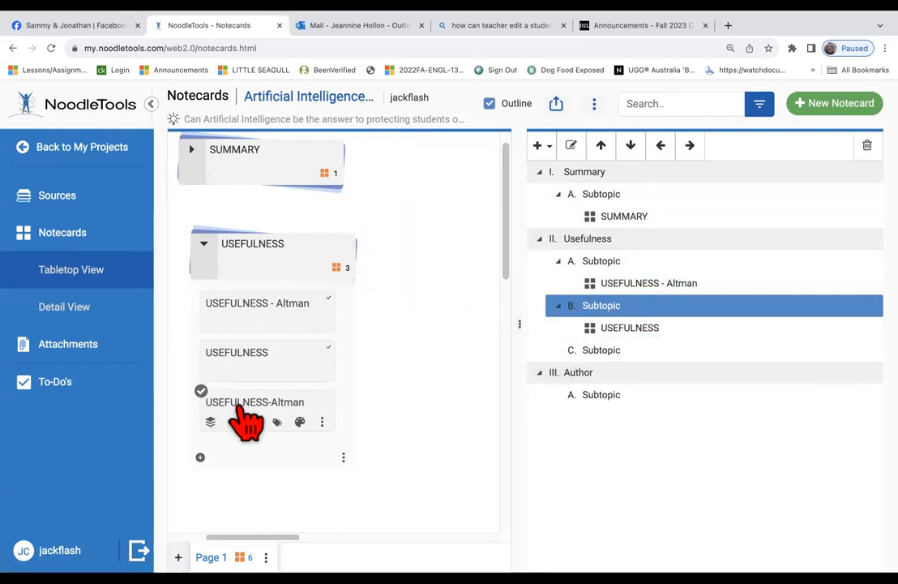
drag(246, 418, 600, 367)
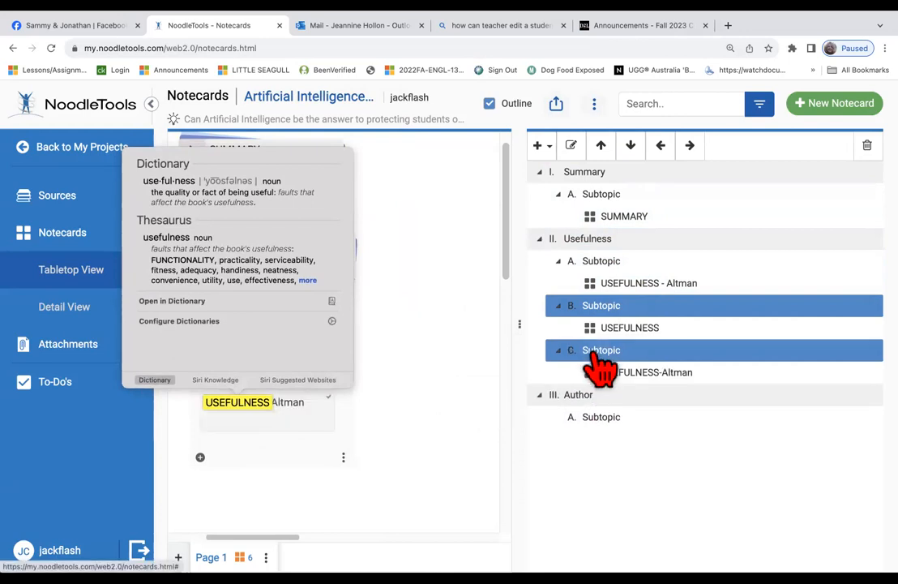
click(409, 384)
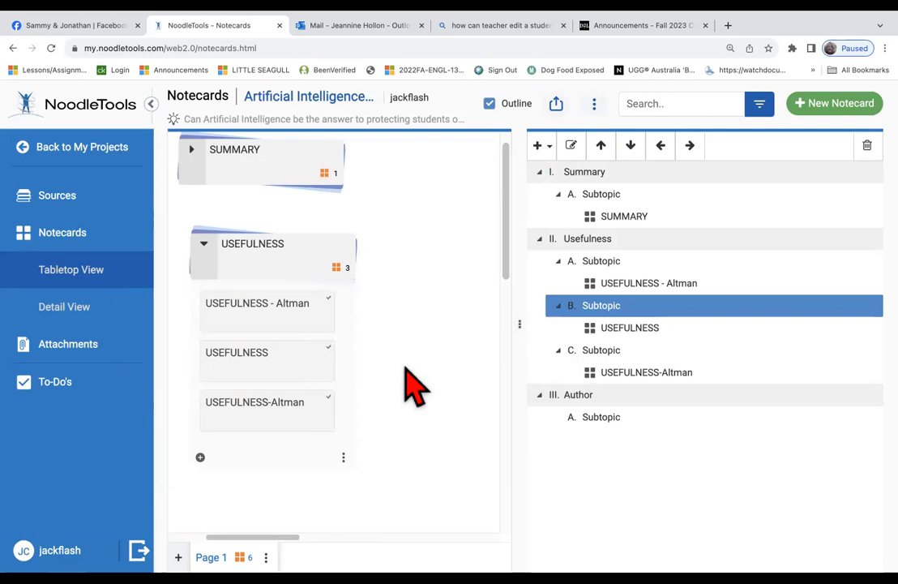
mouse_move(212, 145)
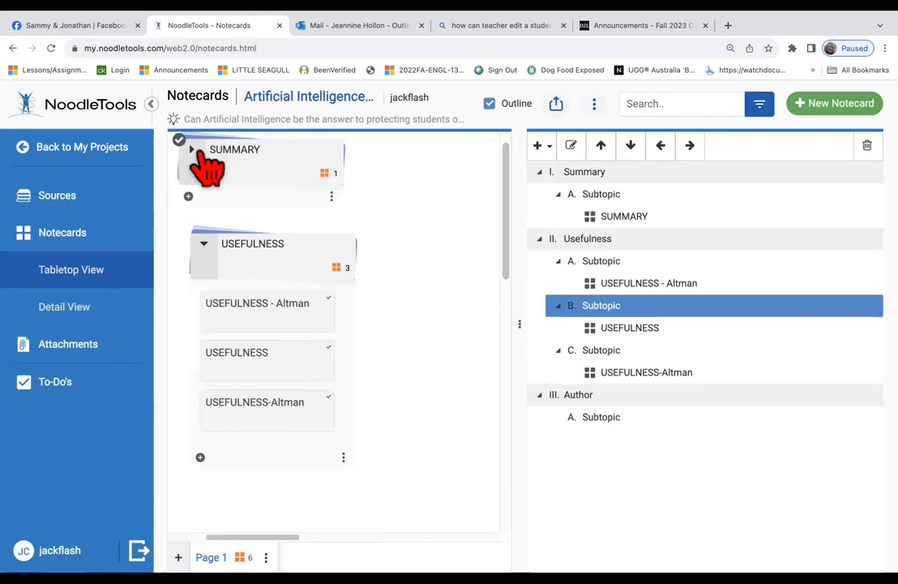
click(193, 150)
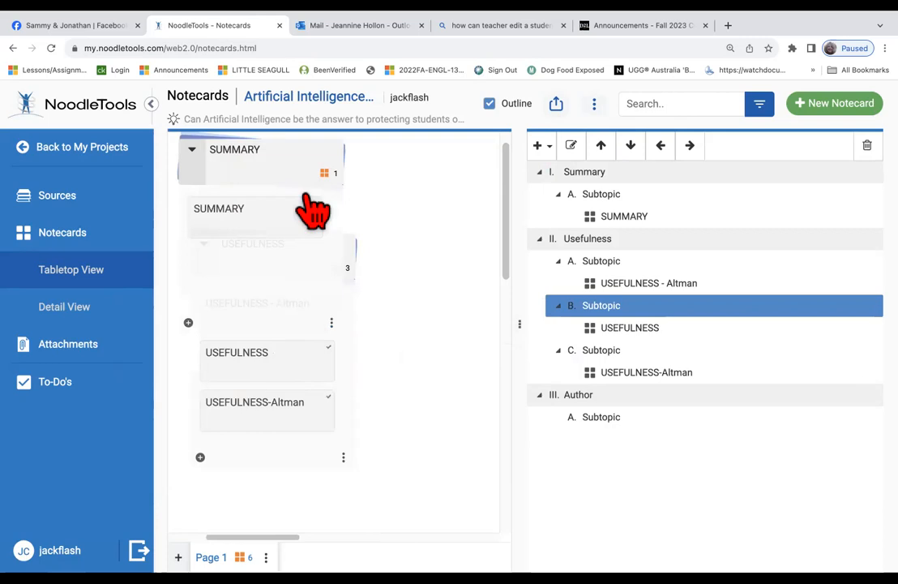
click(193, 152)
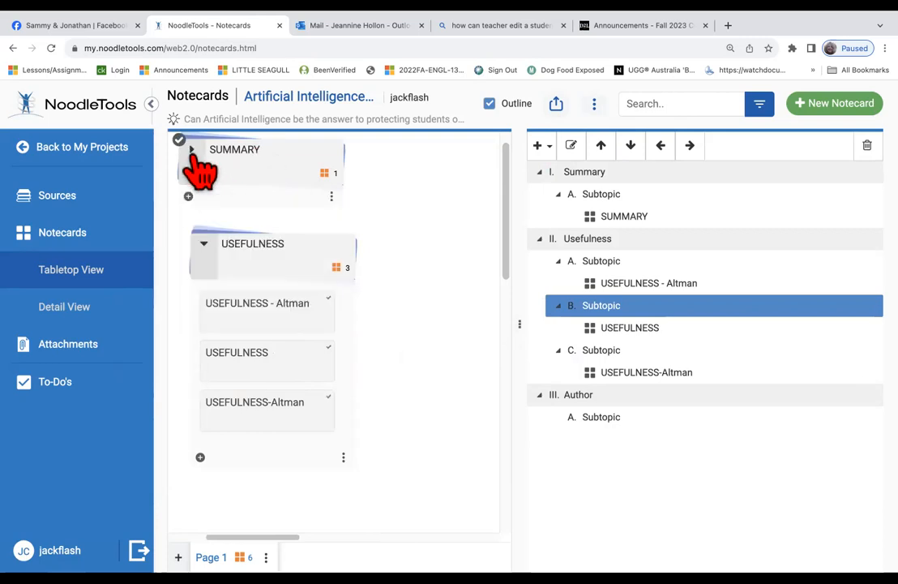
click(192, 151)
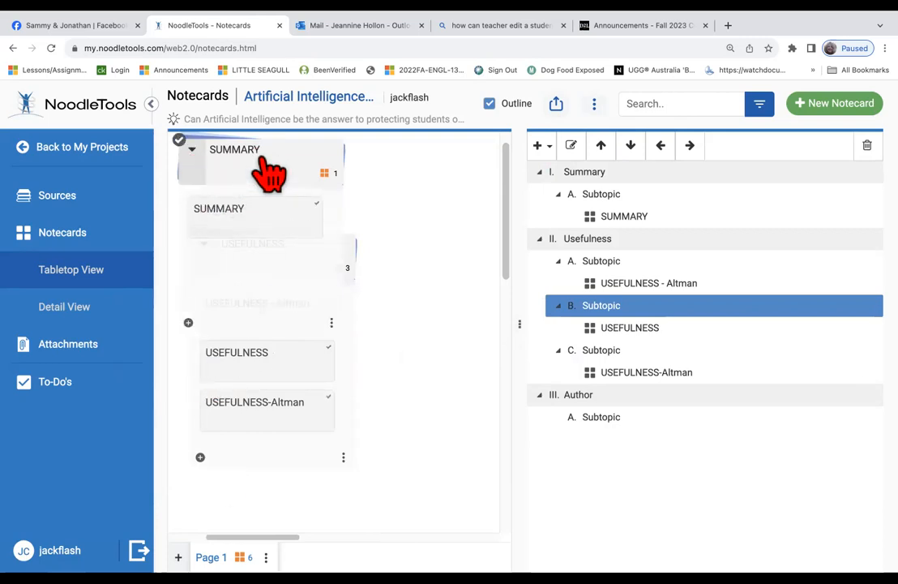
scroll(276, 163, right, 1)
scroll(277, 162, left, 4)
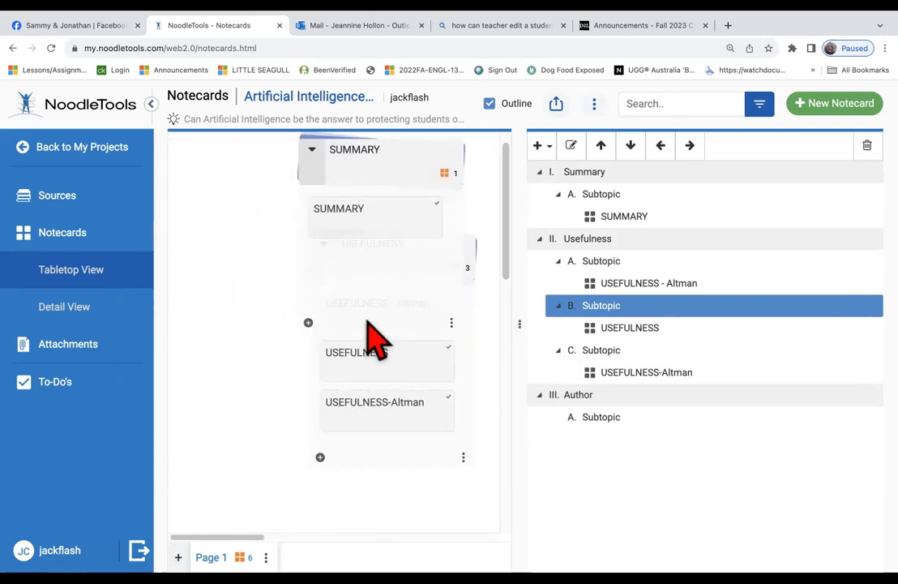
mouse_move(387, 235)
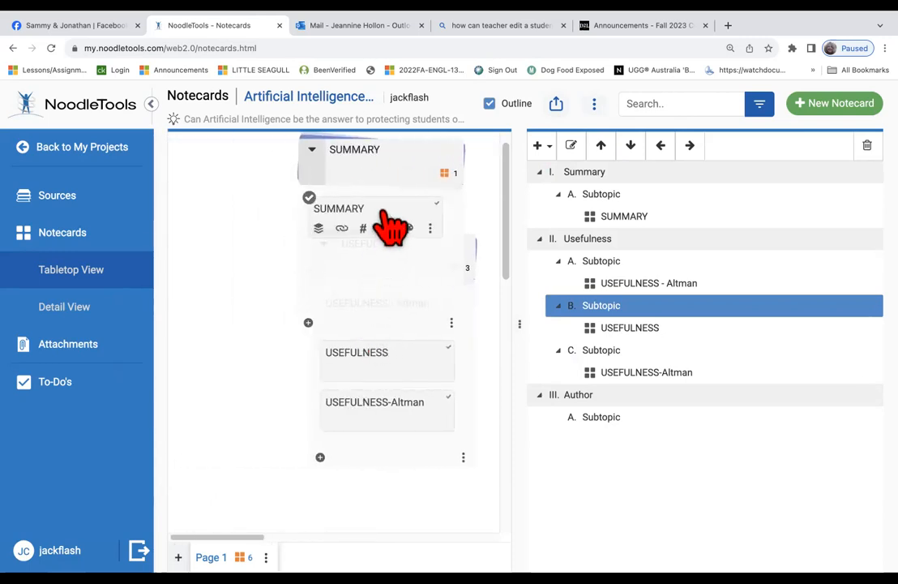
double_click(315, 154)
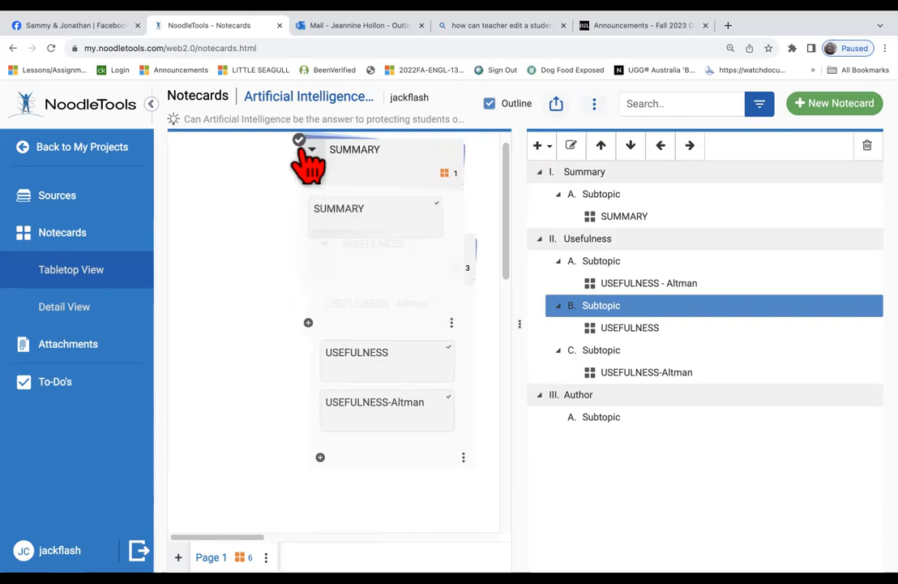
click(299, 141)
click(311, 197)
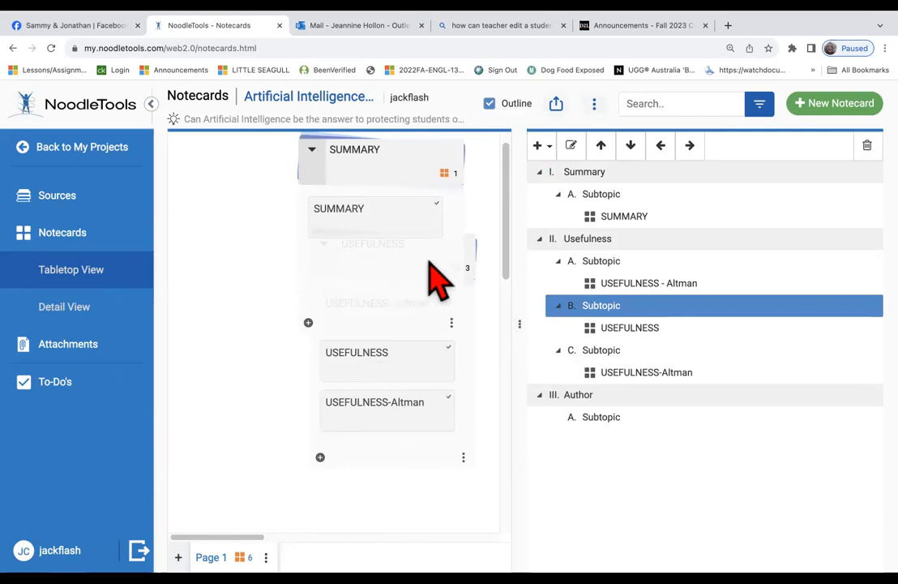
drag(455, 268, 383, 395)
mouse_move(407, 424)
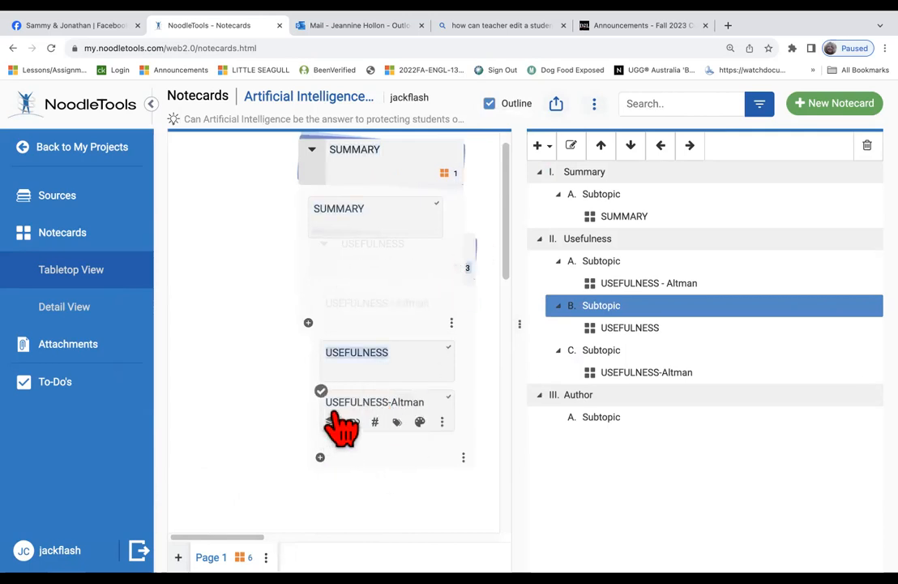
scroll(341, 425, right, 5)
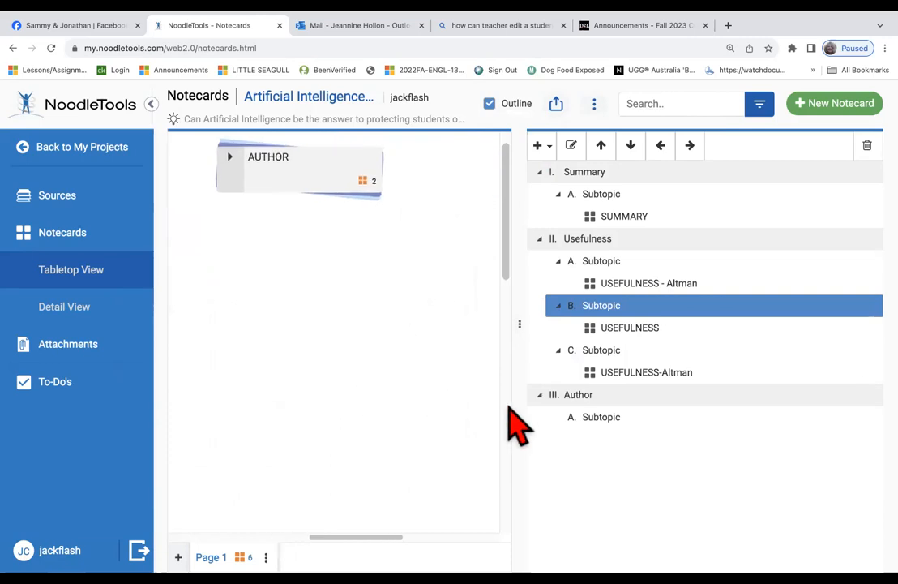
File an AUTHOR notecard under Author's Subtopic A and add a Subtopic B
click(569, 394)
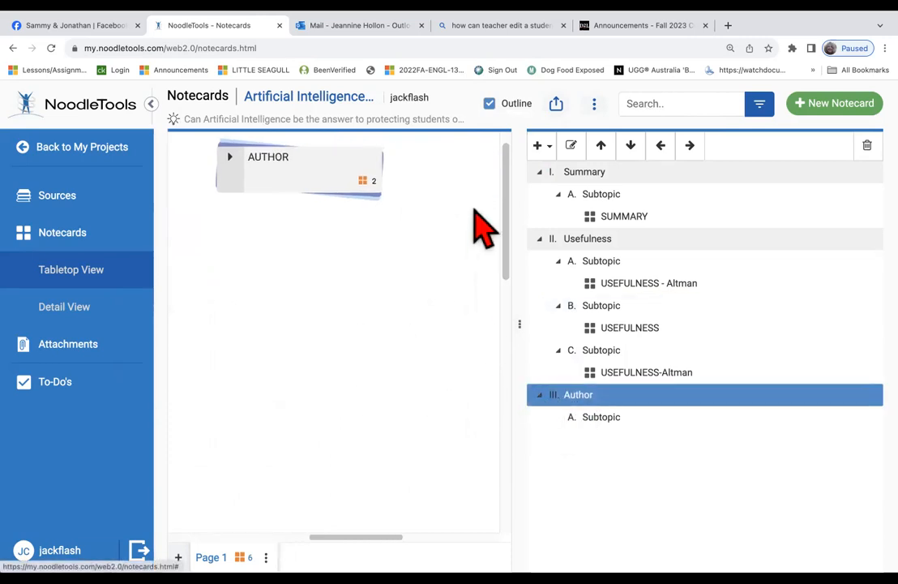
mouse_move(274, 185)
drag(362, 180, 604, 155)
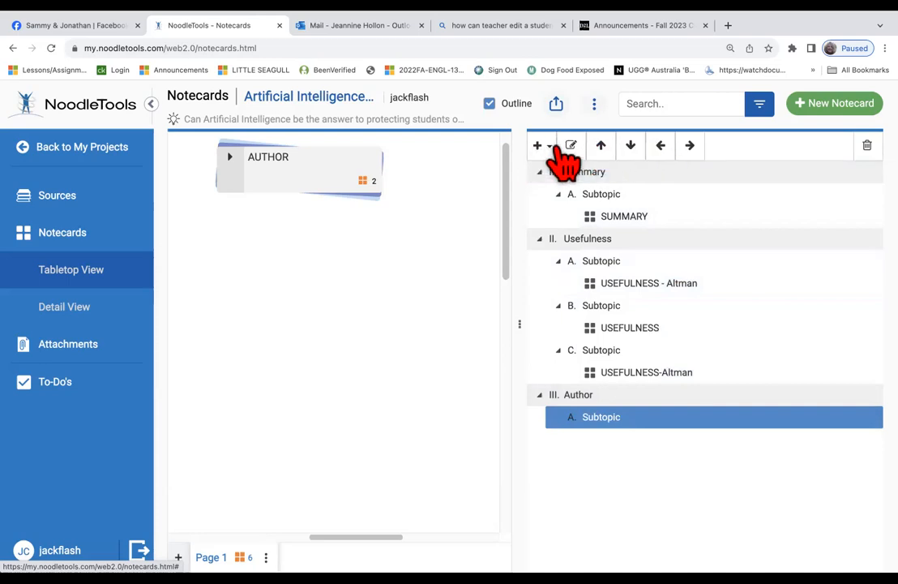
click(549, 147)
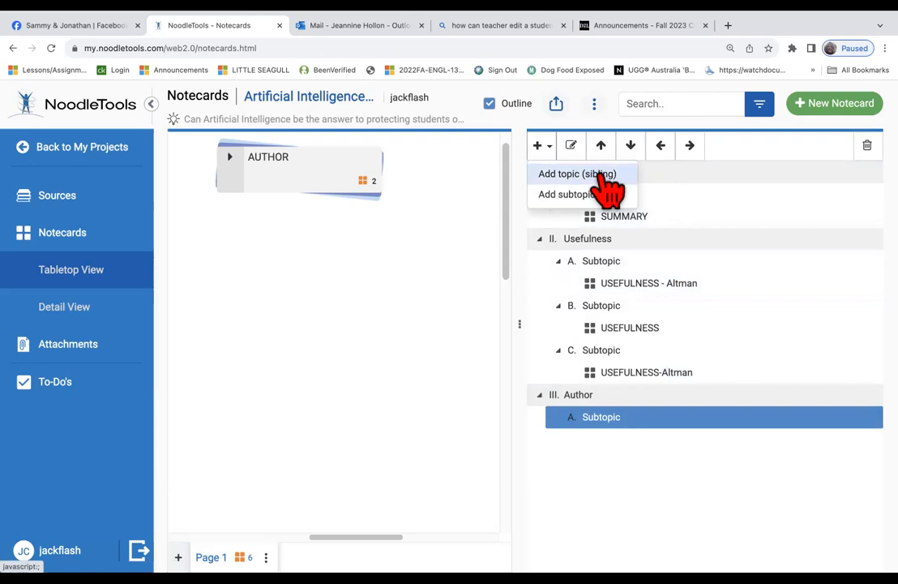
click(602, 175)
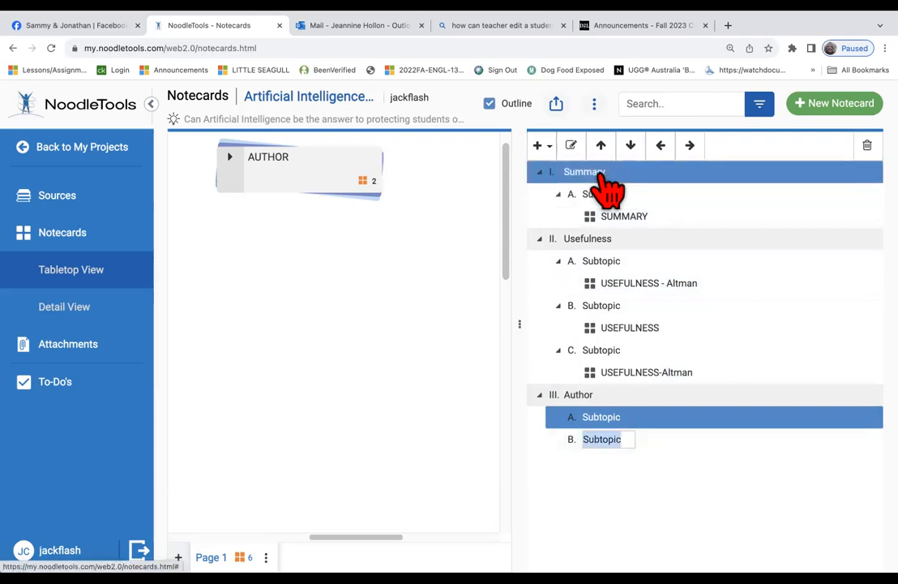
click(299, 169)
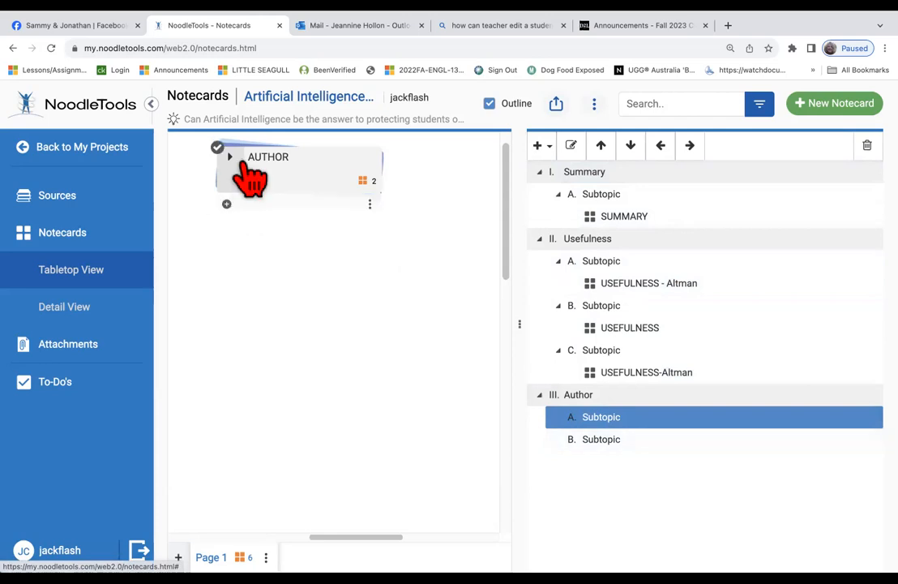
Place AUTHOR - point of view under Subtopic A and AUTHOR - Point-of-View under Subtopic B
click(243, 166)
double_click(296, 216)
drag(301, 217, 628, 433)
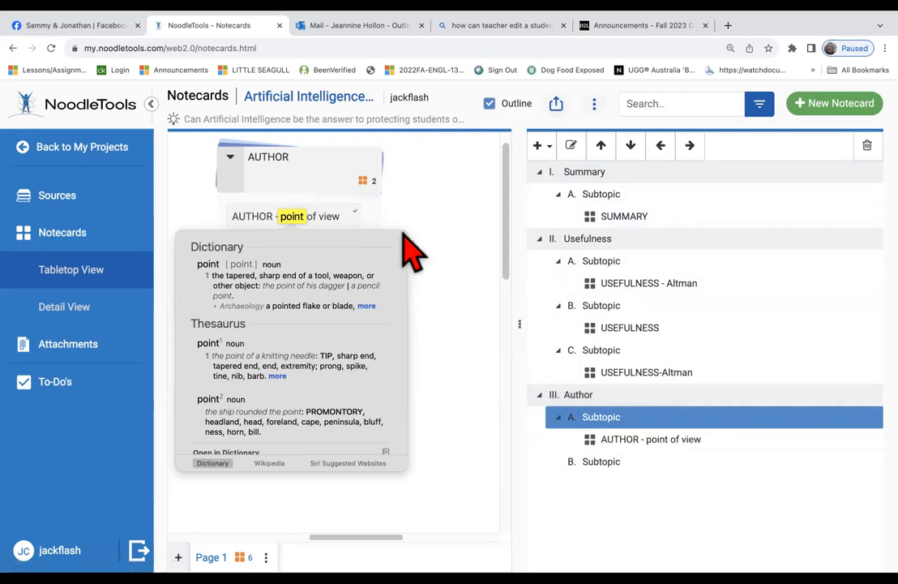
click(409, 253)
drag(341, 274, 719, 475)
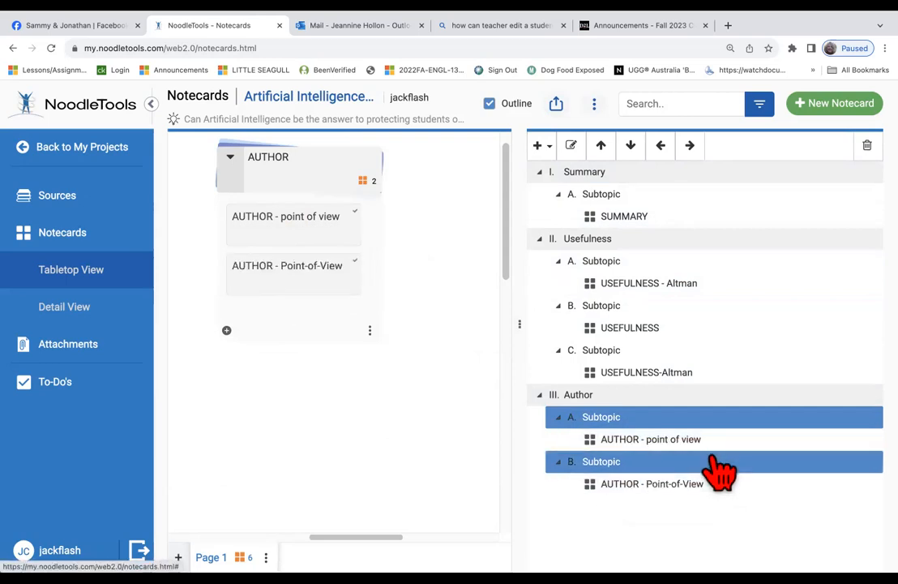
click(231, 157)
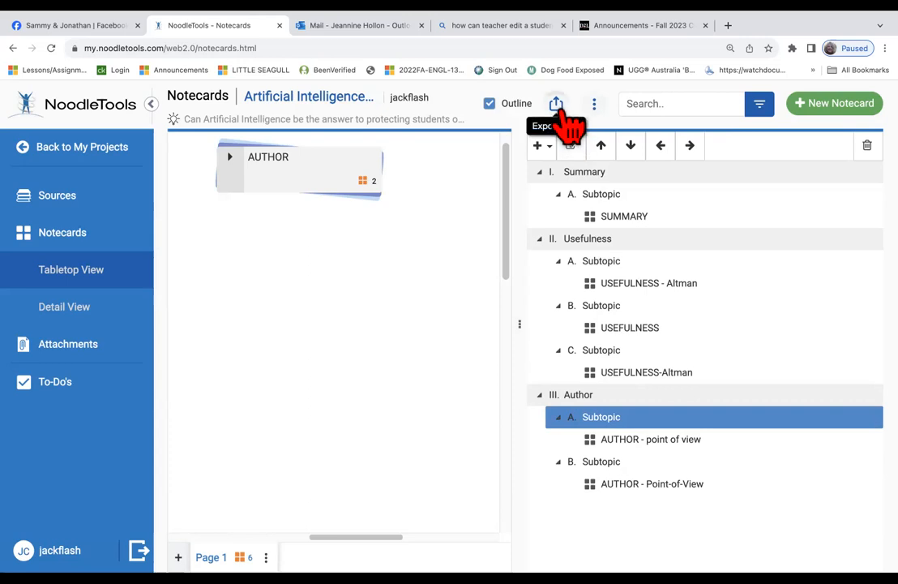
Export the outline with notecards to Word with source, page numbers, quotation, paraphrase and my ideas only
click(558, 106)
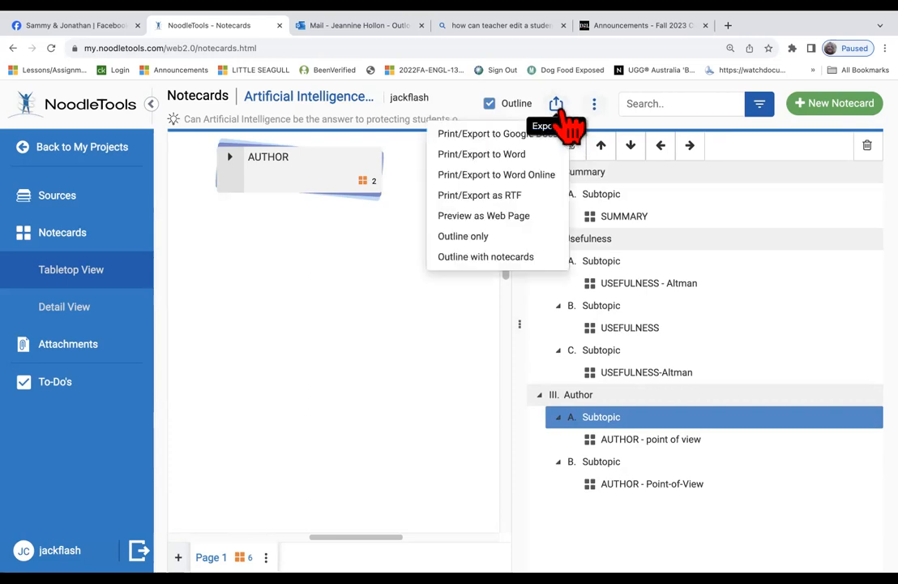
click(528, 258)
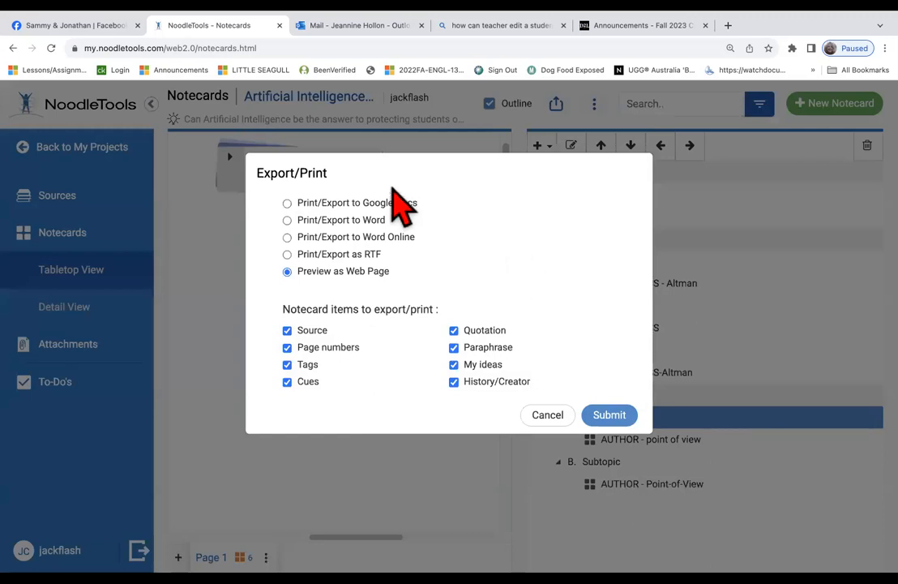
click(293, 223)
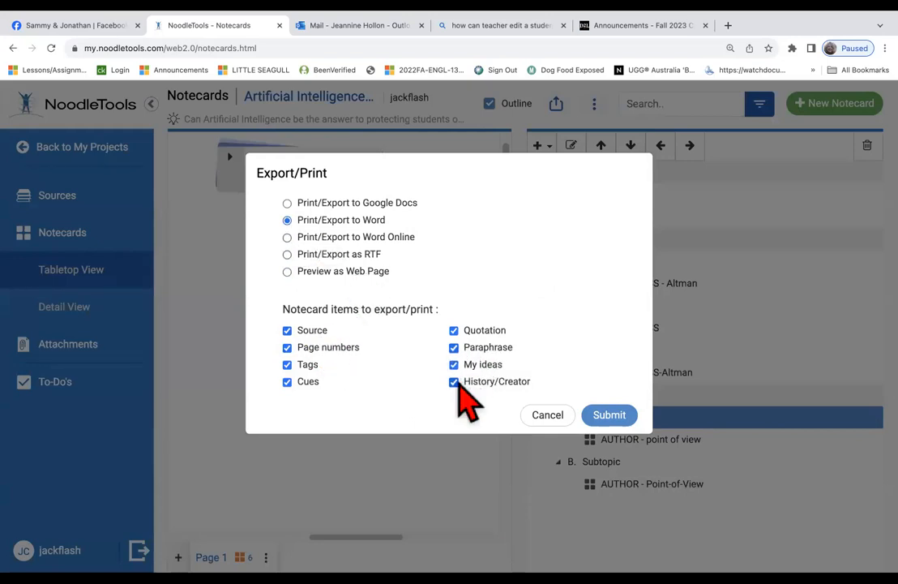
click(455, 382)
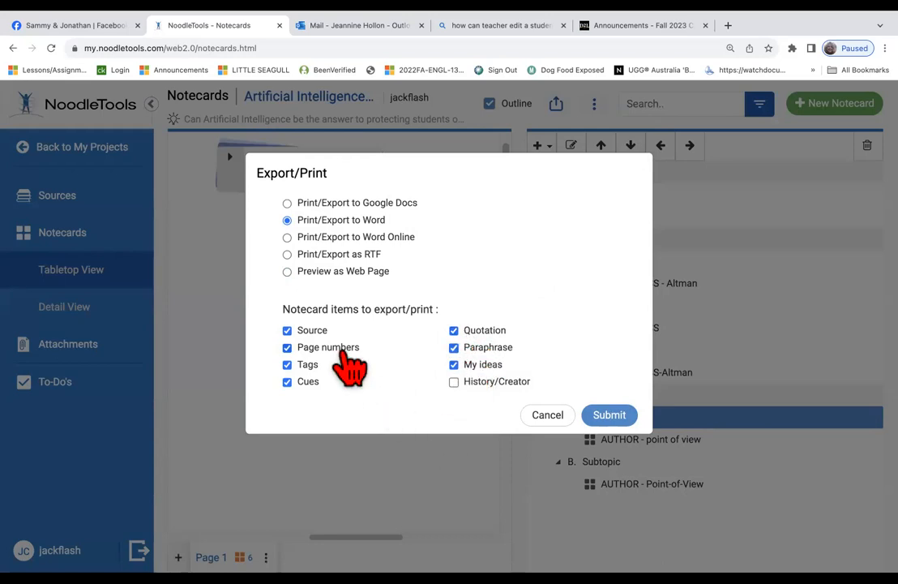
click(288, 331)
click(288, 331)
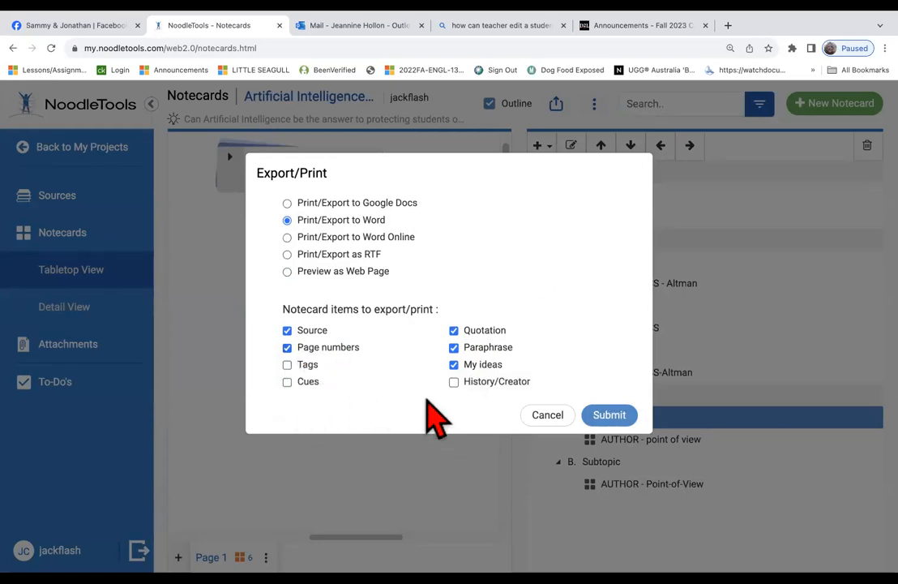
click(605, 415)
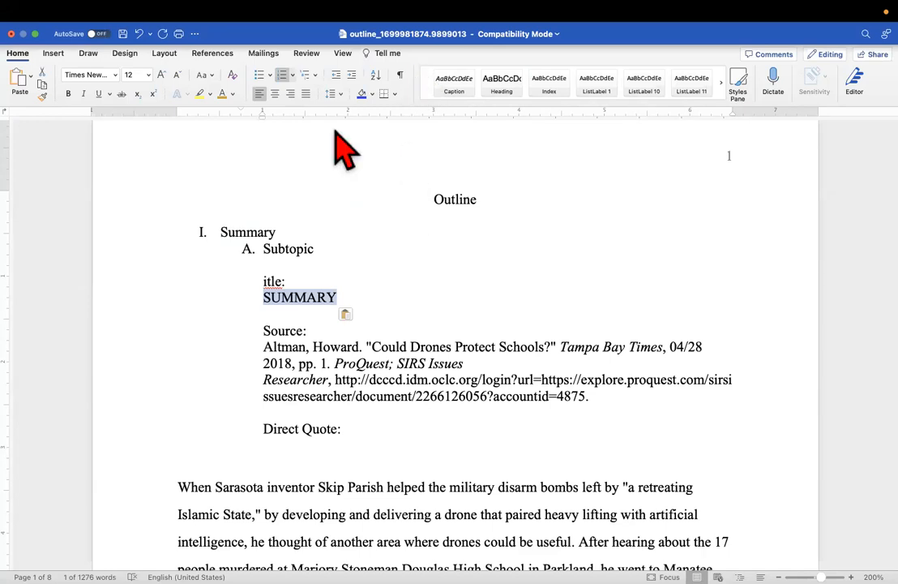
Replace 'Summary' in outline item I with 'Entry Level'
drag(344, 293, 257, 245)
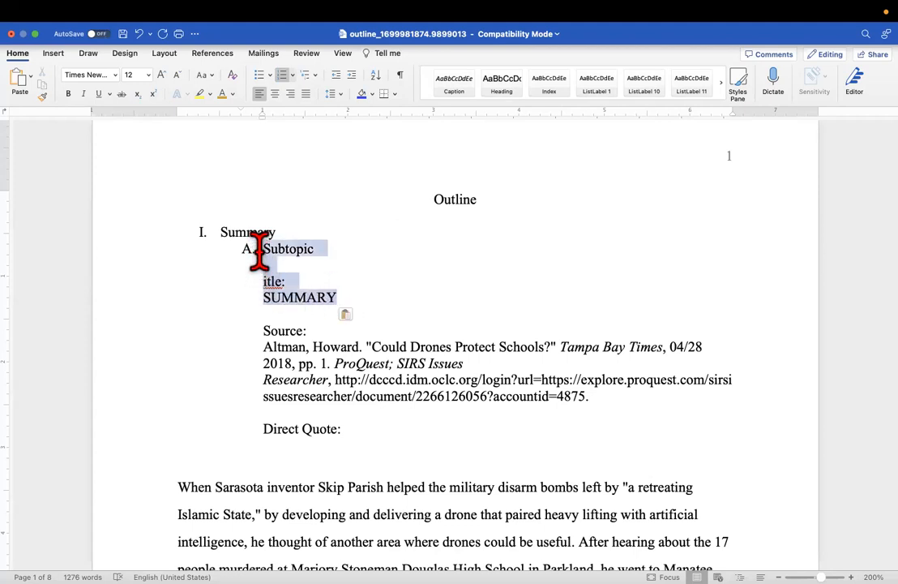
click(267, 229)
drag(295, 220, 274, 230)
click(238, 236)
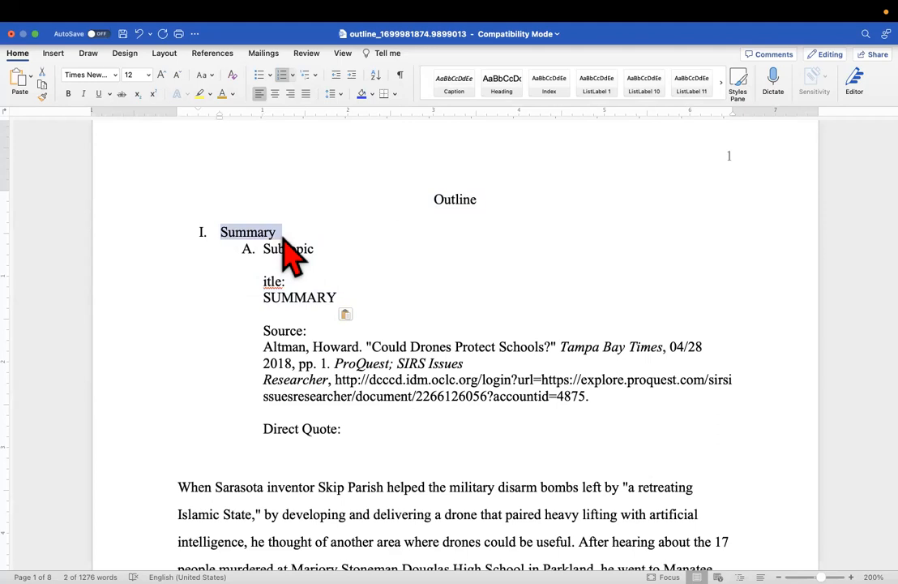
text(Ent)
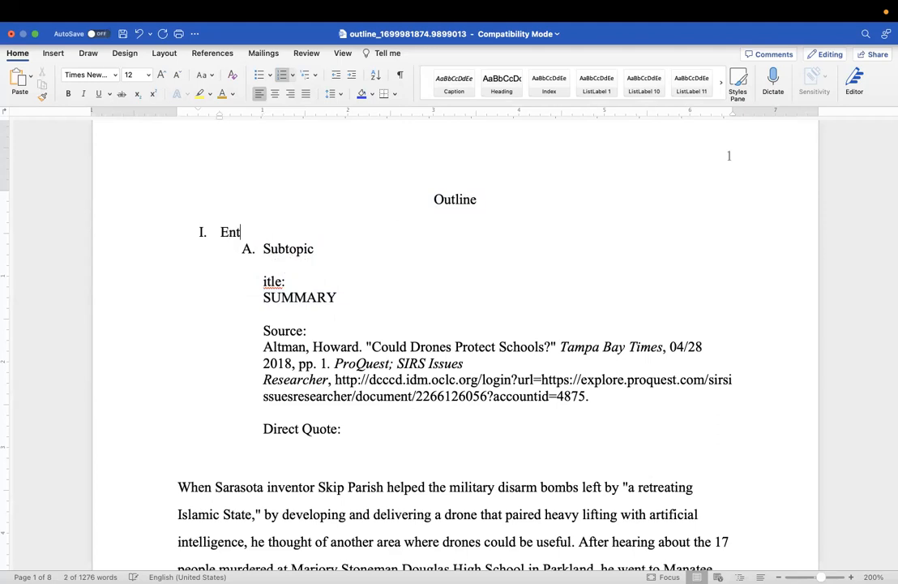
text(ry Level)
click(248, 248)
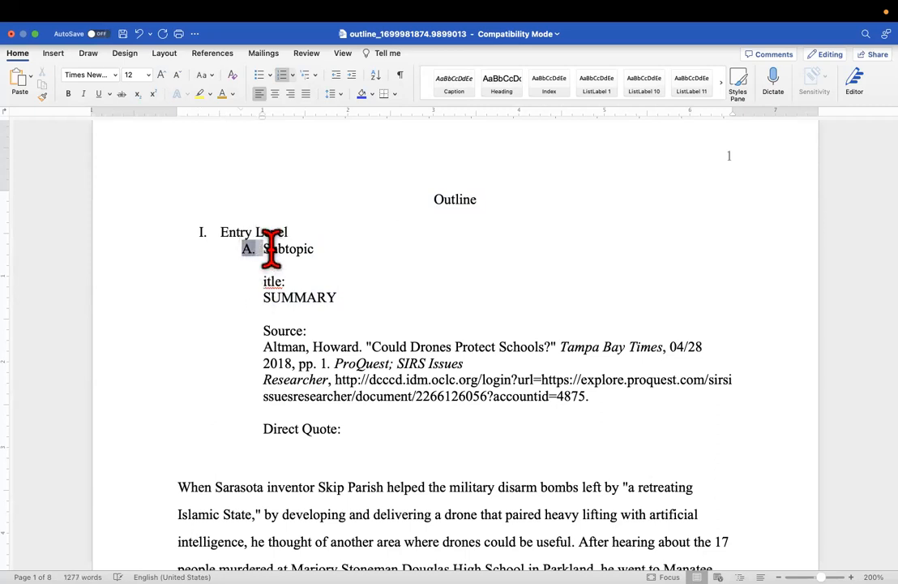
drag(222, 232, 373, 445)
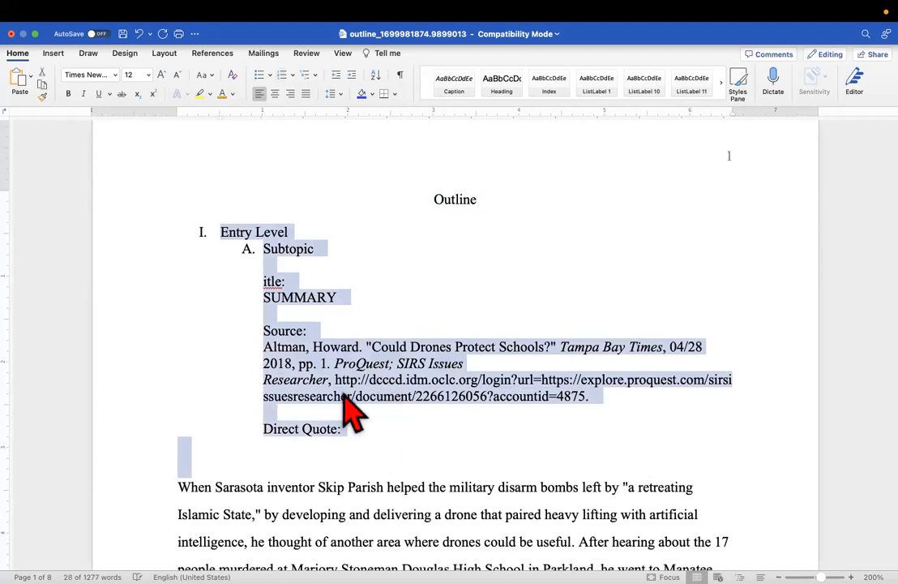
Set the first outline entry's line spacing to 2.0
click(339, 96)
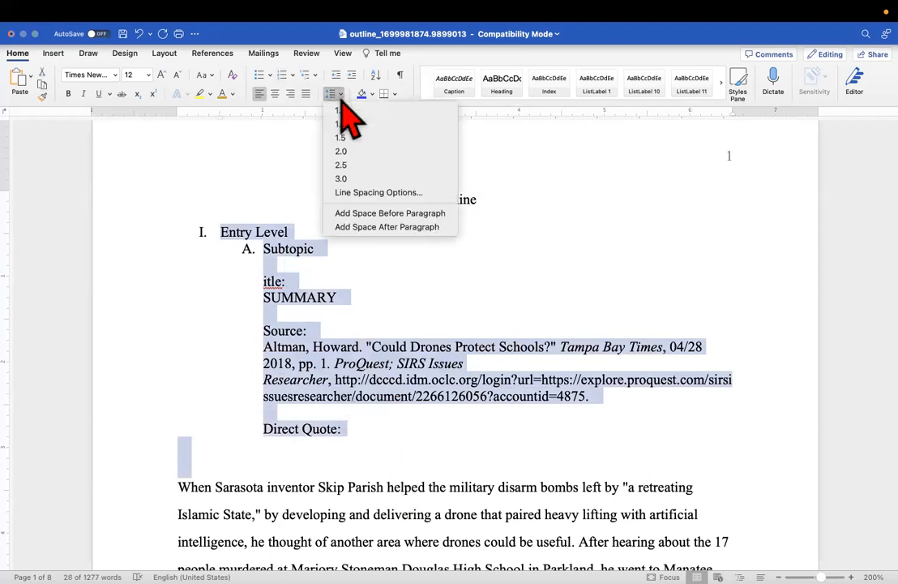
click(342, 152)
click(357, 235)
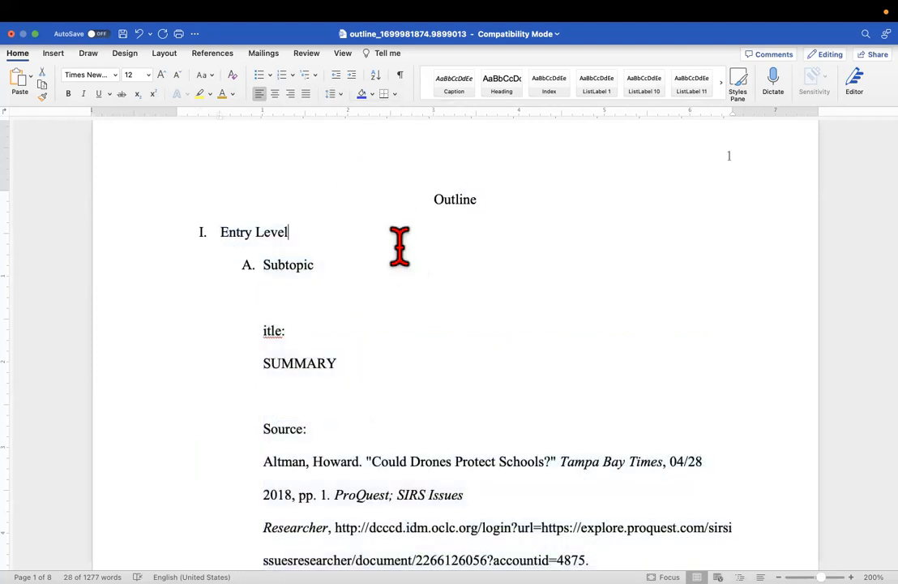
click(346, 271)
click(315, 231)
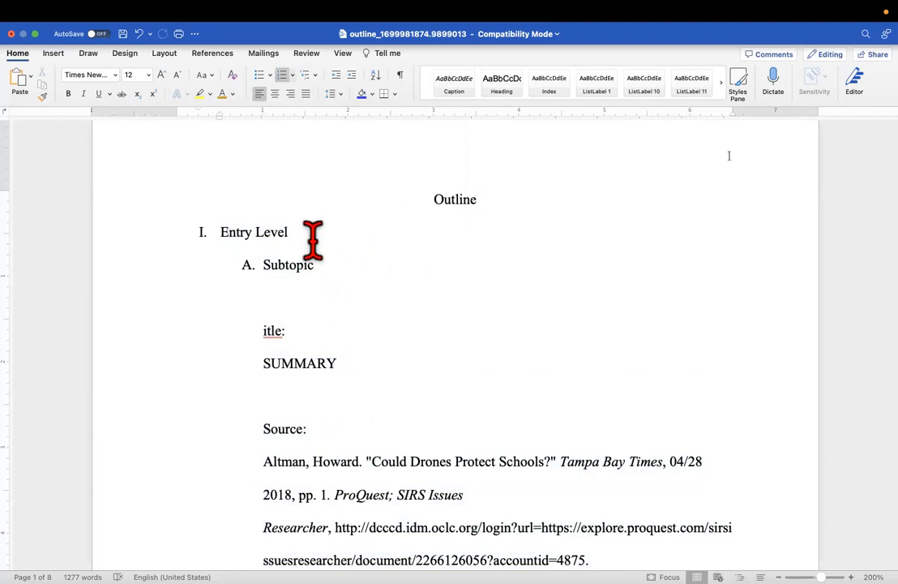
Add an unnumbered line 'Altman p. 1' beneath Entry Level
key(Return)
key(BackSpace)
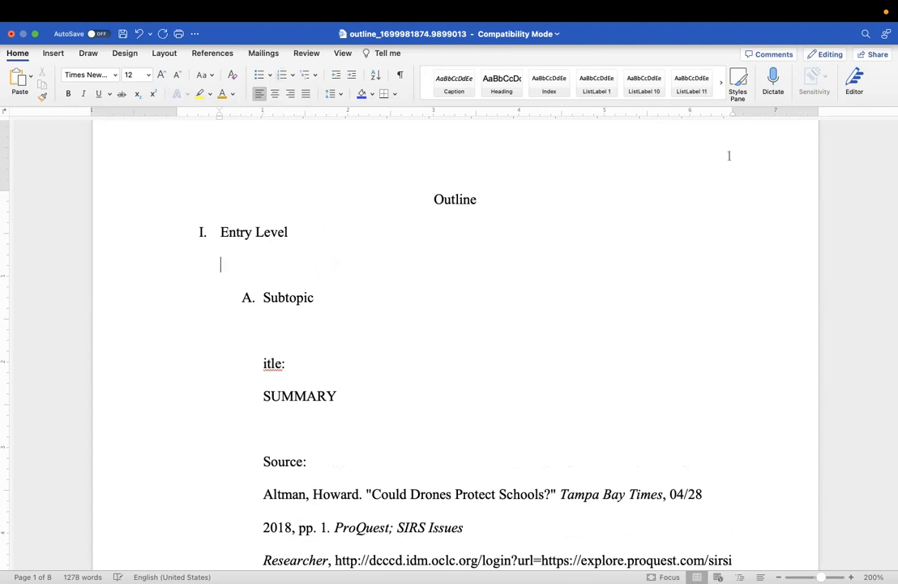
scroll(348, 287, down, 3)
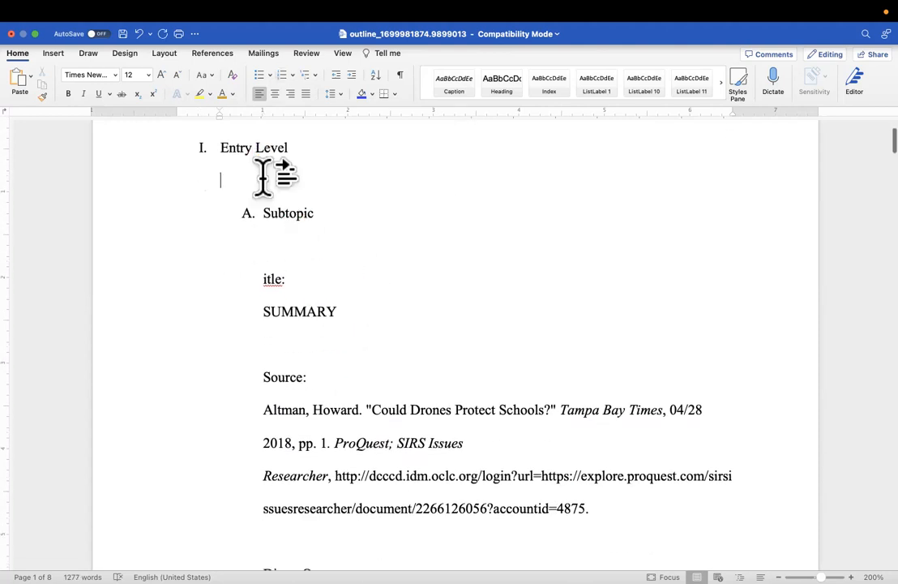
text(Alyms)
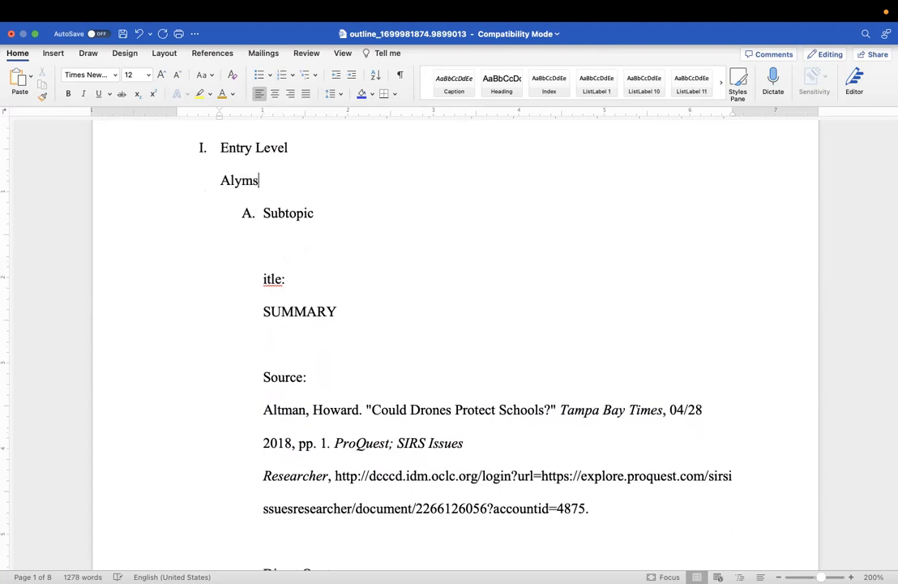
key(BackSpace)
key(BackSpace)
text(tm)
text(an)
text( ()
text(p. 1)
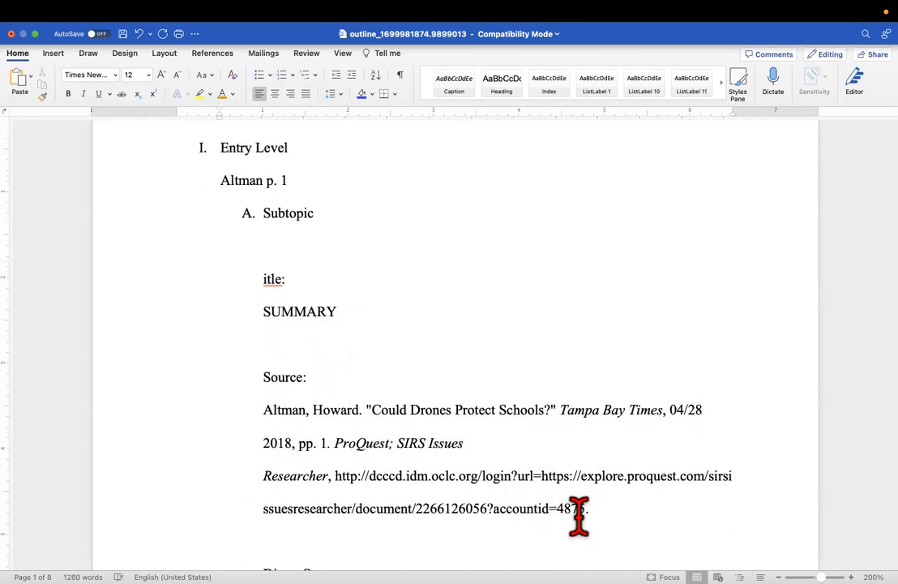
Delete the title, source citation and Direct Quote label, joining the quote onto a line relabeled 'Quote:'
drag(590, 512, 266, 297)
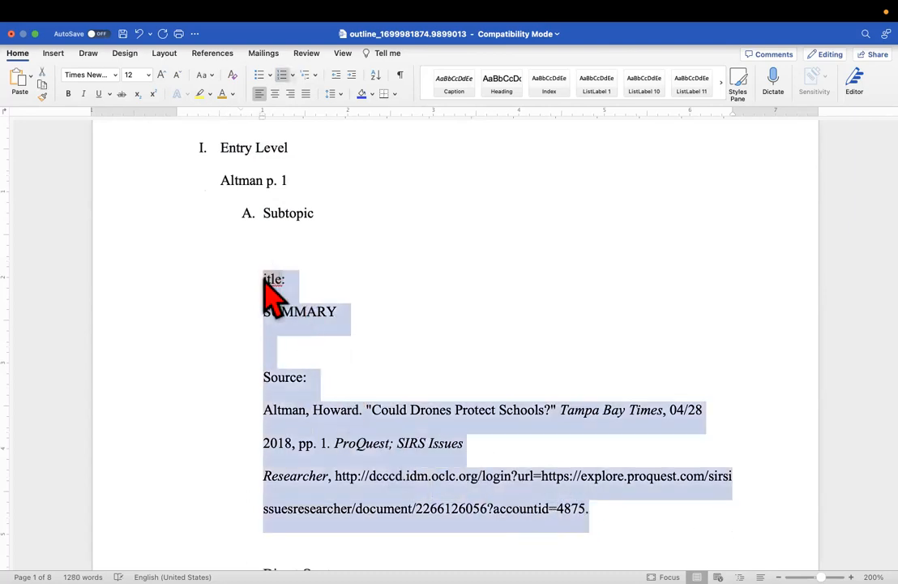
key(BackSpace)
key(BackSpace)
key(BackSpace)
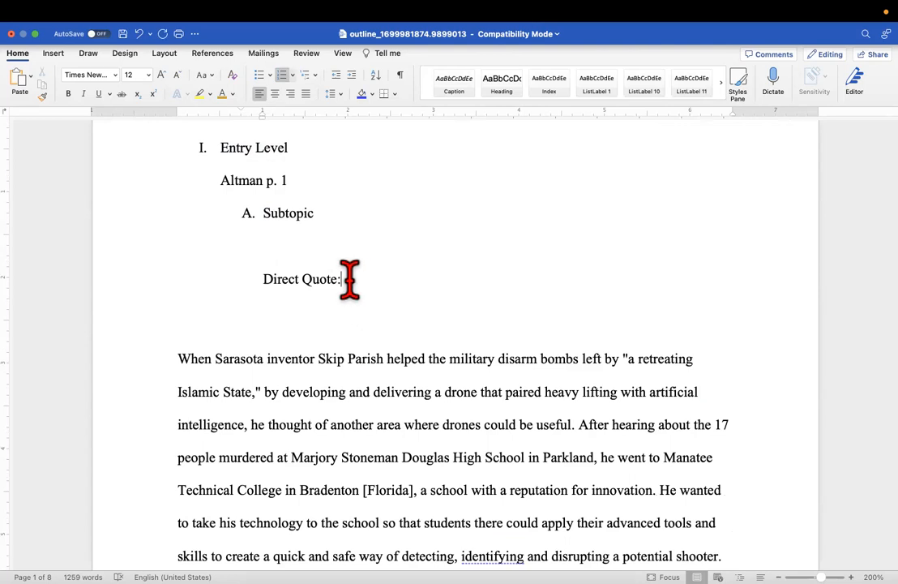
drag(348, 279, 257, 271)
key(BackSpace)
key(BackSpace)
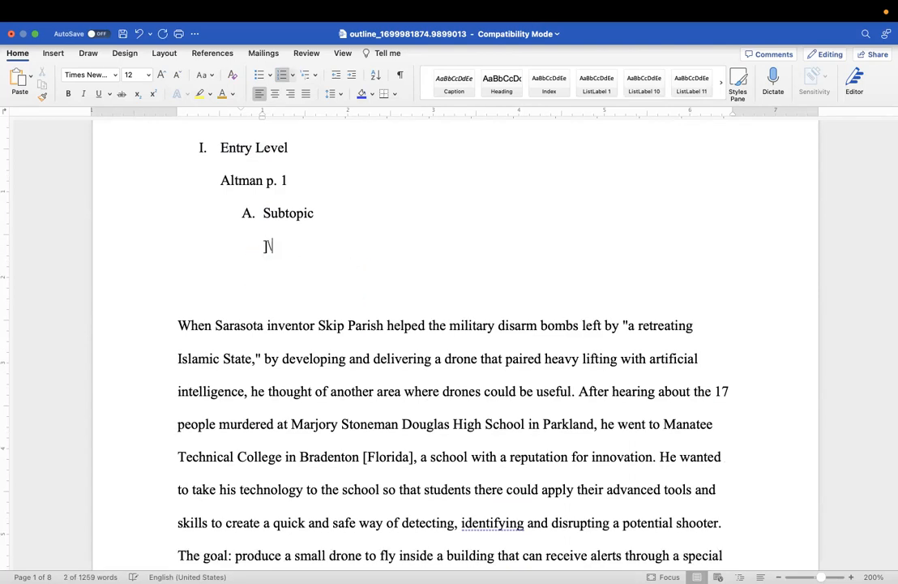
key(BackSpace)
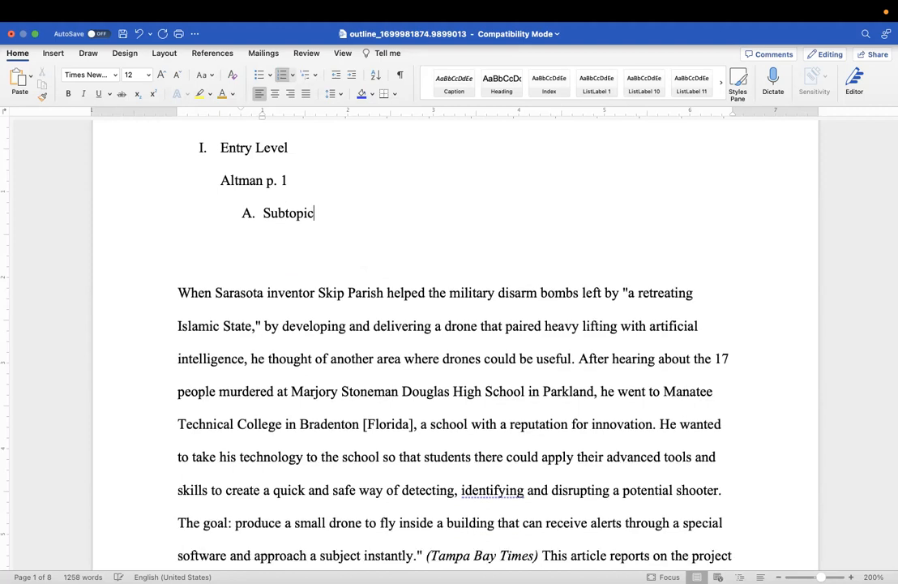
click(179, 290)
key(BackSpace)
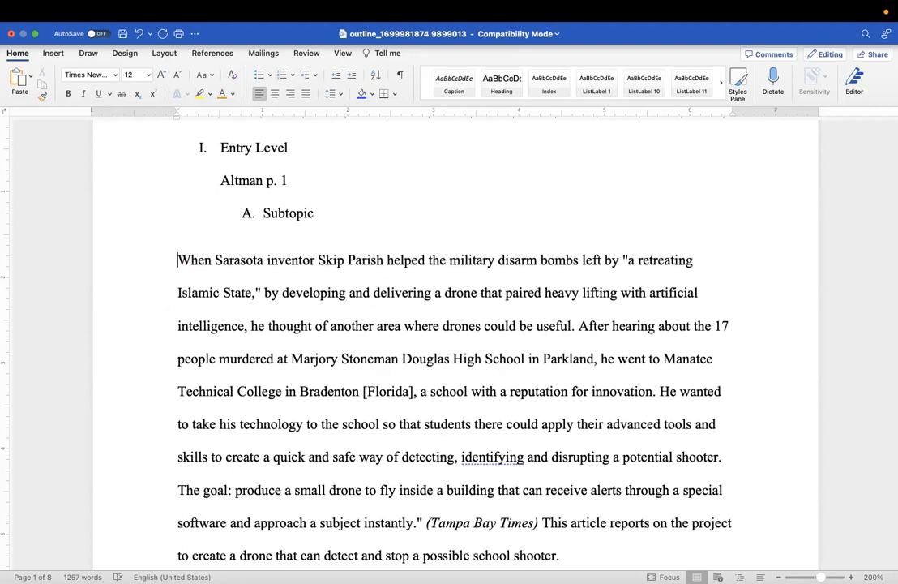
key(BackSpace)
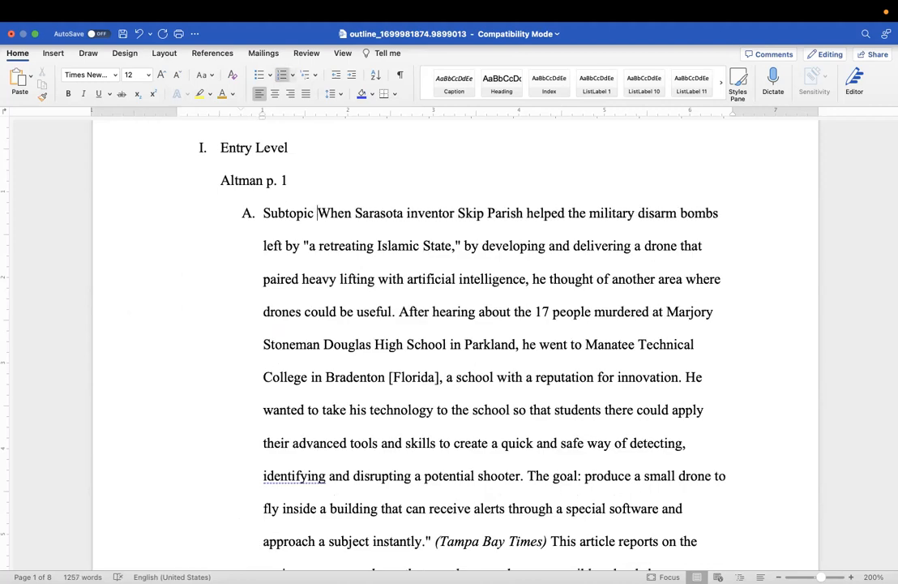
text(:)
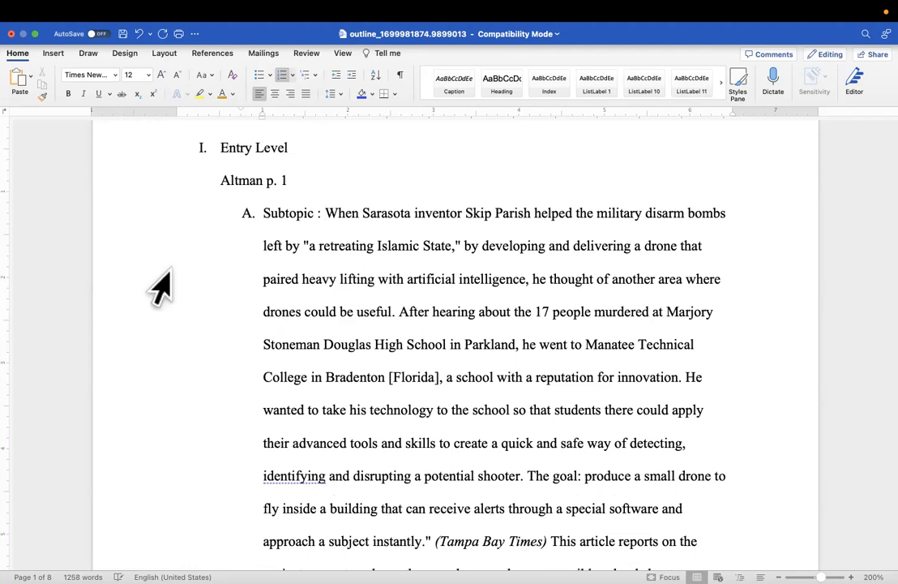
drag(319, 215, 263, 216)
text(Quote:)
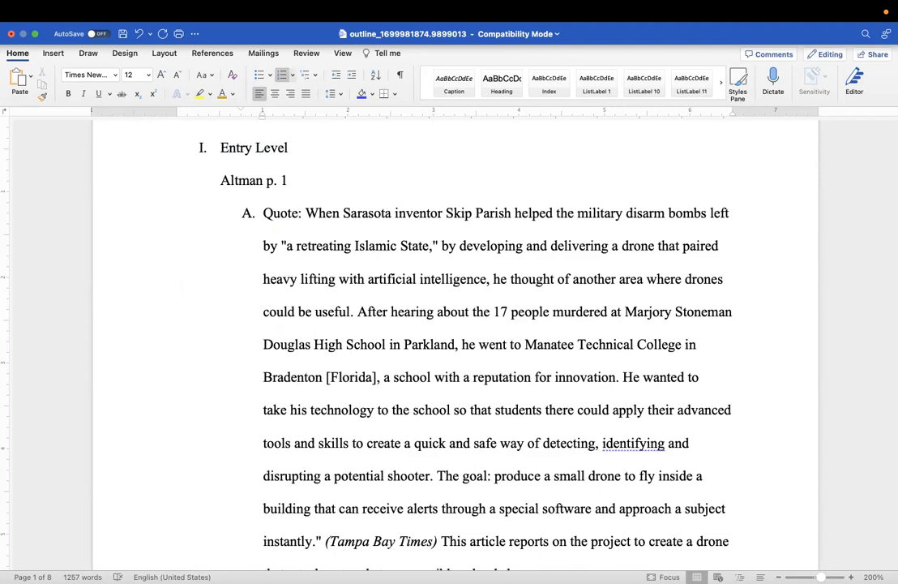
Make Paraphrase lettered item B with its paraphrase text on the same line
scroll(427, 261, down, 3)
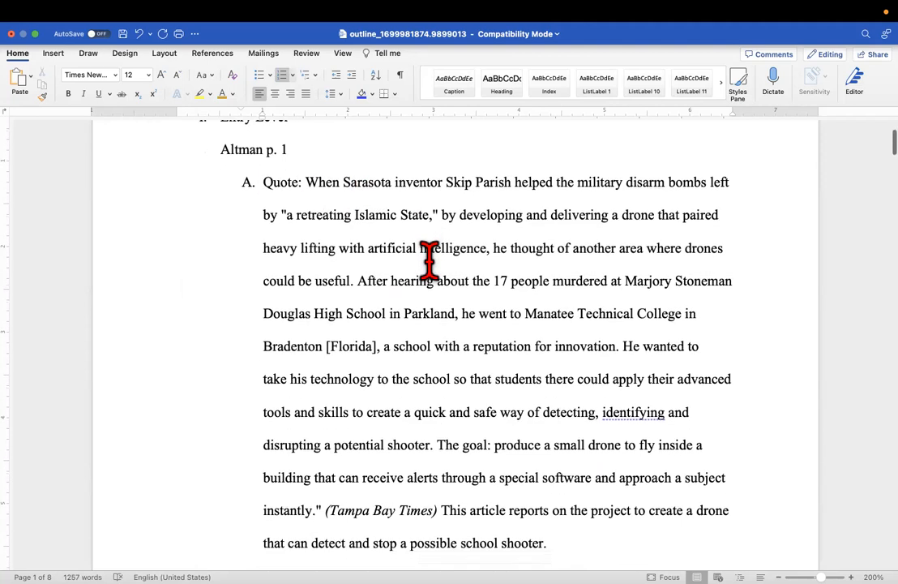
scroll(428, 260, down, 10)
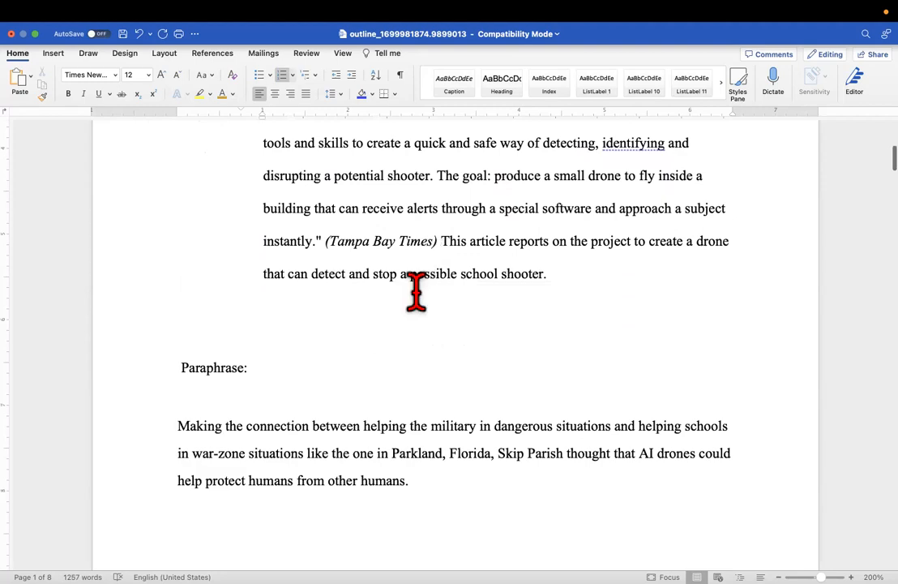
scroll(261, 393, up, 14)
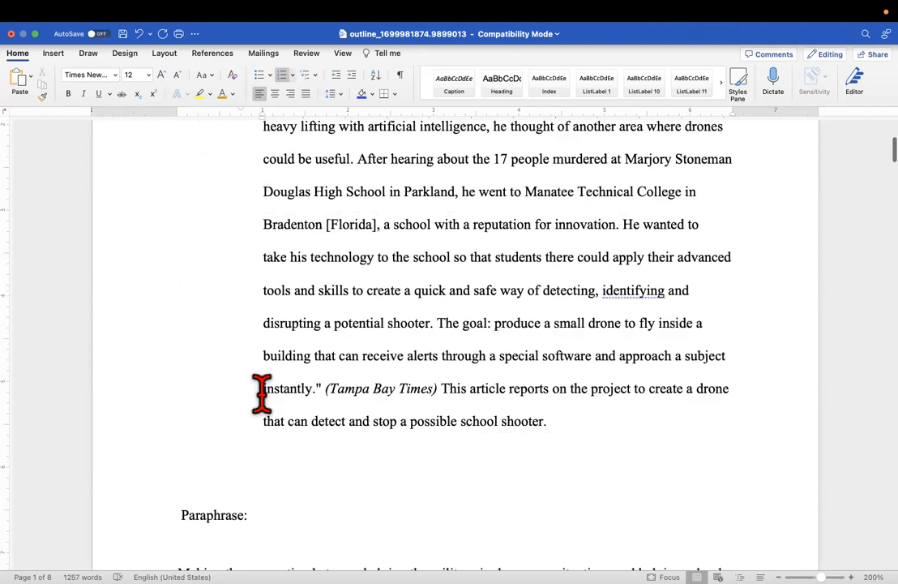
scroll(261, 394, down, 8)
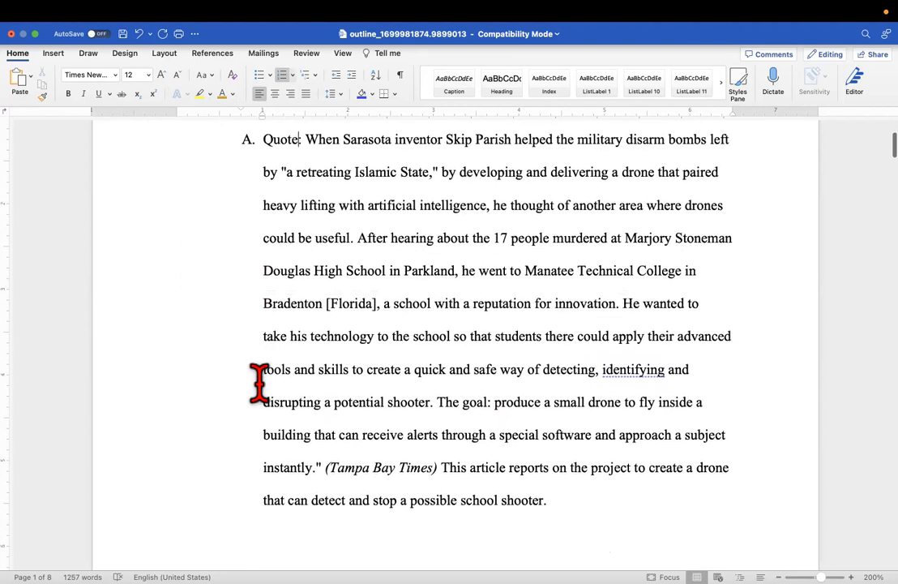
click(181, 529)
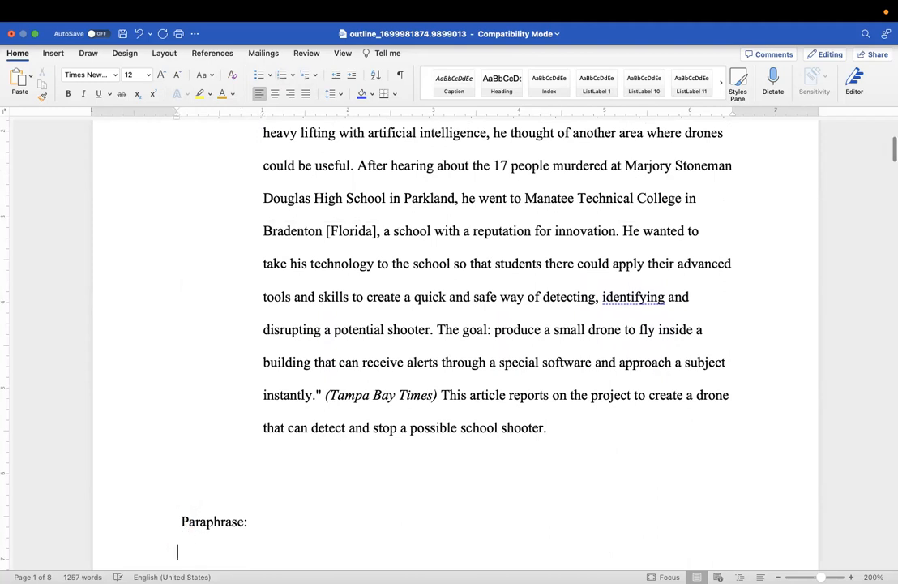
key(BackSpace)
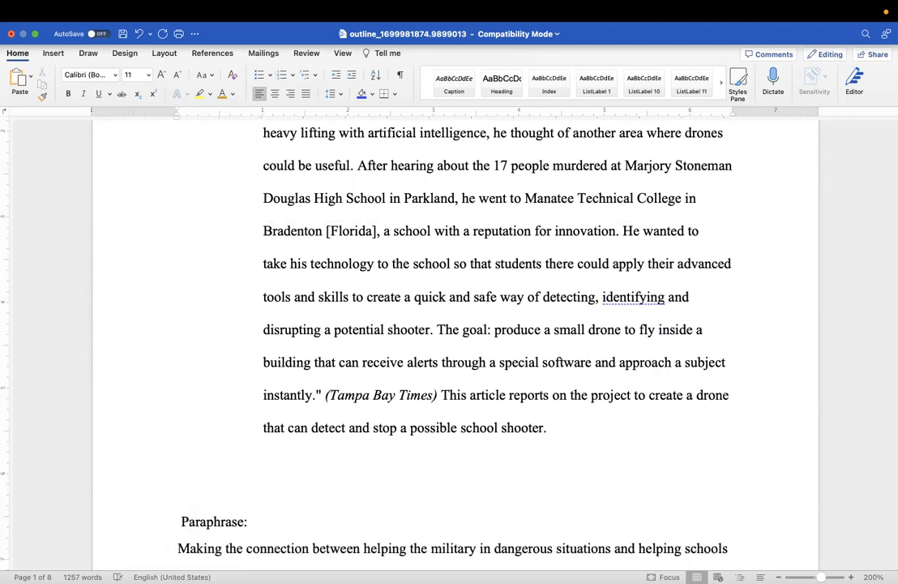
click(181, 523)
key(BackSpace)
key(BackSpace)
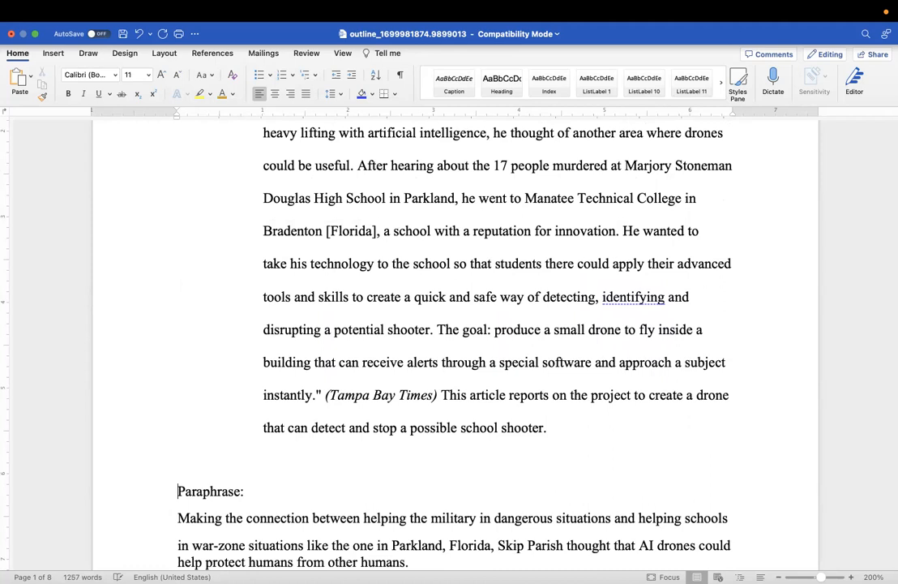
key(BackSpace)
key(BackSpace)
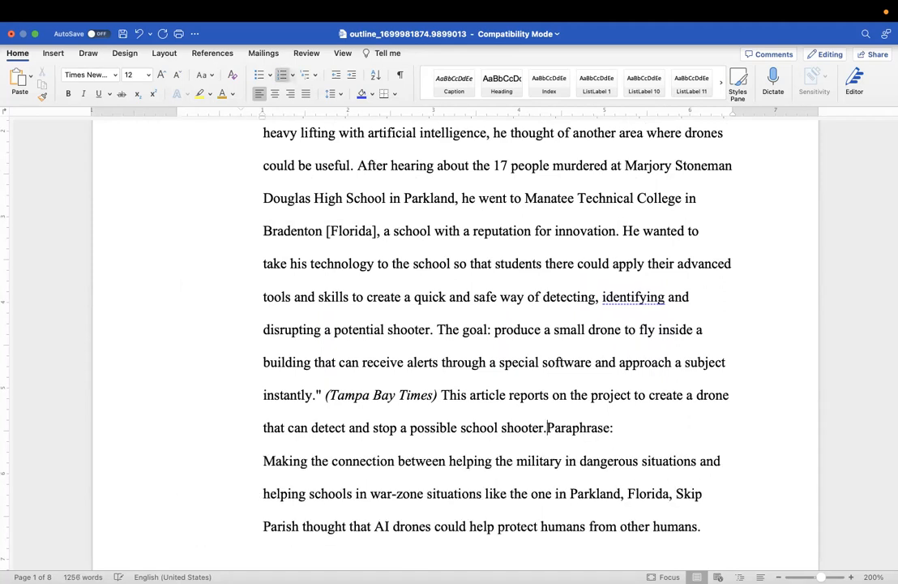
key(Return)
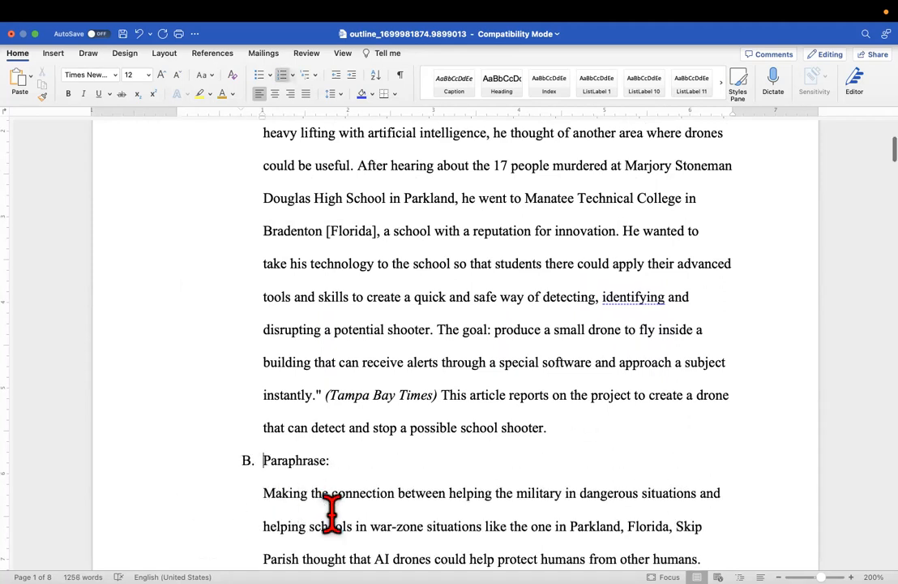
click(264, 492)
key(BackSpace)
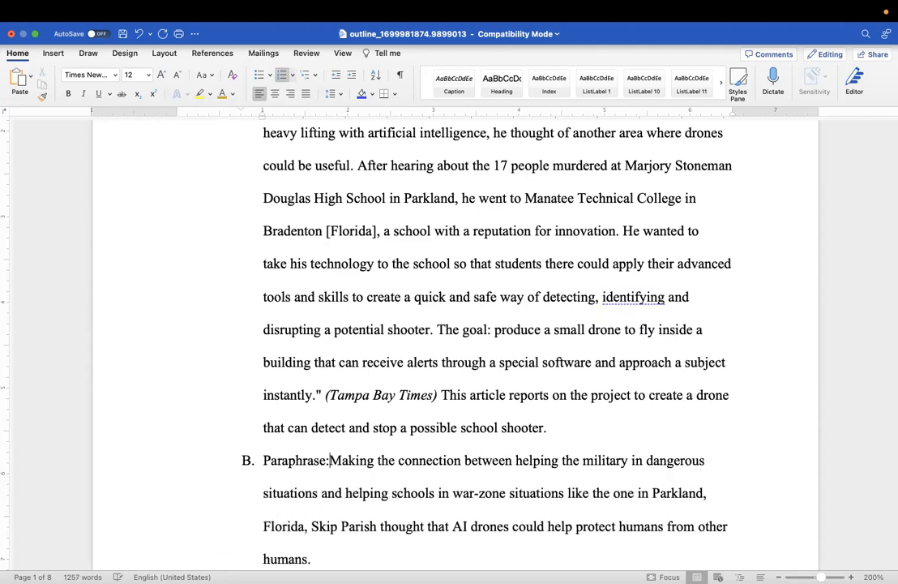
Letter My Ideas as item C and pull the ideas paragraph up onto its line
scroll(454, 325, up, 4)
scroll(454, 324, down, 12)
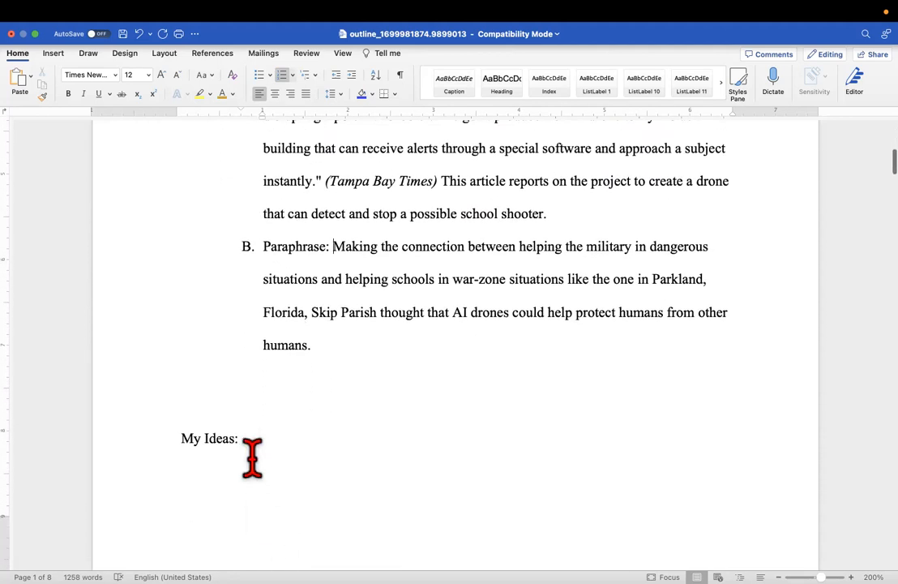
click(180, 438)
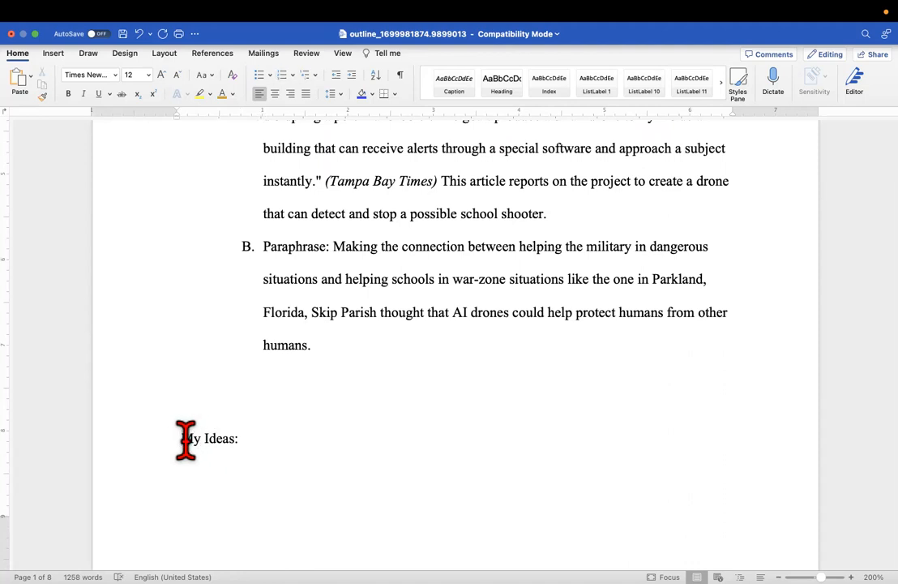
key(BackSpace)
key(BackSpace)
key(BackSpace)
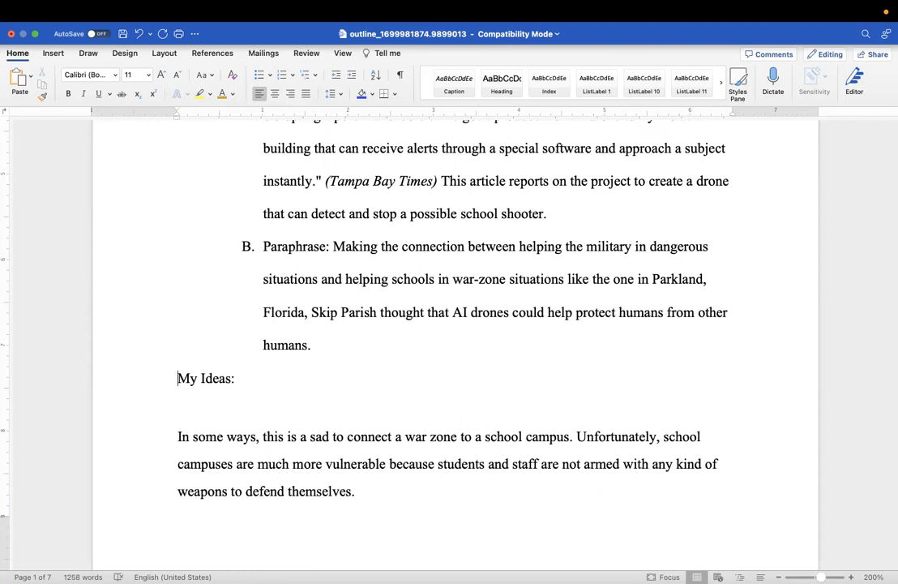
key(Tab)
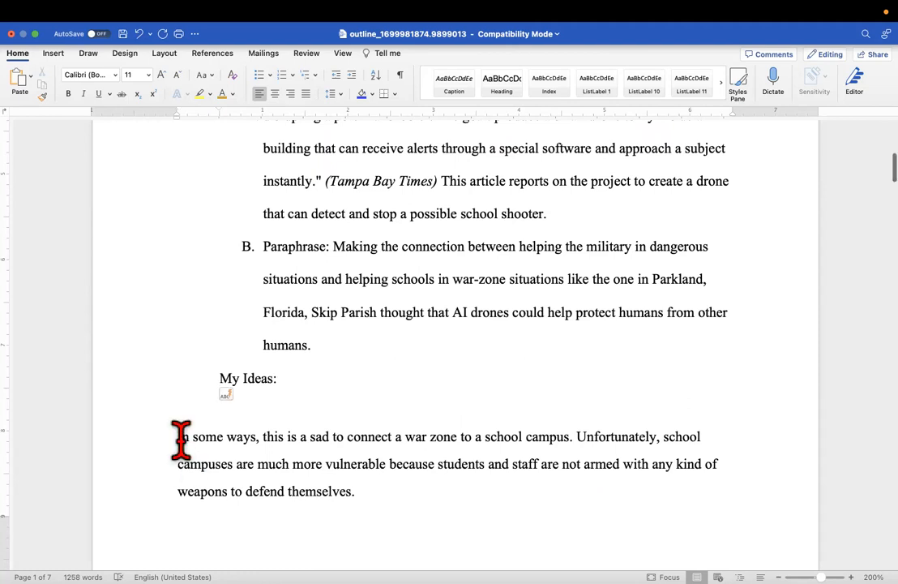
key(Tab)
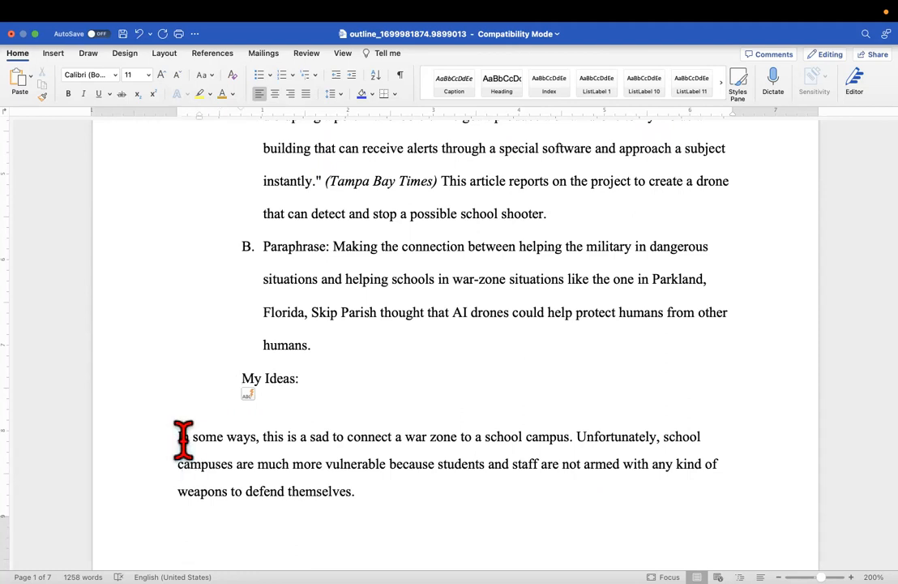
text(C.)
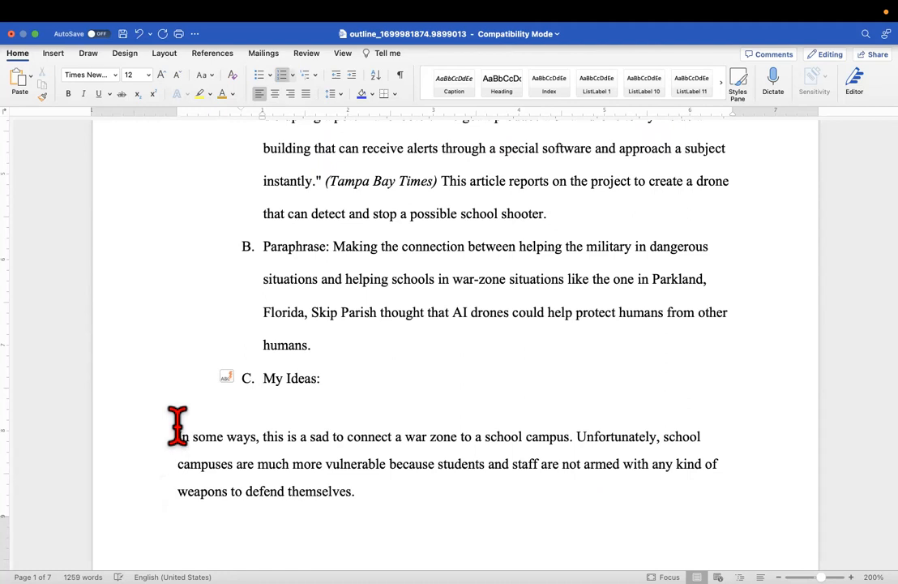
click(176, 430)
key(BackSpace)
key(BackSpace)
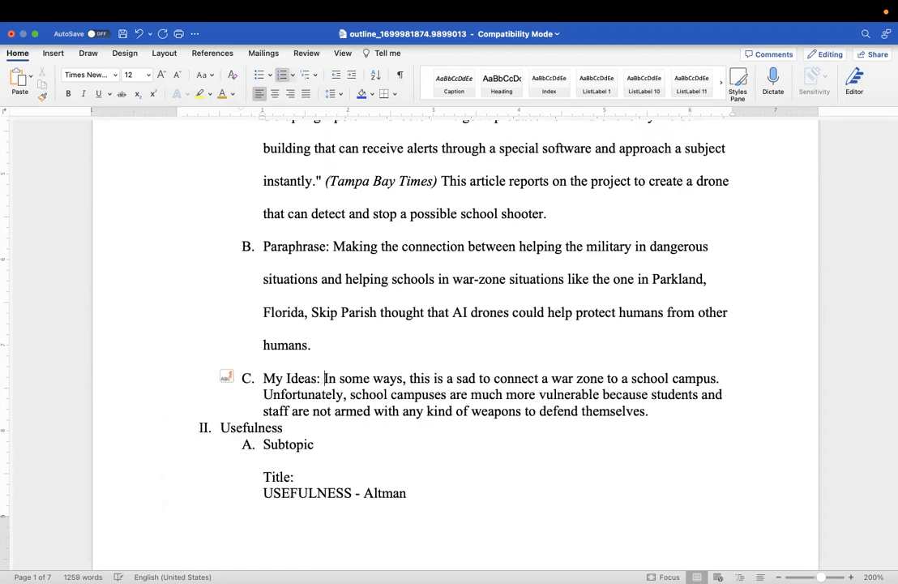
Replace 'Usefulness' in heading II with 'Mid Level', leaving an unlettered blank line after item C
click(653, 415)
key(Return)
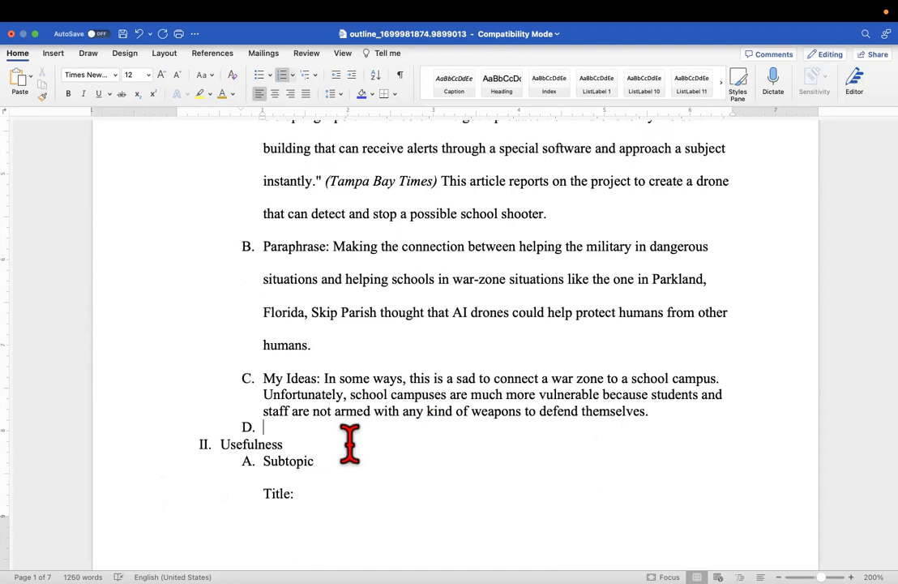
key(BackSpace)
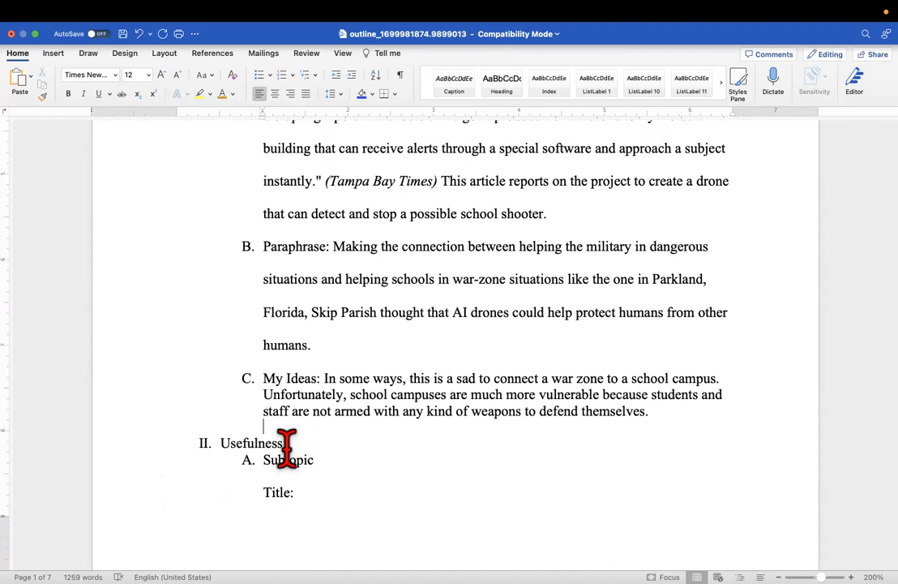
drag(285, 443, 232, 441)
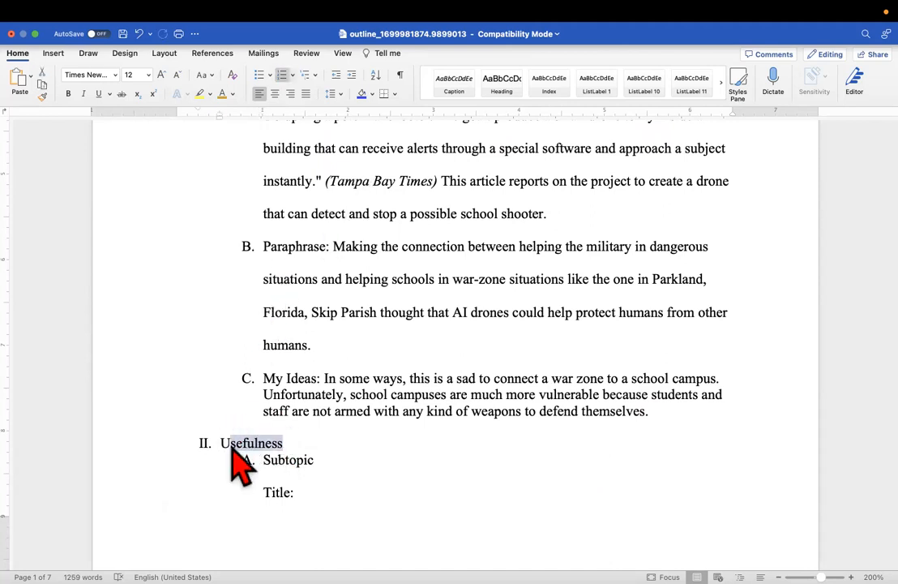
click(294, 438)
drag(294, 438, 224, 436)
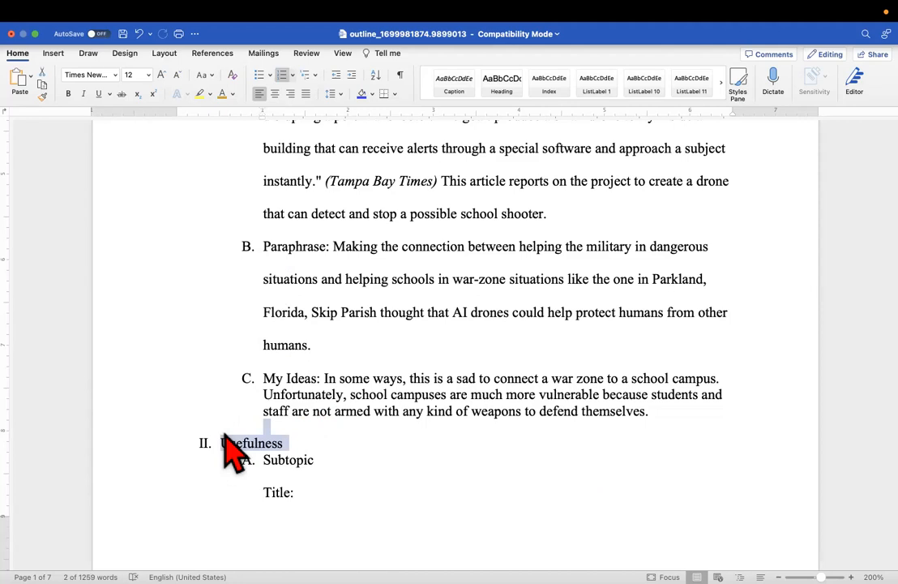
text(Mid)
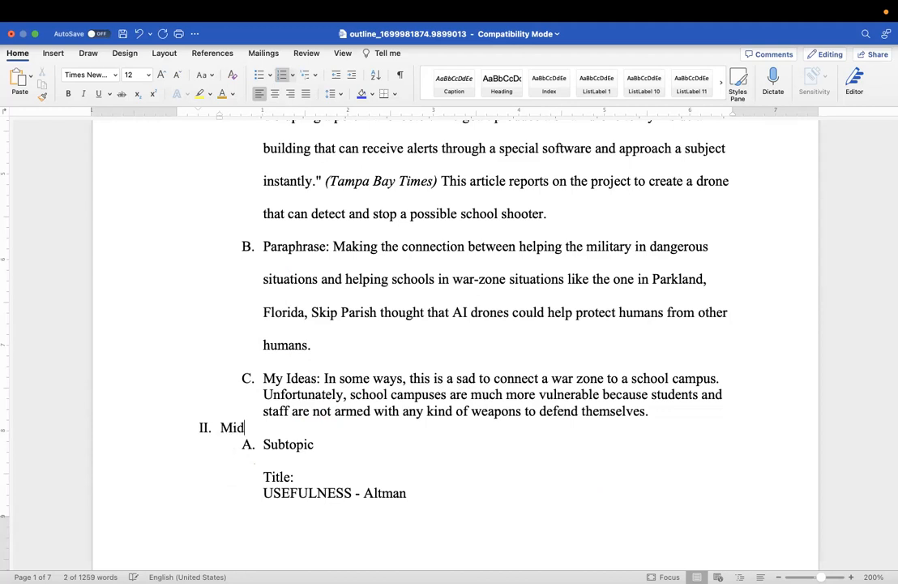
text( Level)
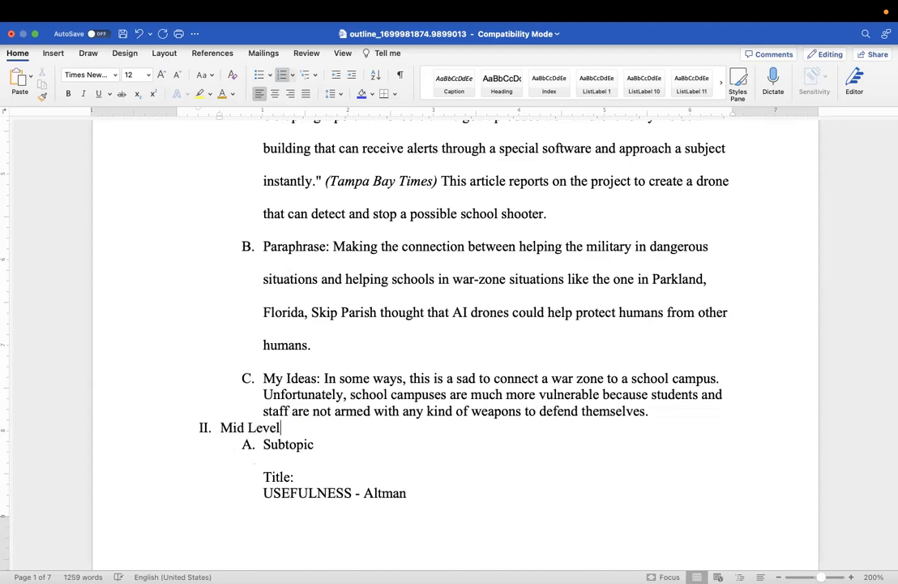
click(658, 415)
key(Return)
key(BackSpace)
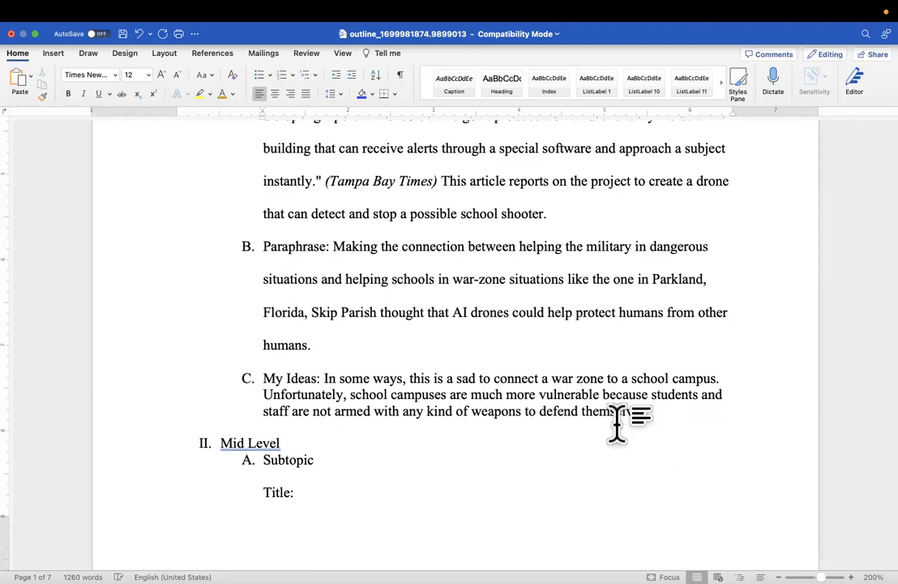
Copy the 'Altman p. 1' source label
scroll(312, 492, up, 10)
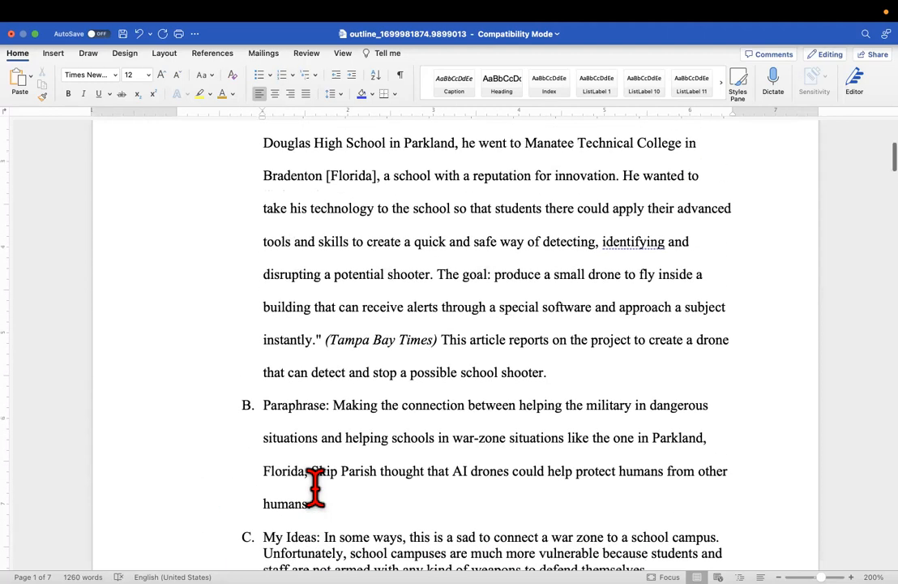
scroll(315, 487, down, 10)
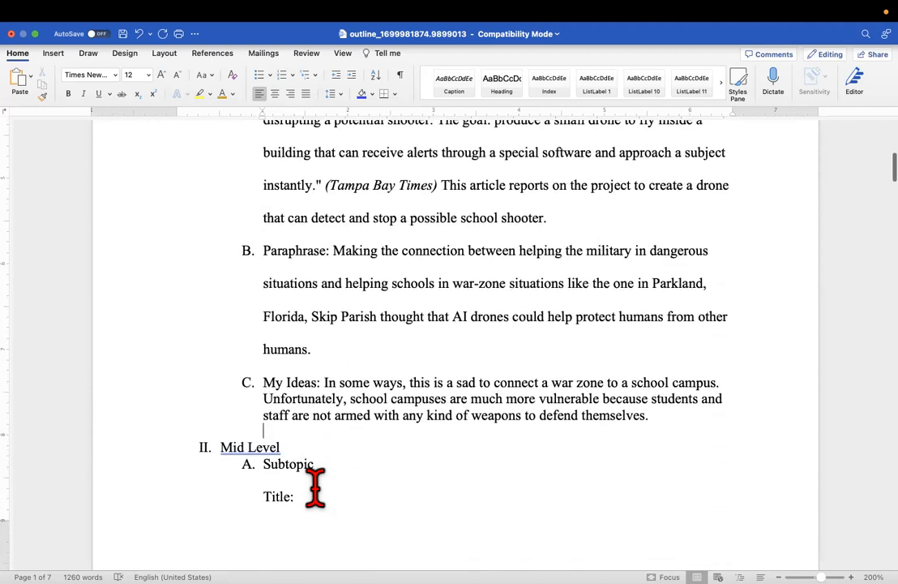
drag(316, 464, 261, 468)
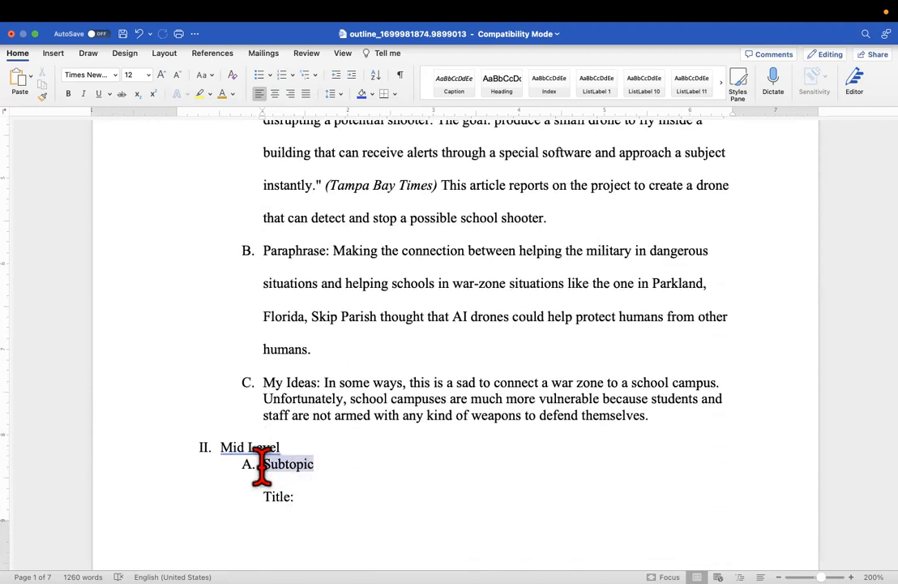
scroll(314, 470, down, 10)
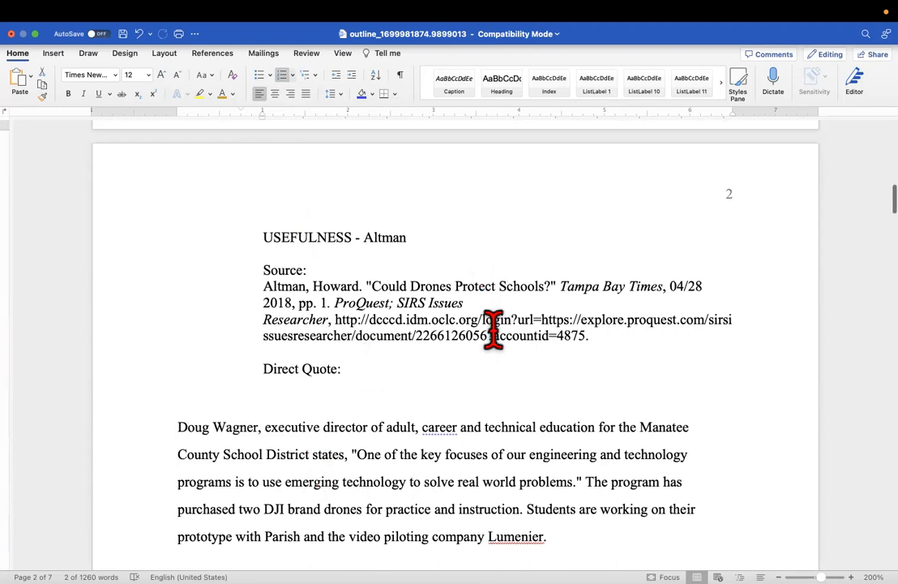
scroll(336, 301, up, 20)
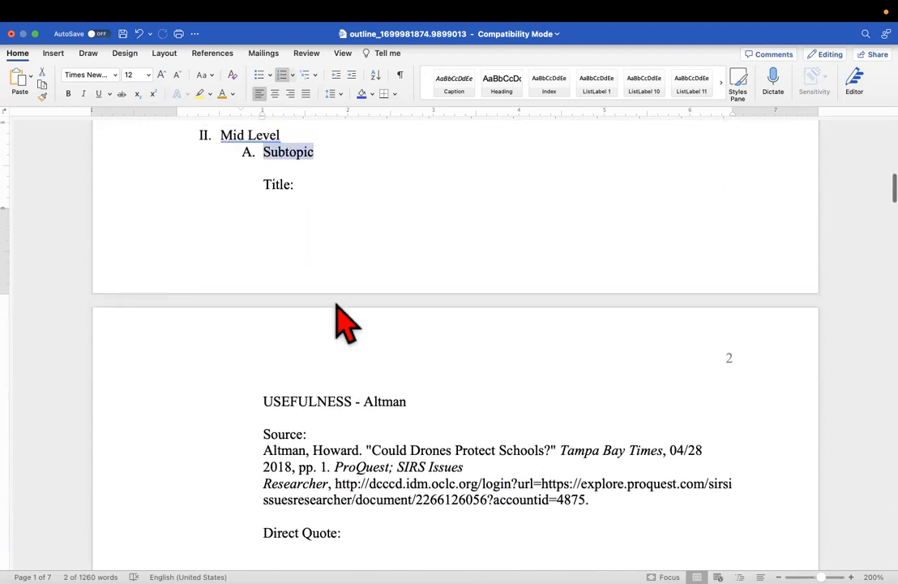
scroll(335, 300, up, 3)
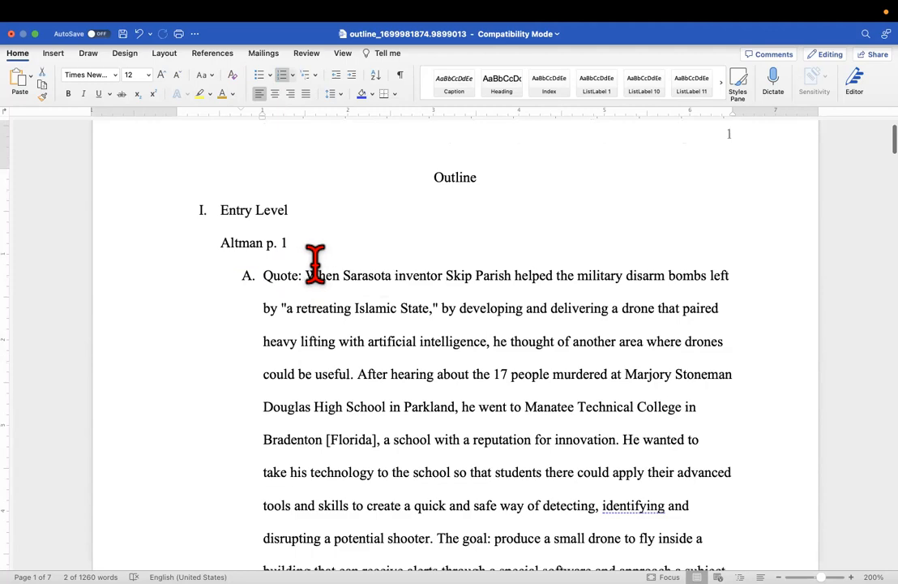
scroll(315, 264, down, 15)
scroll(324, 284, up, 1)
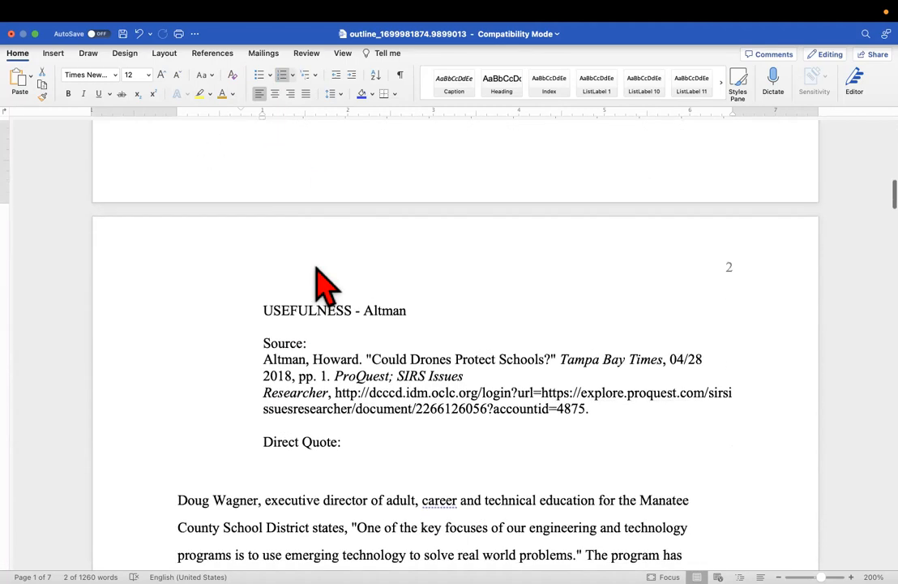
scroll(325, 283, up, 15)
drag(300, 296, 241, 295)
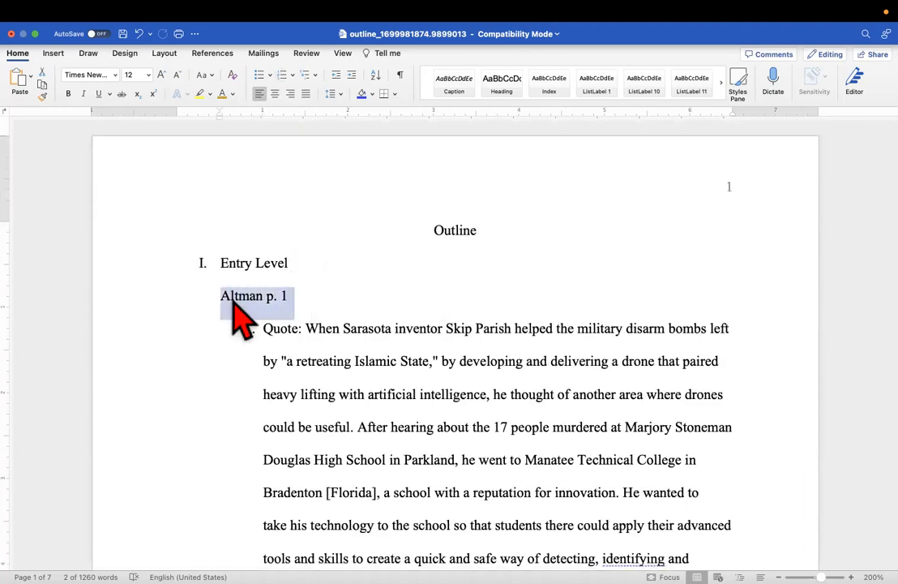
right_click(235, 300)
click(251, 334)
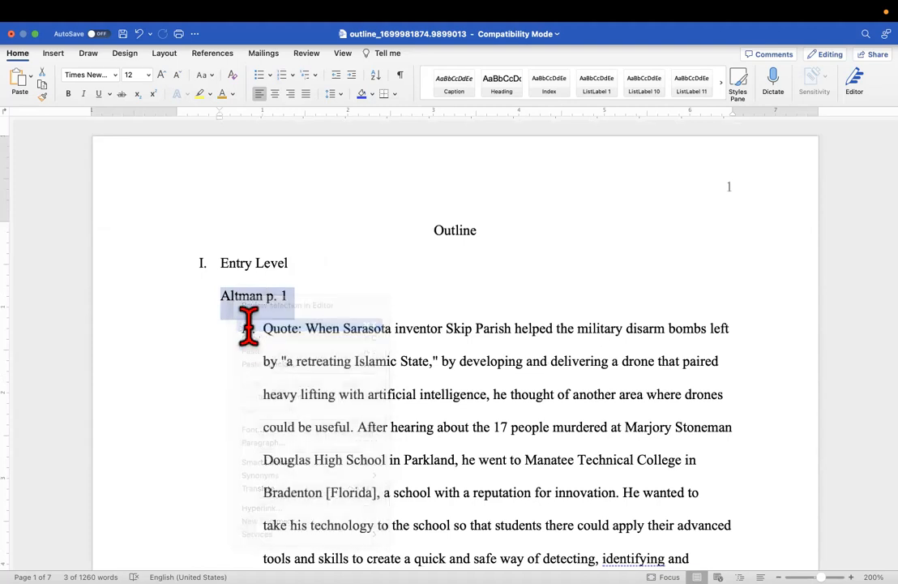
Paste 'Altman p. 1' on a new unnumbered line after II. Mid Level
click(248, 326)
scroll(248, 327, down, 5)
scroll(248, 326, down, 6)
scroll(284, 421, down, 1)
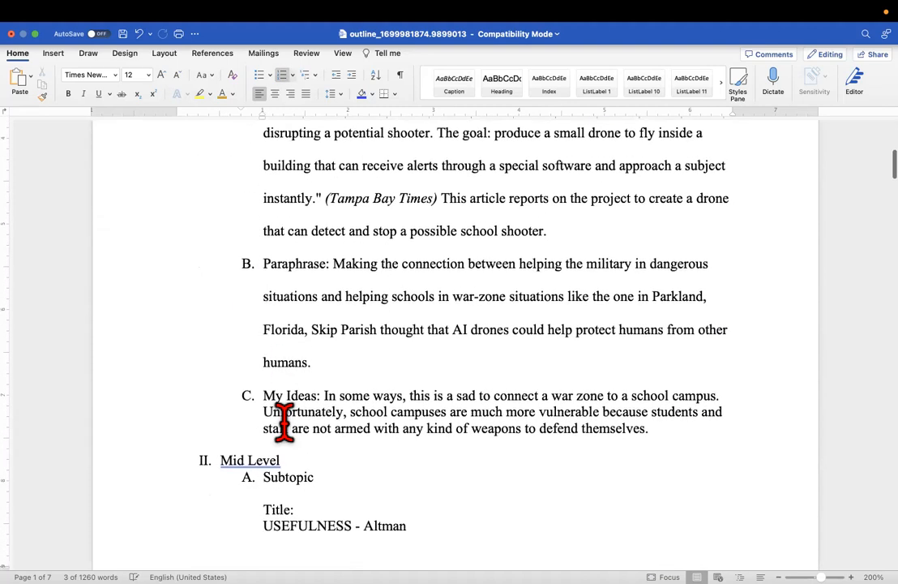
click(295, 461)
key(Return)
key(BackSpace)
right_click(250, 494)
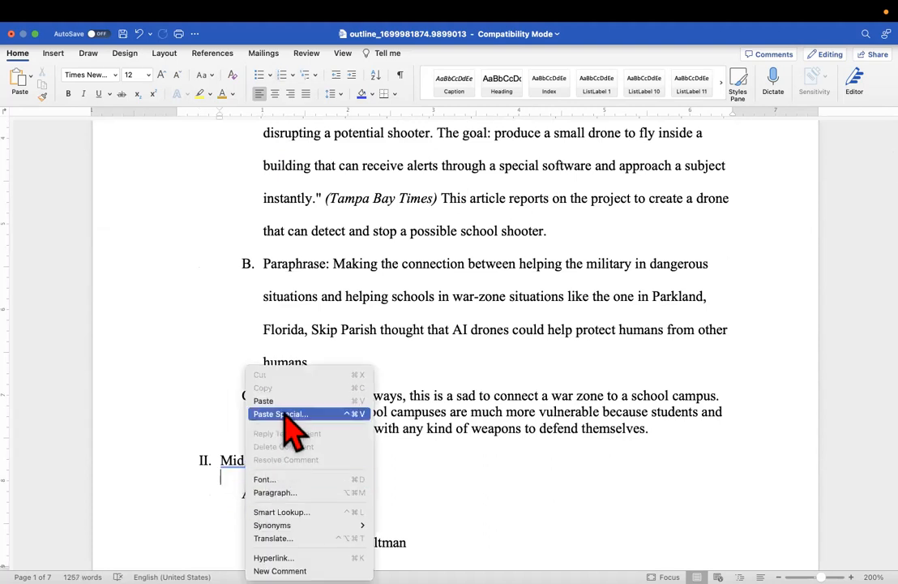
click(279, 401)
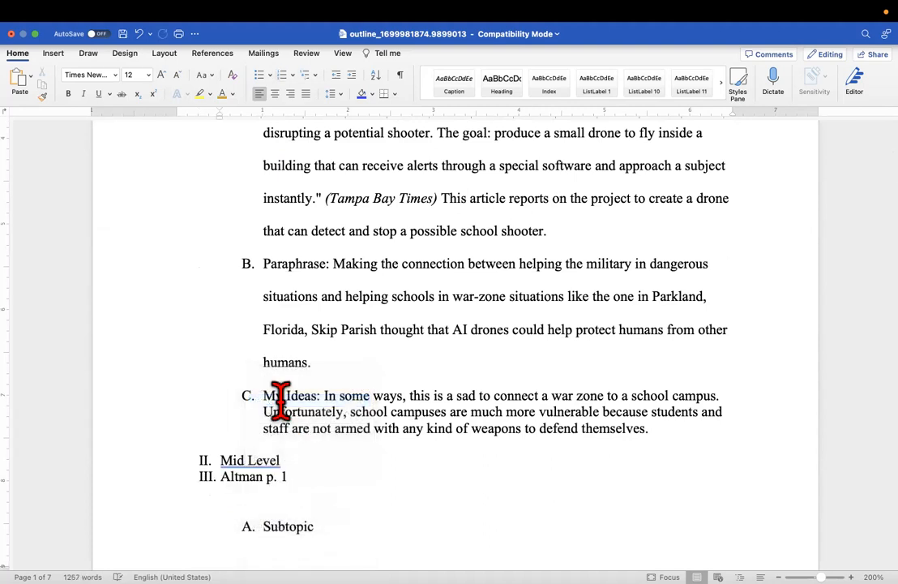
Give Altman p. 1 its own paragraph and remove the blank lines above A. Subtopic
click(221, 476)
key(Return)
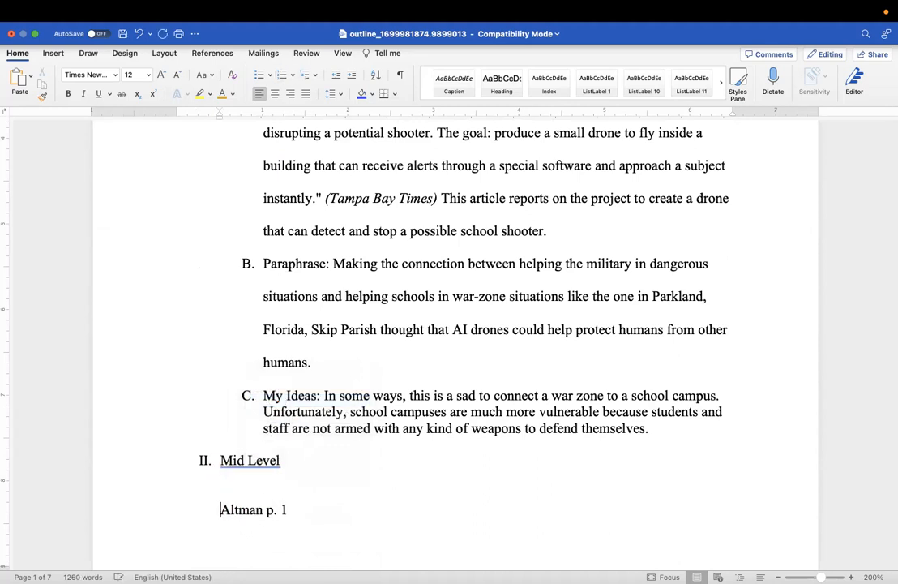
click(240, 484)
key(BackSpace)
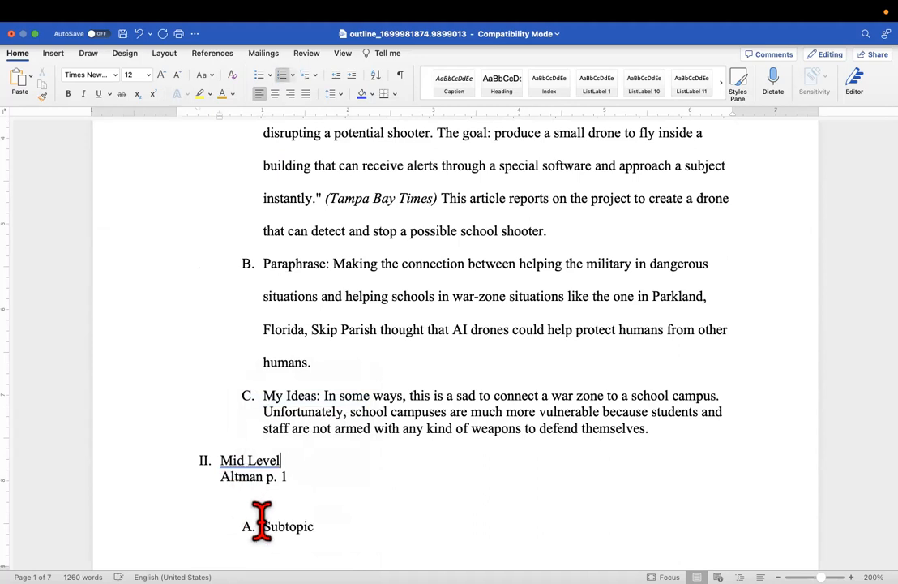
click(263, 507)
key(BackSpace)
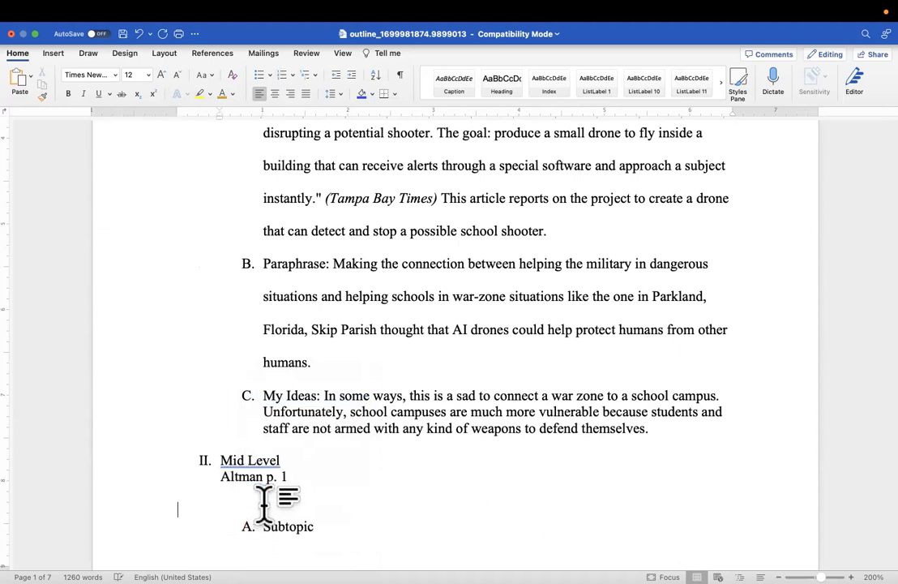
key(BackSpace)
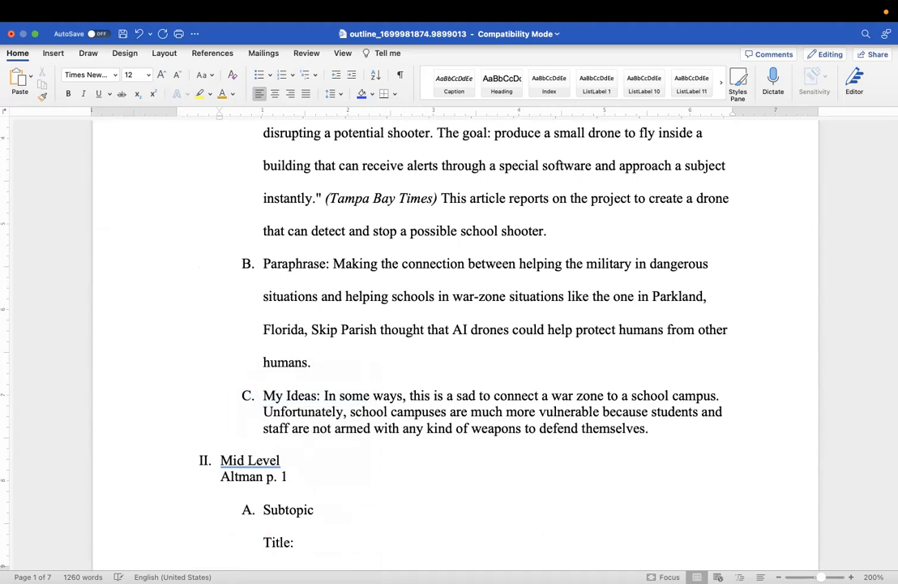
drag(313, 510, 265, 511)
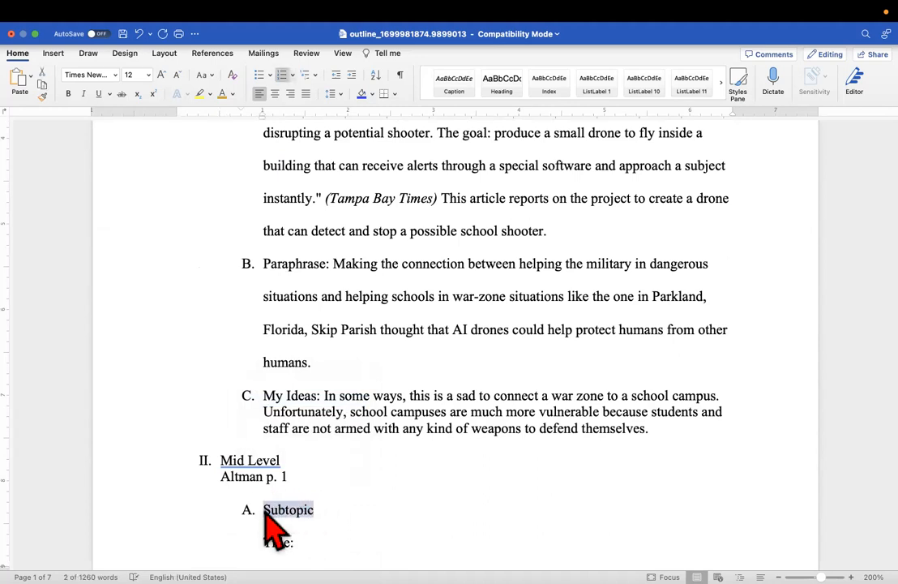
Rename item A to Quote and delete the USEFULNESS - Altman block through Direct Quote:
text(Q)
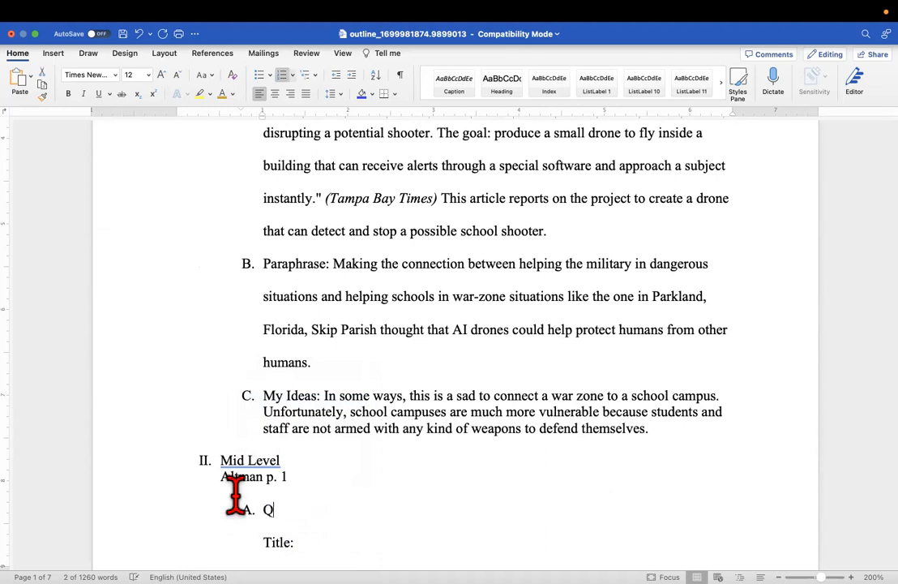
text(uote:)
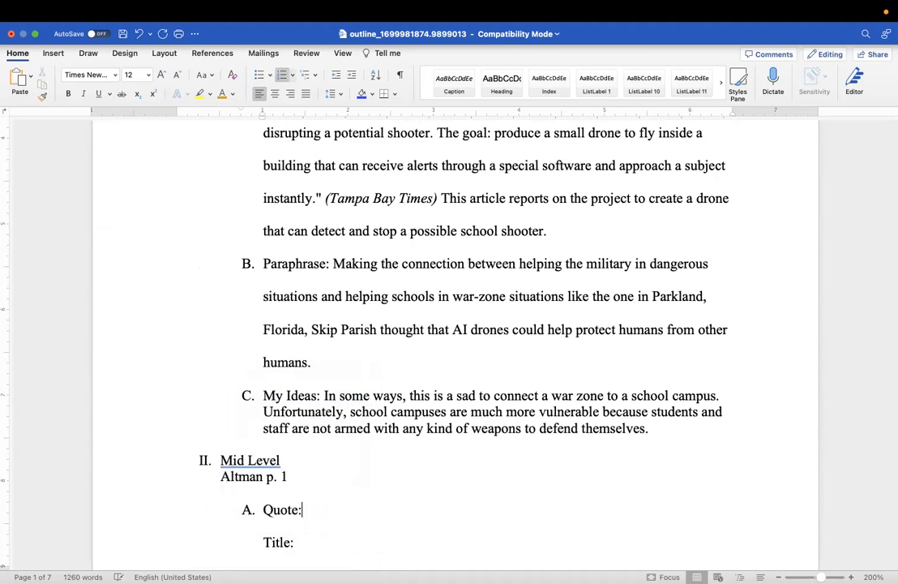
scroll(317, 551, down, 10)
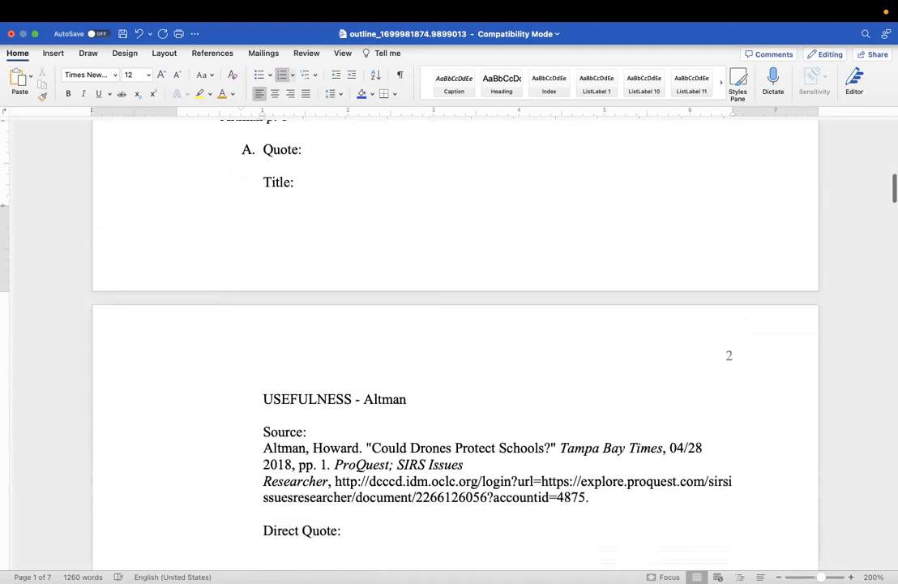
drag(344, 530, 258, 387)
key(BackSpace)
Select the leftover Title: label below A. Quote:
click(336, 454)
drag(336, 454, 217, 357)
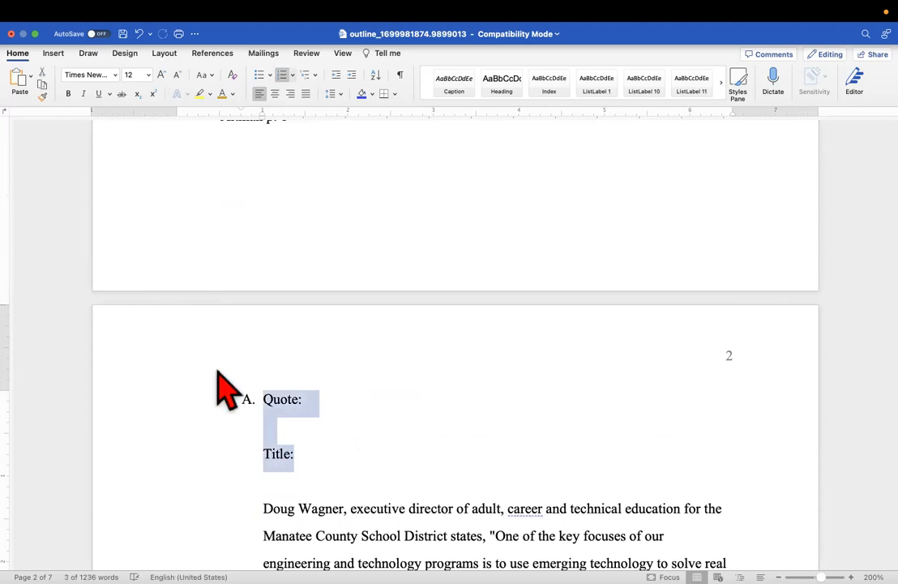
scroll(397, 356, up, 2)
scroll(398, 349, up, 4)
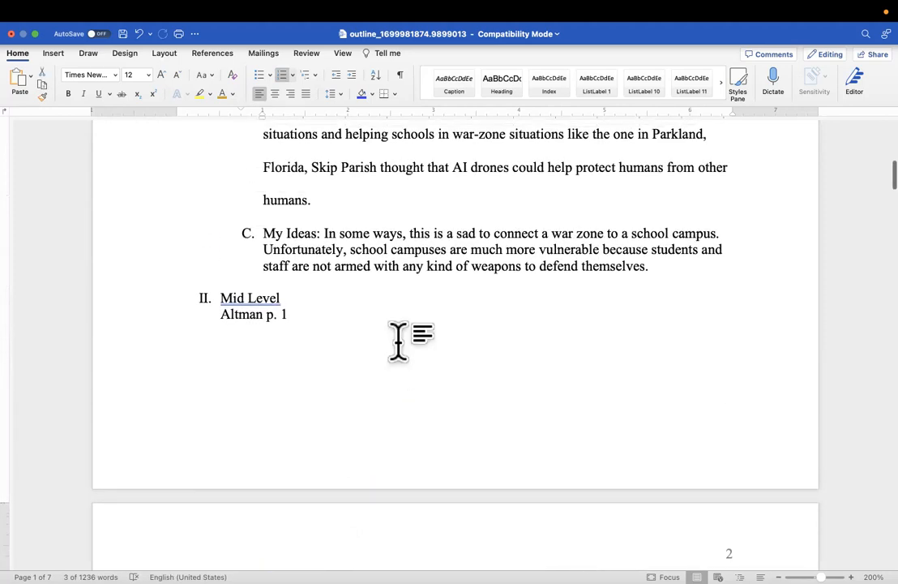
scroll(397, 349, down, 5)
click(377, 434)
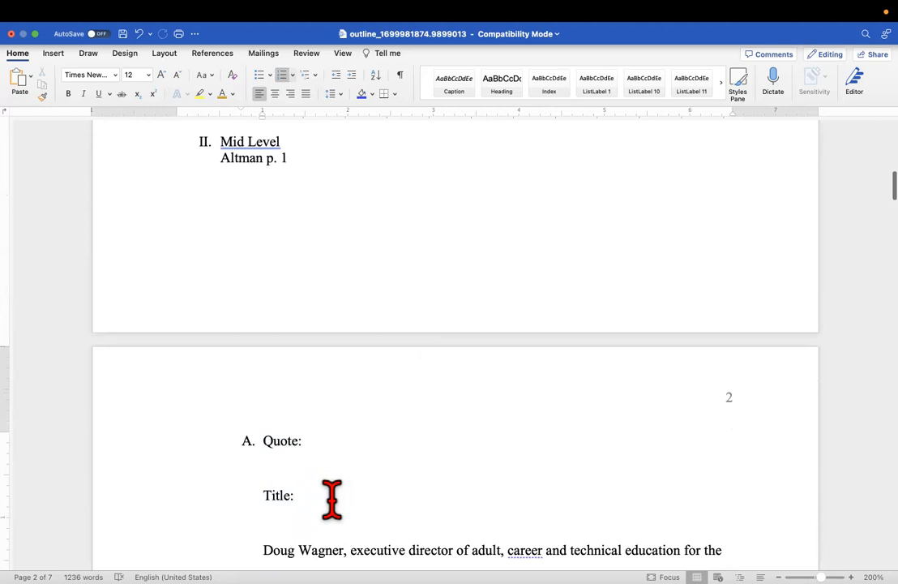
scroll(331, 498, down, 8)
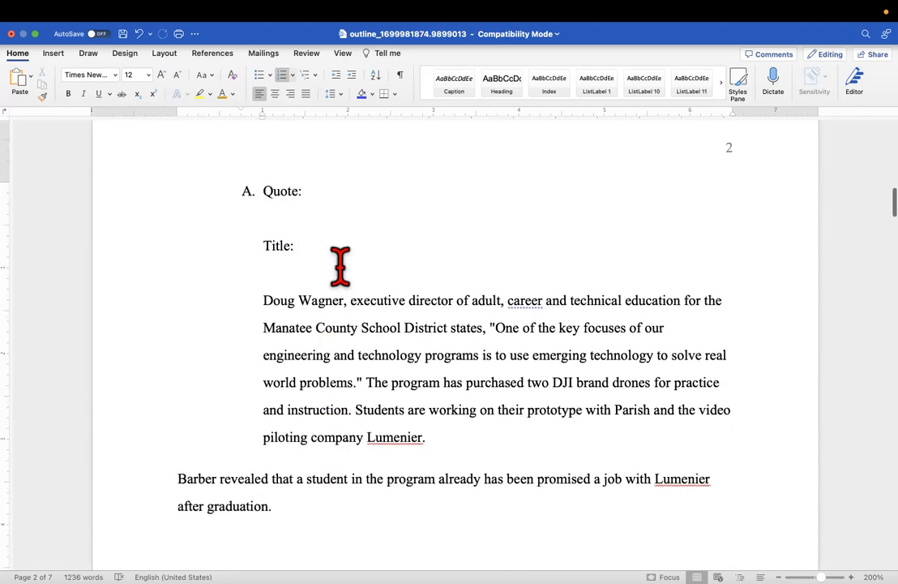
drag(293, 246, 203, 237)
Delete the Title: label and join the Doug Wagner quote and Barber sentence onto A. Quote:
key(BackSpace)
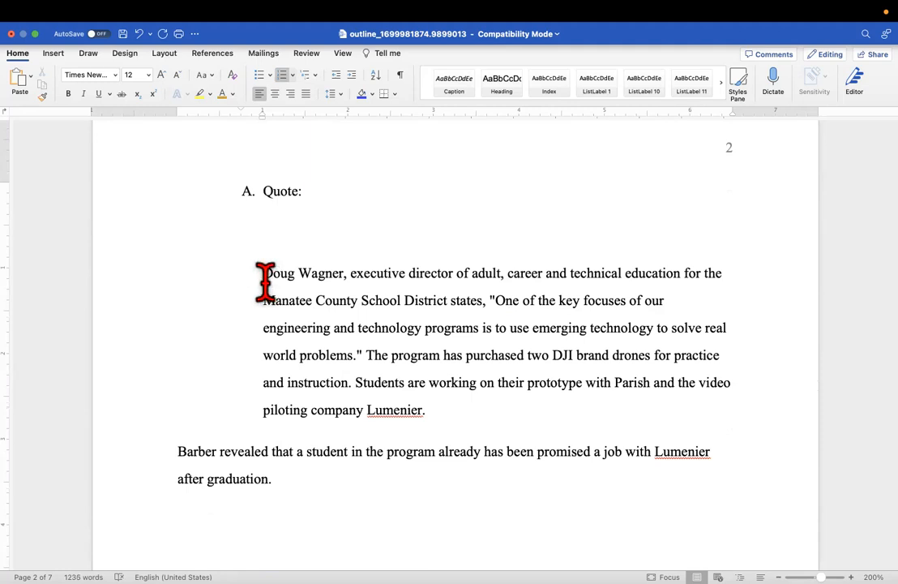
key(Delete)
key(Delete)
key(BackSpace)
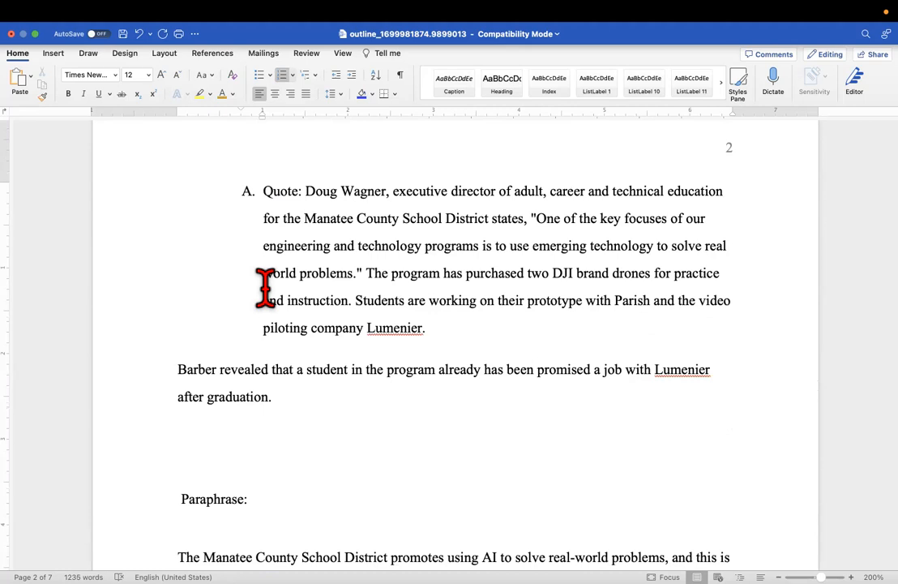
scroll(222, 431, down, 3)
scroll(218, 442, down, 1)
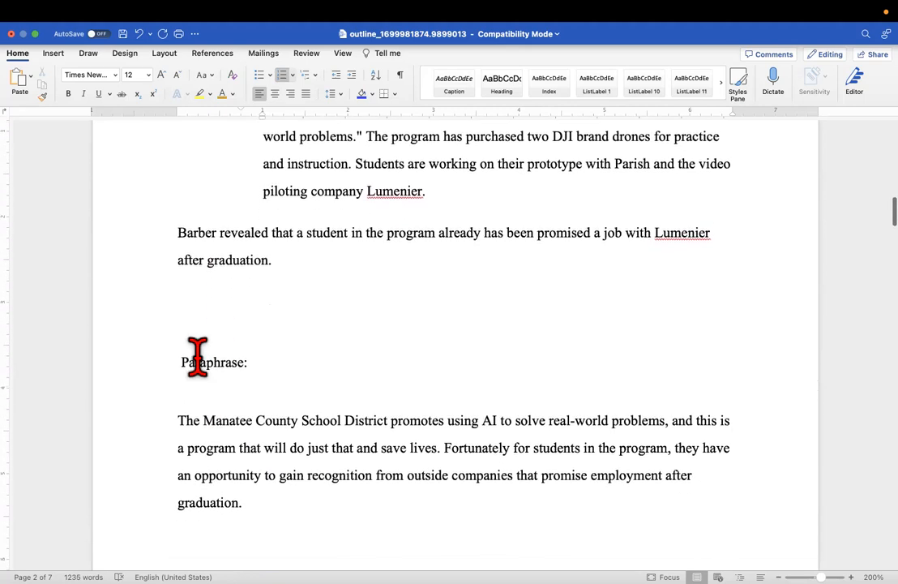
click(180, 237)
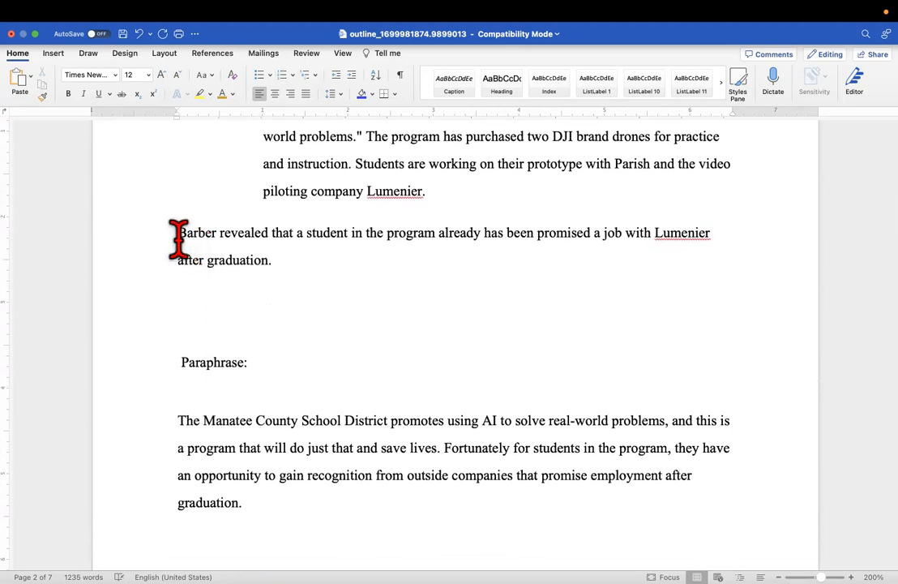
key(BackSpace)
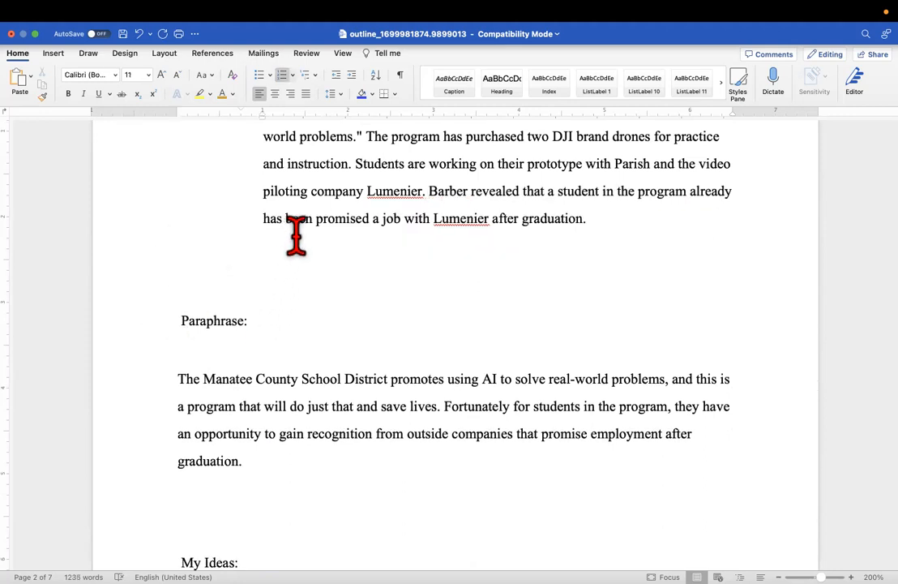
Make Paraphrase lettered item B with The Manatee paraphrase text on its line
click(267, 254)
key(Tab)
text(B.)
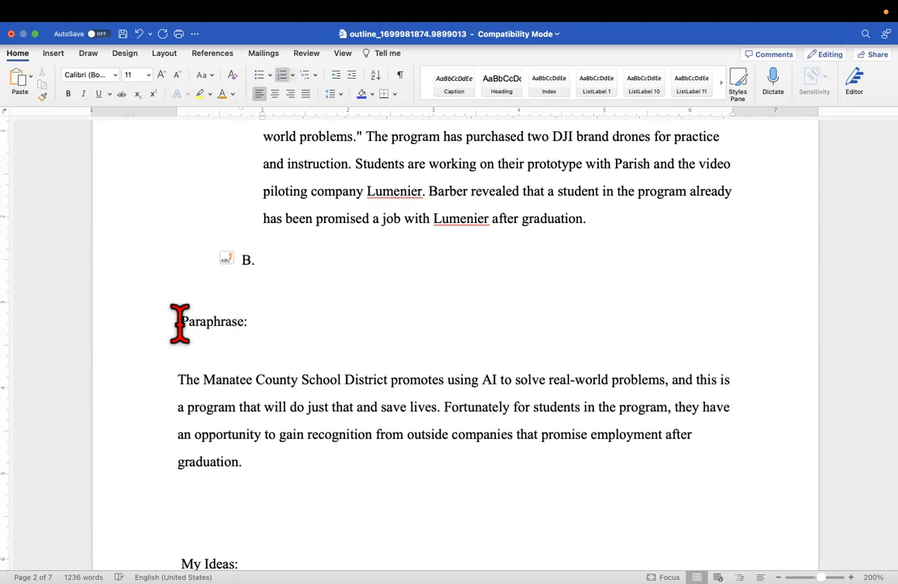
key(Delete)
key(Delete)
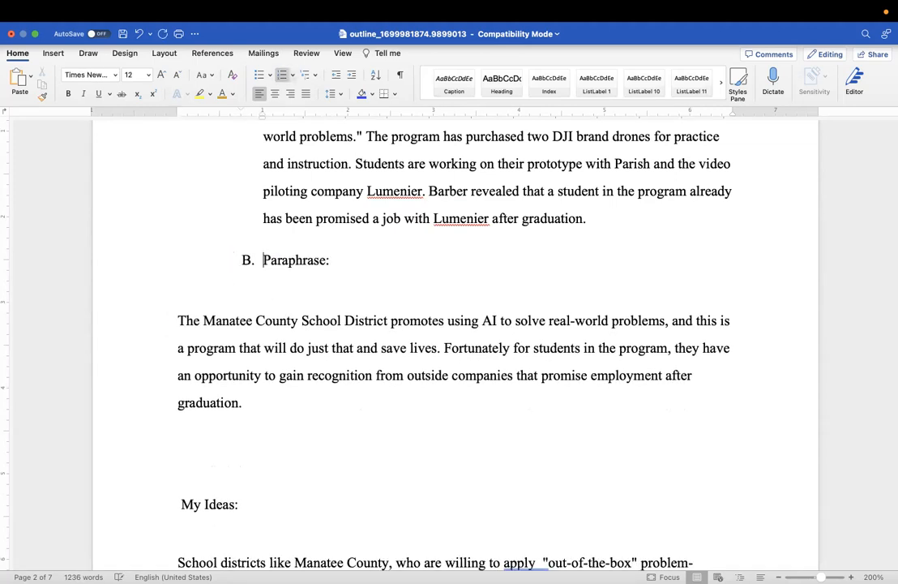
click(178, 319)
key(BackSpace)
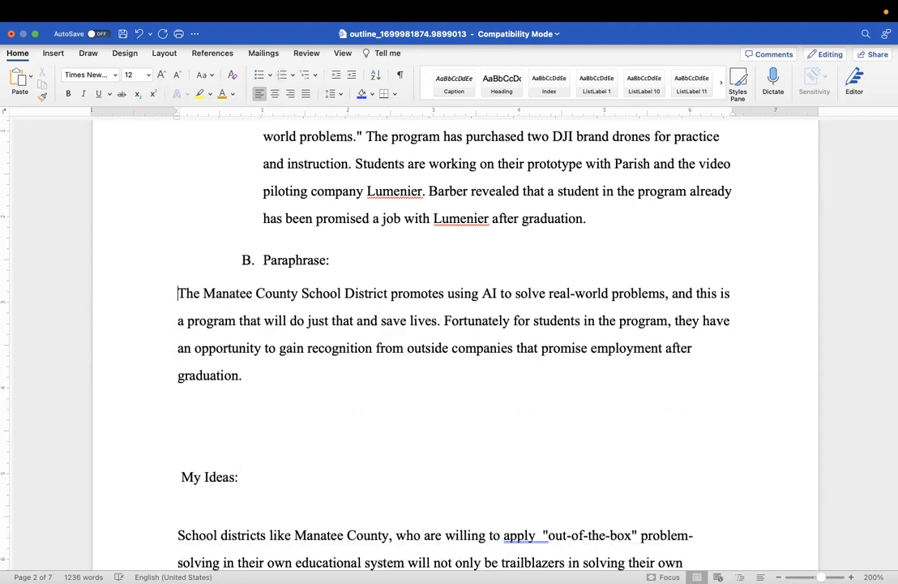
key(BackSpace)
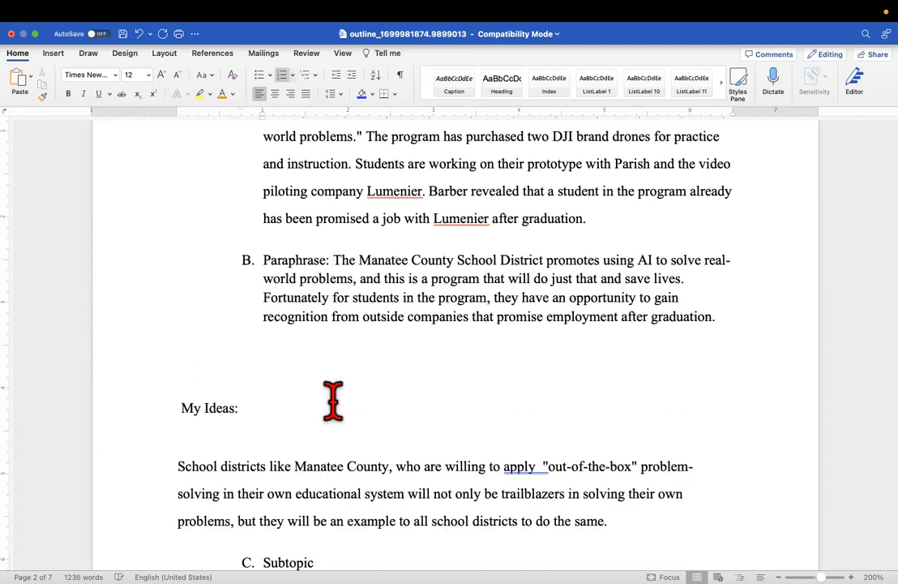
Letter My Ideas as item C and merge the School districts paragraph onto it
drag(246, 408, 186, 406)
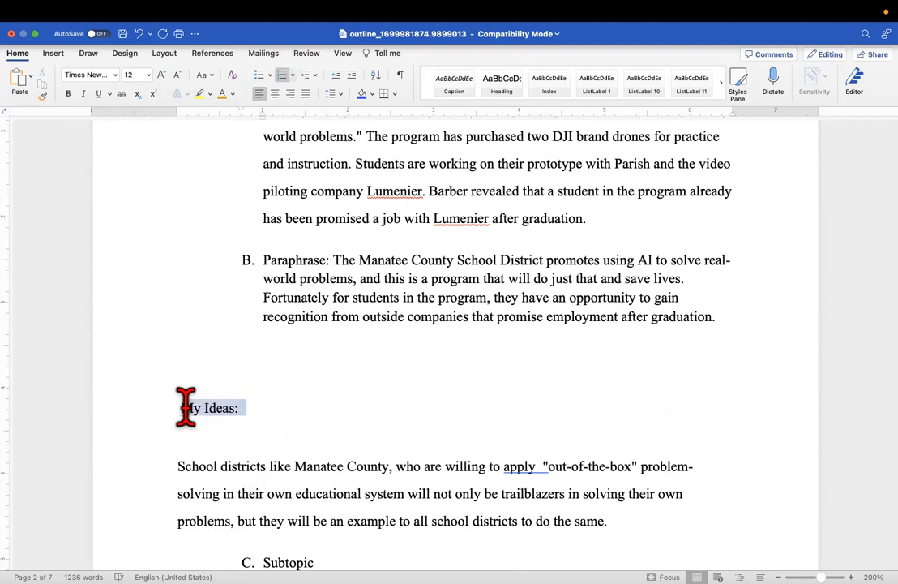
click(281, 350)
key(Tab)
text(C)
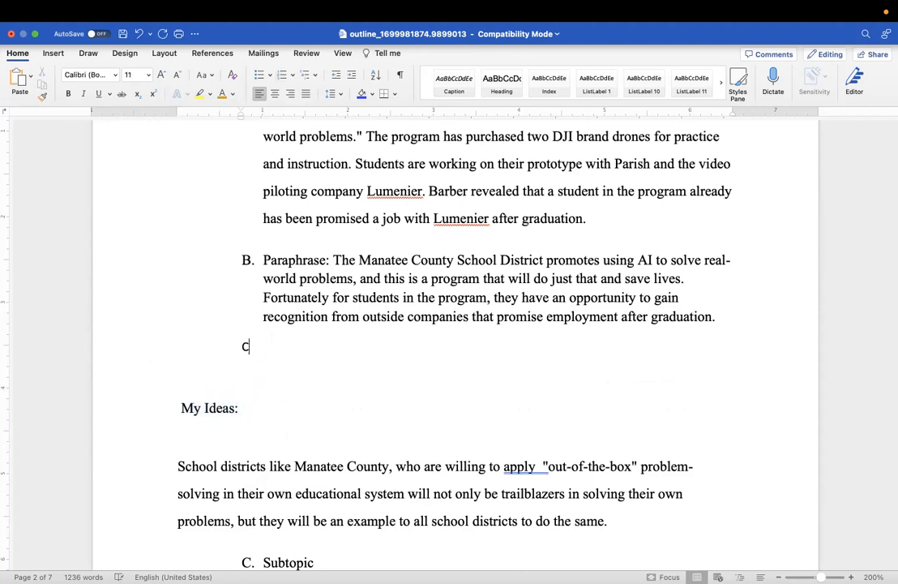
text(.)
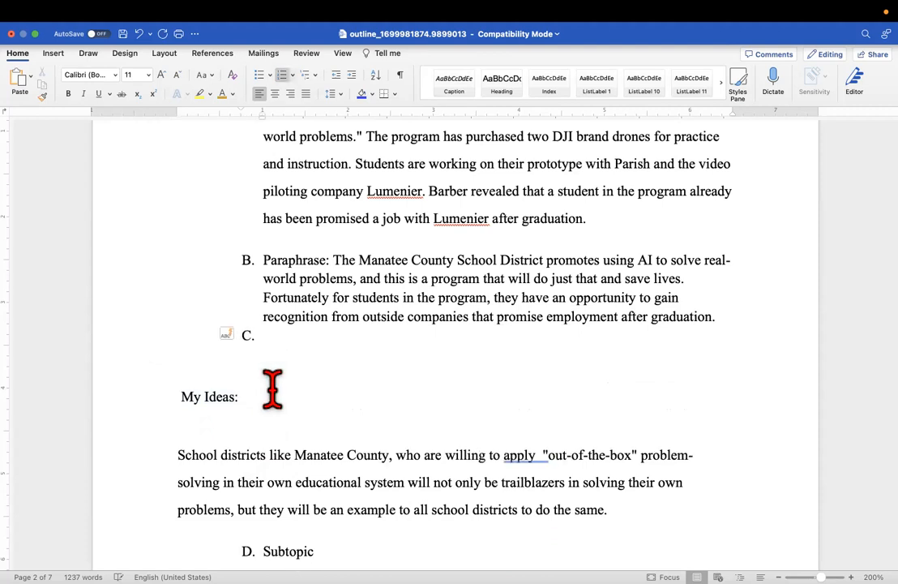
click(182, 397)
key(BackSpace)
key(BackSpace)
key(BackSpace)
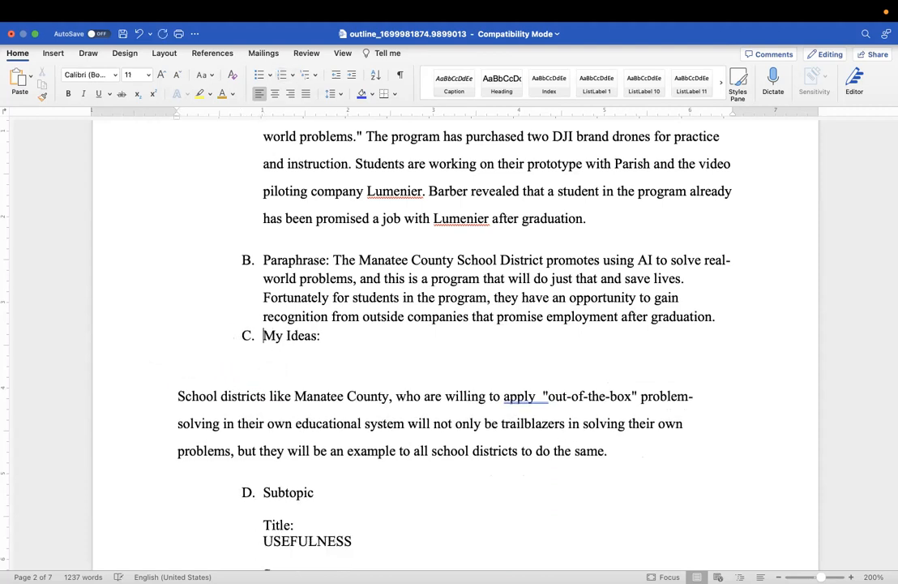
click(178, 397)
key(BackSpace)
key(BackSpace)
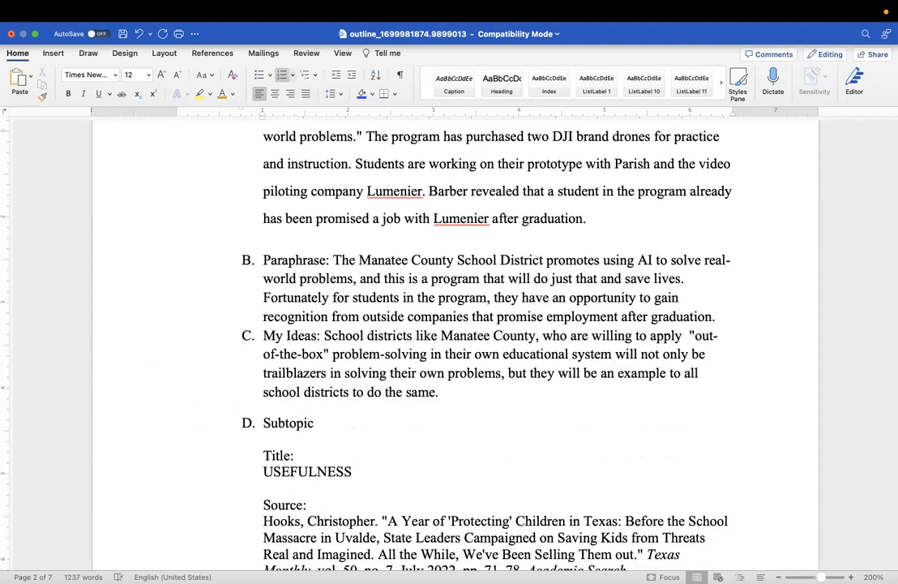
scroll(344, 485, down, 2)
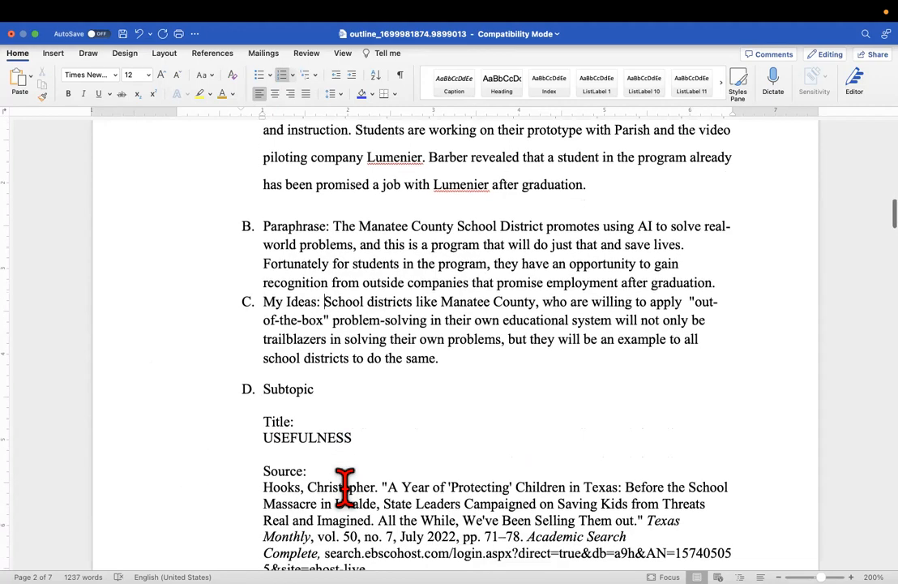
scroll(344, 485, up, 6)
scroll(344, 485, down, 5)
scroll(345, 484, down, 2)
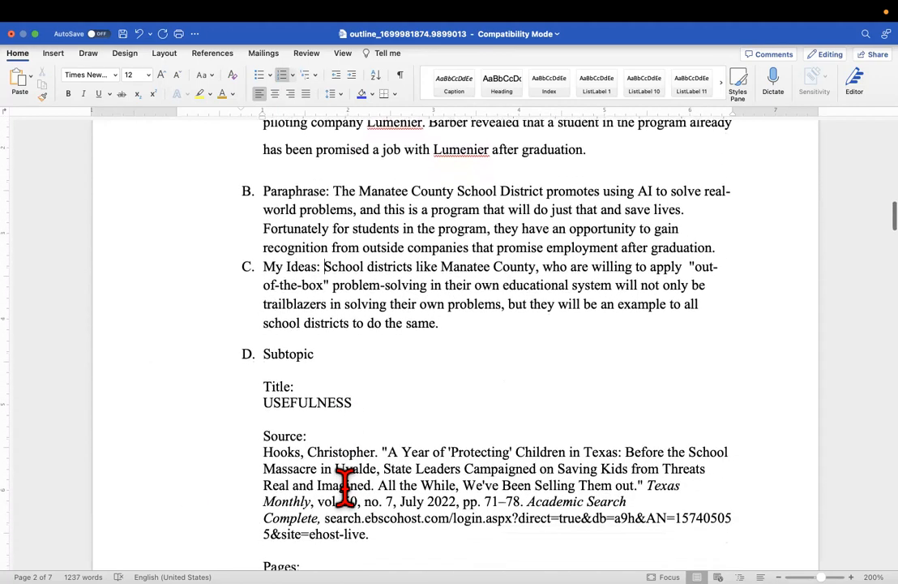
scroll(344, 485, down, 7)
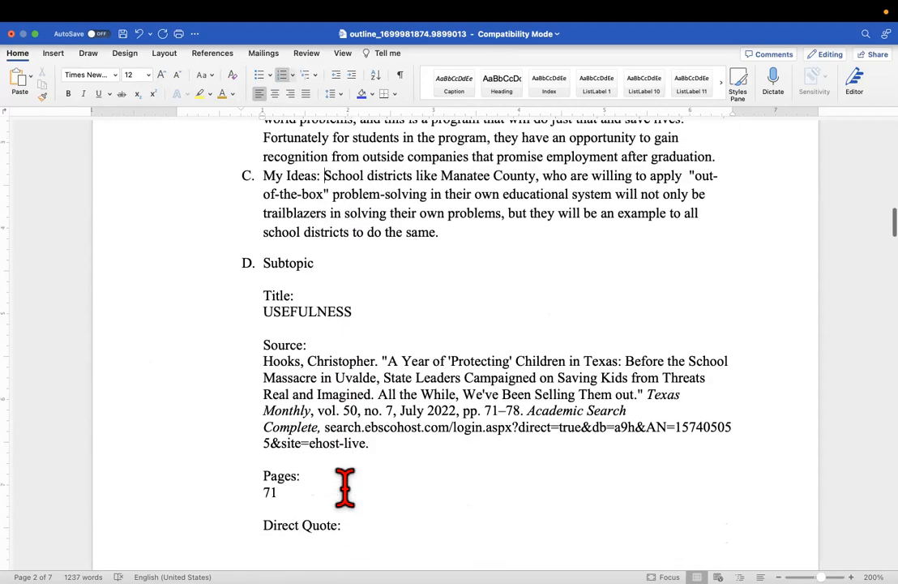
scroll(345, 484, up, 15)
scroll(344, 485, down, 4)
scroll(345, 484, down, 2)
scroll(345, 484, up, 6)
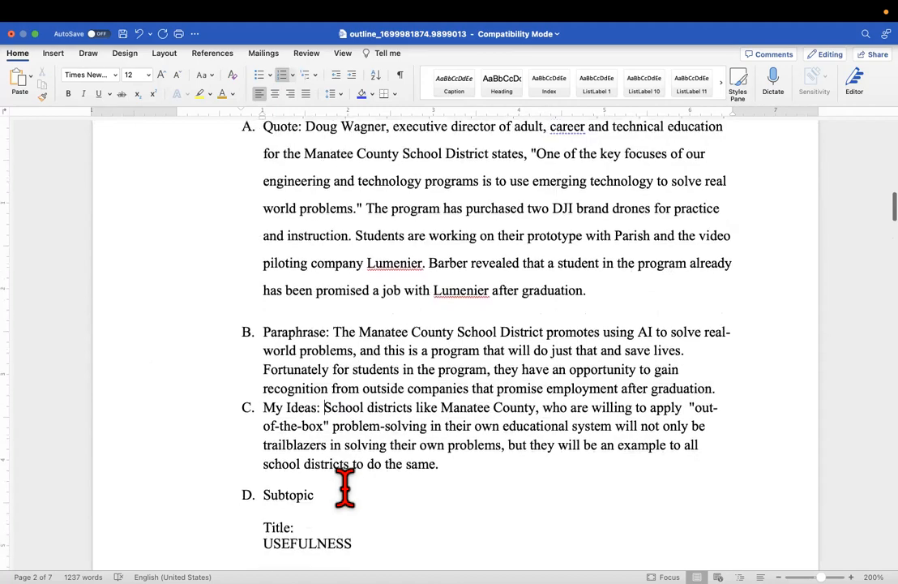
scroll(345, 485, down, 11)
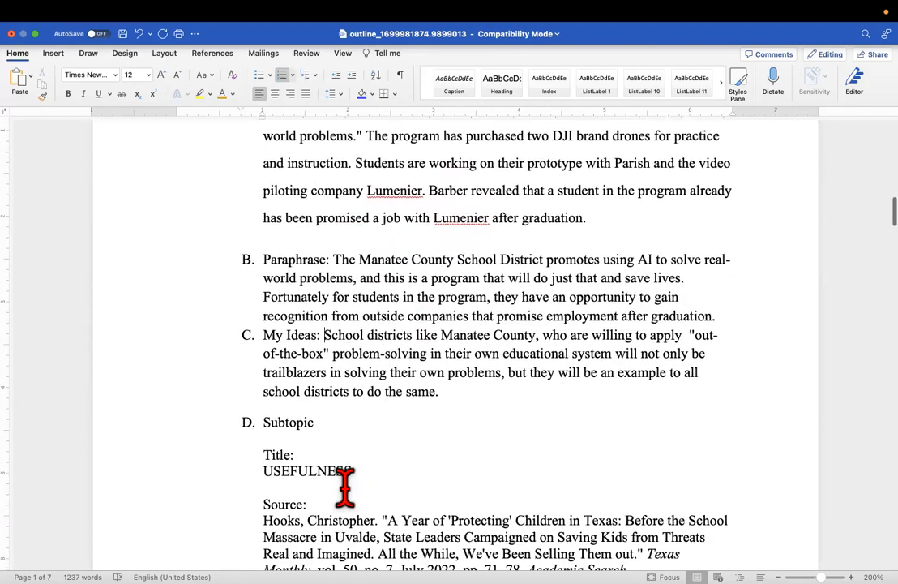
scroll(336, 485, down, 2)
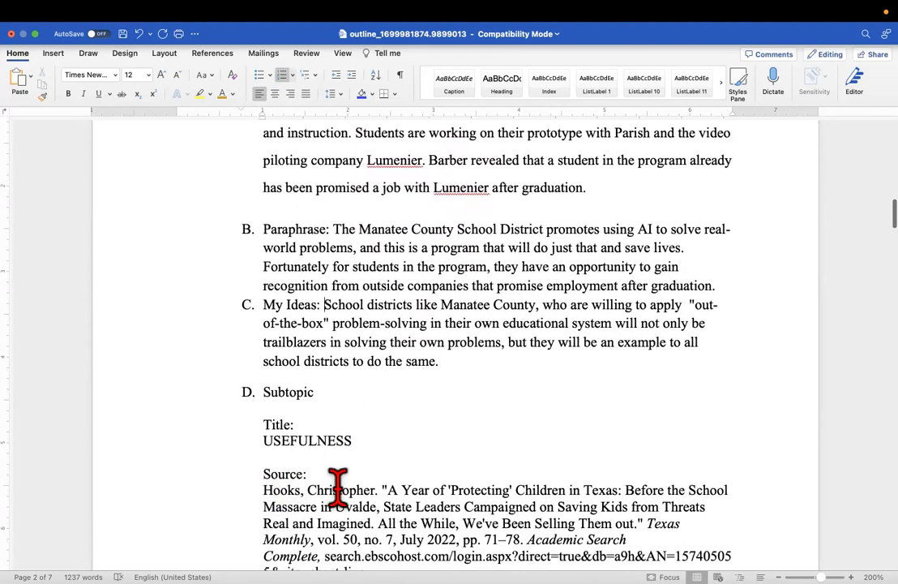
Add a 'Hooks pp. 71-78' line under D and relabel D from Subtopic to Quote
click(297, 381)
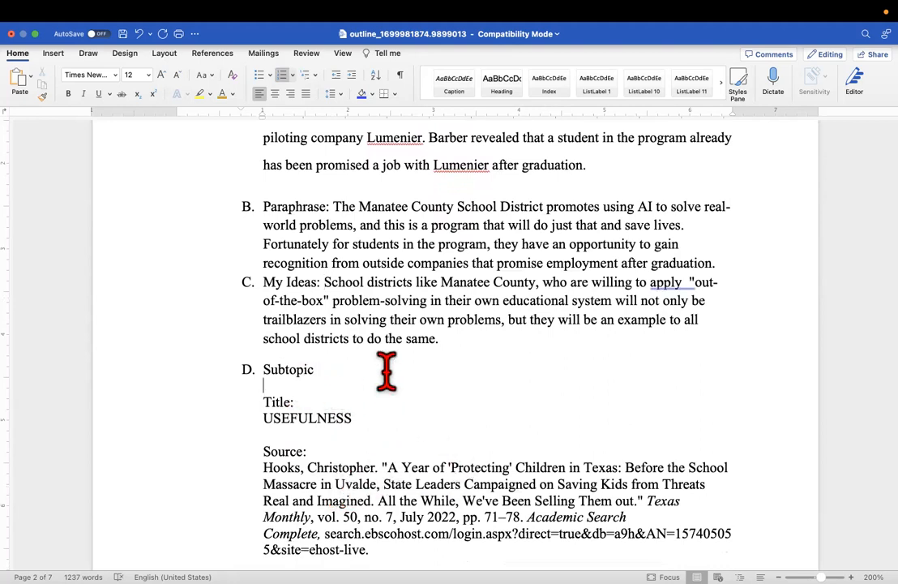
text(Hooks pp. 71-78)
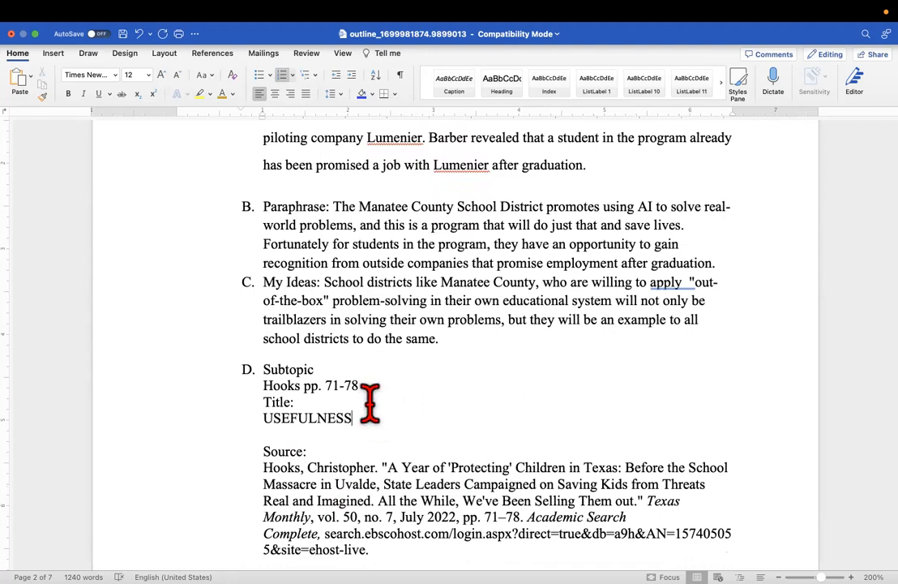
drag(318, 369, 258, 370)
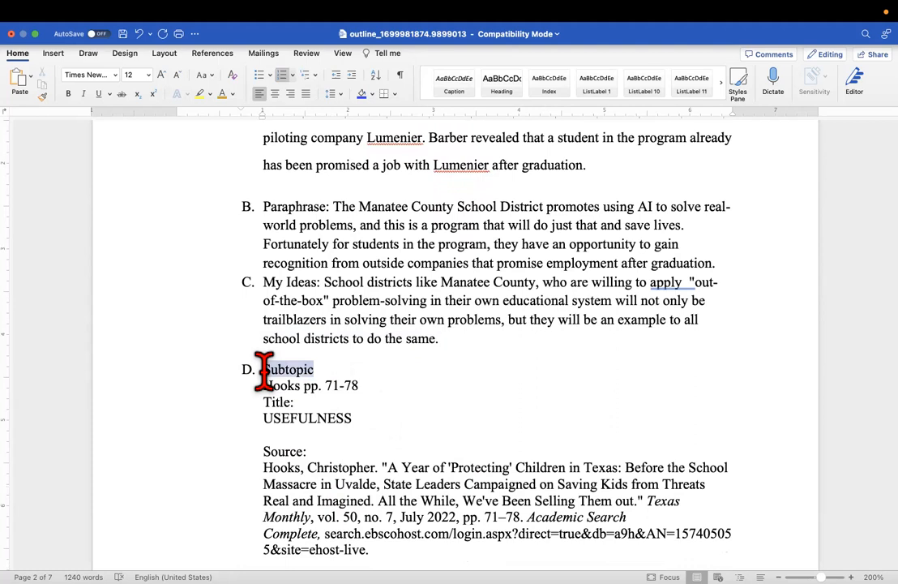
key(BackSpace)
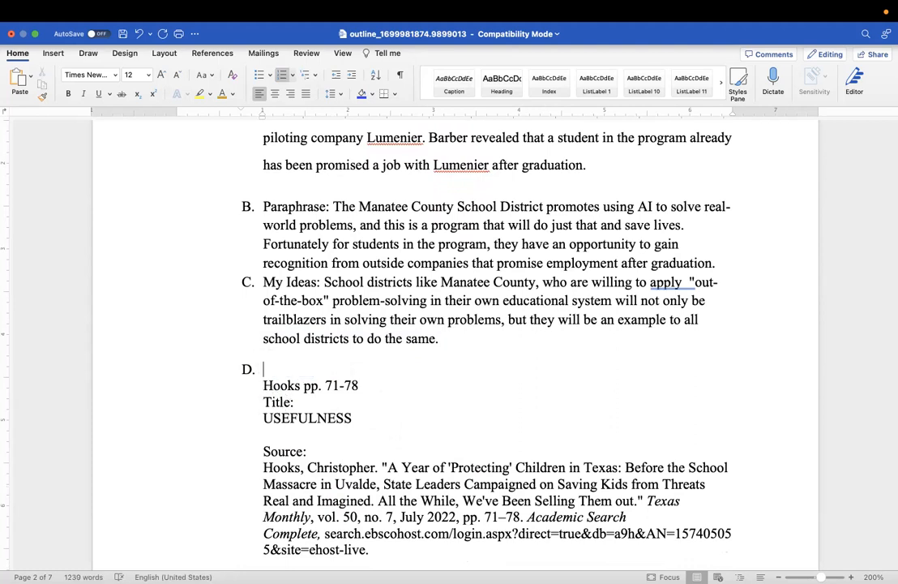
text(Quote)
Delete the Hooks card's Title, USEFULNESS and source citation lines
drag(381, 425, 257, 405)
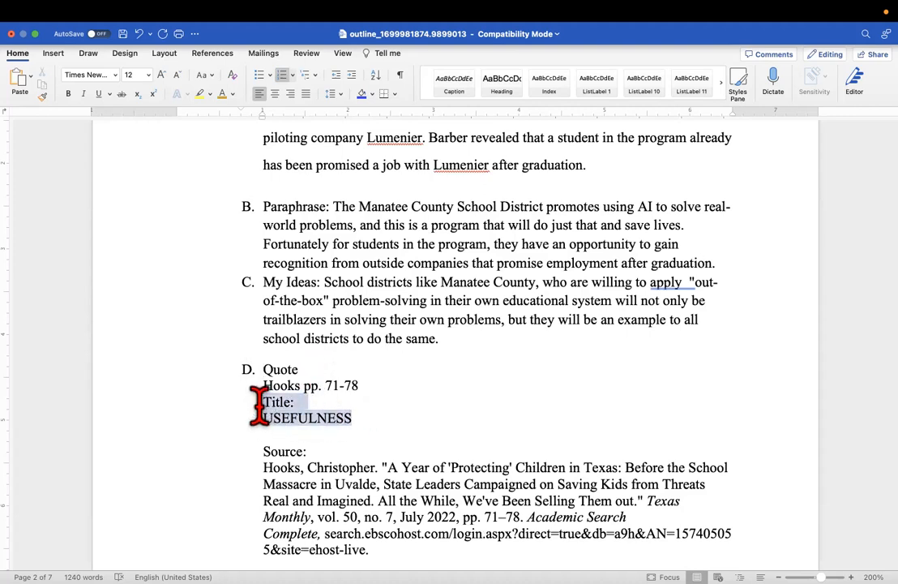
key(BackSpace)
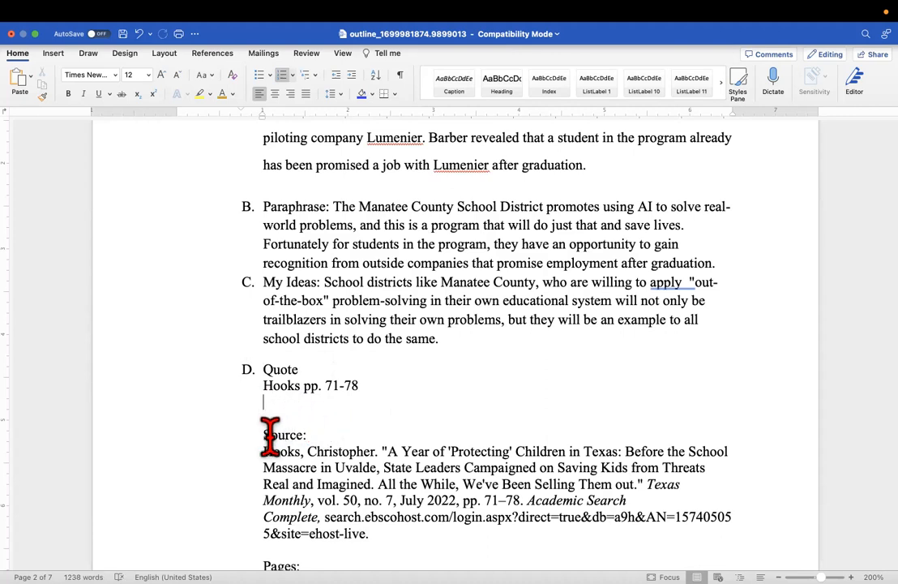
click(394, 546)
drag(394, 546, 257, 431)
key(BackSpace)
scroll(260, 430, up, 2)
End quote A with '” (Hooks 71).' and delete the Hooks pp. 71-78 line under D
scroll(270, 419, up, 3)
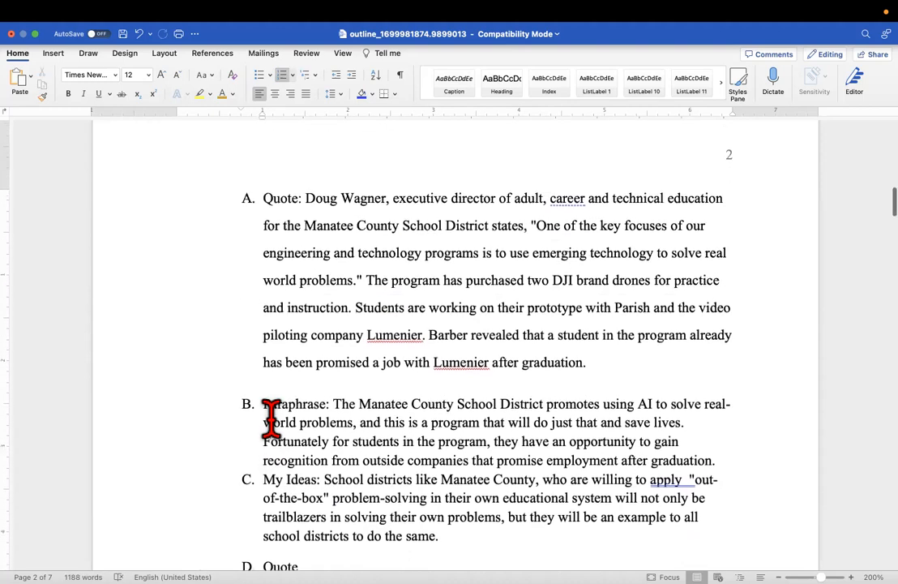
click(591, 339)
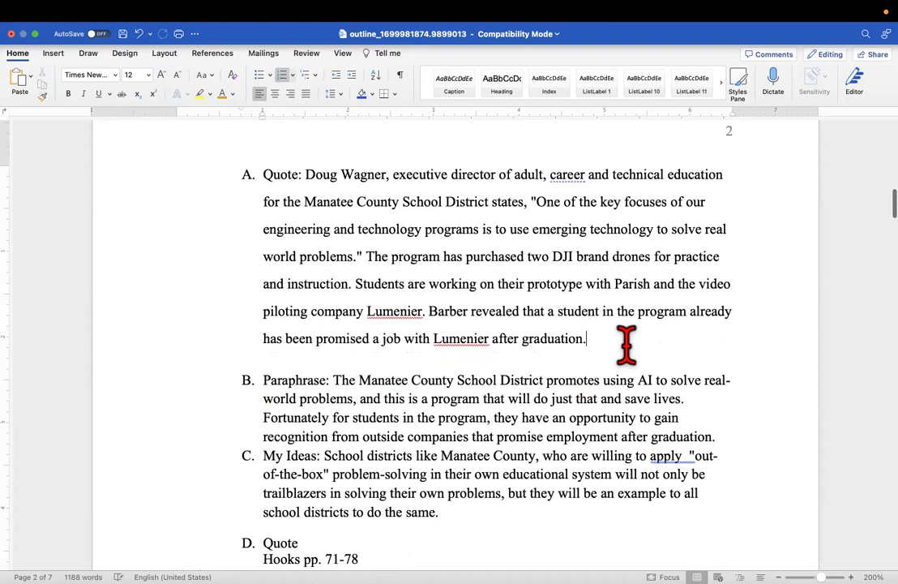
key(BackSpace)
key(BackSpace)
text(n)
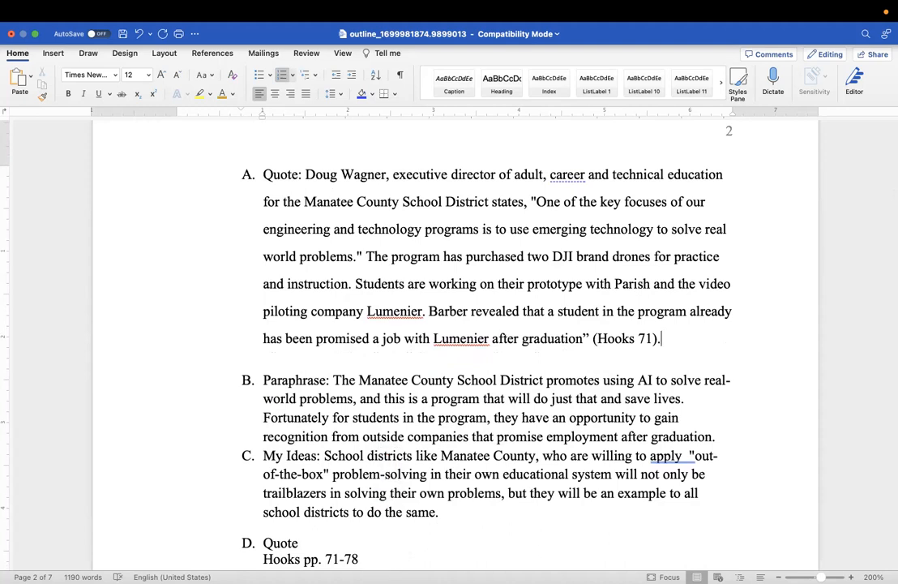
drag(318, 559, 298, 546)
key(BackSpace)
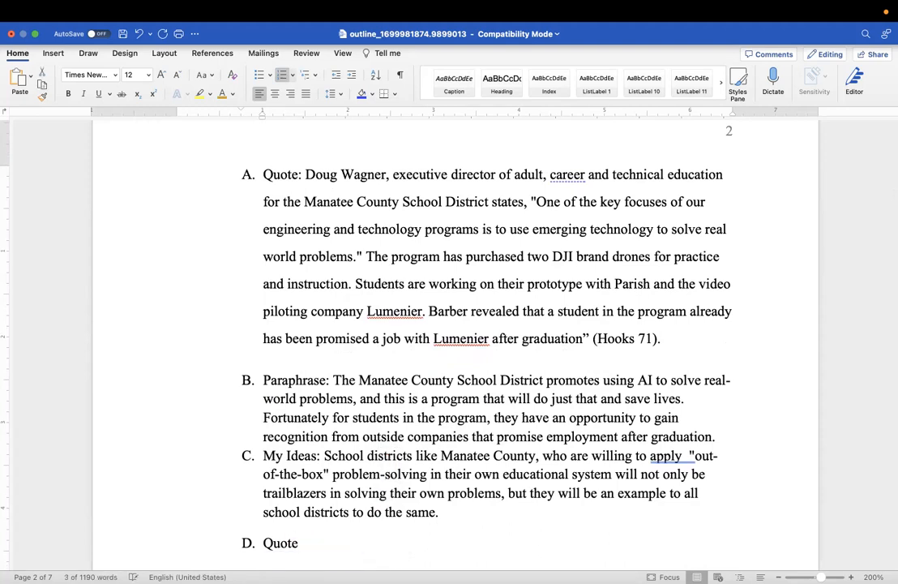
Delete the Pages 71 and Direct Quote lines and join the Texas quote onto D. Quote:
scroll(300, 533, down, 5)
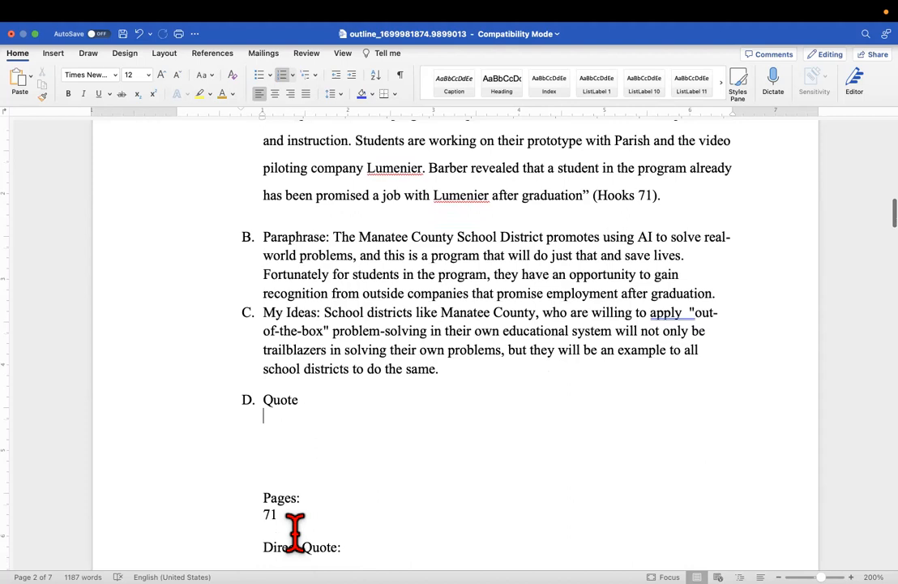
drag(341, 475, 260, 421)
key(BackSpace)
key(BackSpace)
key(BackSpace)
key(BackSpace)
key(BackSpace)
key(BackSpace)
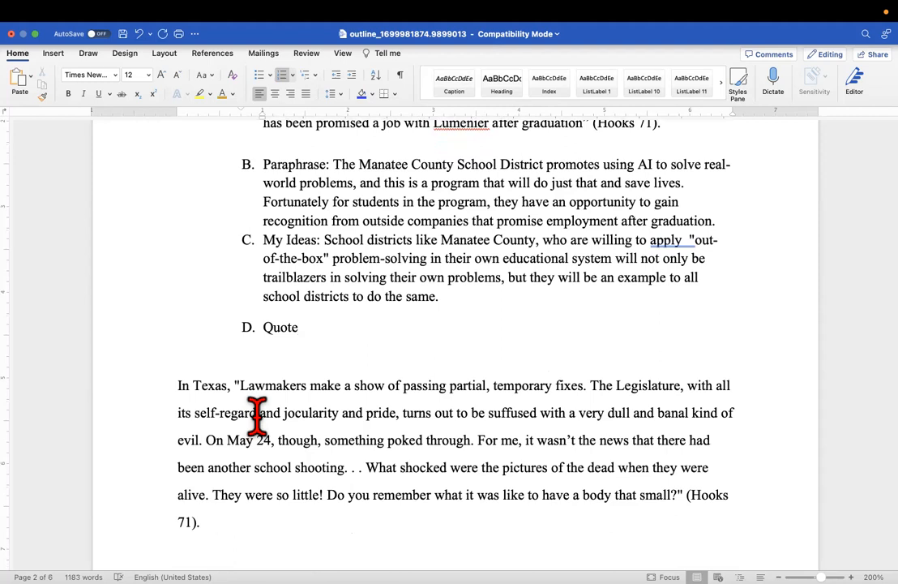
click(176, 386)
key(BackSpace)
key(BackSpace)
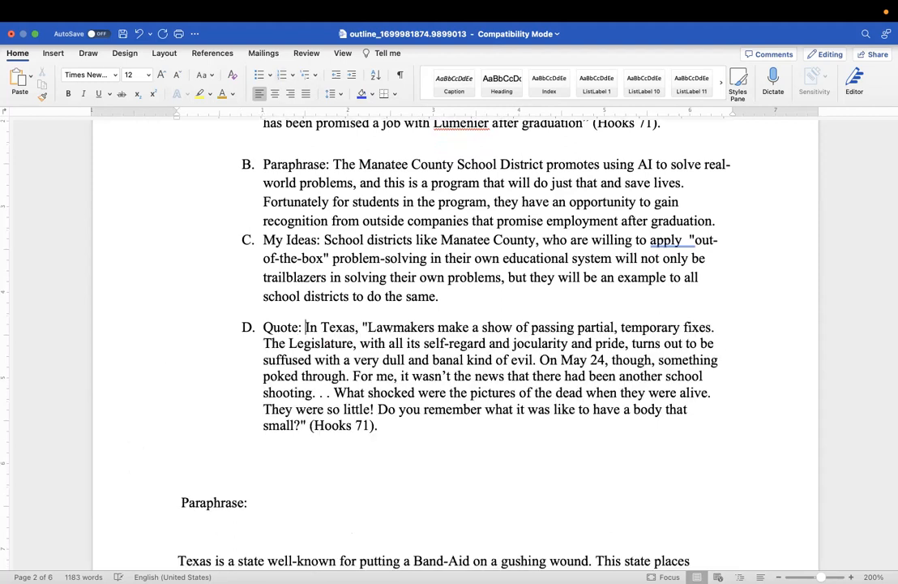
Add item E. Paraphrase: with the Band-Aid paraphrase text, ending (Hooks 71), on that line
click(243, 446)
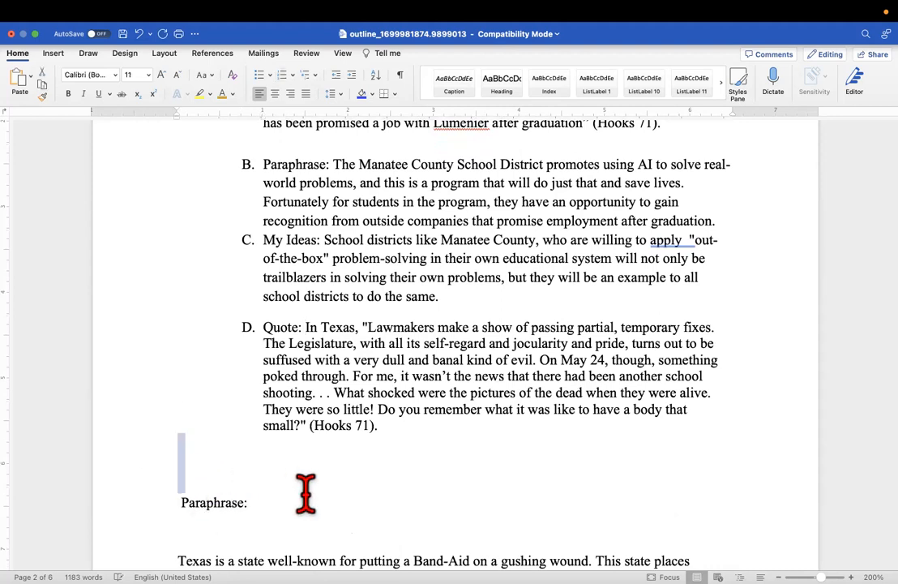
double_click(252, 458)
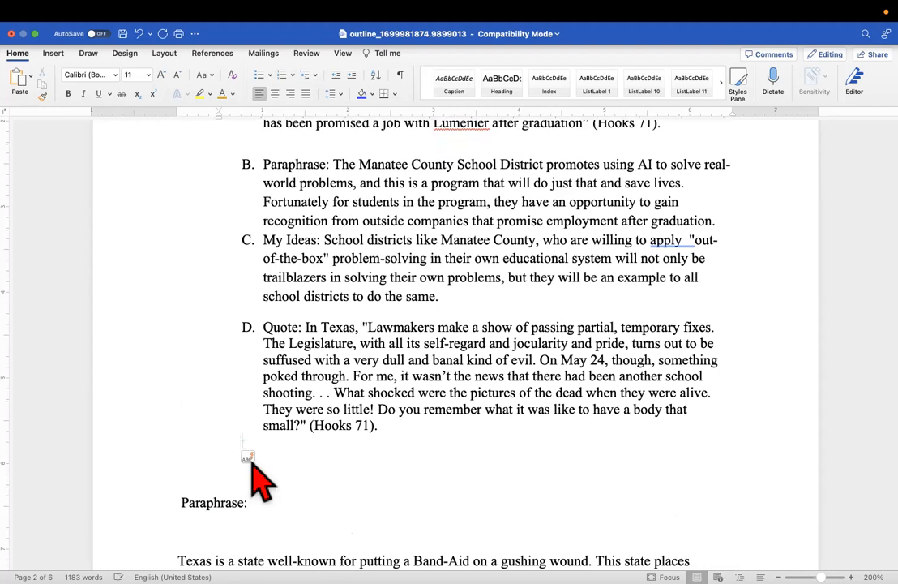
key(ctrl+super+space)
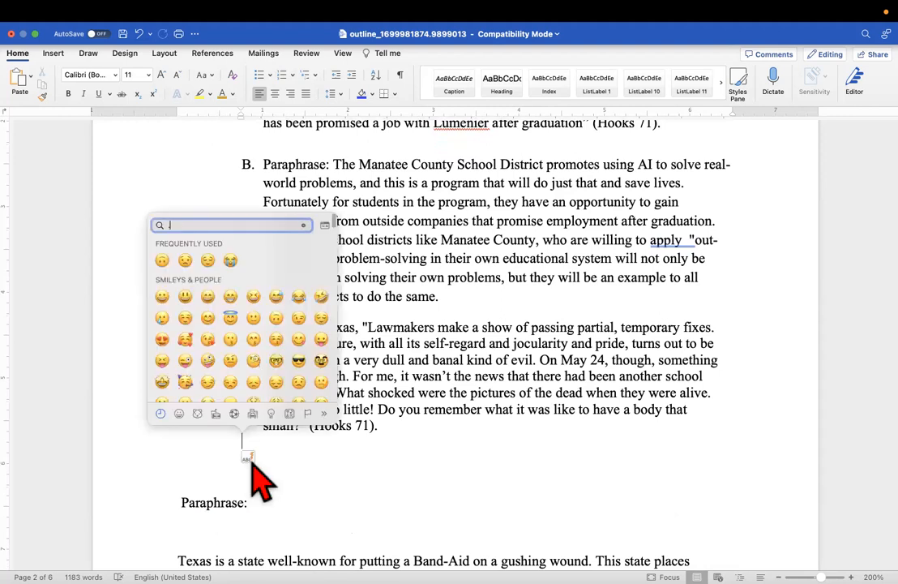
click(325, 526)
click(242, 448)
text(E.)
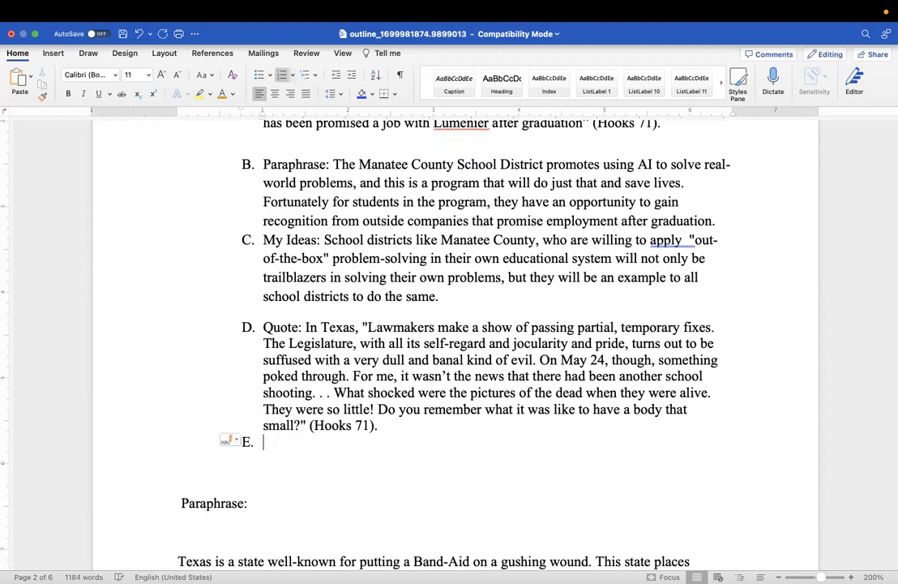
click(182, 504)
key(BackSpace)
key(BackSpace)
key(BackSpace)
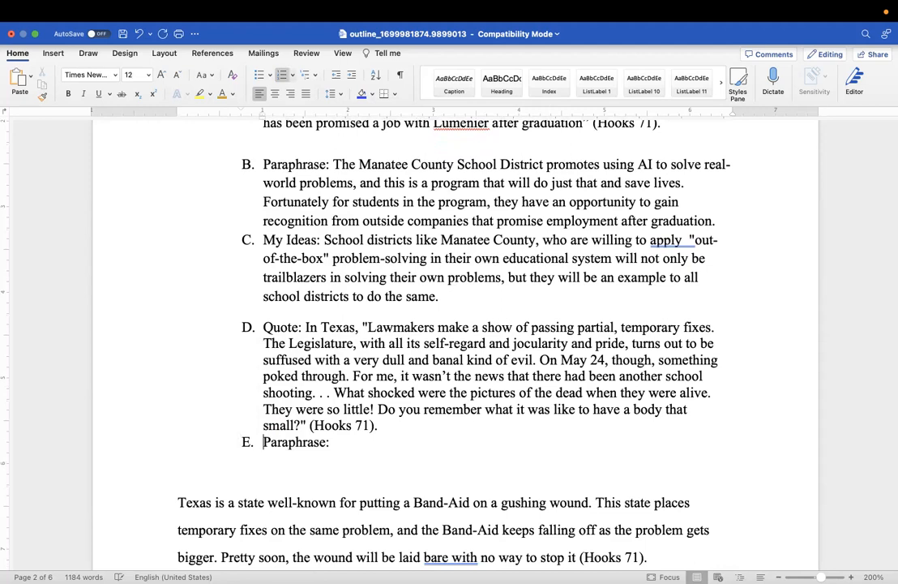
click(179, 506)
key(BackSpace)
key(BackSpace)
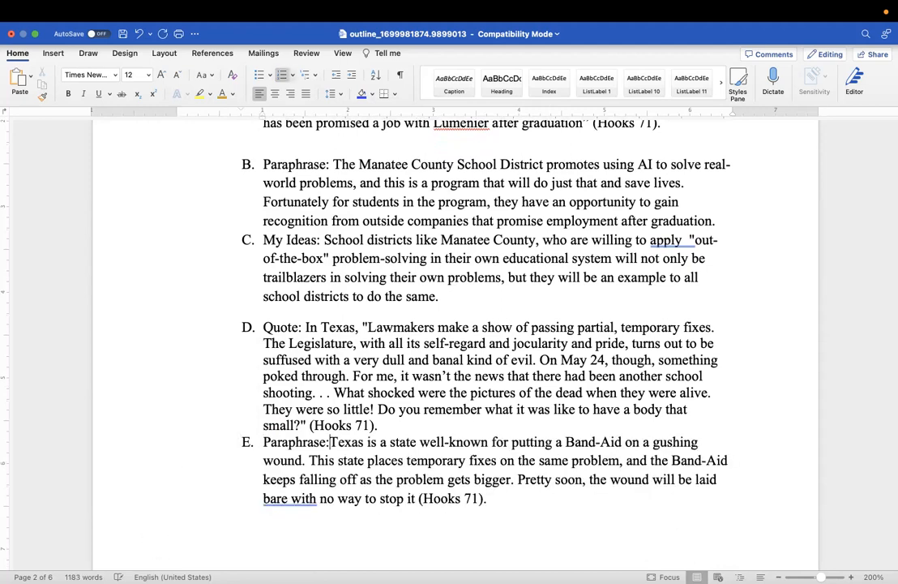
Start a new indented F. entry on the line below Paraphrase item E
scroll(454, 324, up, 1)
scroll(454, 325, down, 8)
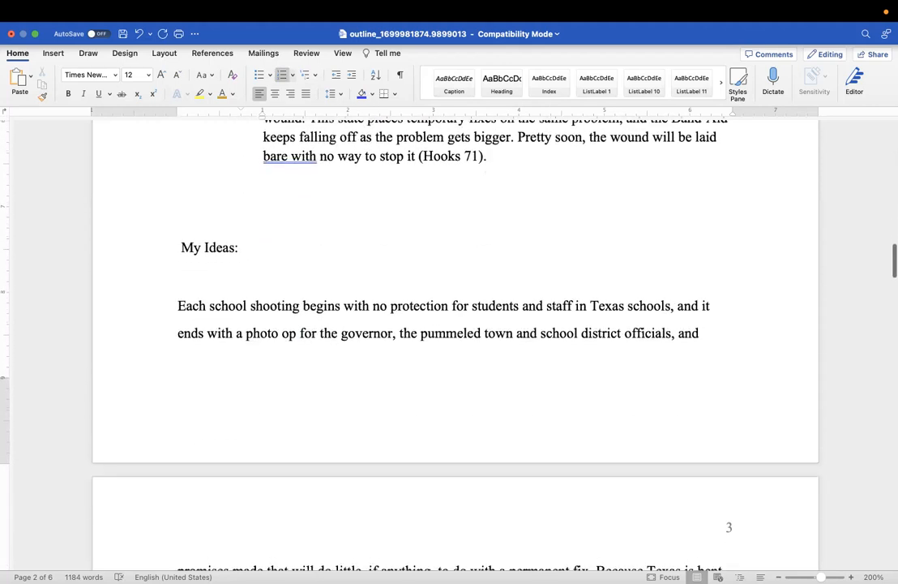
scroll(273, 207, up, 1)
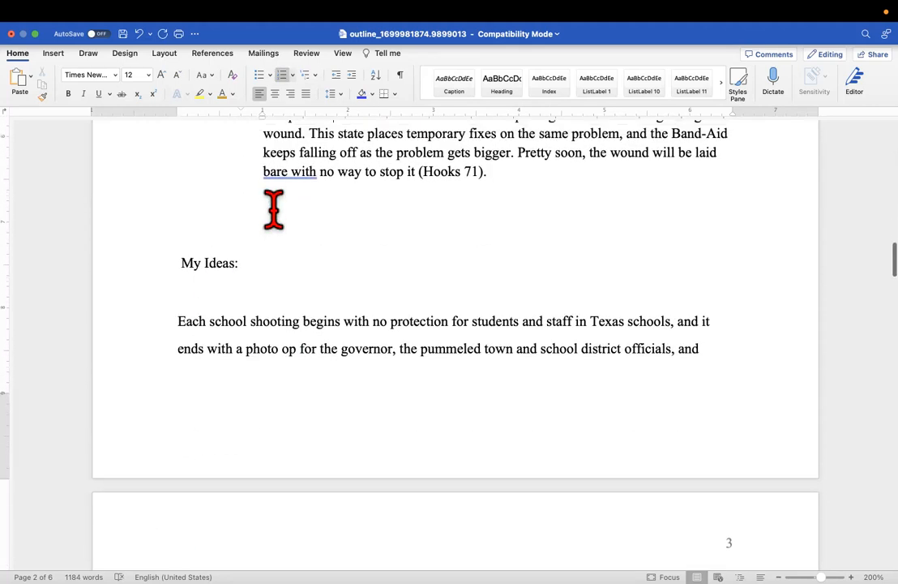
scroll(273, 209, up, 3)
click(280, 315)
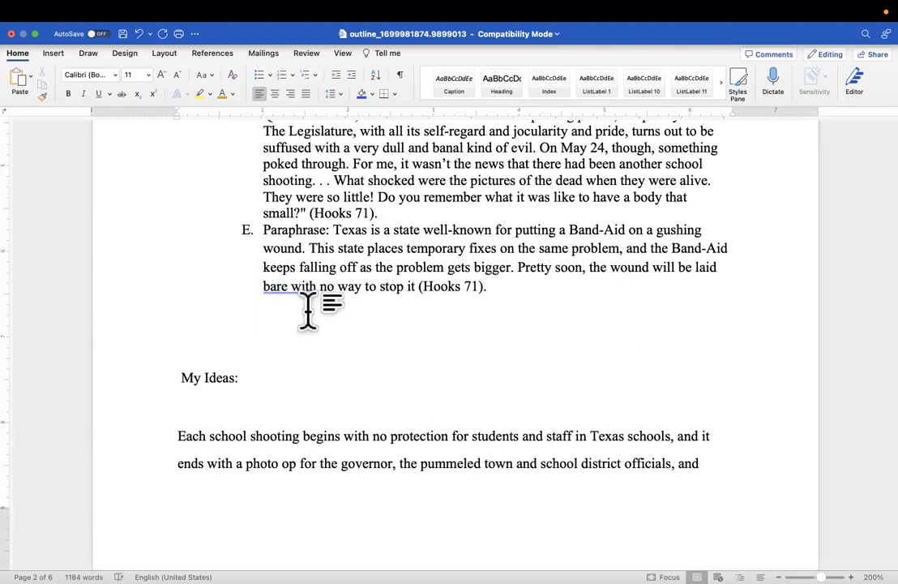
key(Tab)
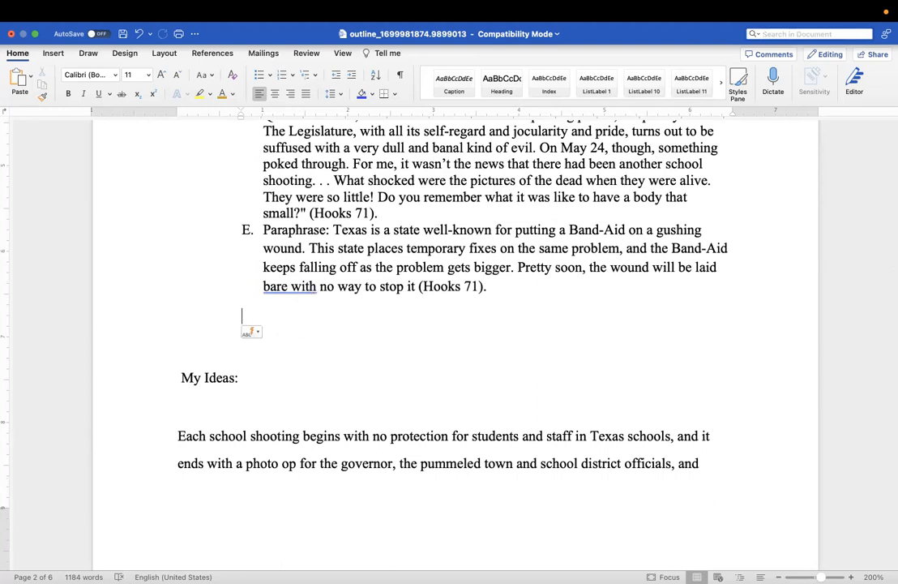
drag(321, 304, 306, 310)
click(251, 330)
click(249, 320)
click(267, 314)
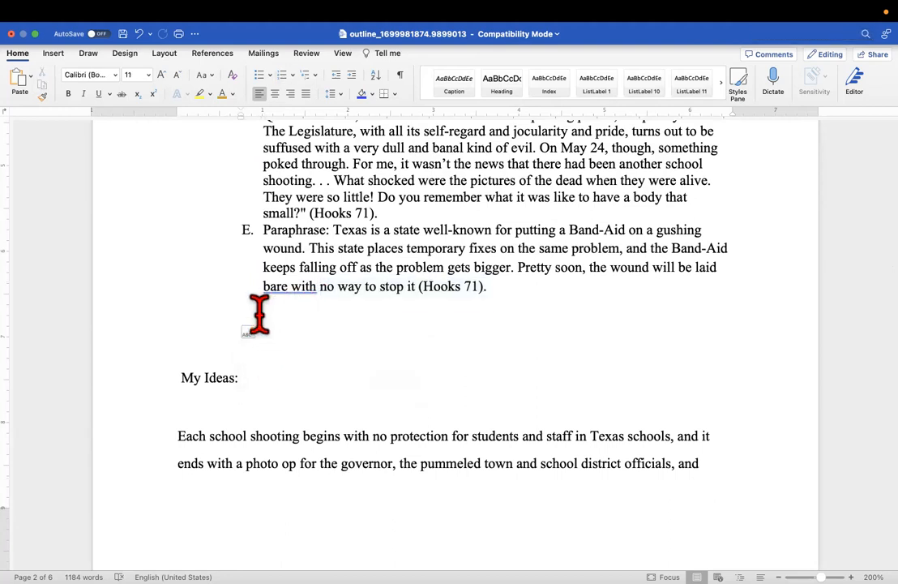
text(F.)
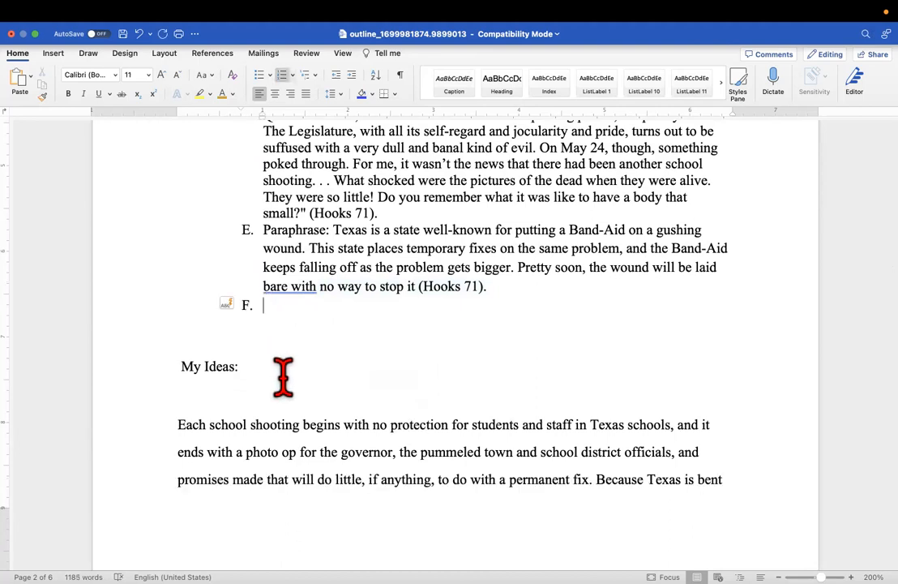
Join My Ideas: and the 'Each school shooting' paragraph onto item F
click(184, 366)
key(BackSpace)
key(BackSpace)
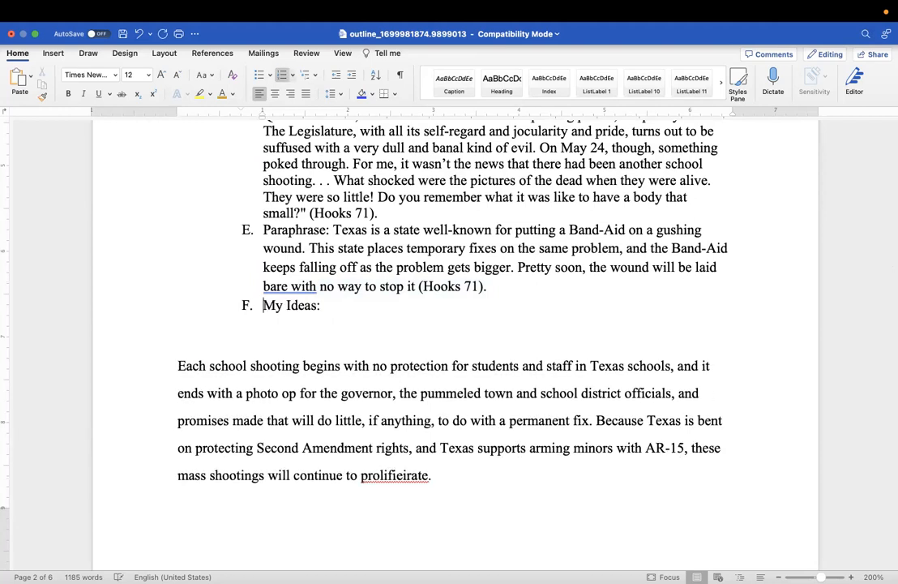
click(178, 372)
key(BackSpace)
key(BackSpace)
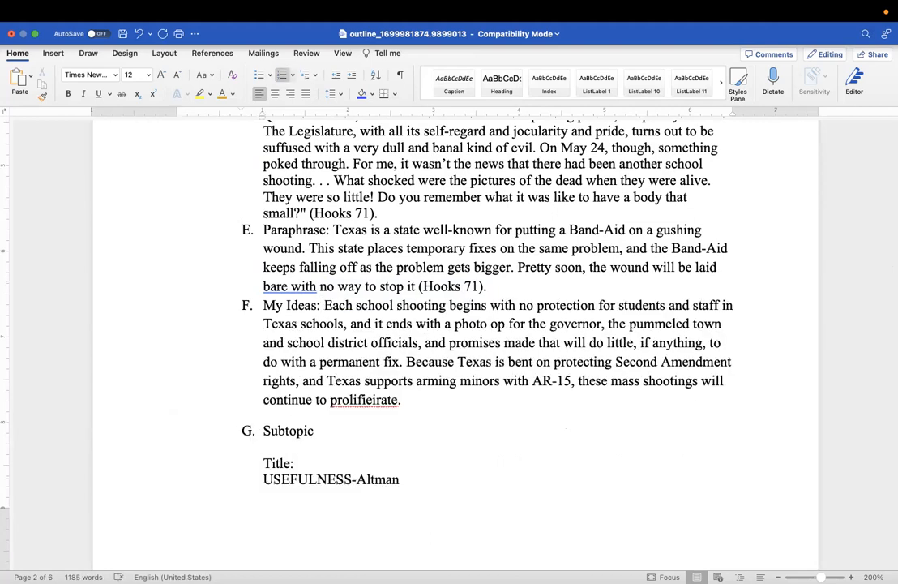
scroll(454, 325, down, 2)
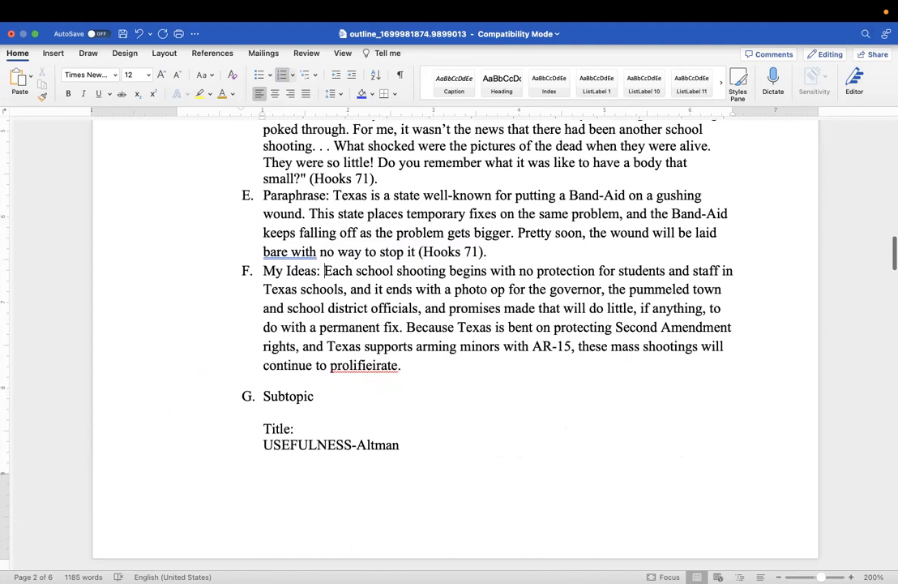
Correct the misspelled 'prolifieirate' at the end of item F to 'proliferate'
drag(403, 368, 356, 367)
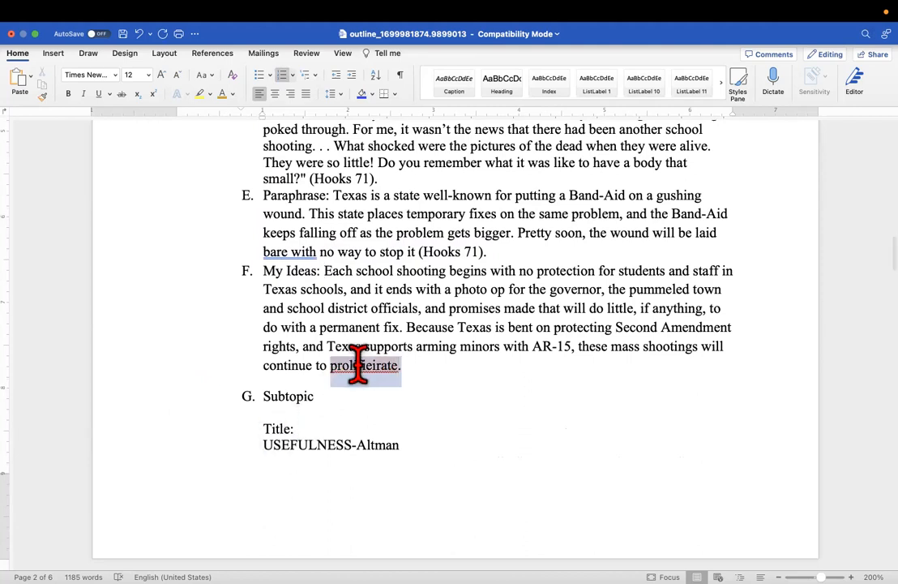
right_click(359, 369)
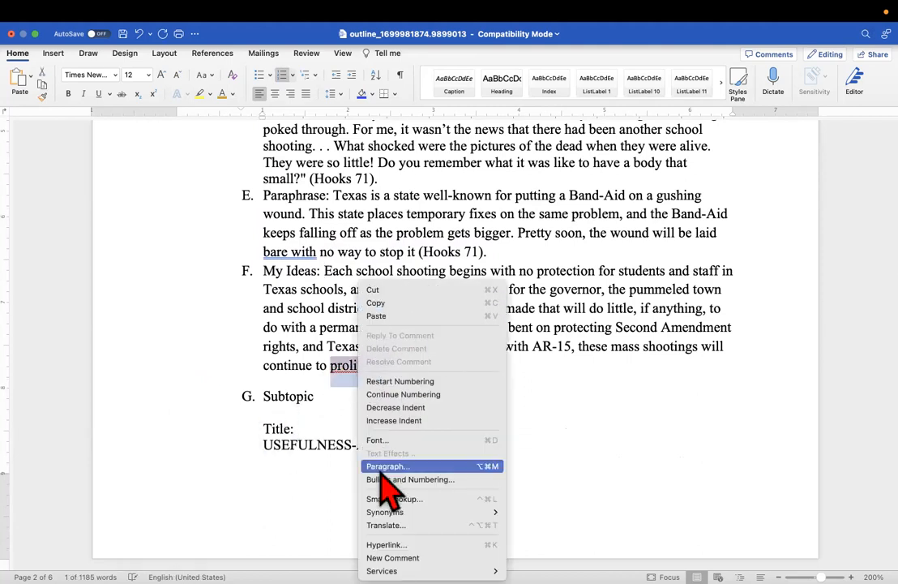
click(561, 441)
click(365, 366)
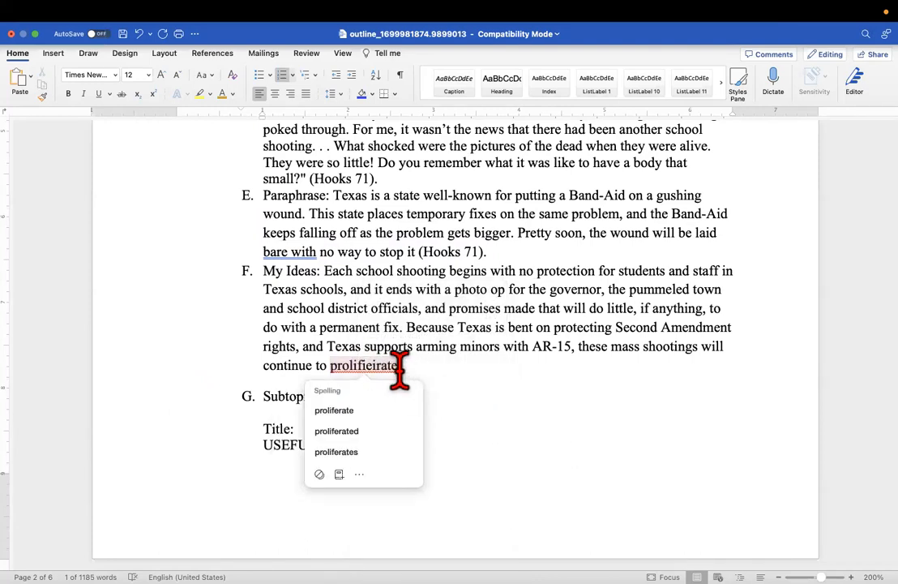
key(Escape)
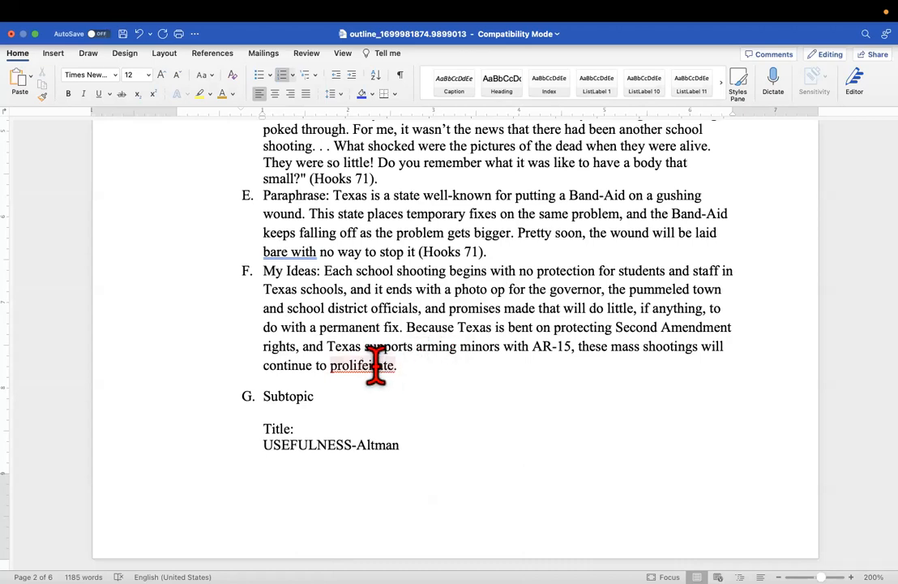
text(r)
Select the Altman p. 1 line under Mid Level
scroll(409, 450, down, 8)
scroll(409, 444, down, 1)
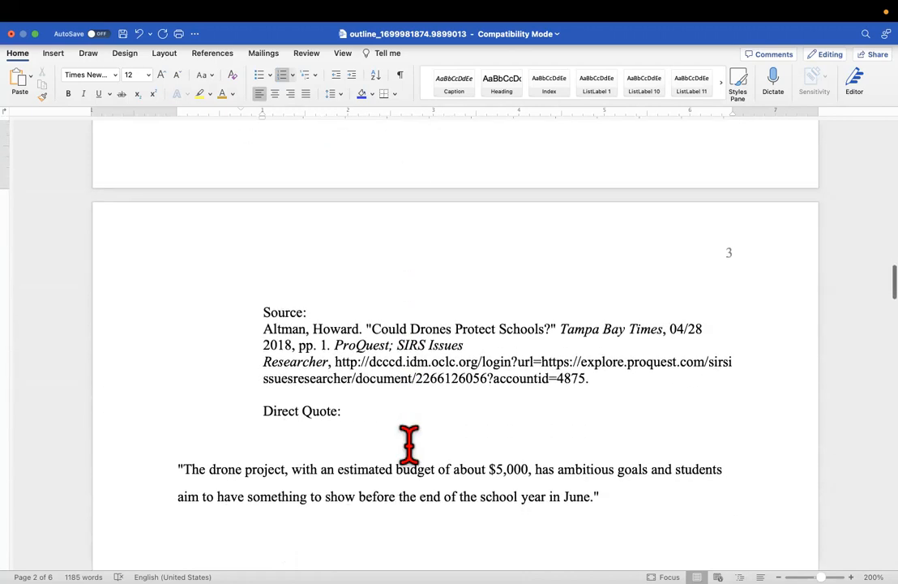
scroll(409, 444, up, 15)
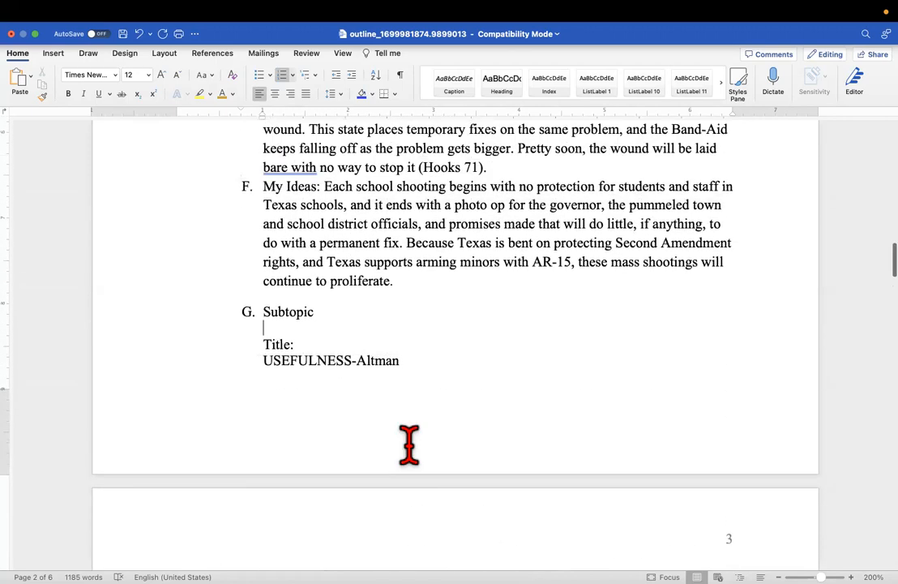
scroll(410, 444, up, 10)
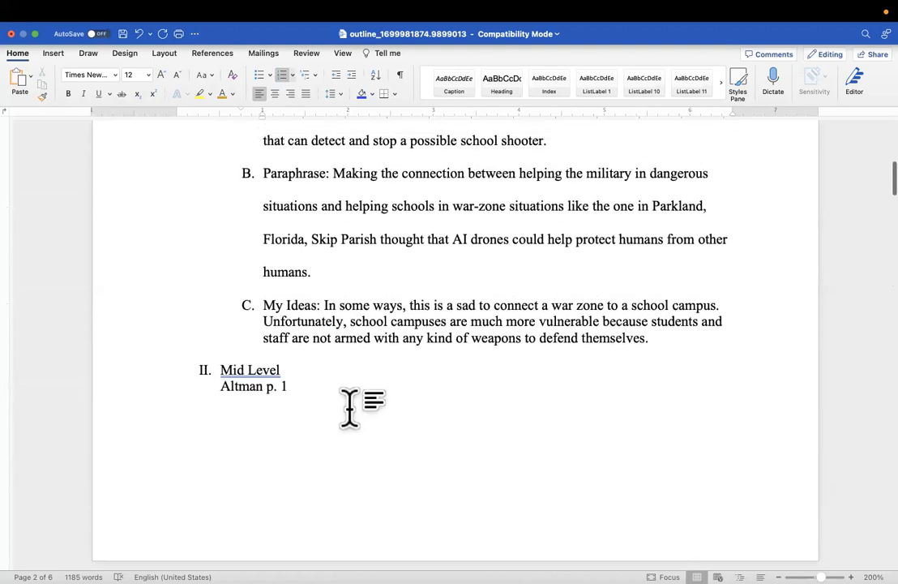
drag(310, 388, 241, 388)
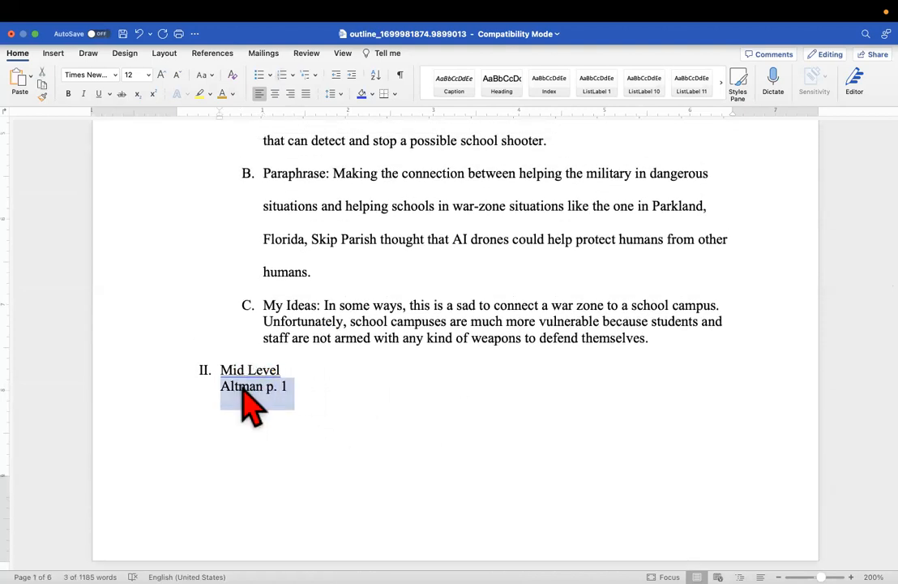
Copy 'Altman p. 1' and paste it over the Title: USEFULNESS-Altman lines
right_click(242, 389)
click(258, 374)
scroll(260, 366, down, 8)
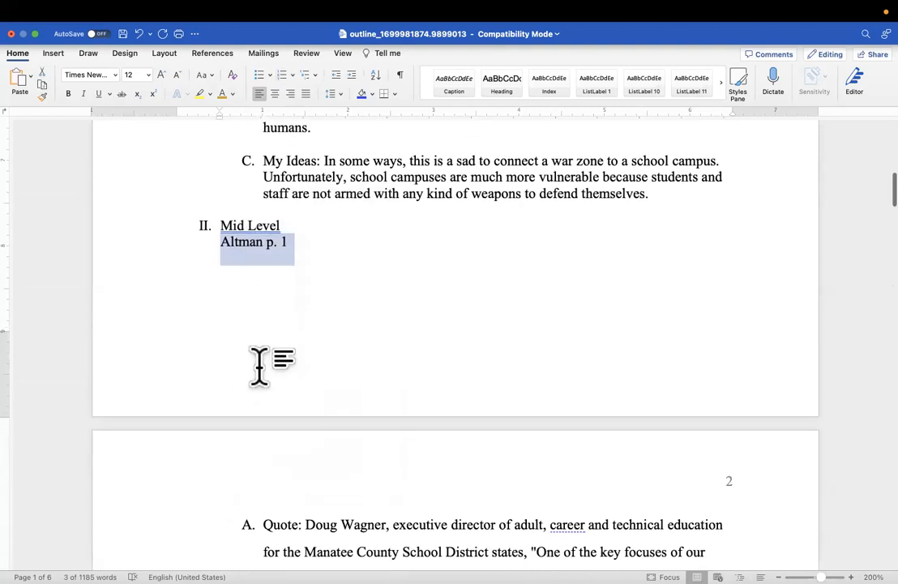
scroll(258, 369, down, 5)
scroll(276, 363, down, 5)
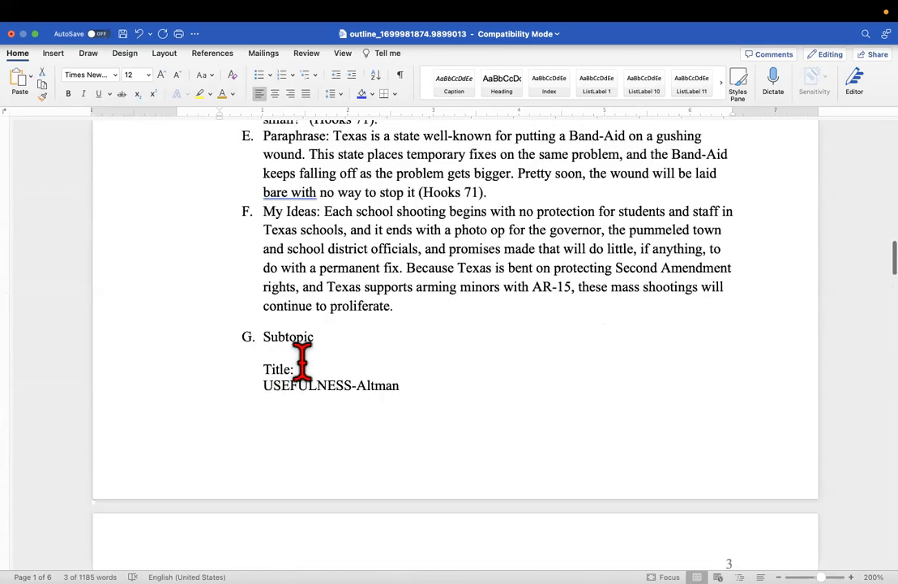
drag(404, 386, 279, 373)
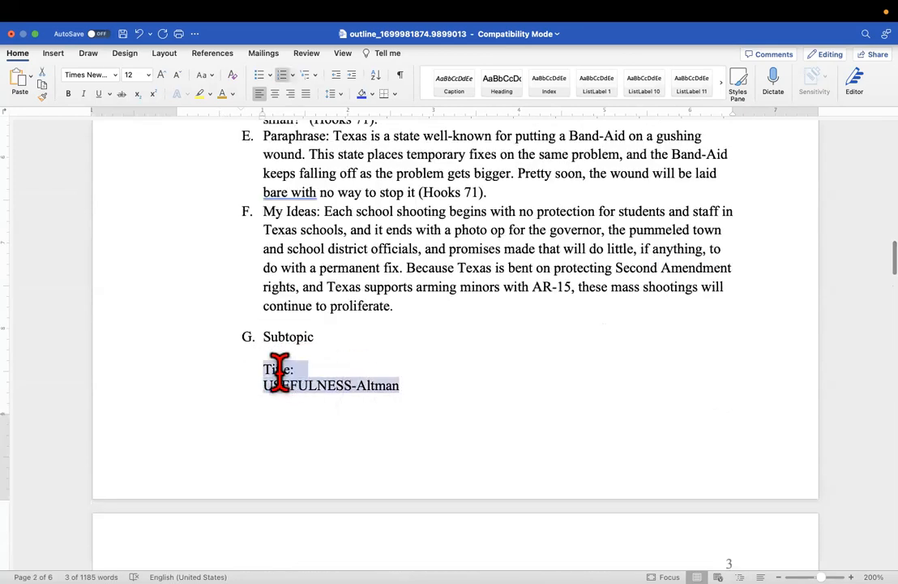
right_click(281, 376)
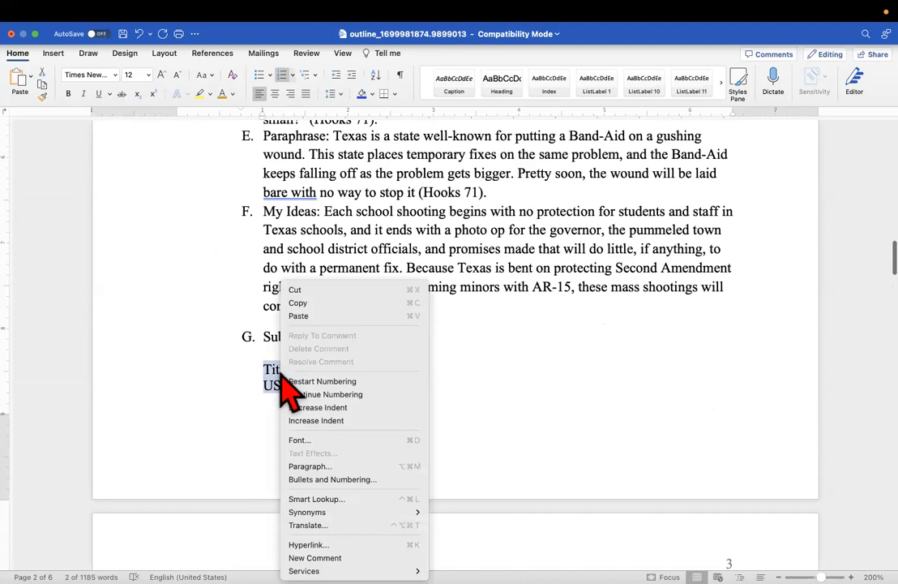
click(313, 317)
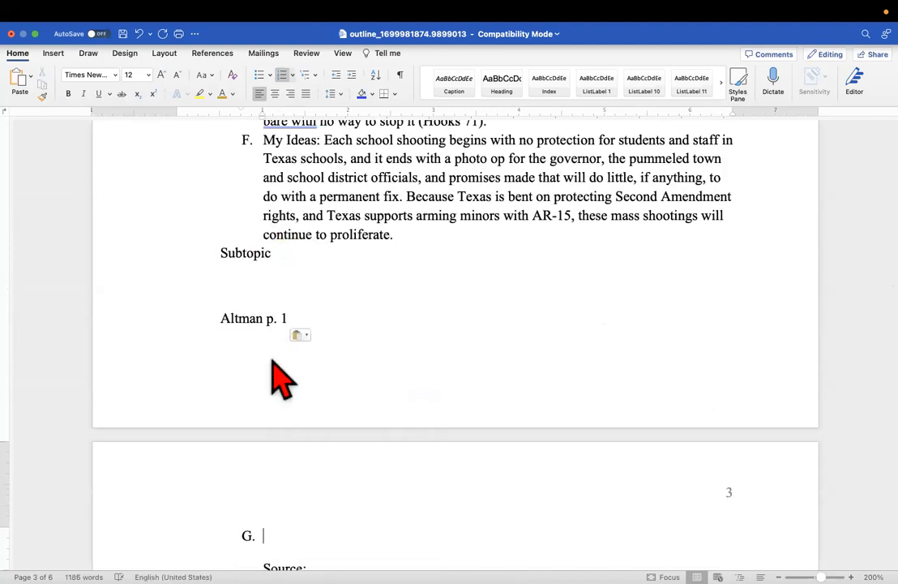
Delete the word Subtopic
scroll(306, 296, down, 2)
scroll(308, 300, up, 2)
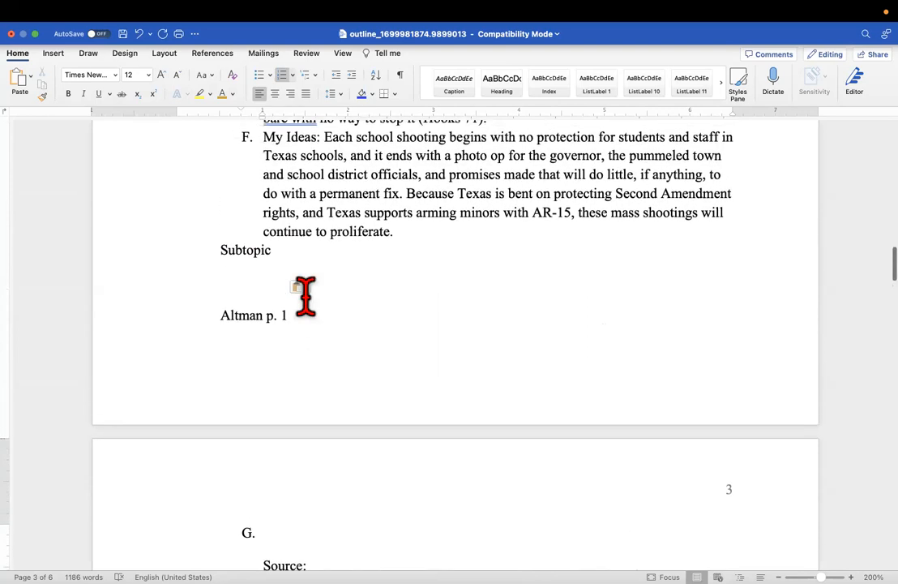
drag(300, 248, 217, 251)
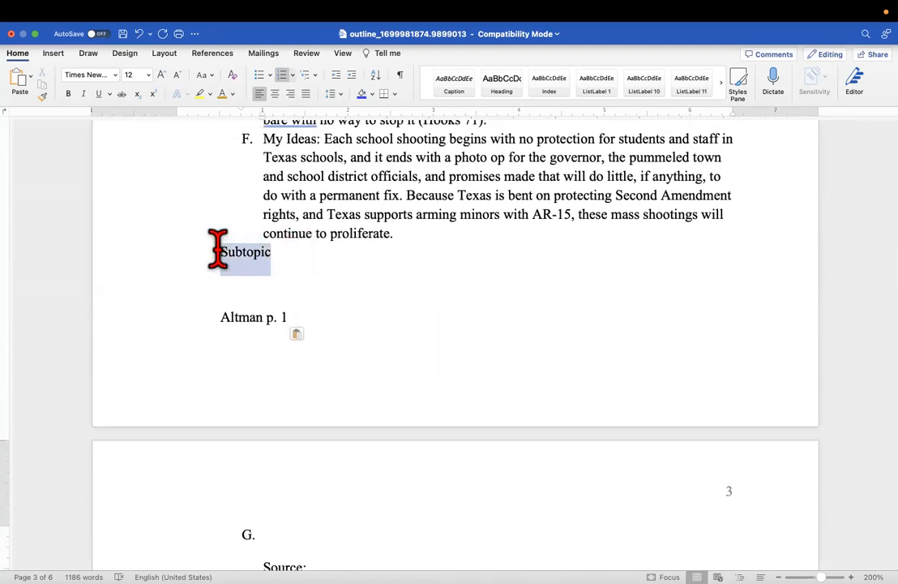
key(BackSpace)
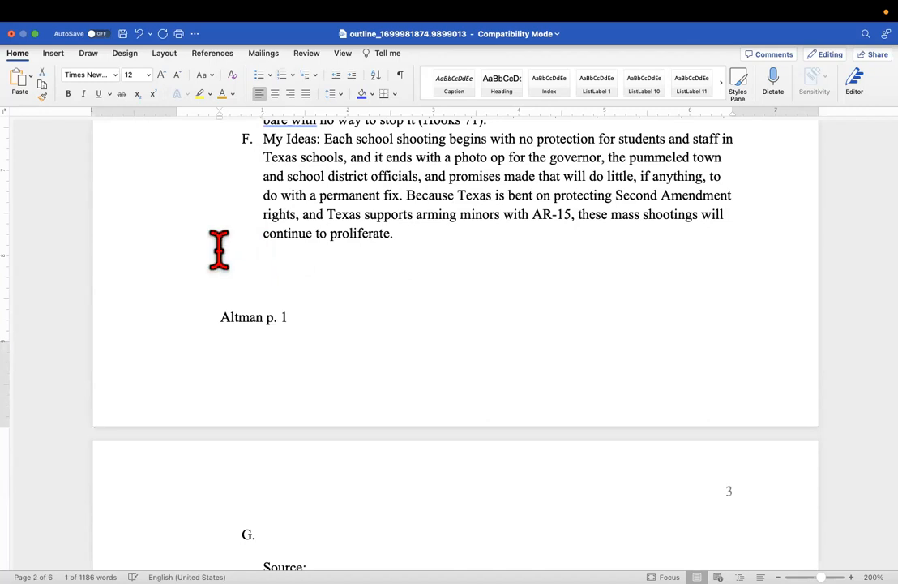
Move the pasted Altman p. 1 line over the Altman source citation under item G
drag(315, 324, 226, 323)
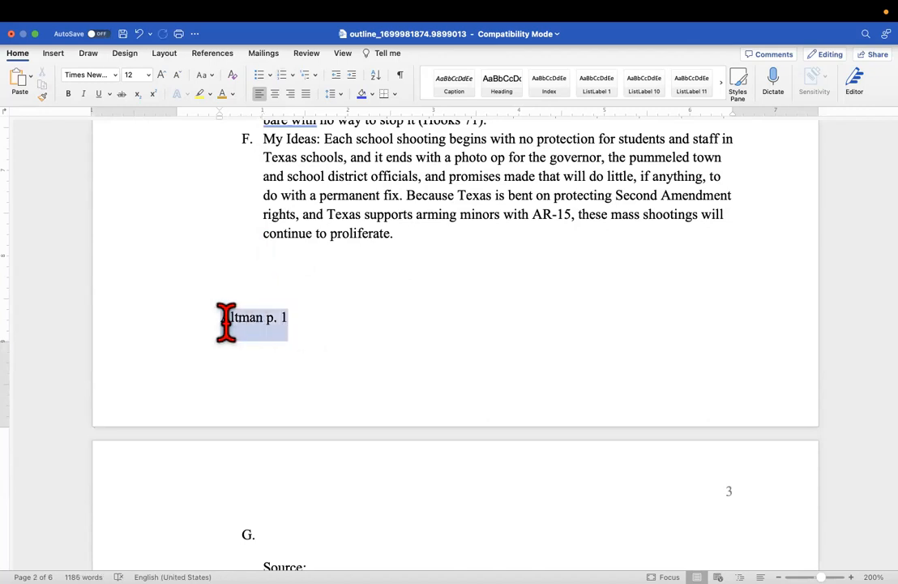
right_click(233, 328)
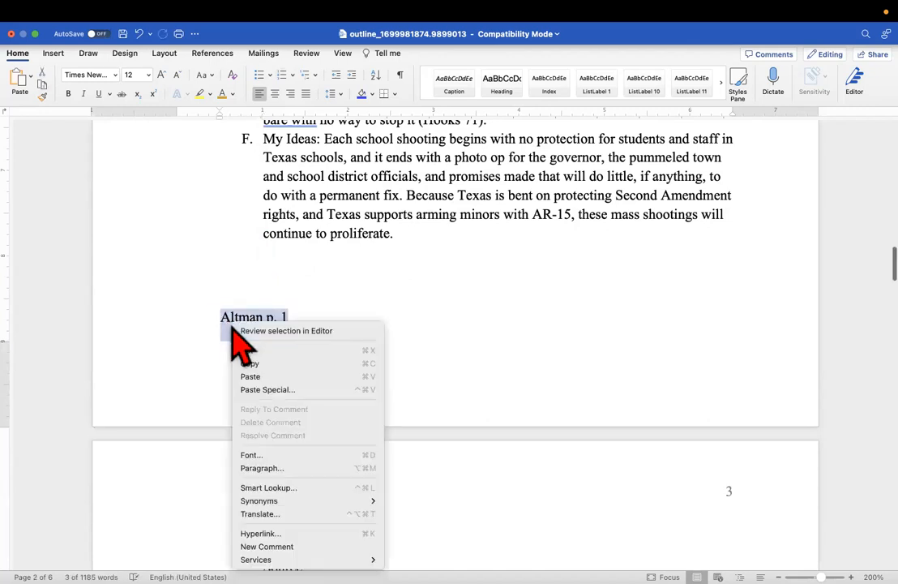
click(275, 349)
scroll(299, 474, down, 3)
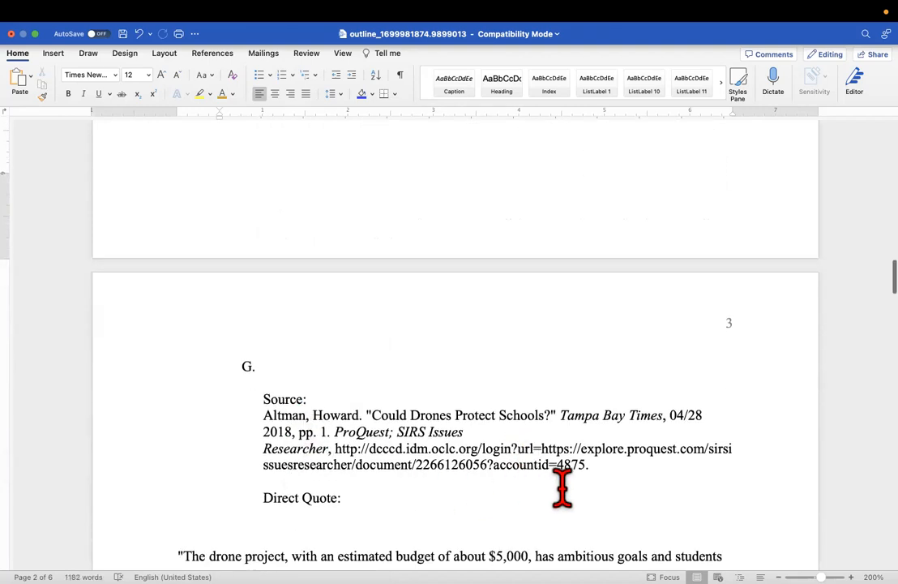
drag(621, 475, 257, 399)
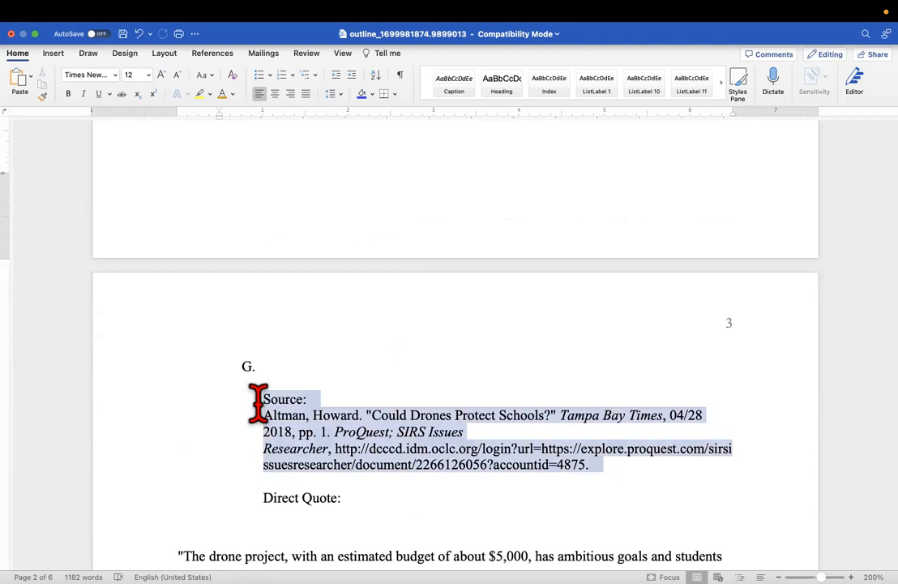
right_click(279, 412)
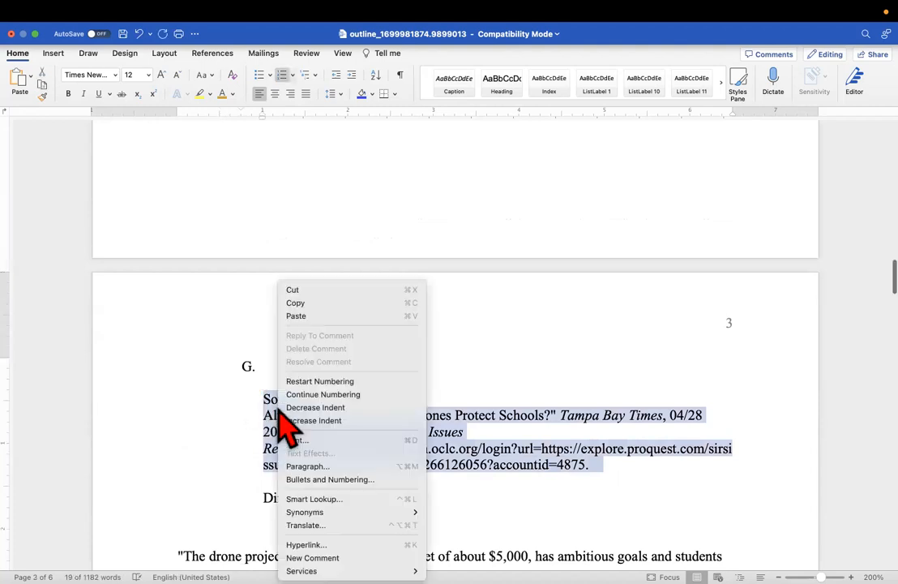
click(296, 316)
Cut the Altman p. 1 and Direct Quote lines under G and remove the period after June
click(297, 369)
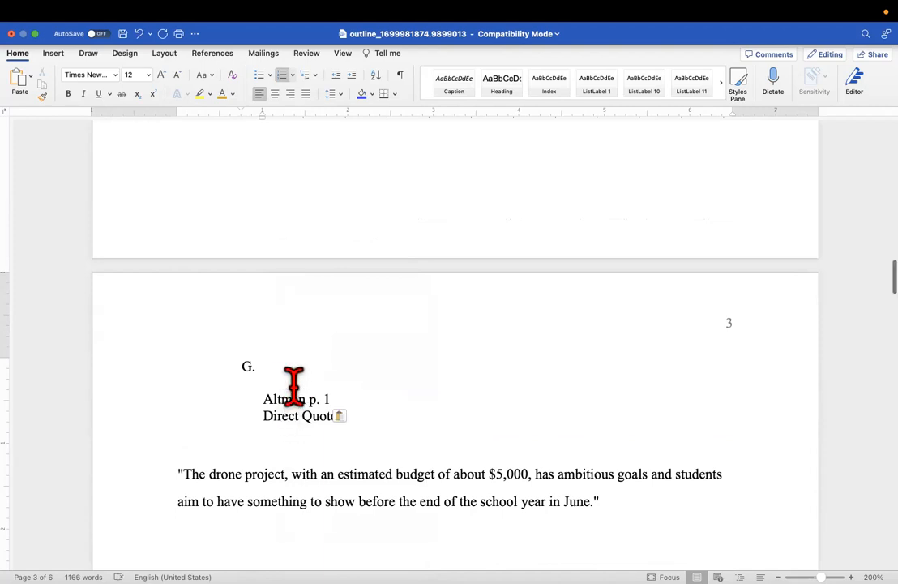
scroll(285, 365, up, 1)
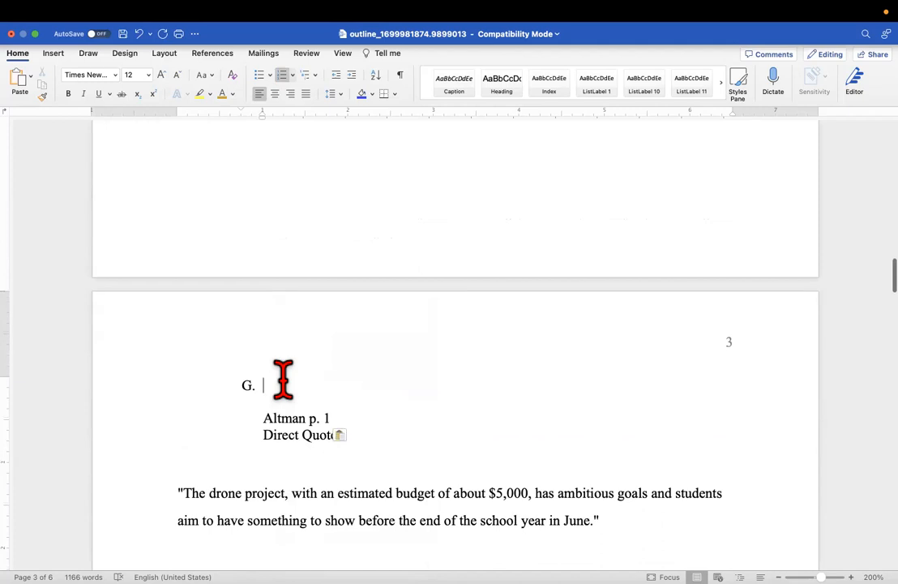
scroll(283, 378, down, 1)
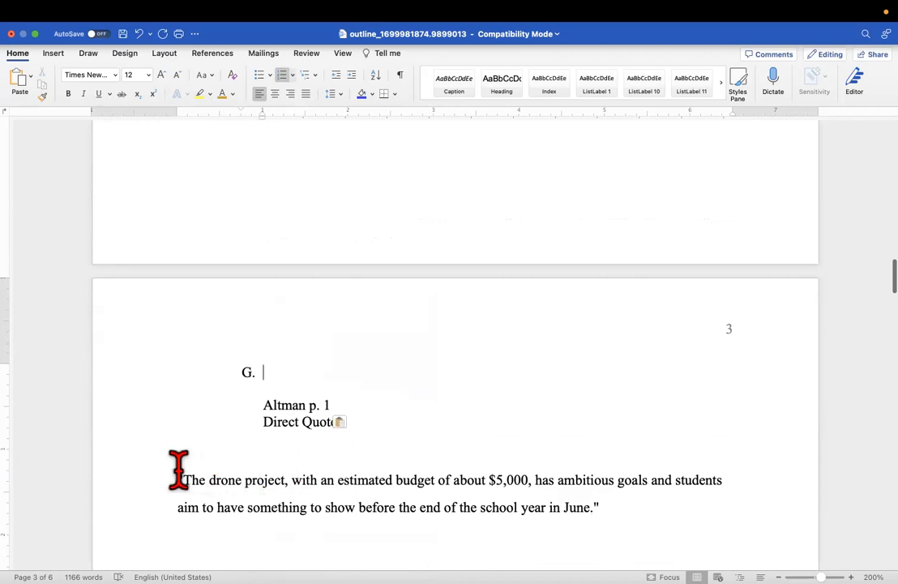
scroll(166, 490, up, 6)
scroll(172, 480, up, 20)
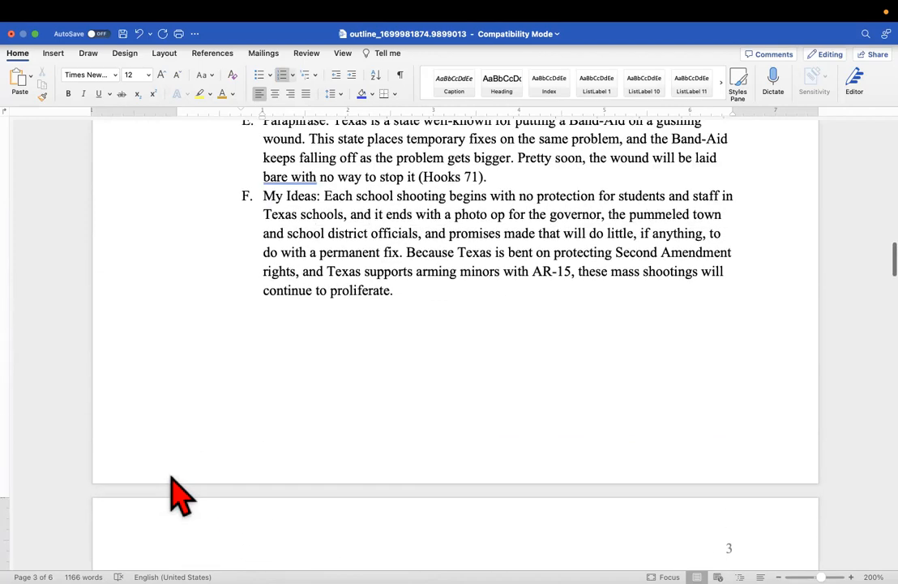
scroll(158, 485, up, 12)
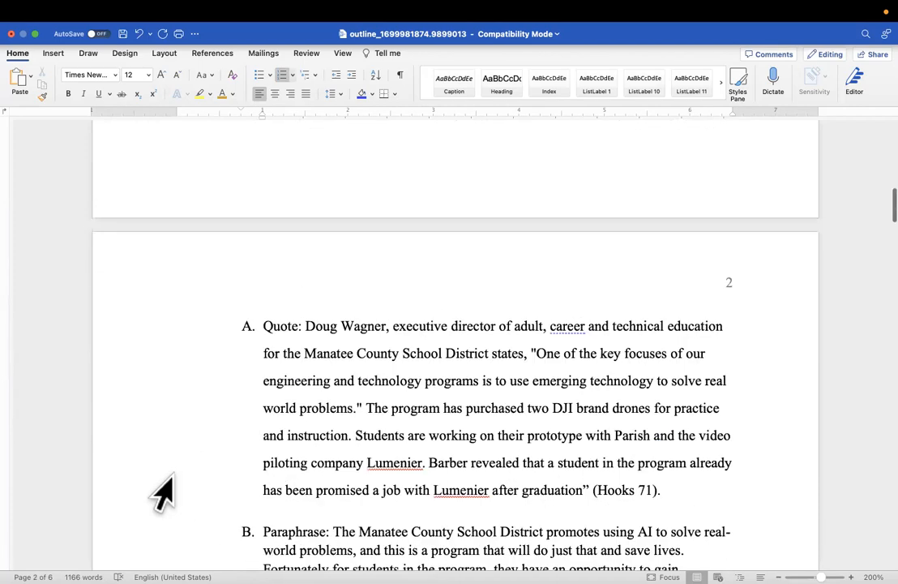
scroll(165, 487, down, 20)
scroll(174, 495, down, 15)
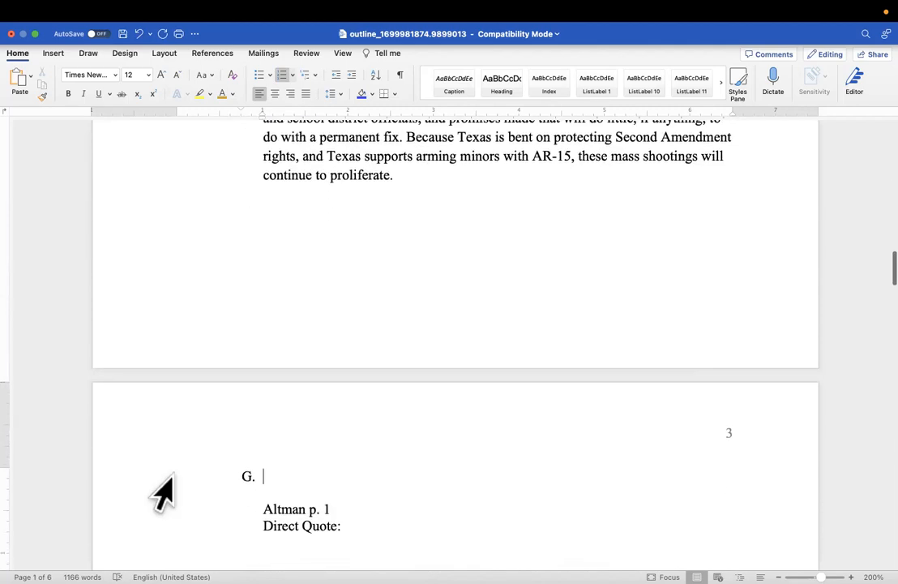
drag(257, 395, 344, 417)
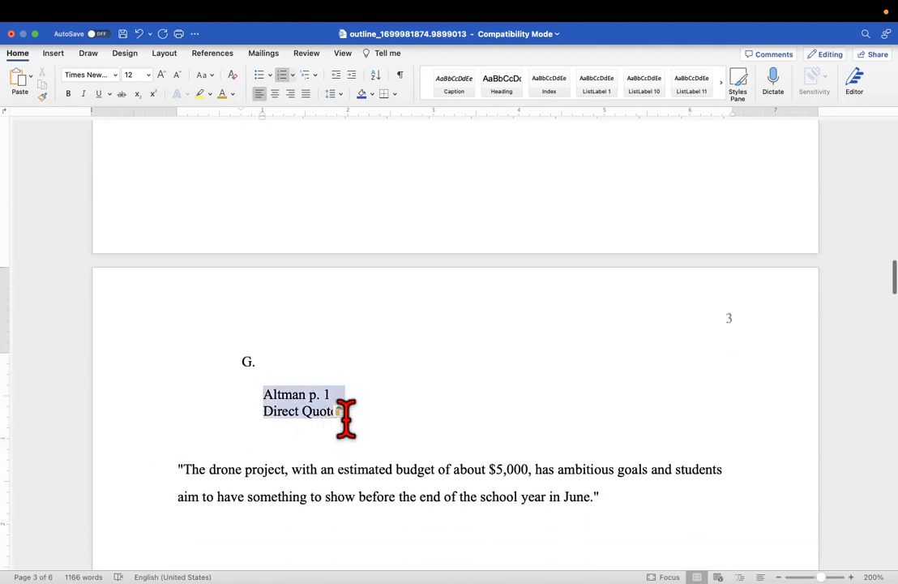
click(311, 410)
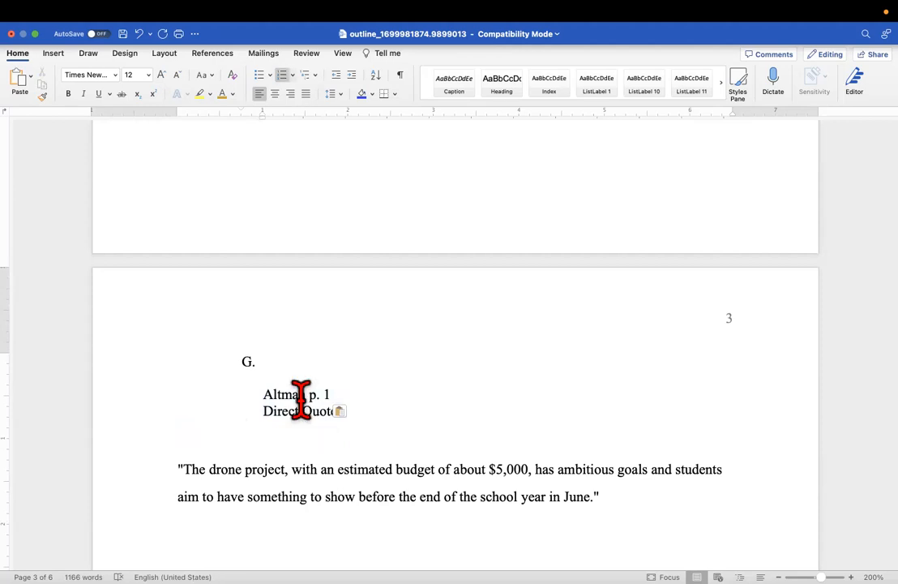
drag(361, 411, 258, 393)
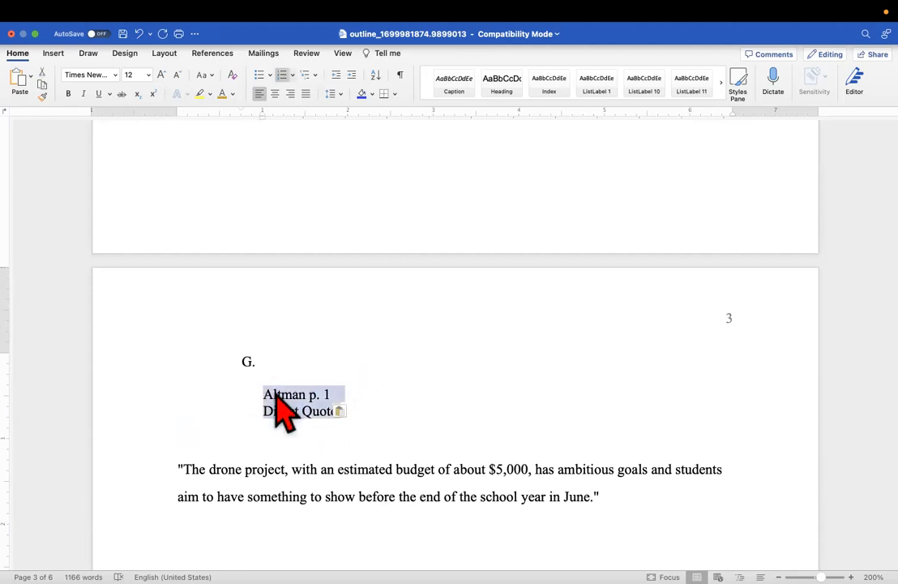
right_click(279, 410)
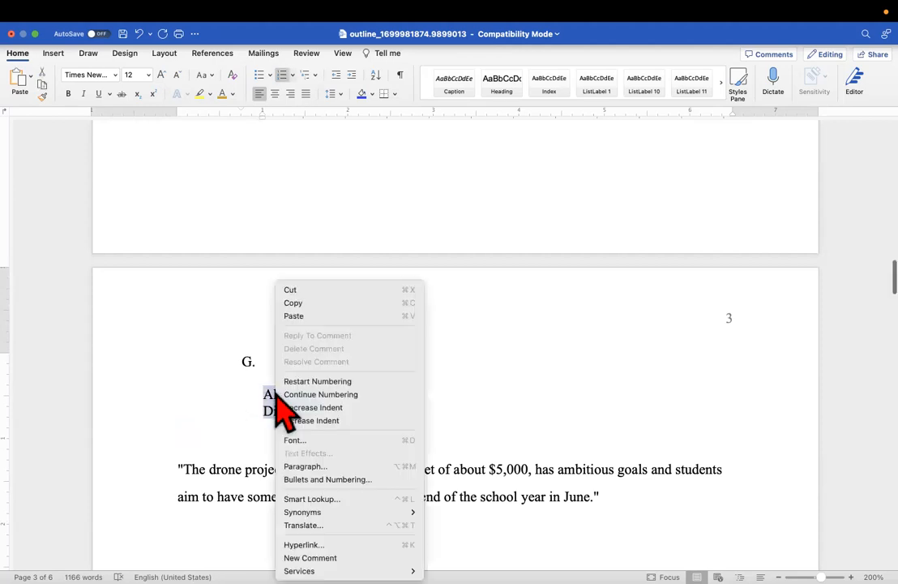
click(306, 294)
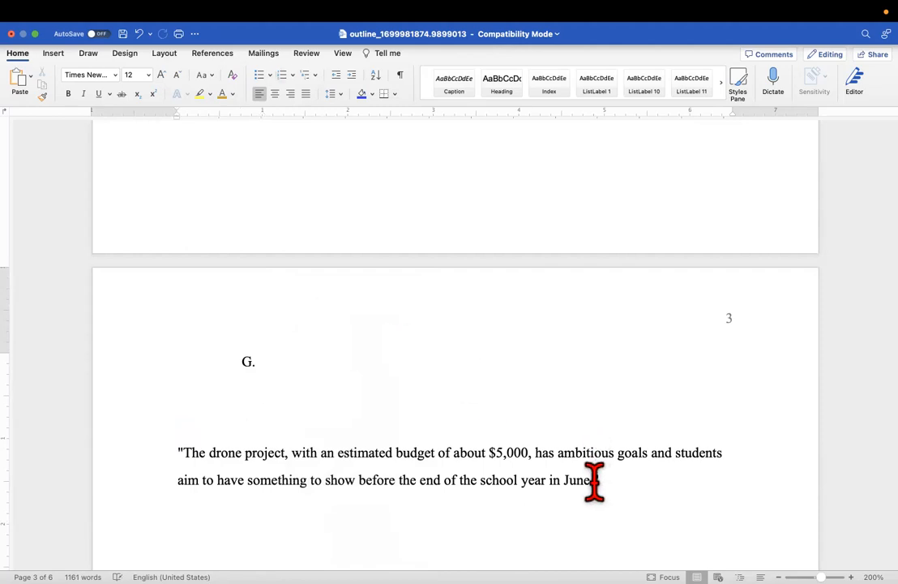
key(BackSpace)
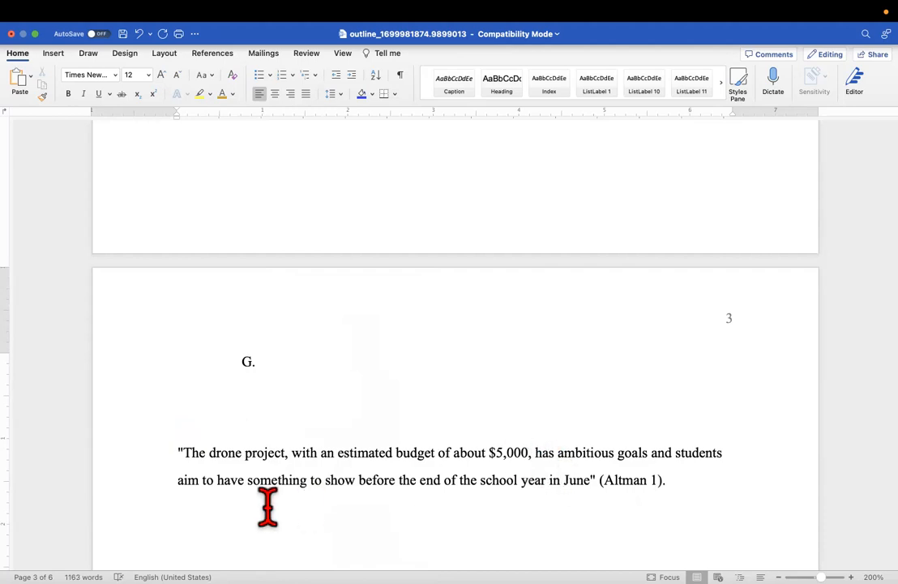
Type Quote: after G. and join the drone-project quote, ending (Altman 1), onto that line
click(288, 354)
text(Quote:)
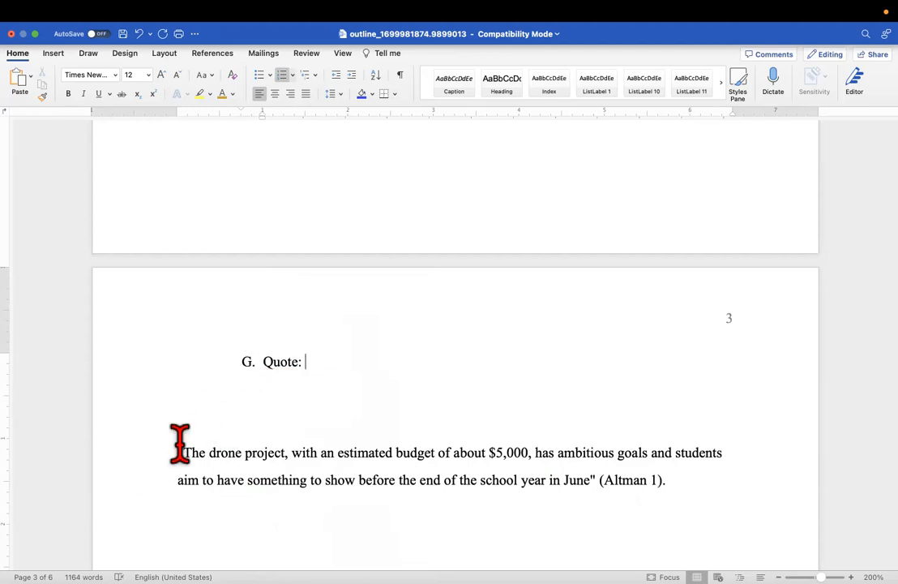
key(BackSpace)
key(BackSpace)
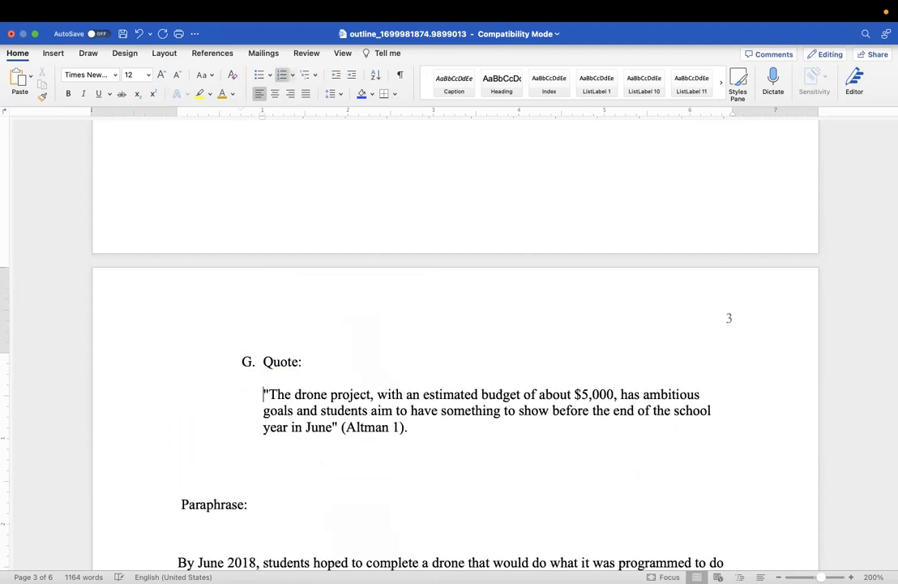
key(BackSpace)
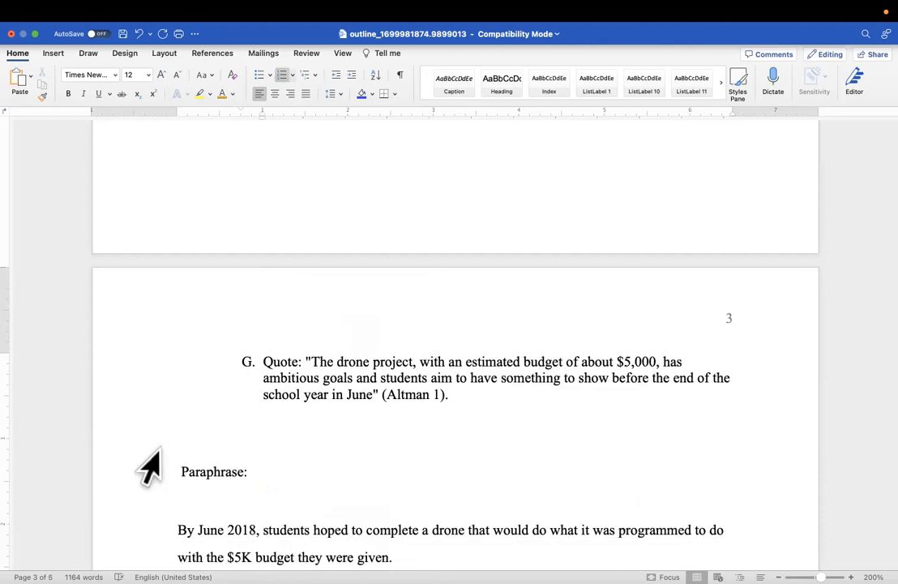
Create item H. Paraphrase: with the 'By June 2018' paraphrase on the same line
drag(268, 483, 220, 433)
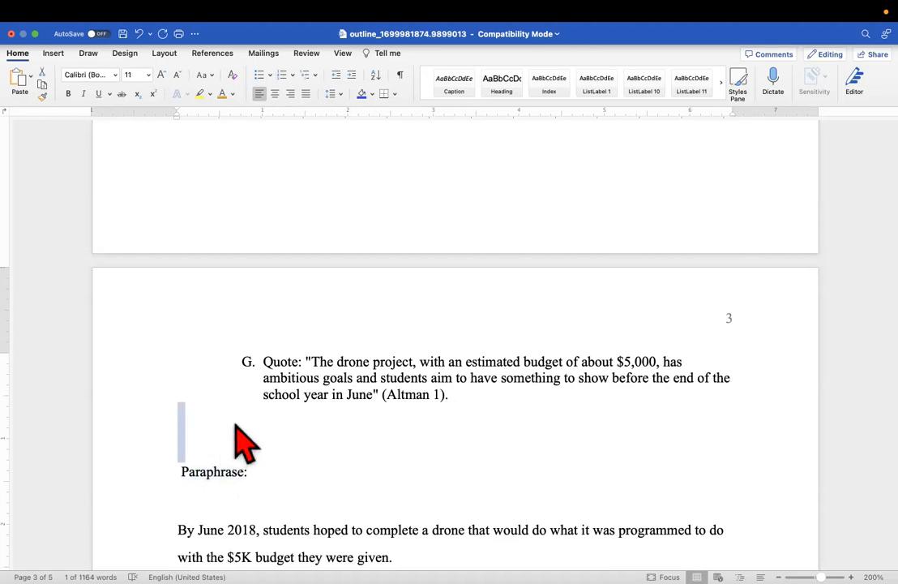
click(249, 421)
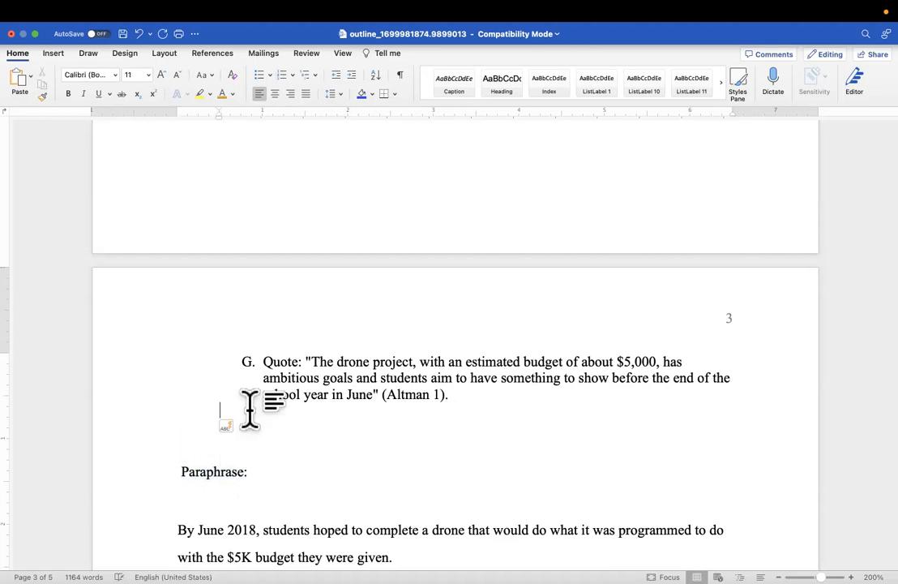
double_click(248, 410)
text(H)
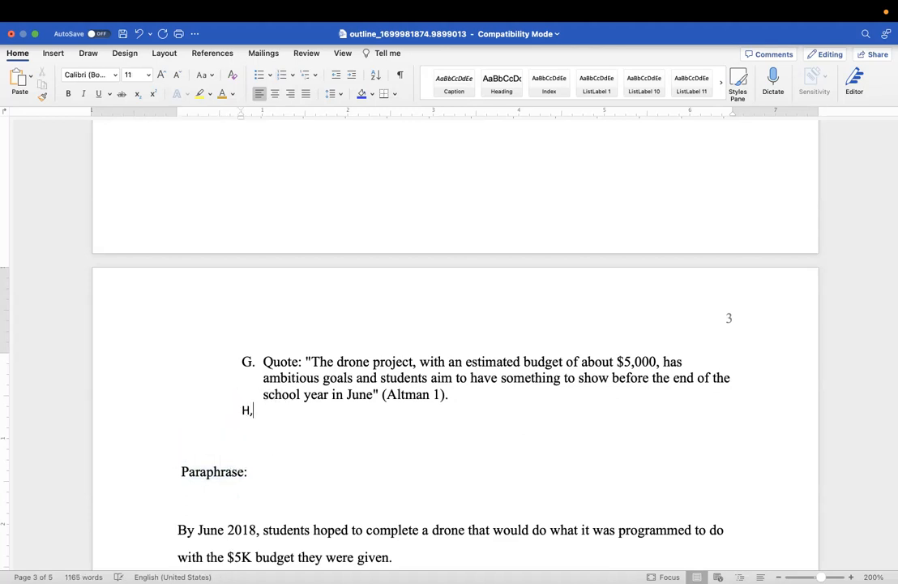
text(.)
drag(267, 482, 195, 478)
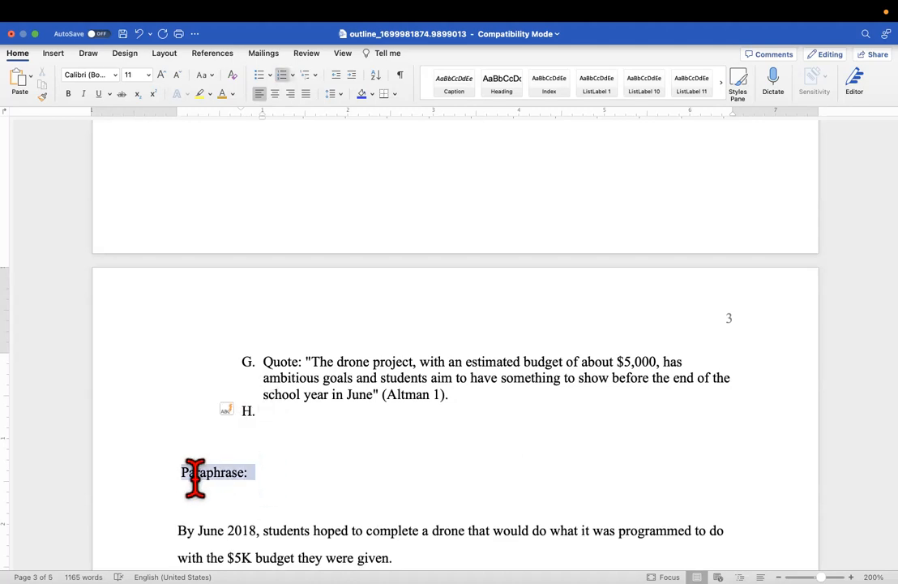
click(195, 478)
click(180, 472)
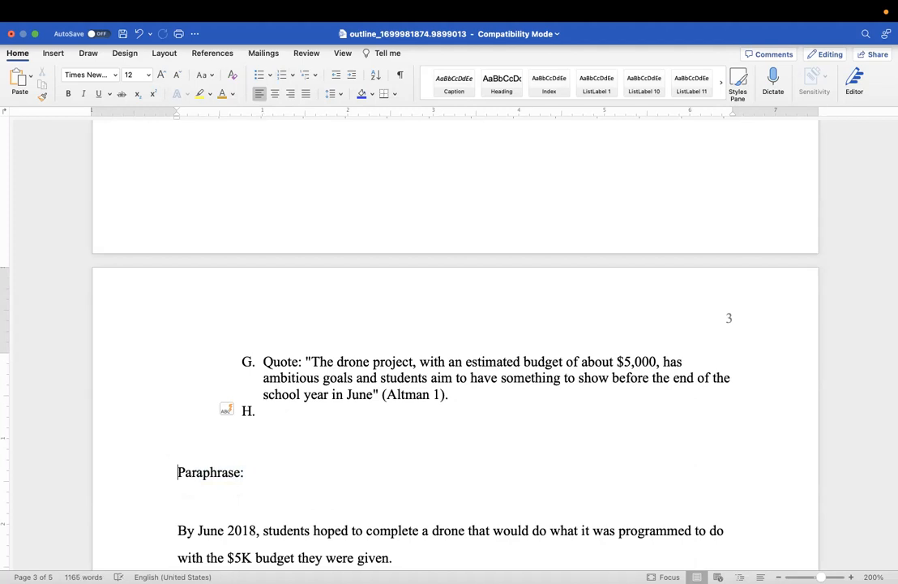
key(BackSpace)
key(BackSpace)
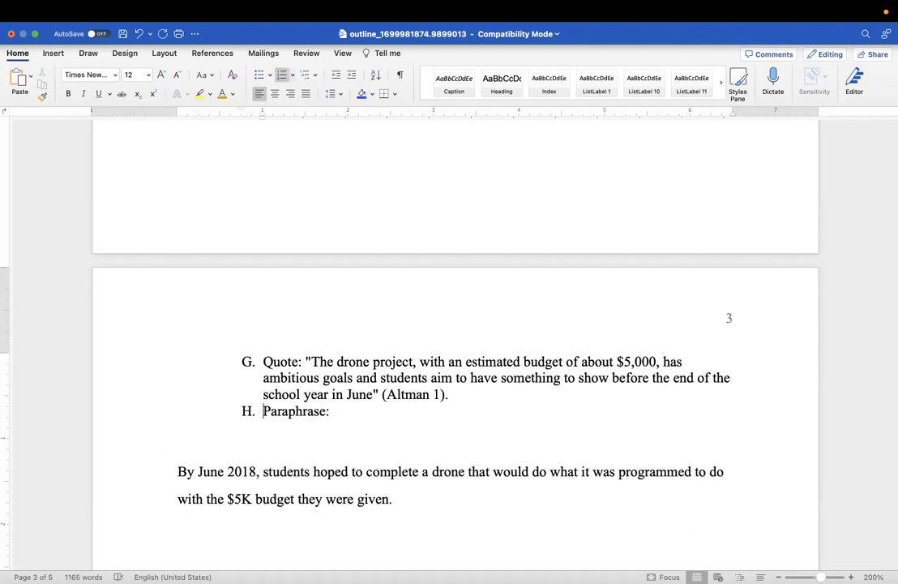
click(176, 471)
key(BackSpace)
key(BackSpace)
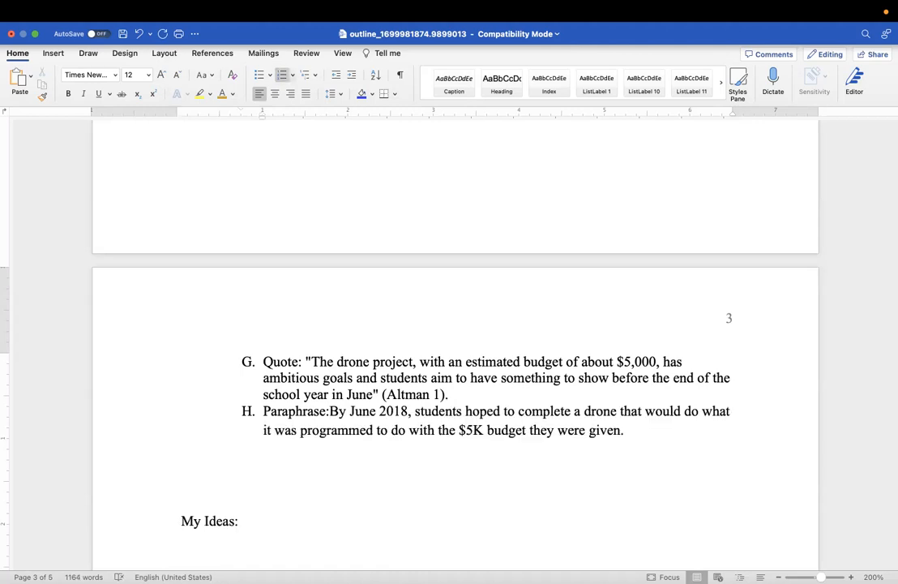
Create item I. My Ideas: followed inline by the intelligent-drones $5K paragraph
click(185, 520)
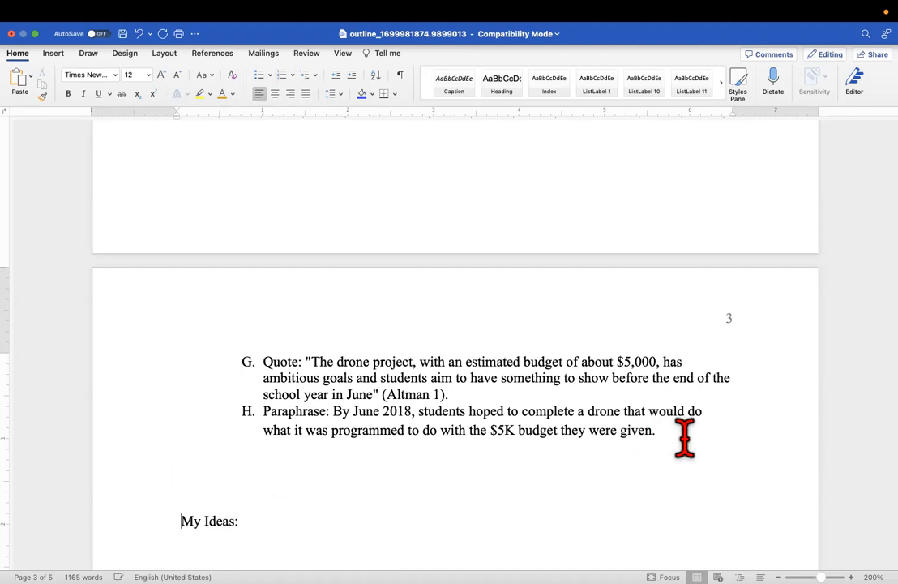
key(Return)
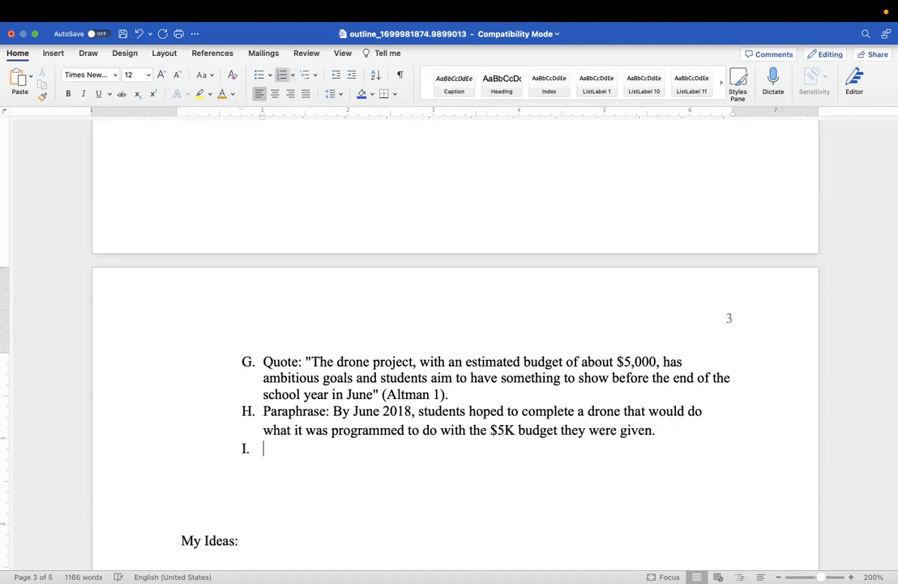
key(Delete)
key(Delete)
key(Delete)
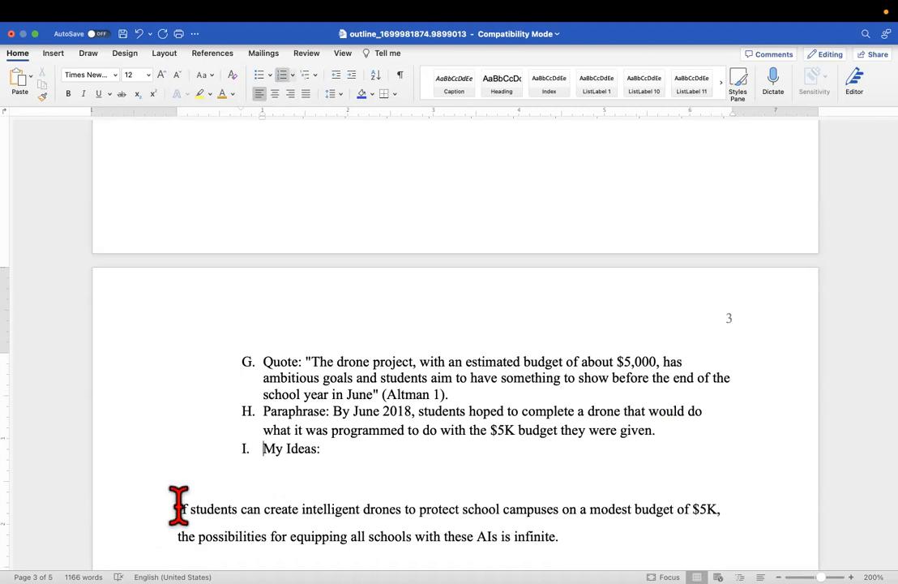
click(179, 504)
key(BackSpace)
key(BackSpace)
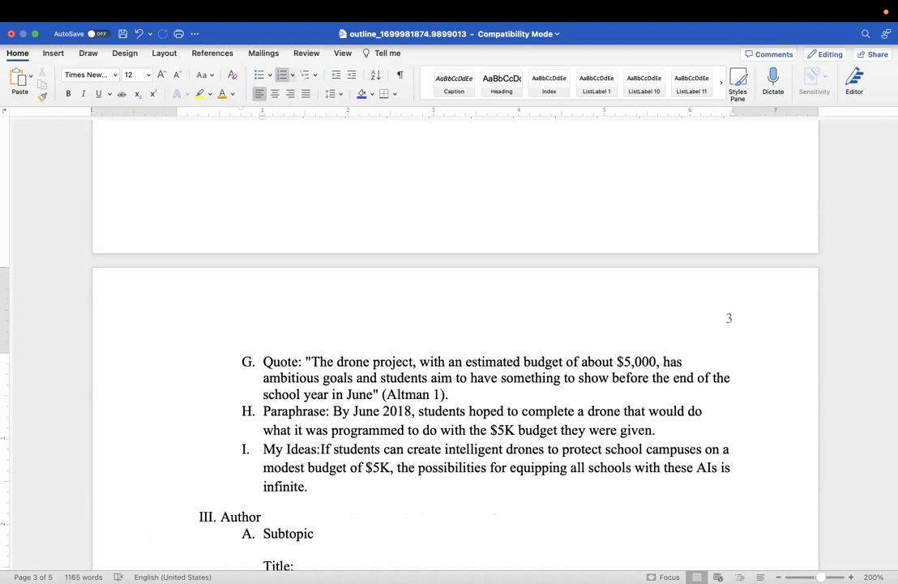
Replace Author on heading III with Top Level
drag(283, 524, 224, 519)
click(253, 504)
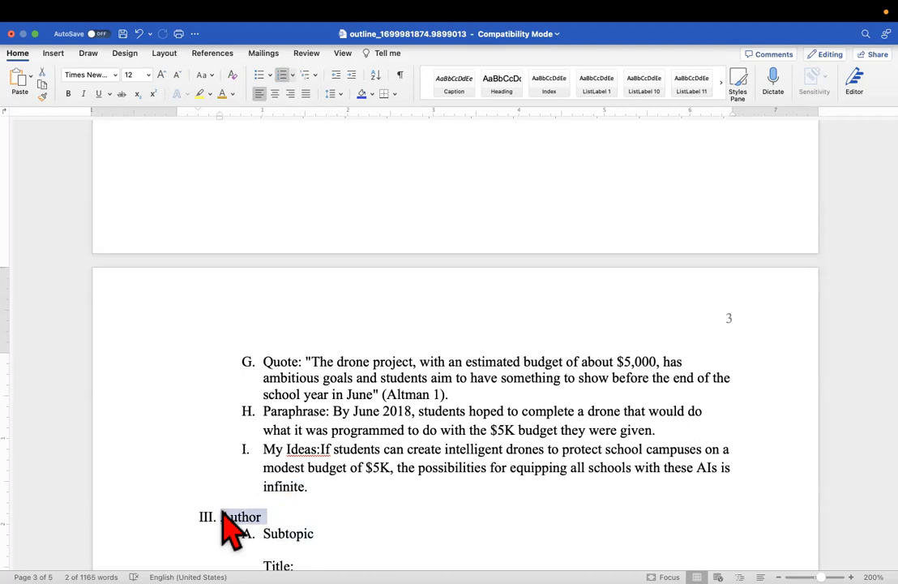
text(Top Level)
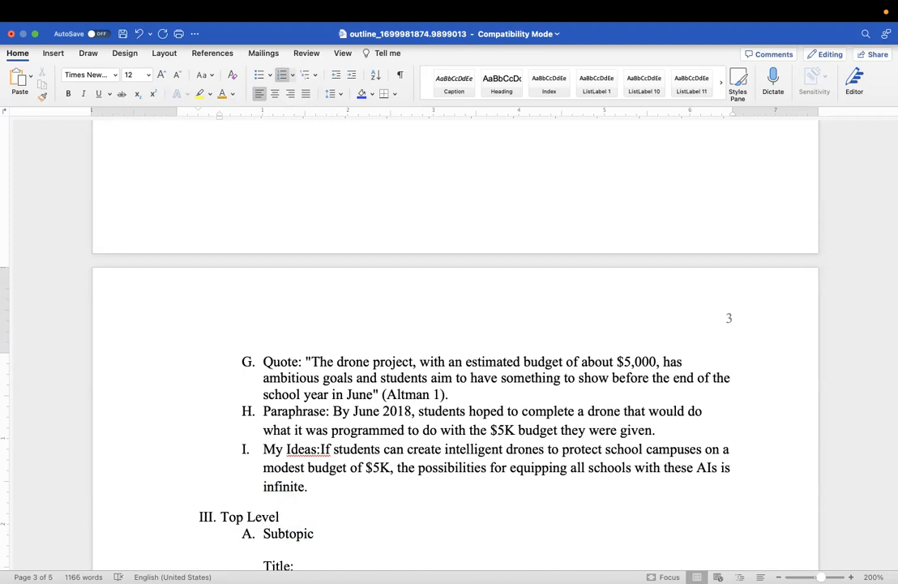
Change the Subtopic item under heading III to Quote
scroll(454, 340, down, 5)
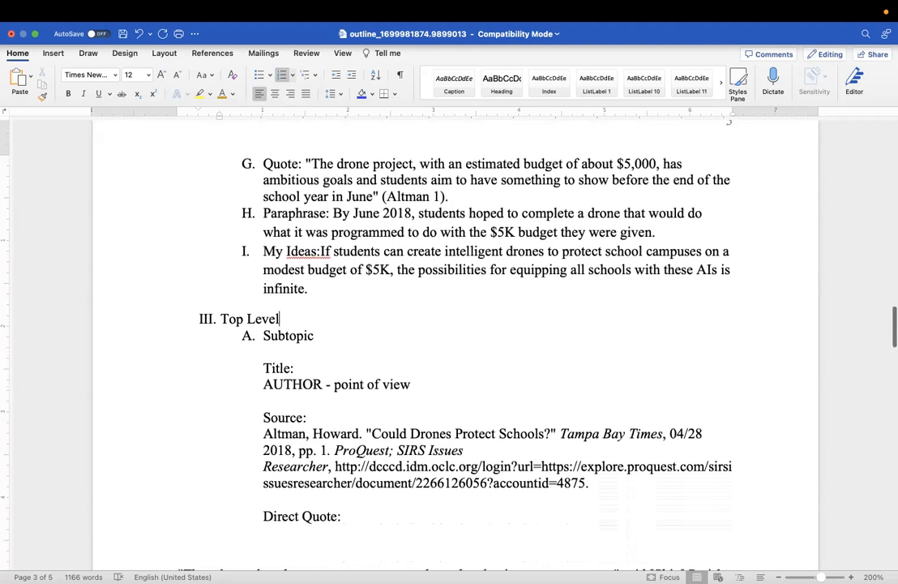
scroll(325, 486, down, 1)
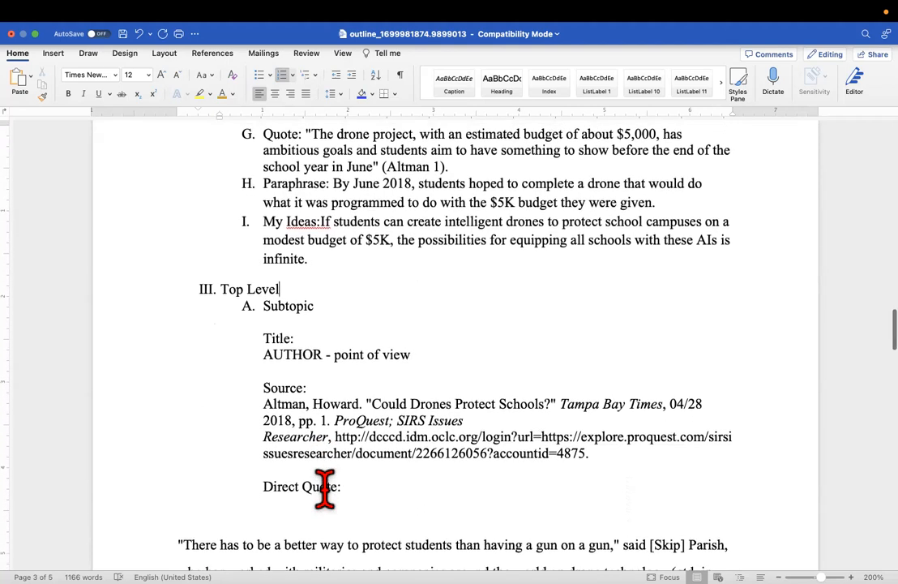
drag(332, 314, 262, 310)
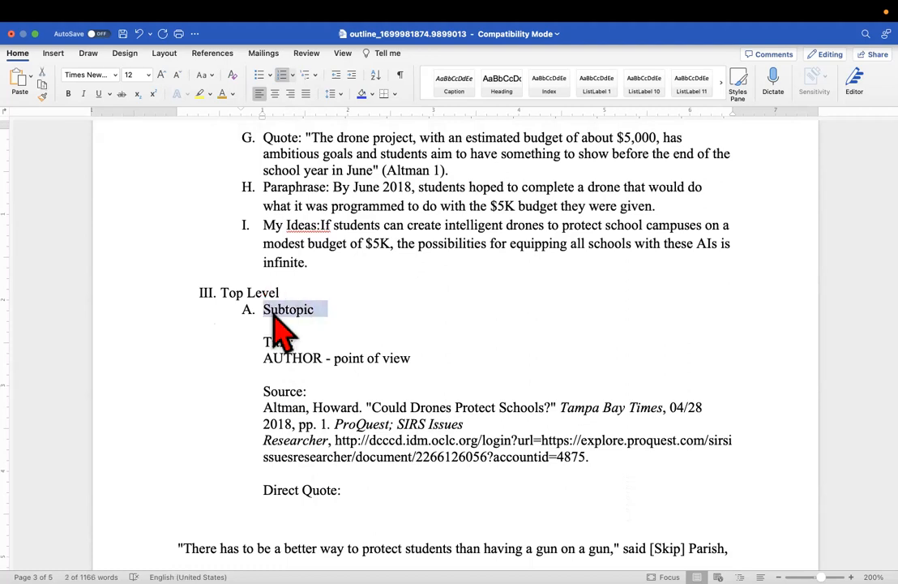
text(Quote)
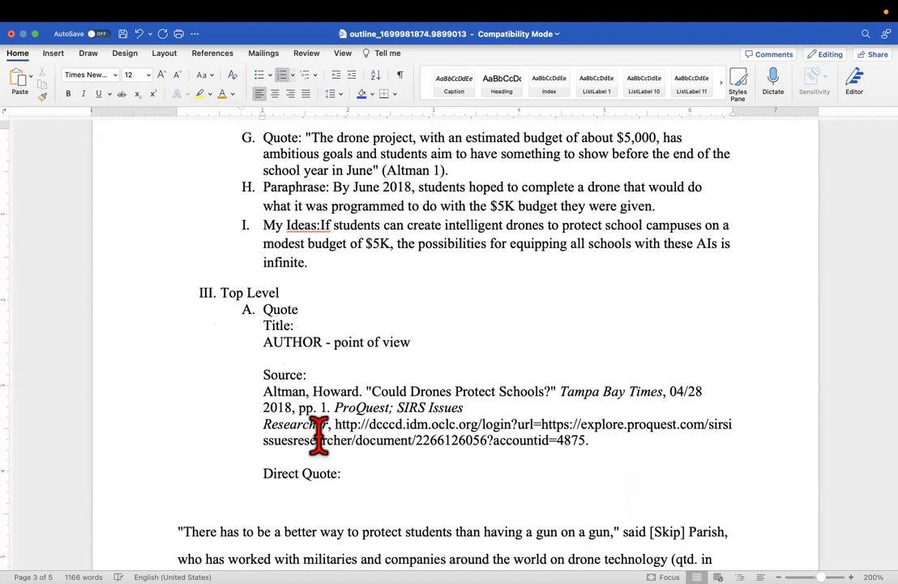
Select the author's surname and then the page number in the source citation
drag(313, 392, 261, 392)
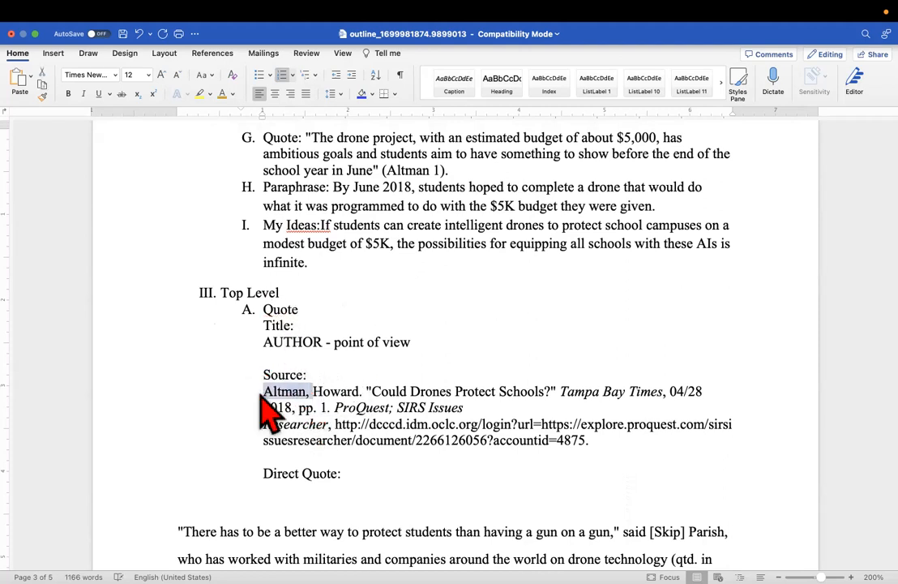
click(340, 422)
drag(332, 414, 320, 410)
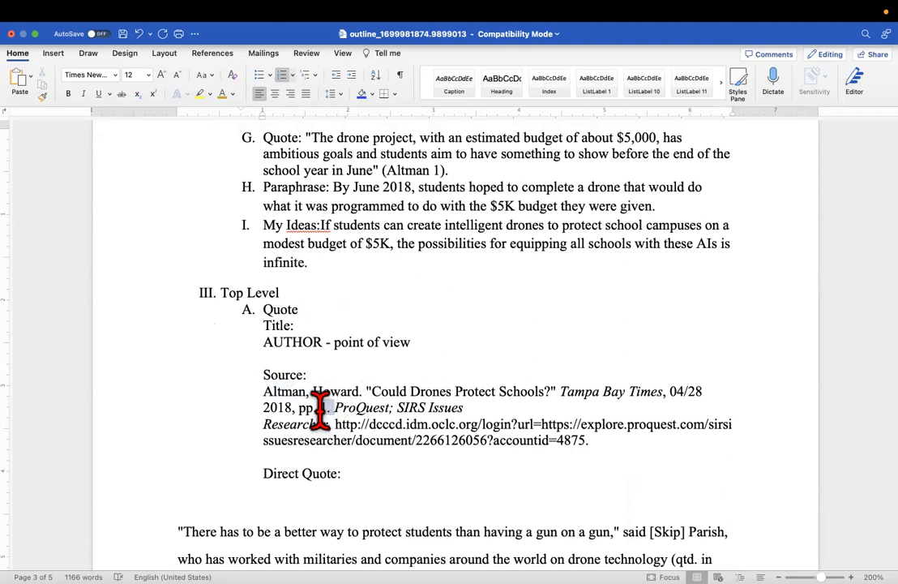
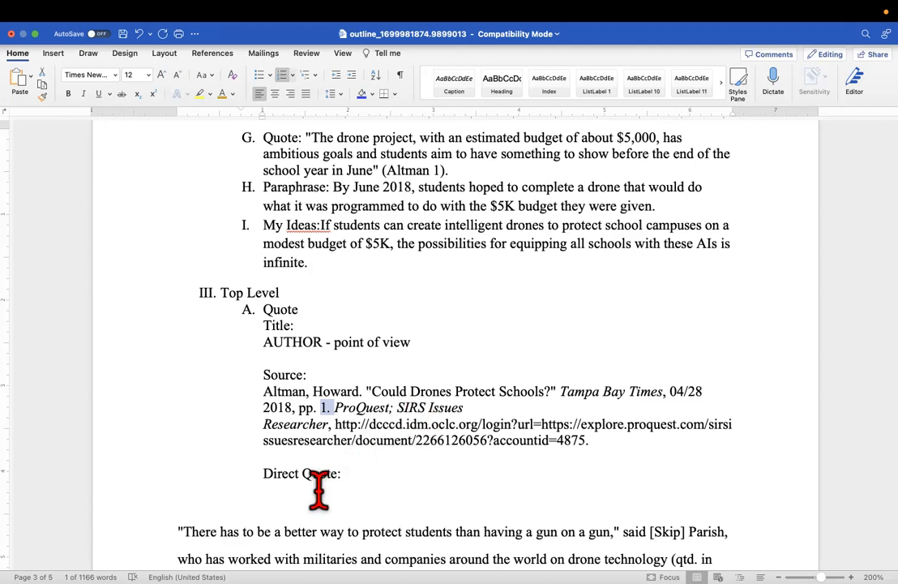
Delete the Title-to-Direct Quote template block and join the quotation onto item A's 'Quote:' line
drag(354, 473, 268, 355)
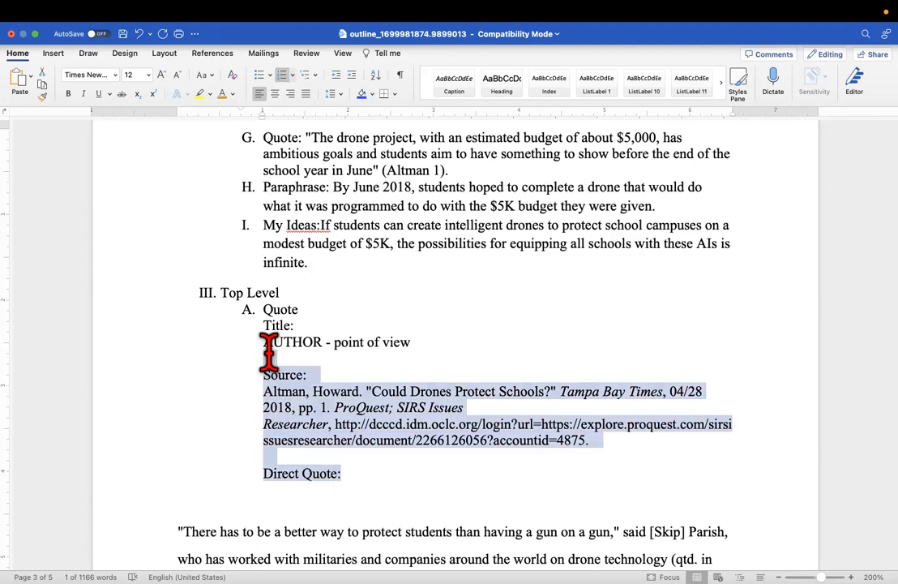
click(288, 368)
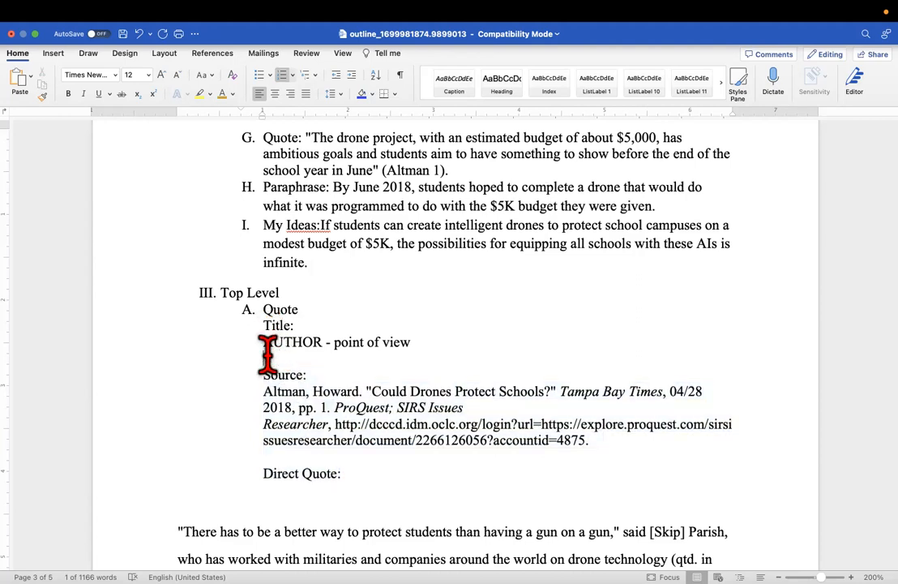
triple_click(266, 336)
click(271, 325)
drag(261, 326, 539, 470)
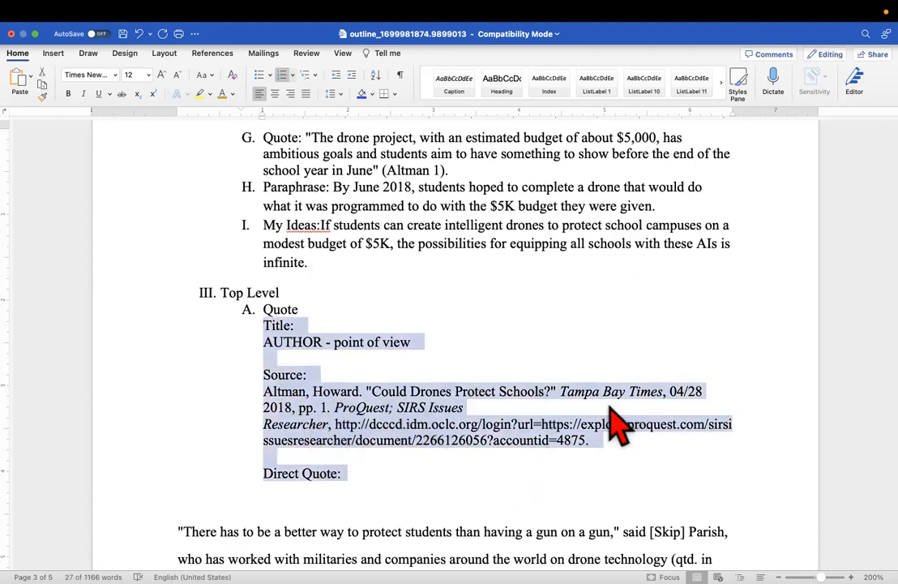
key(Delete)
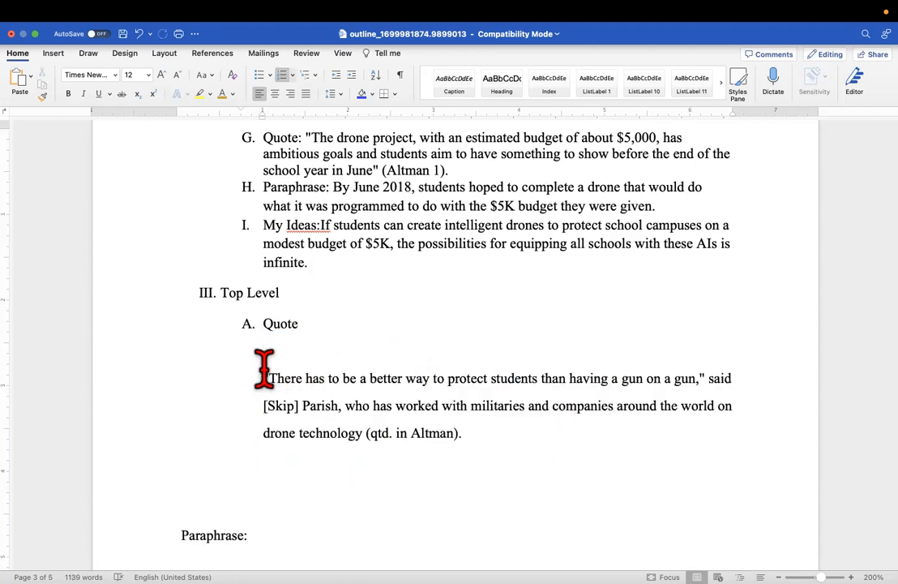
key(BackSpace)
key(BackSpace)
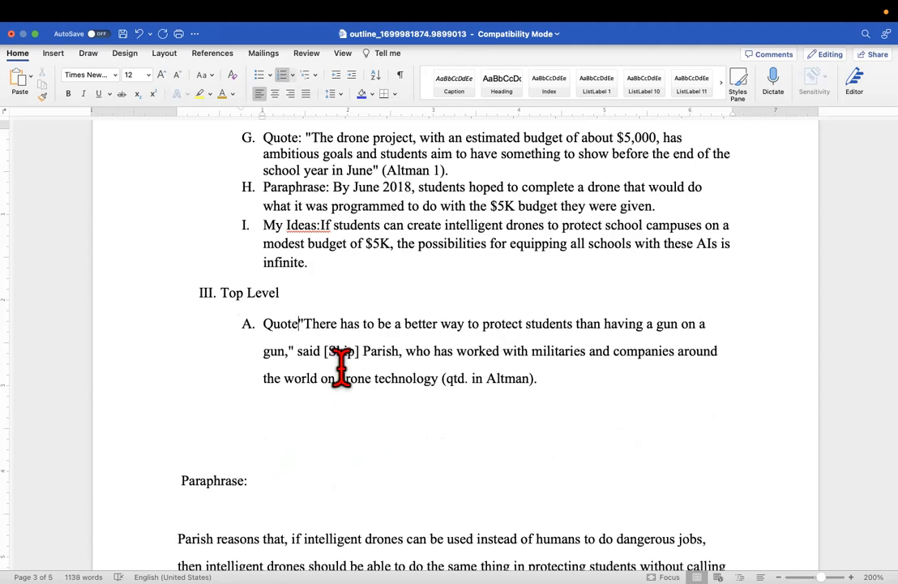
text(:)
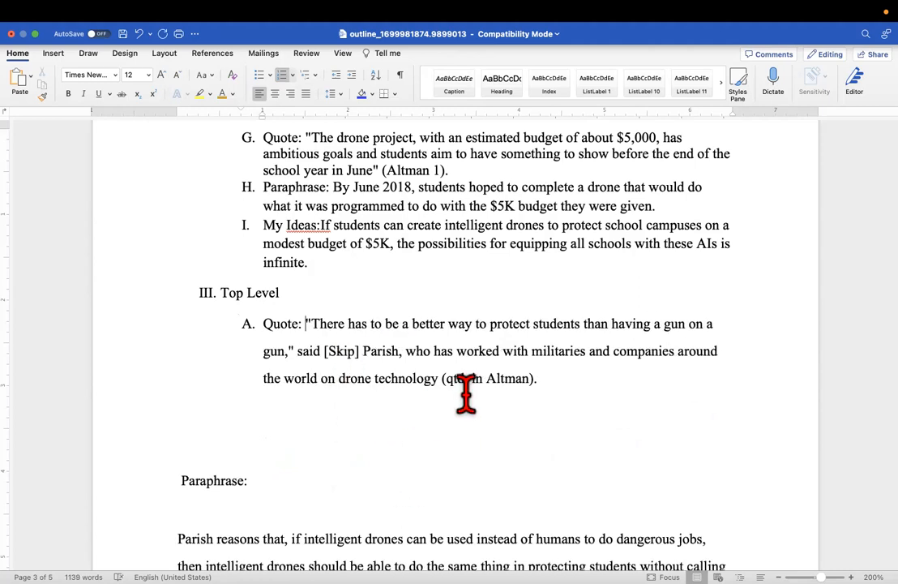
Start outline item B after the Altman citation and join 'Paraphrase:' and its paragraph onto it
click(531, 378)
click(567, 395)
key(Return)
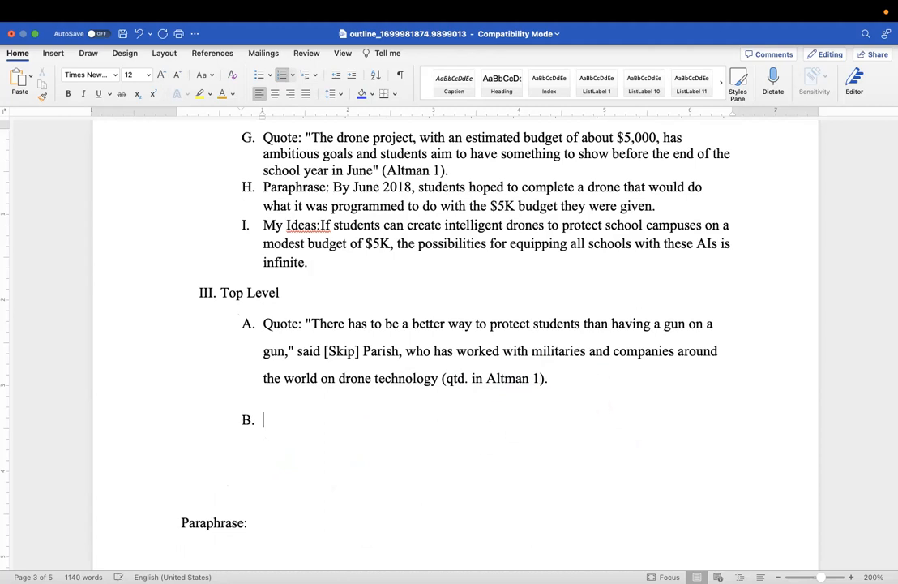
click(180, 523)
key(BackSpace)
key(BackSpace)
key(BackSpace)
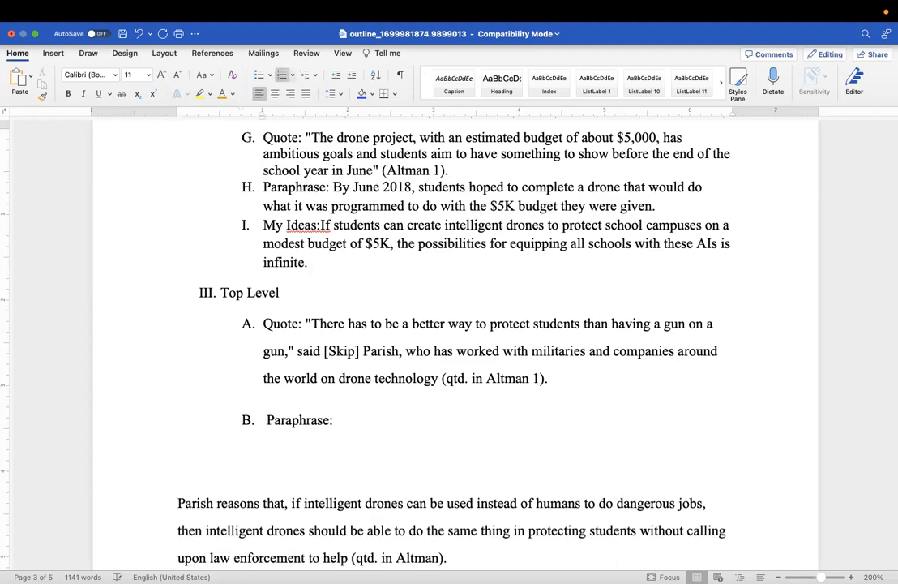
click(177, 503)
key(BackSpace)
key(BackSpace)
key(BackSpace)
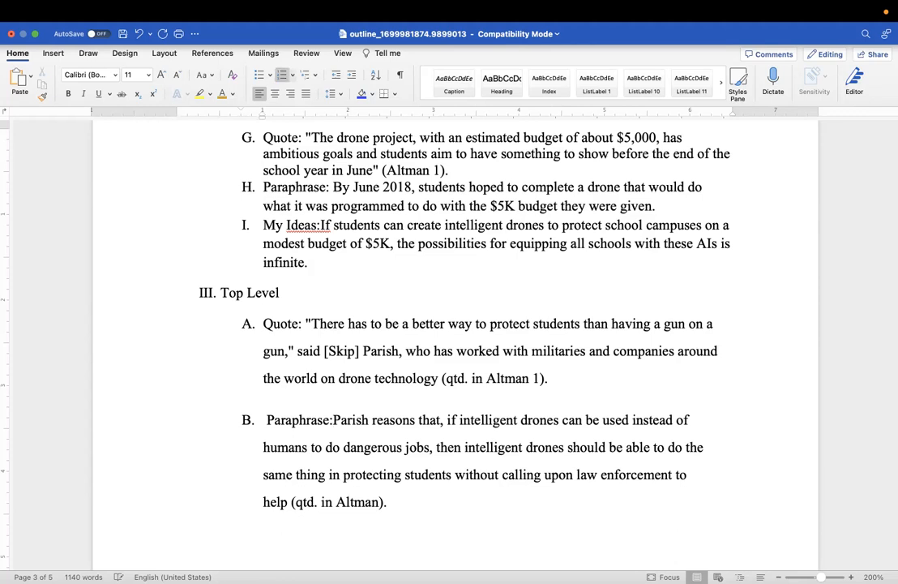
text(m)
key(BackSpace)
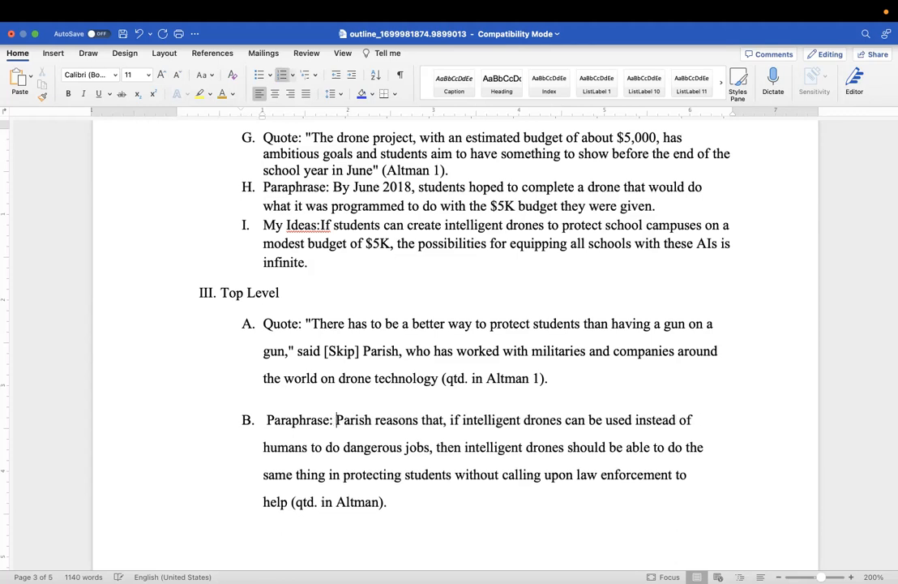
scroll(173, 507, down, 5)
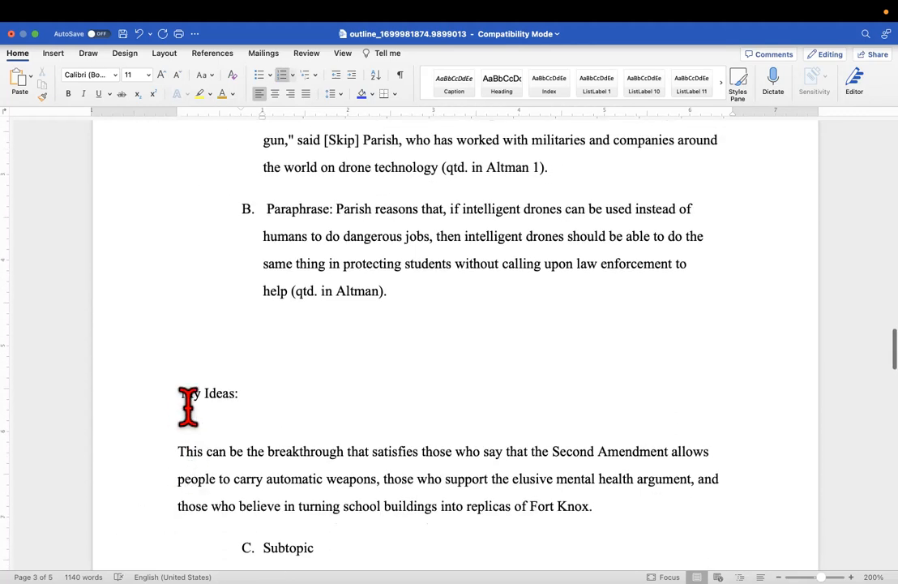
Make 'My Ideas:' and its Fort Knox paragraph into outline item C
click(182, 393)
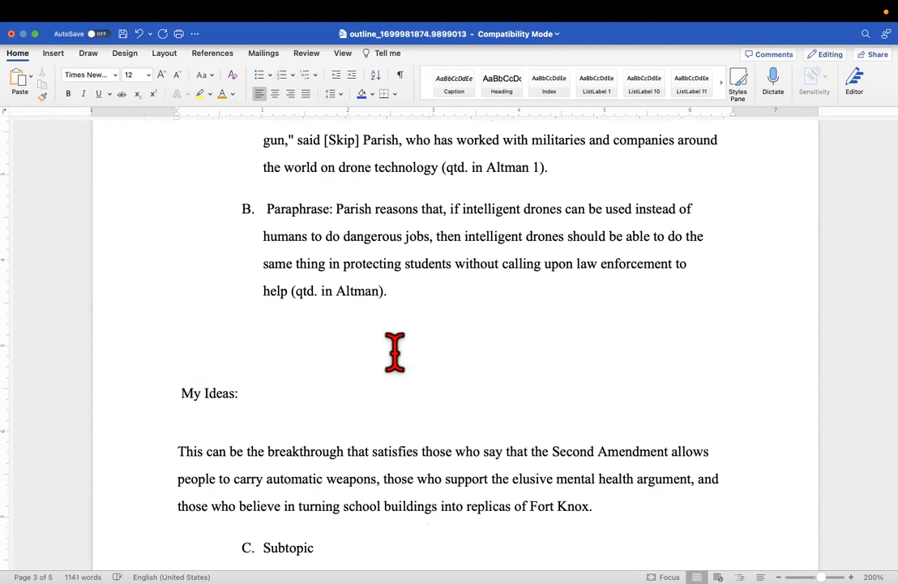
click(412, 294)
key(Return)
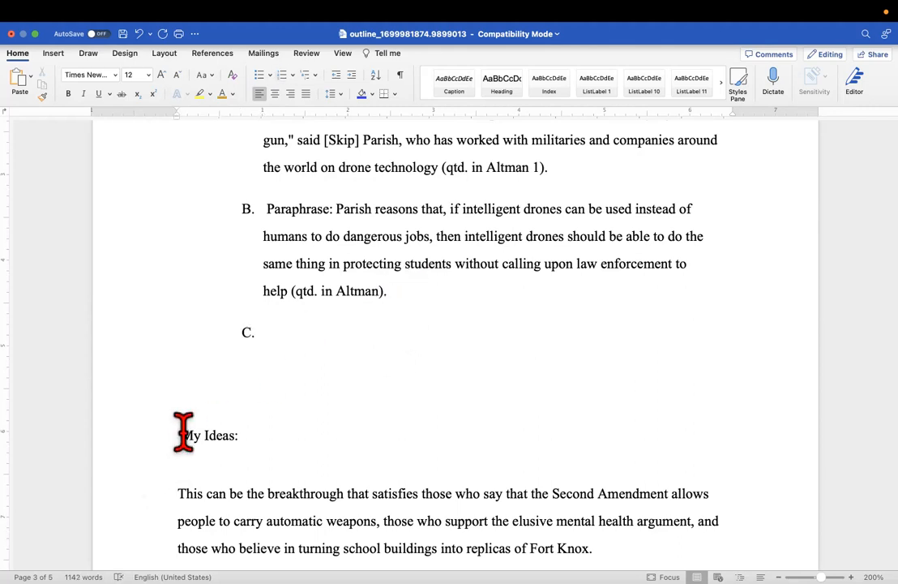
key(BackSpace)
key(BackSpace)
key(BackSpace)
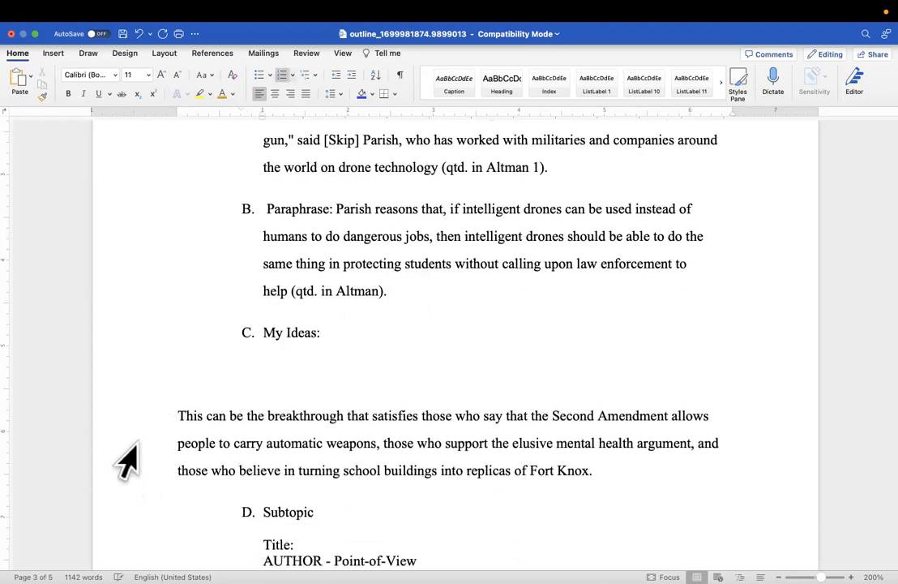
click(178, 418)
key(BackSpace)
key(BackSpace)
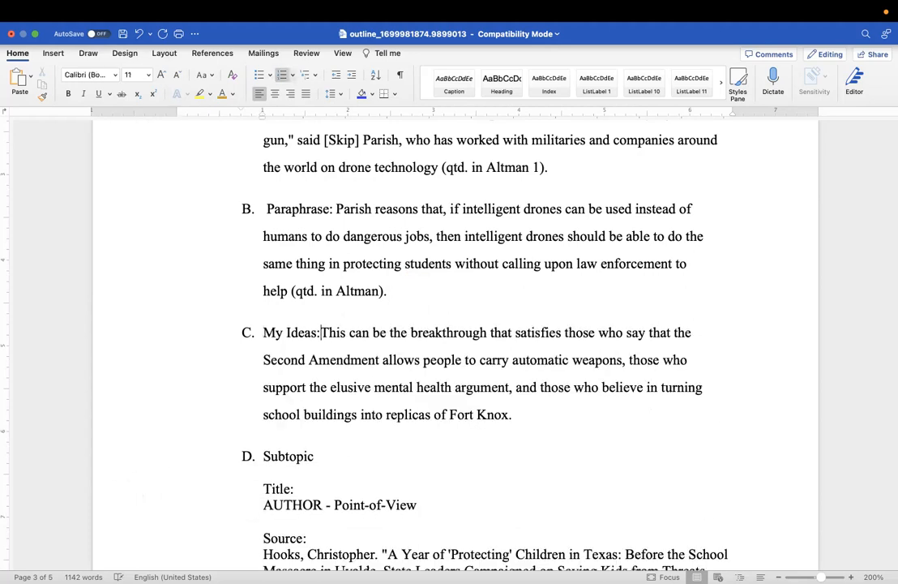
scroll(178, 413, down, 3)
Delete Subtopic D's 'Pages: 76' lines, its Title/AUTHOR/Source block and the word 'Subtopic'
scroll(178, 413, up, 2)
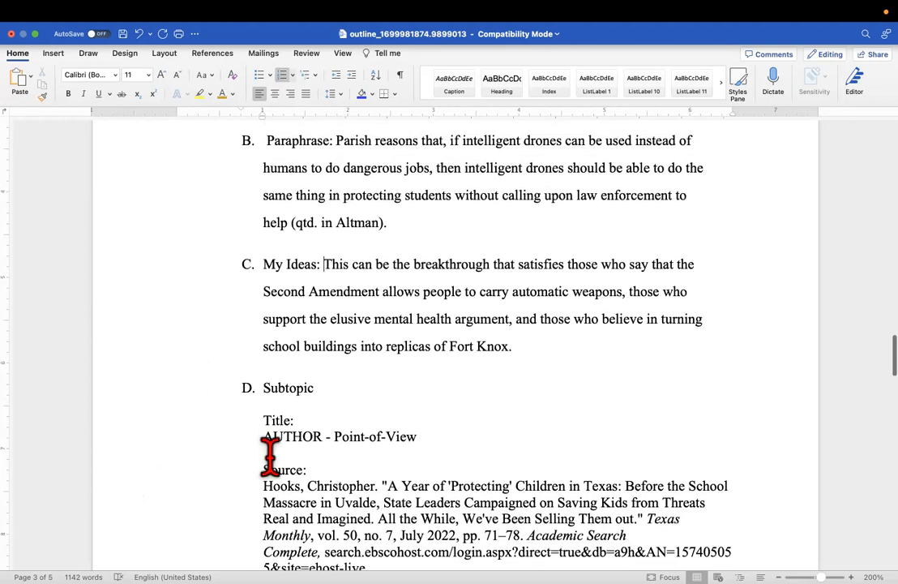
scroll(338, 464, down, 10)
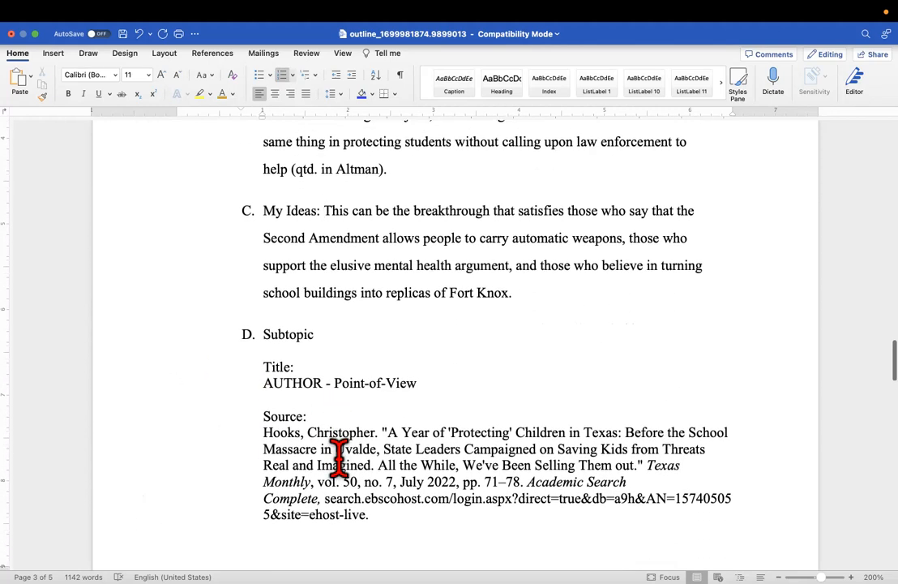
scroll(339, 457, down, 5)
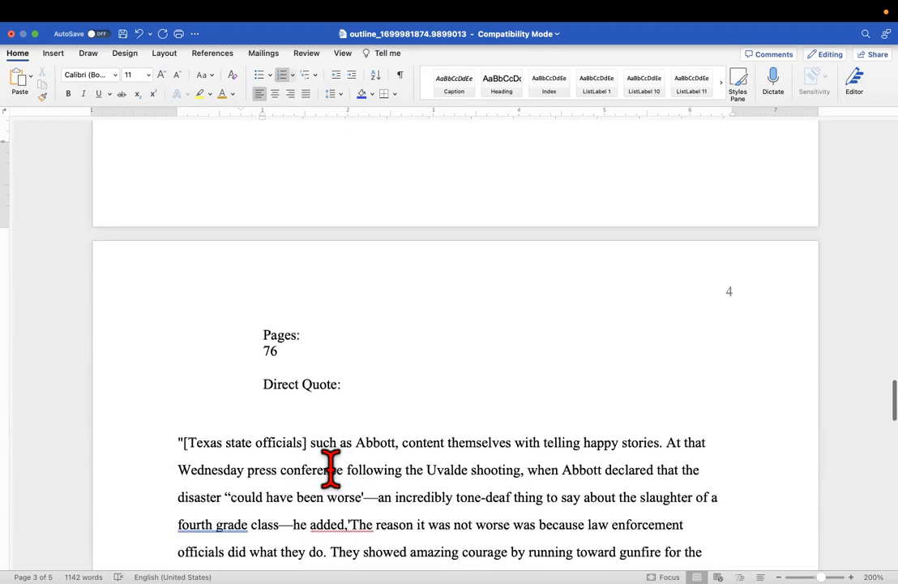
scroll(372, 444, up, 3)
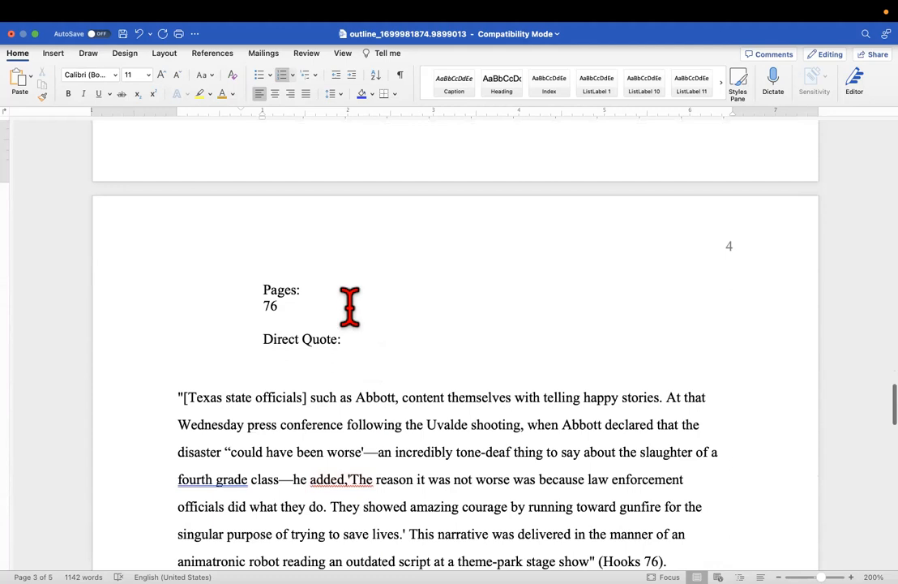
drag(287, 302, 250, 267)
key(BackSpace)
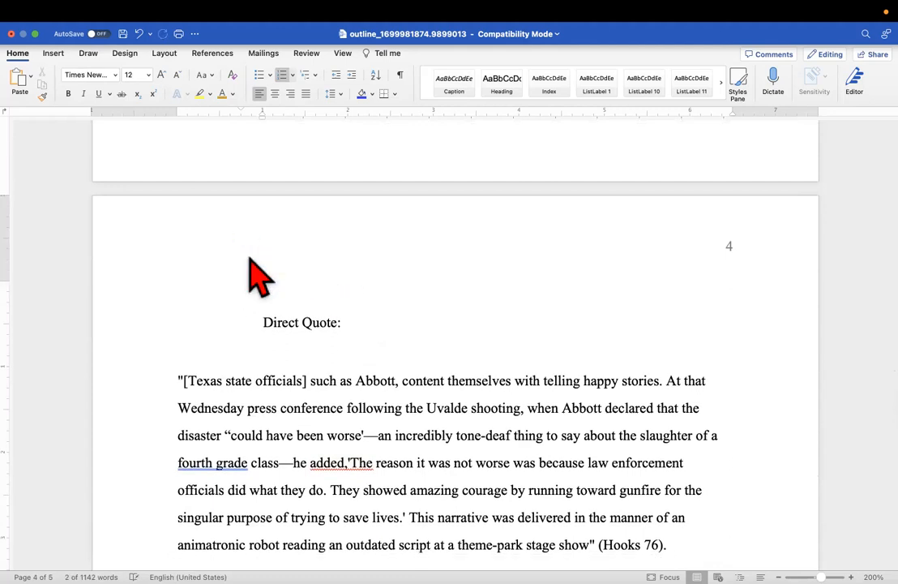
scroll(257, 272, up, 10)
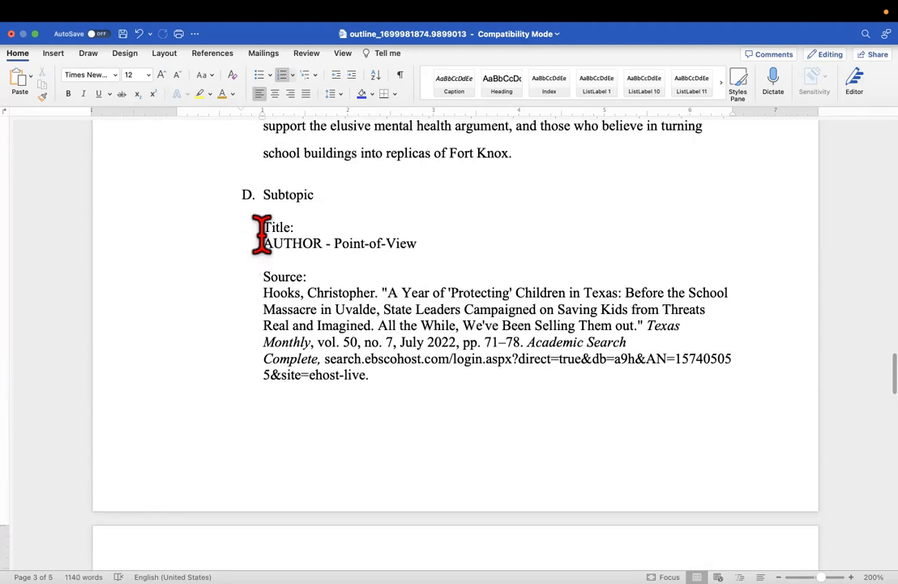
drag(261, 229, 421, 381)
key(BackSpace)
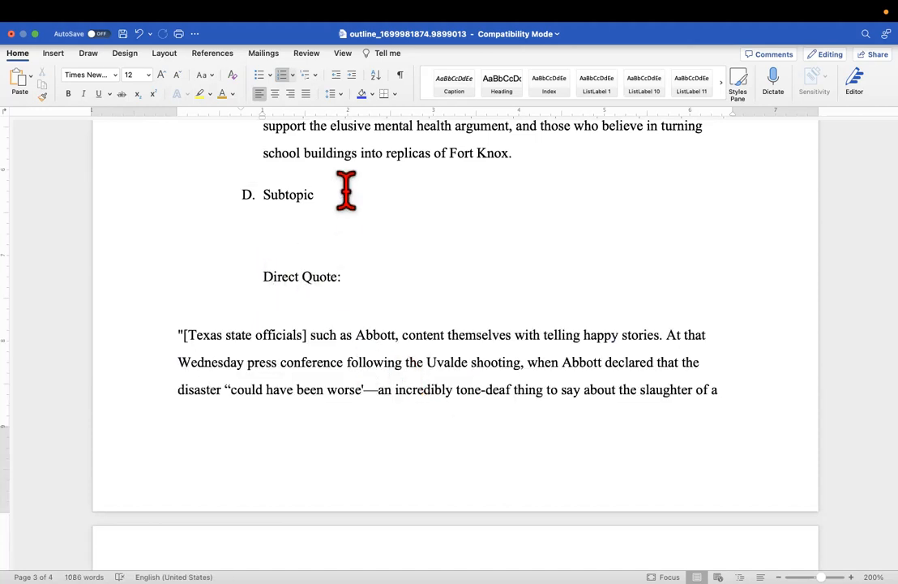
drag(346, 190, 269, 198)
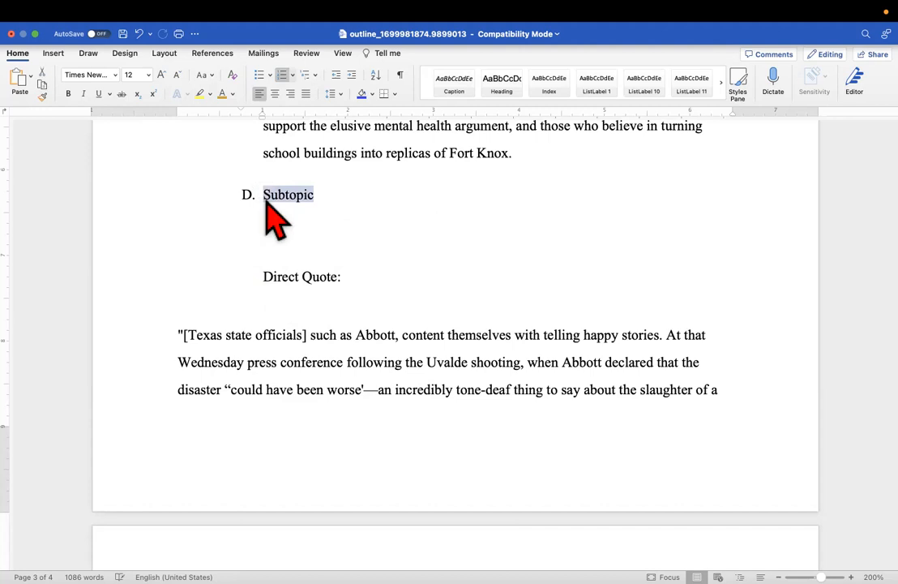
key(BackSpace)
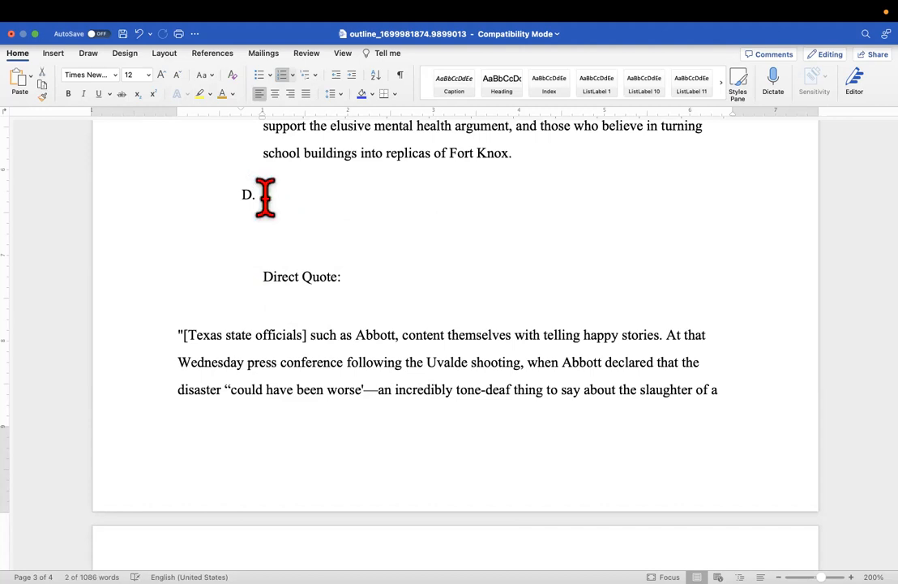
Join 'Direct Quote:' and the Hooks quotation onto item D, then start an empty item E
click(263, 276)
key(BackSpace)
key(BackSpace)
key(BackSpace)
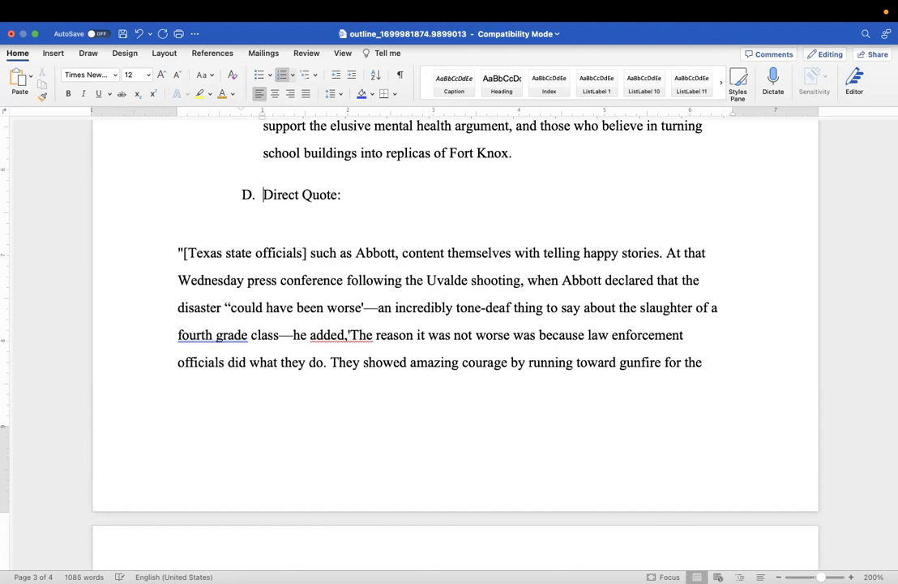
click(177, 254)
key(BackSpace)
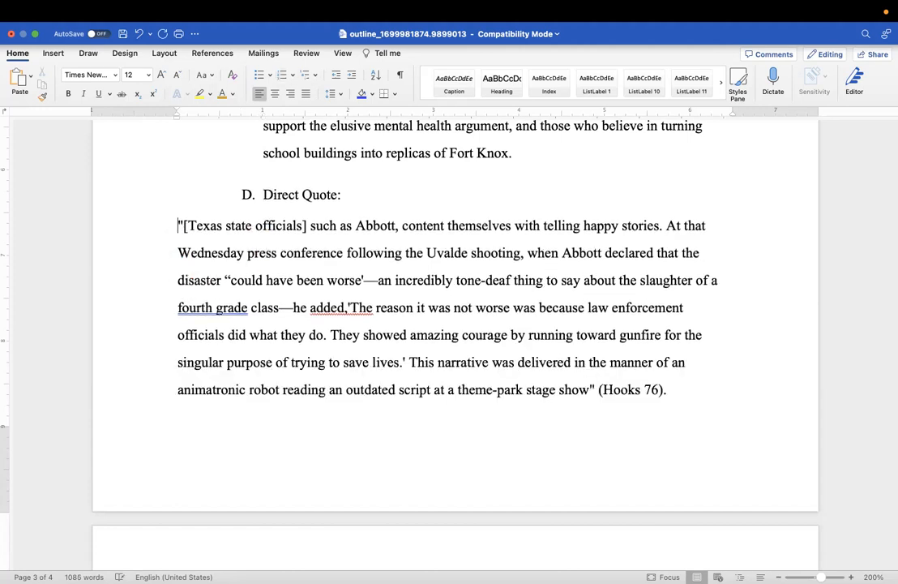
key(BackSpace)
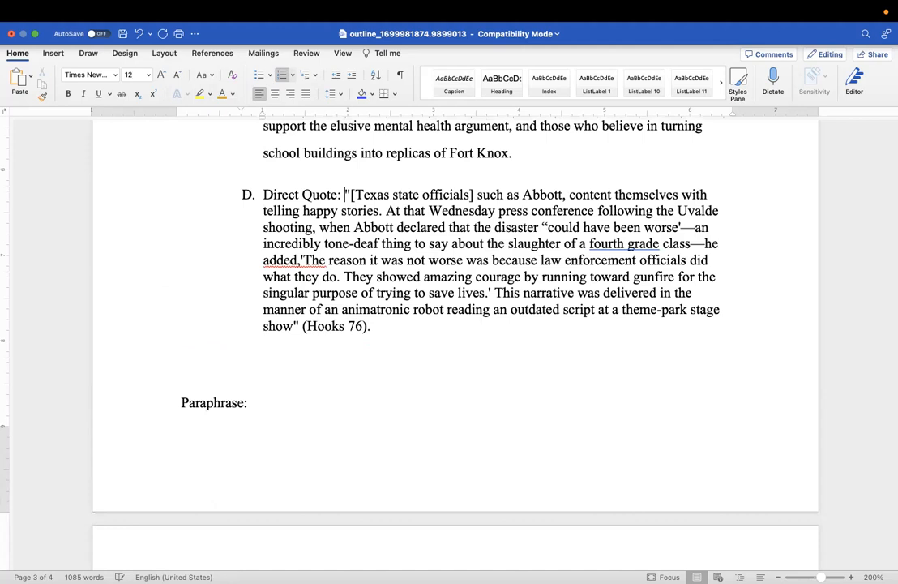
click(396, 325)
key(Return)
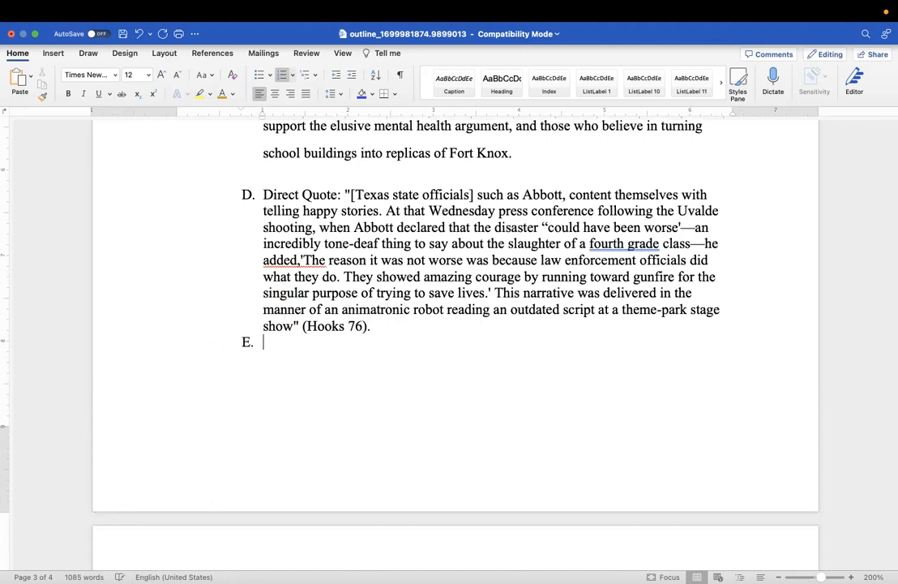
scroll(367, 368, down, 5)
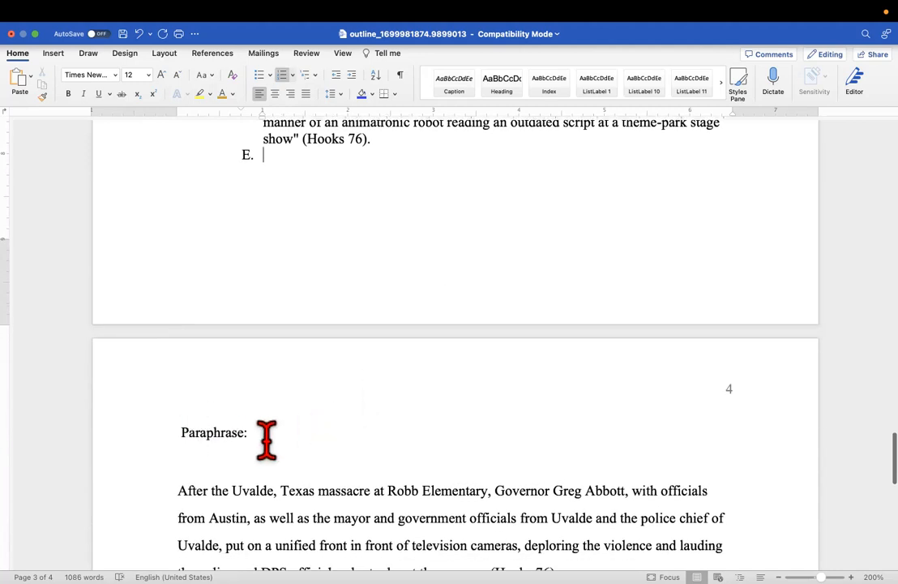
Remove the 'Paraphrase' label and join the paraphrase text onto item E
click(183, 433)
double_click(181, 432)
key(BackSpace)
key(BackSpace)
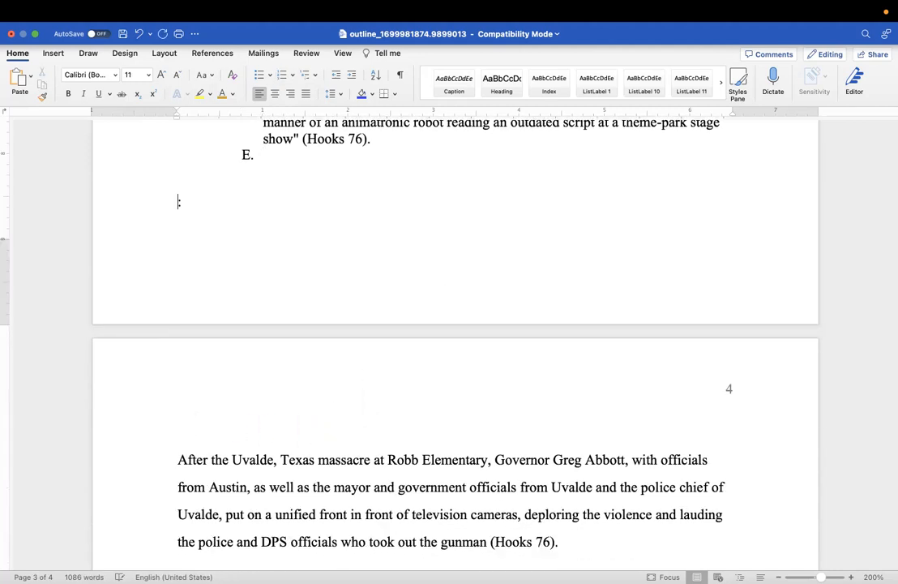
key(BackSpace)
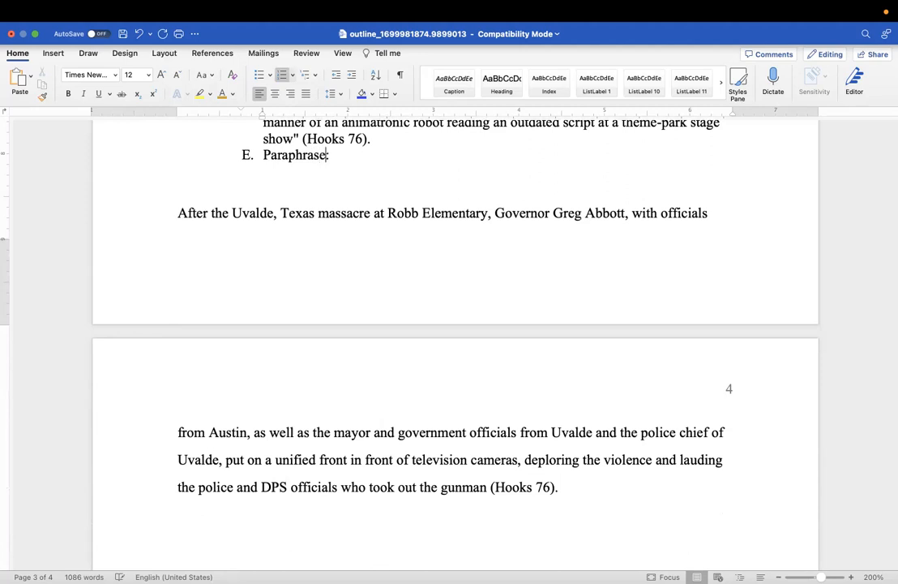
key(Down)
key(Down)
key(BackSpace)
key(BackSpace)
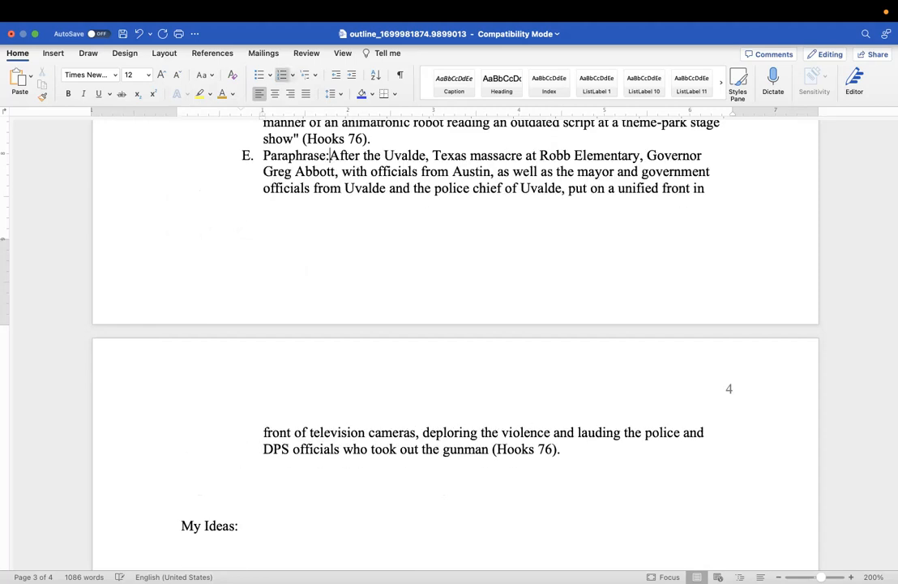
scroll(202, 294, down, 2)
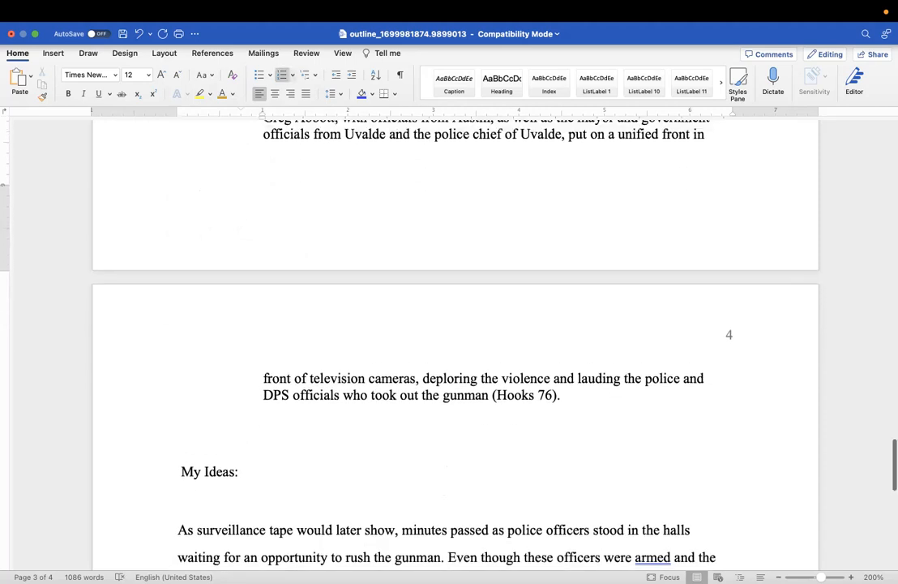
scroll(202, 293, up, 4)
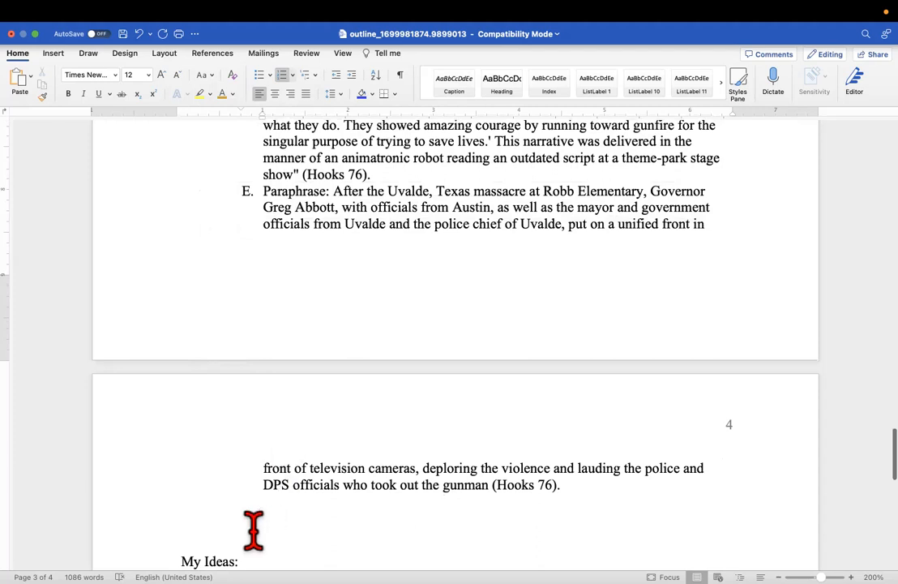
Start item F after (Hooks 76). and pull 'My Ideas:' and its surveillance-tape paragraph onto it
click(570, 485)
key(Return)
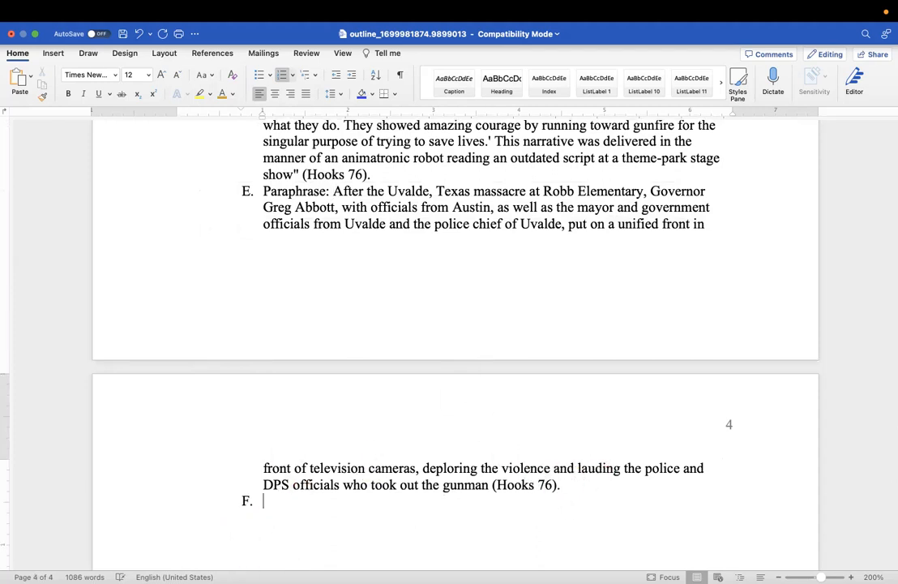
scroll(454, 324, down, 5)
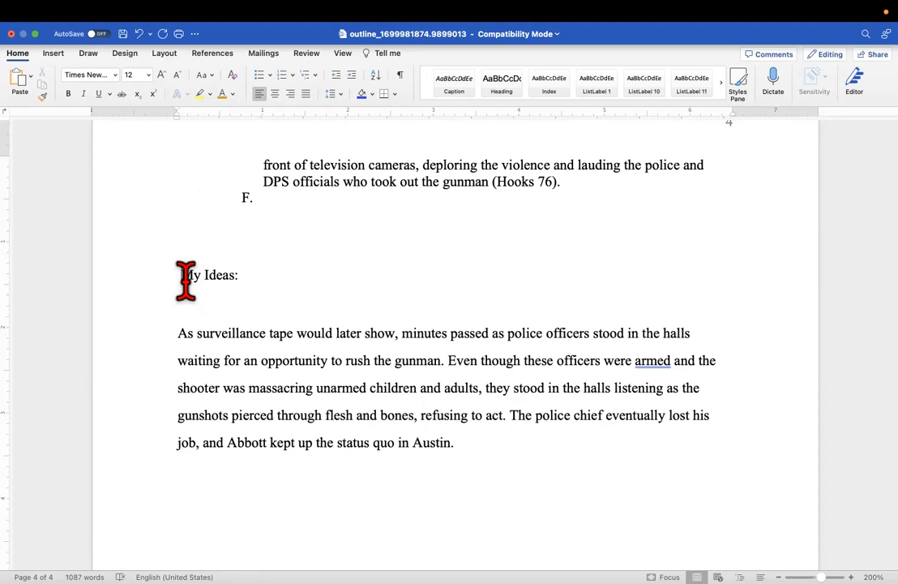
click(182, 276)
key(BackSpace)
key(BackSpace)
key(BackSpace)
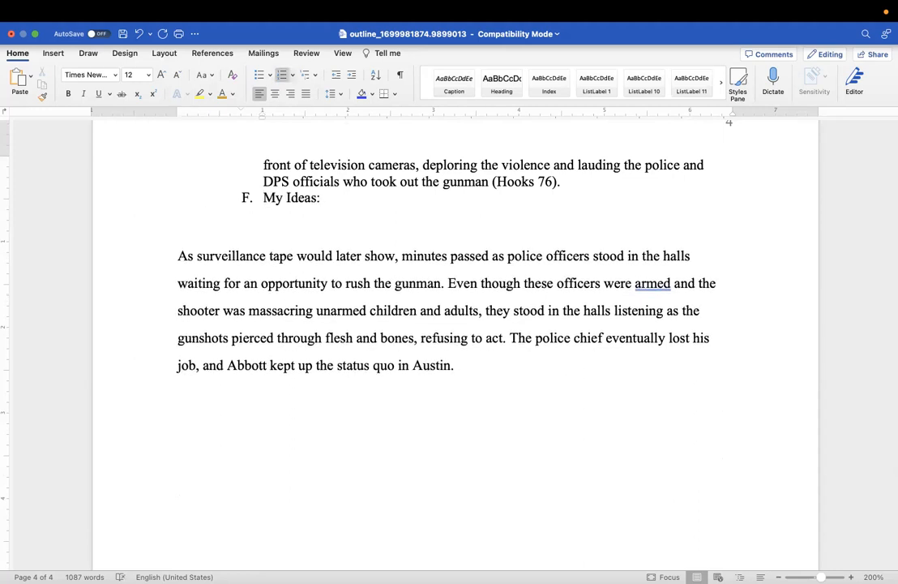
click(178, 256)
key(BackSpace)
key(BackSpace)
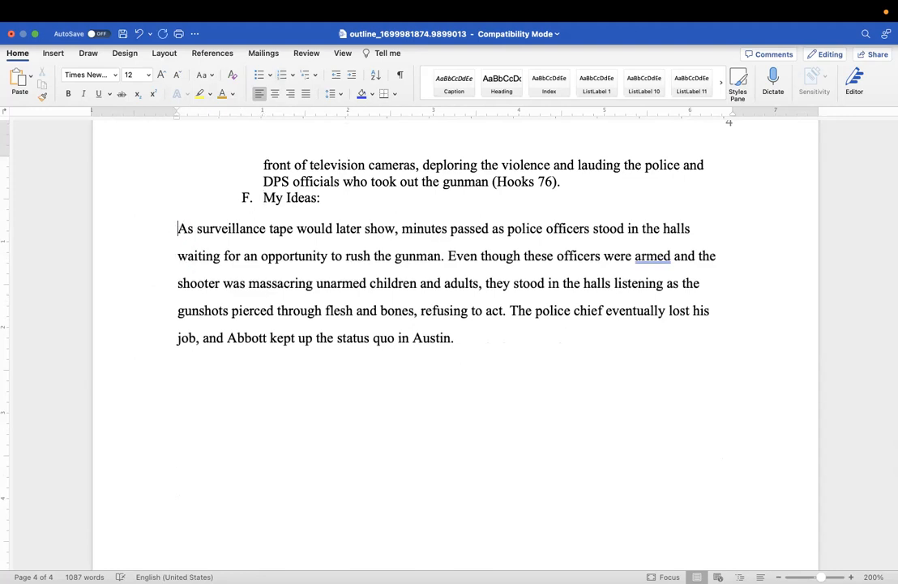
scroll(154, 291, down, 2)
scroll(162, 288, up, 10)
scroll(158, 292, up, 8)
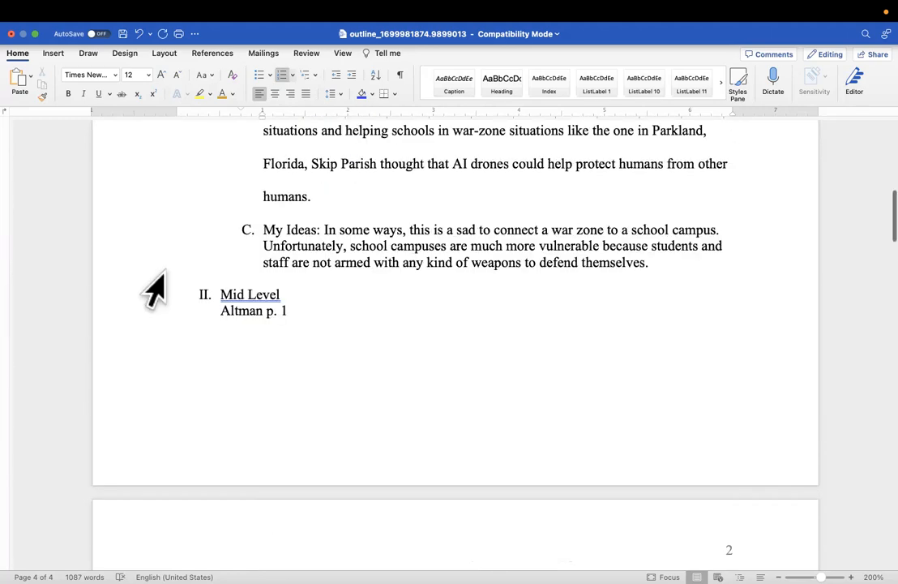
Insert 'Aeronautic Engineer' before 'Outline' in the document title
scroll(297, 260, up, 3)
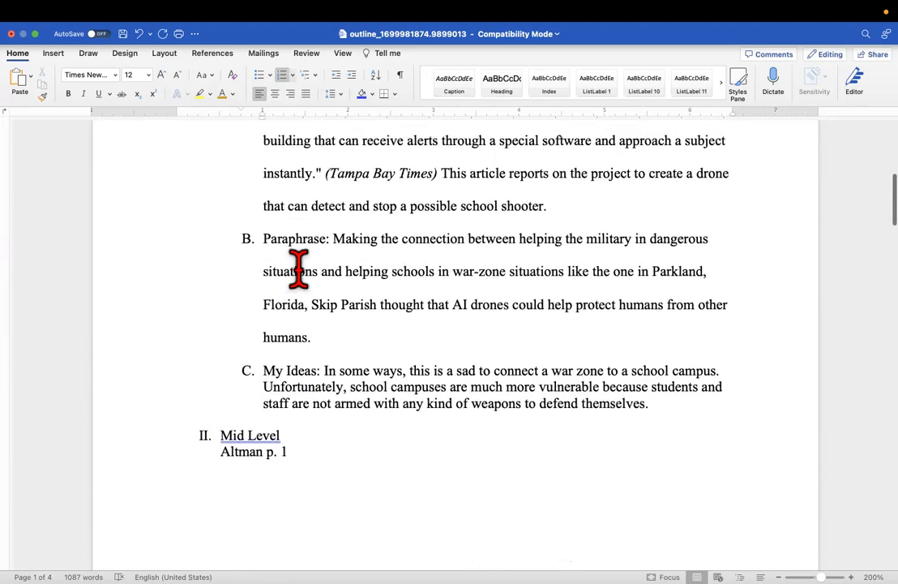
scroll(299, 268, down, 1)
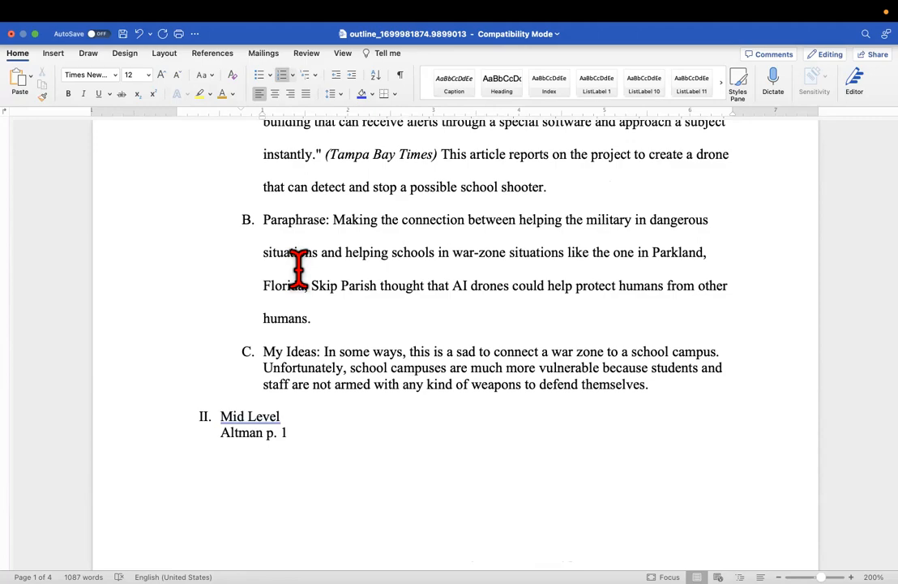
scroll(466, 321, down, 10)
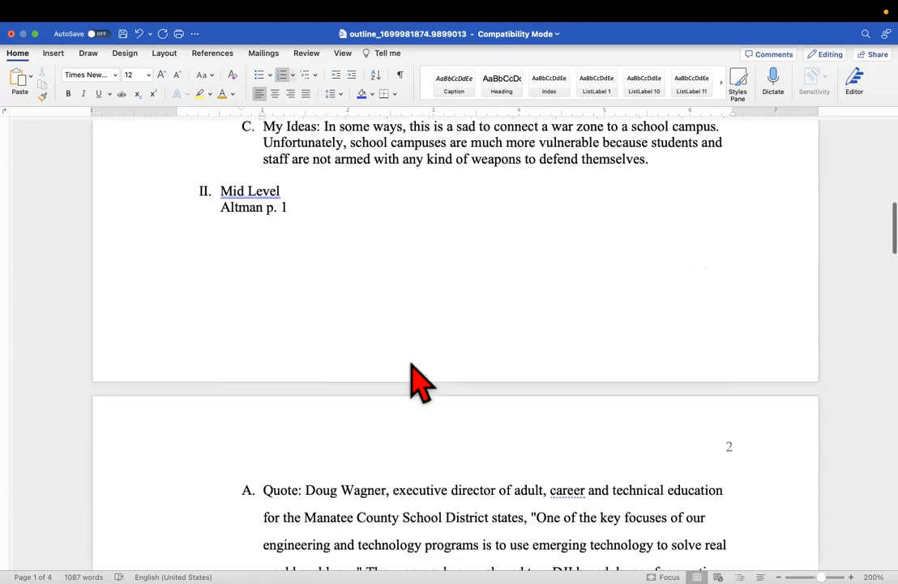
scroll(410, 361, down, 8)
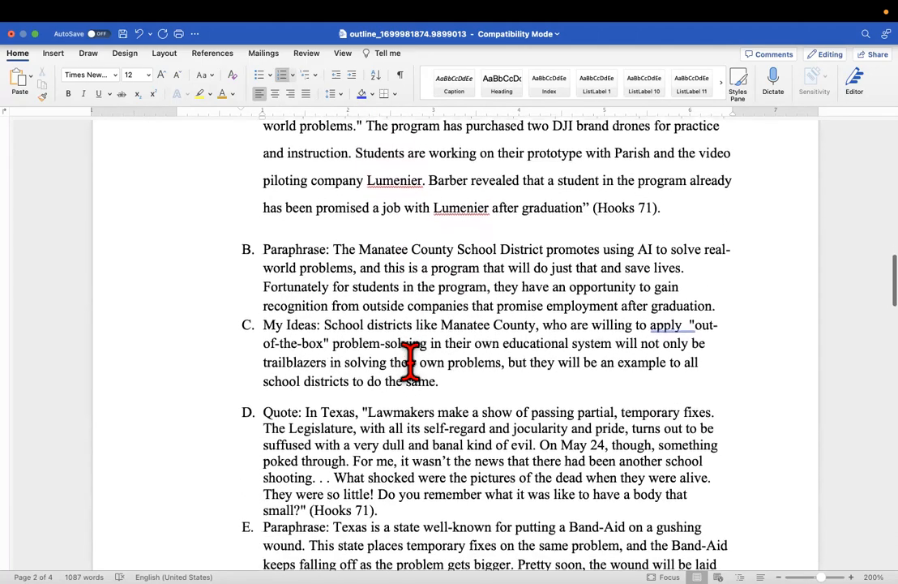
scroll(410, 361, up, 20)
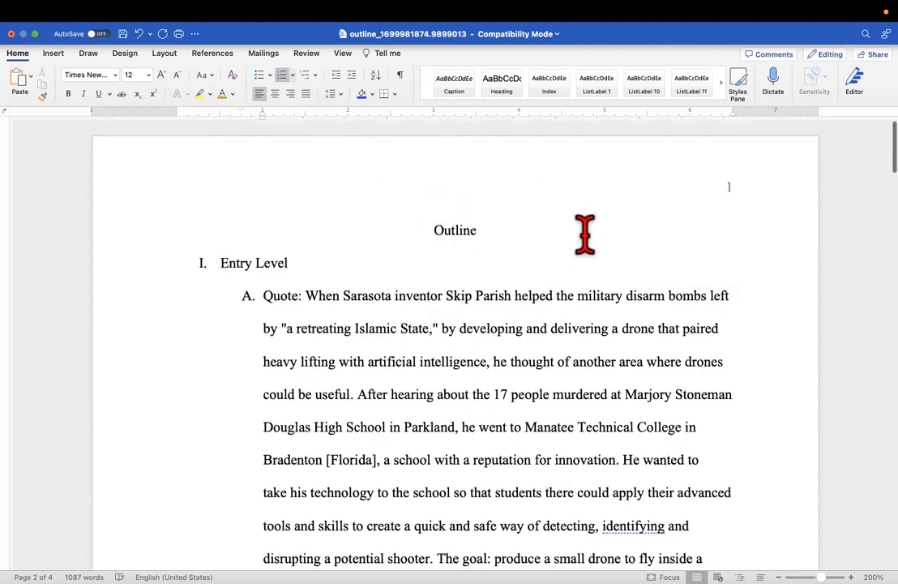
click(435, 223)
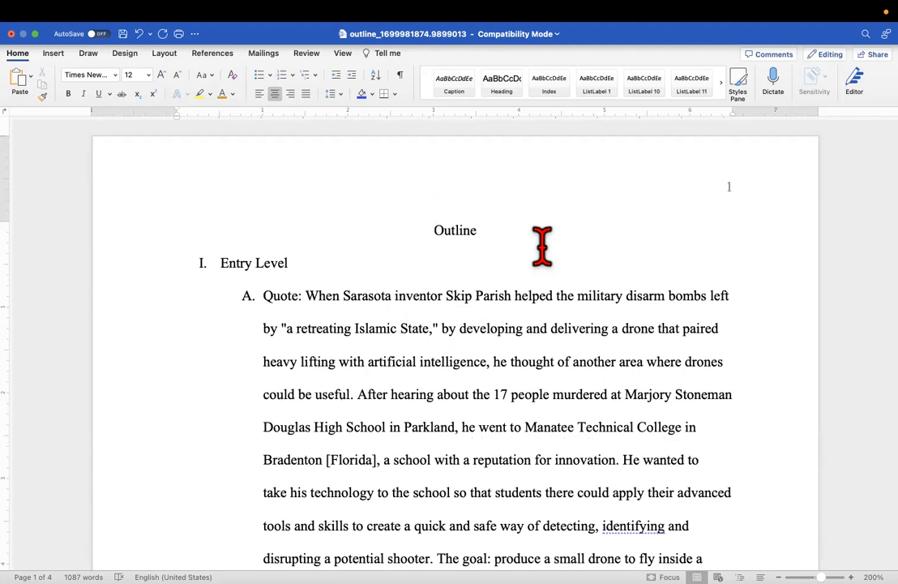
text(Aeronautic)
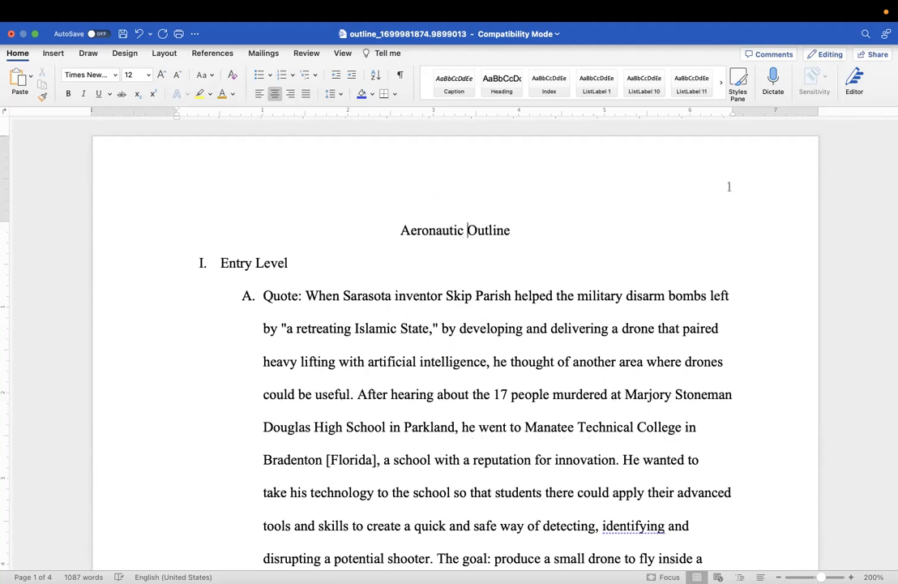
text( Engineer)
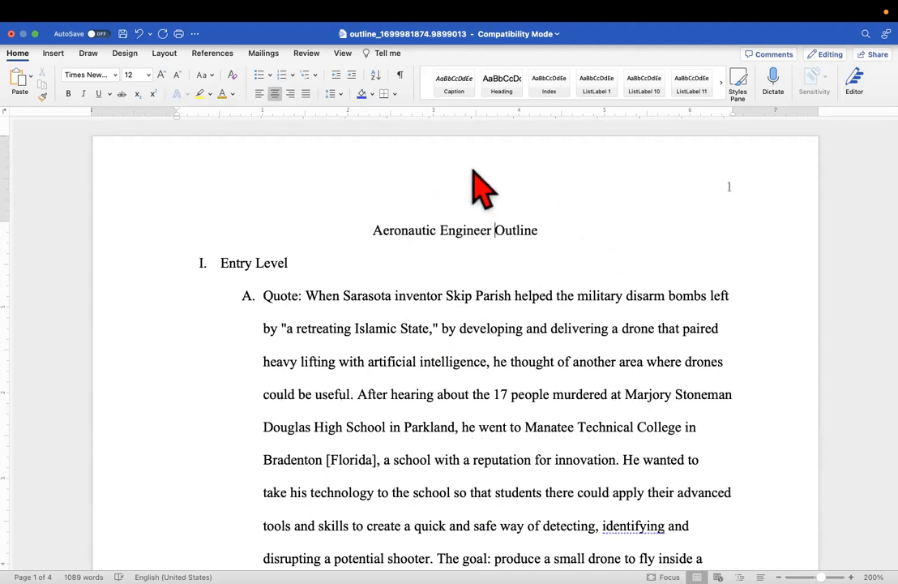
Add an empty line above the 'Aeronautic Engineer Outline' title
click(374, 230)
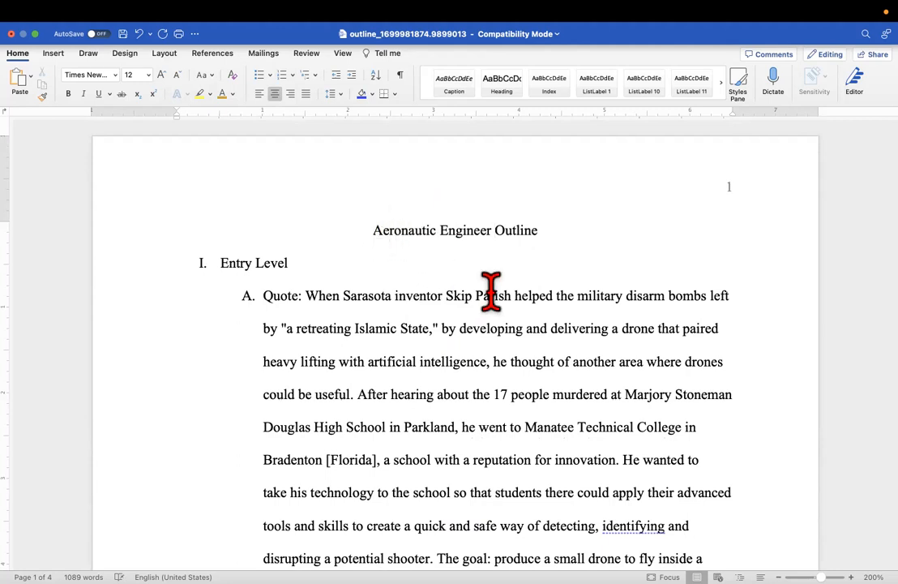
click(393, 231)
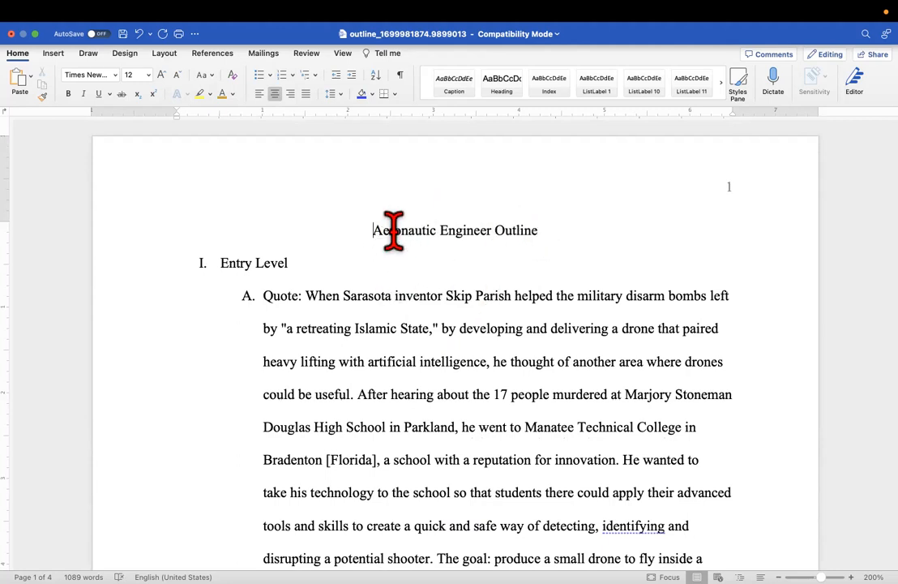
key(Return)
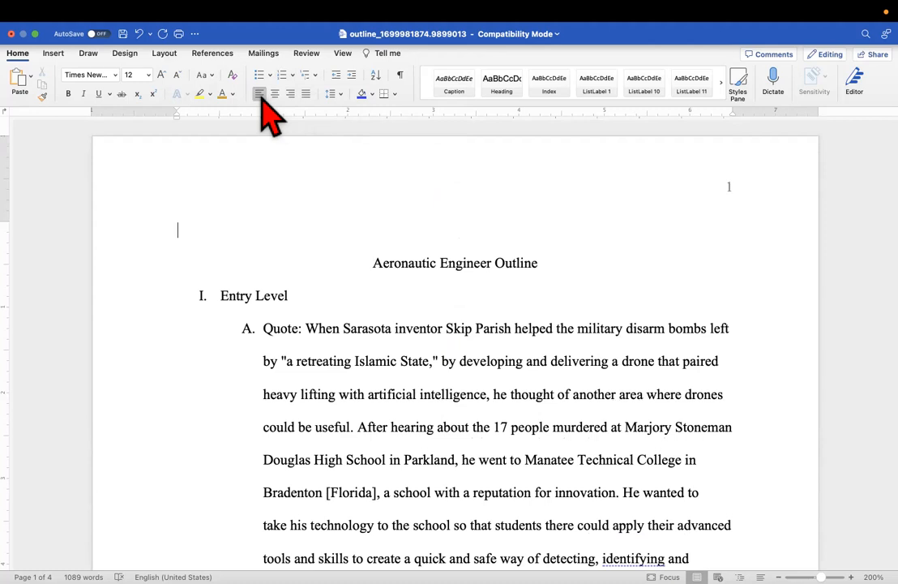
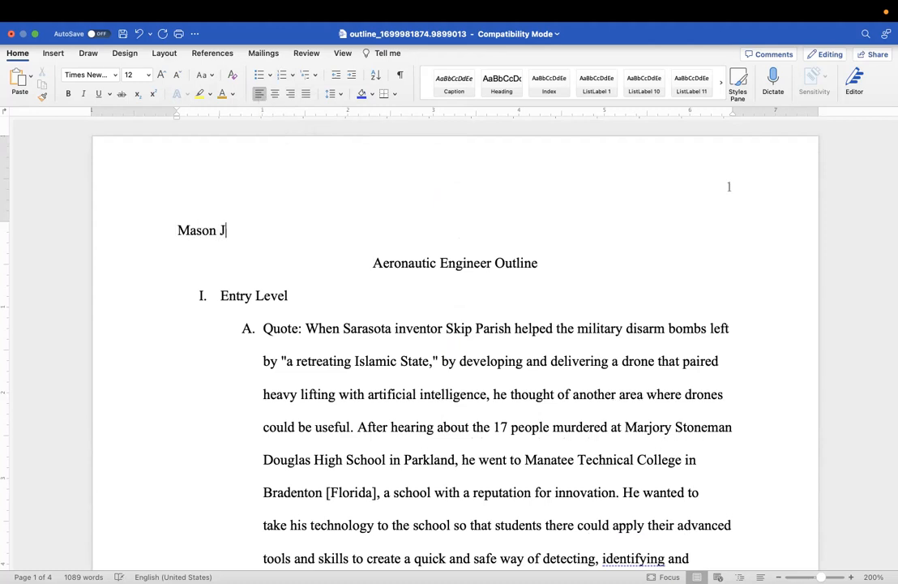
Type the heading lines: student's name, instructor's name, ENGL-1302.21102 and 19 November 2023
key(Return)
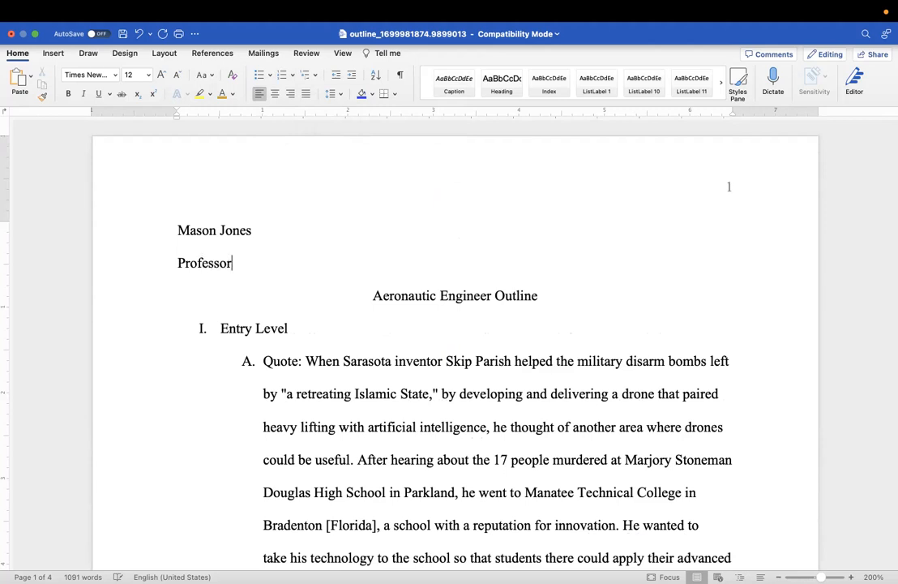
text(Professor Hollon)
key(Return)
text(ENGL-1302.21102)
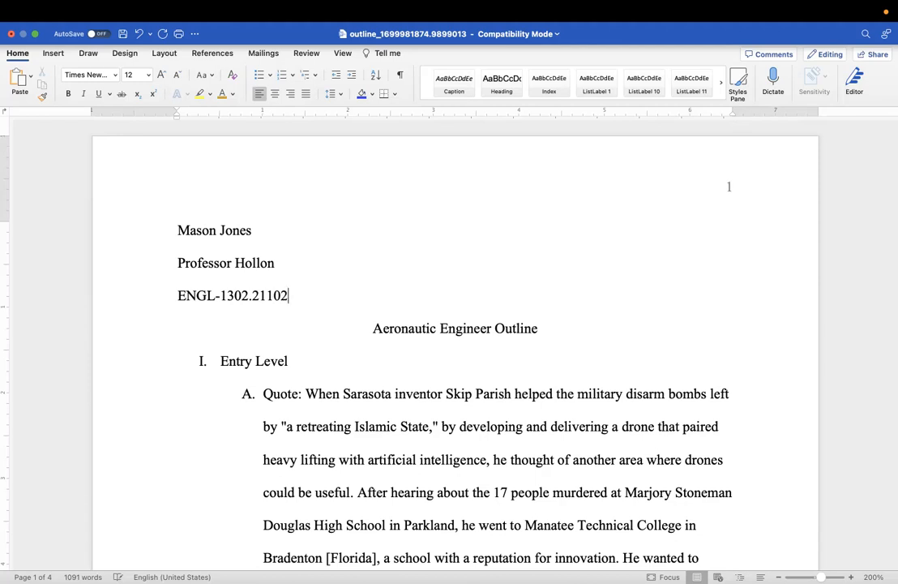
key(Return)
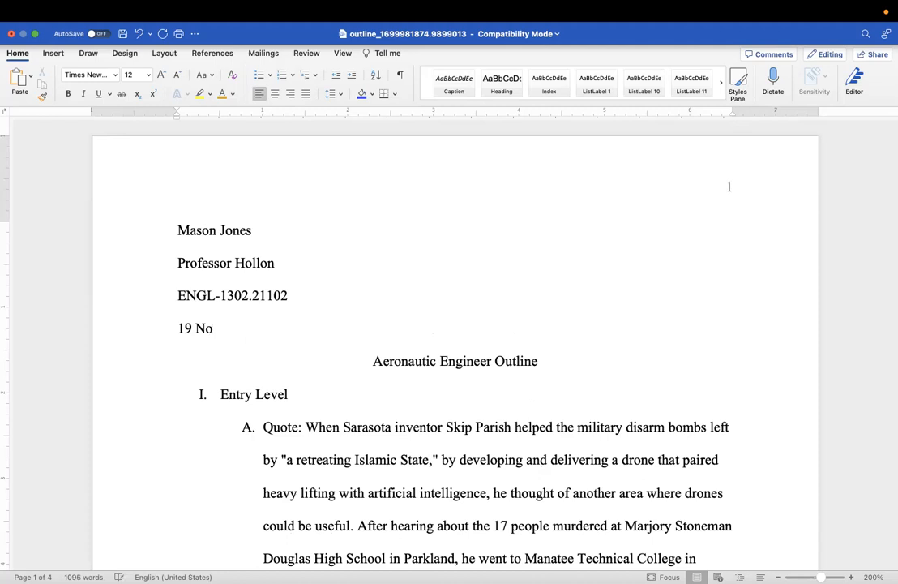
text(ember 2)
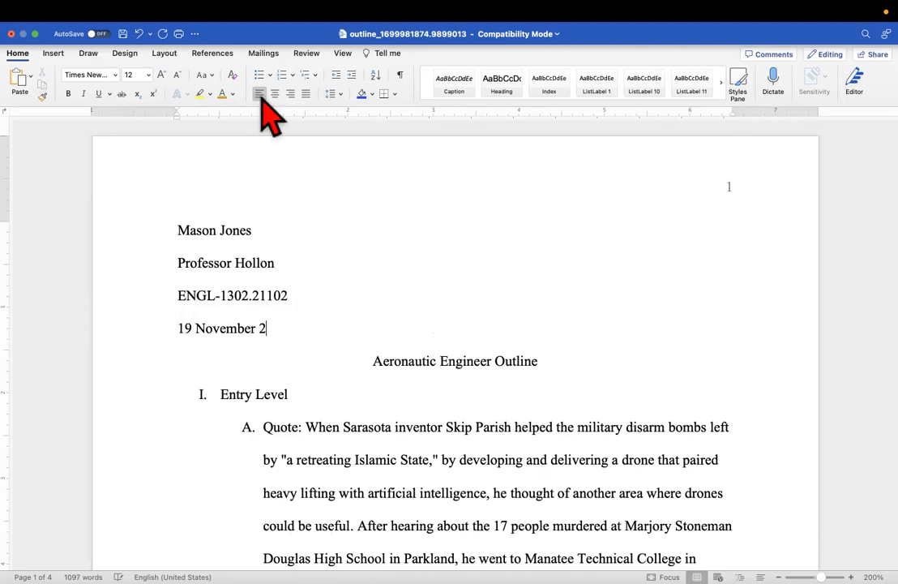
text(023)
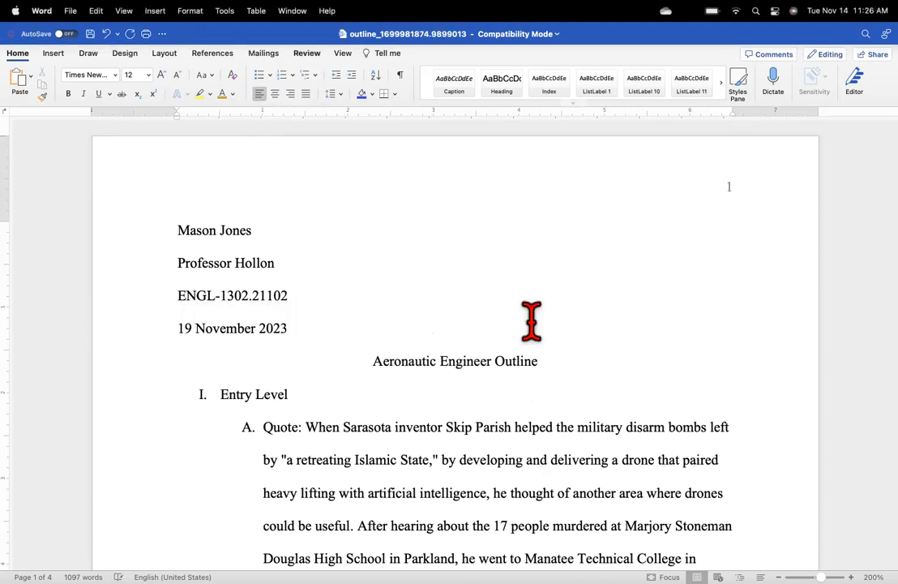
Add the student's last name before the page number in the header and return to the body
key(Up)
key(Up)
key(Up)
double_click(717, 190)
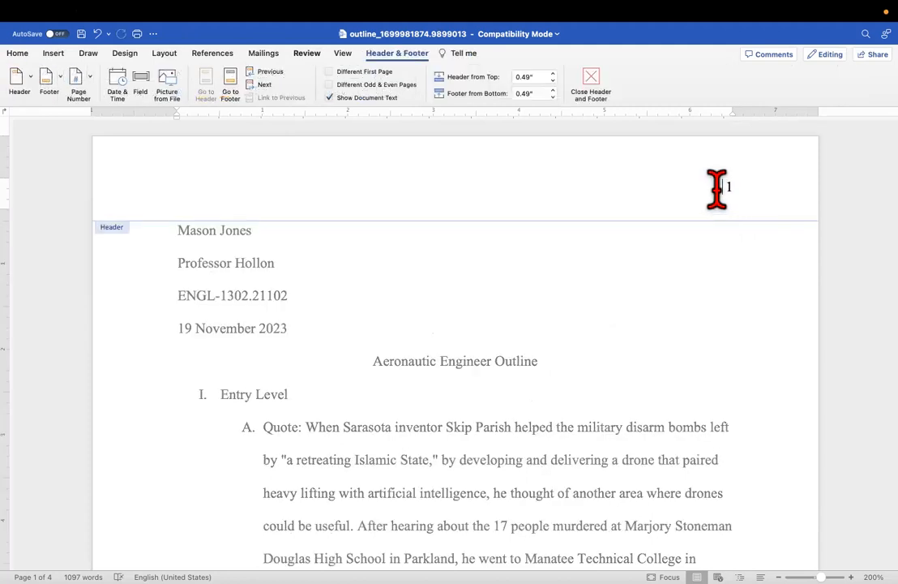
text(Jones)
double_click(547, 340)
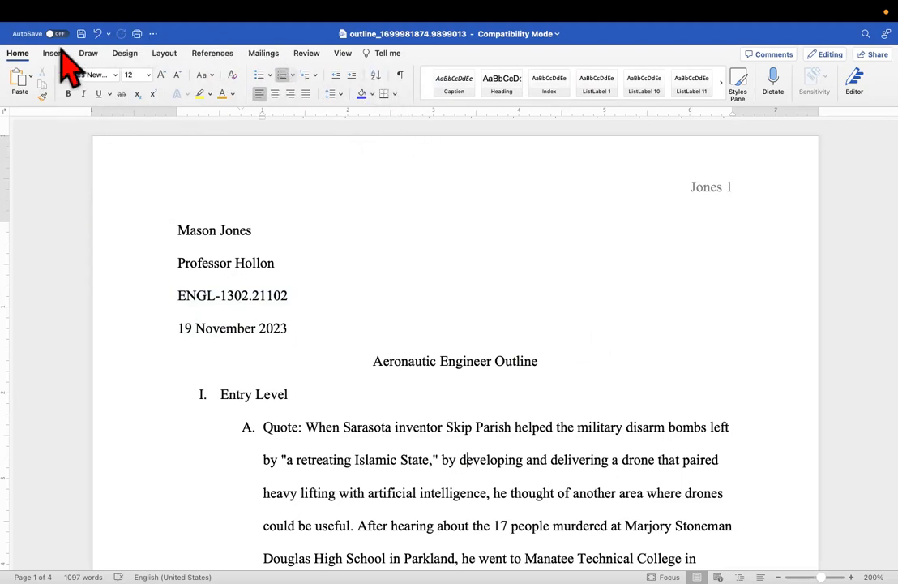
Select the entire document and bring up its paragraph settings
click(62, 268)
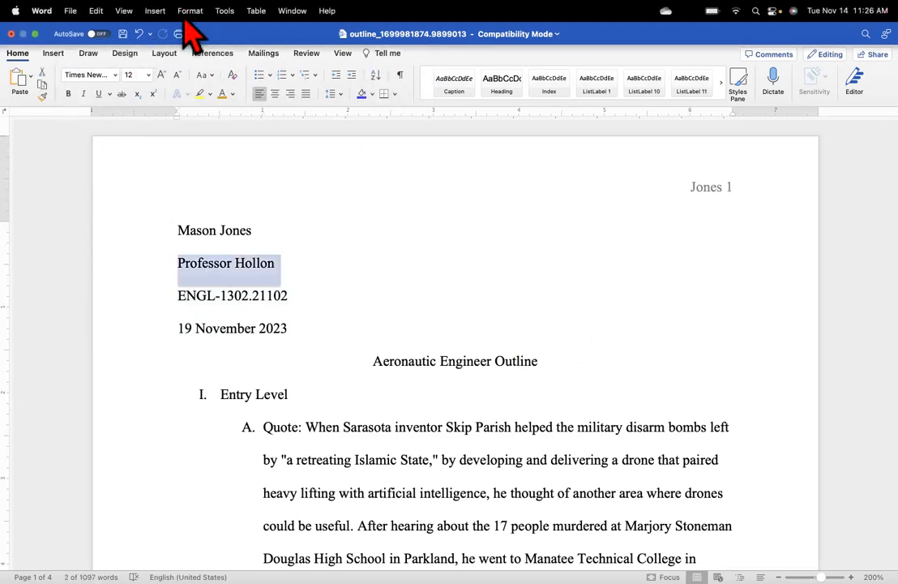
click(97, 13)
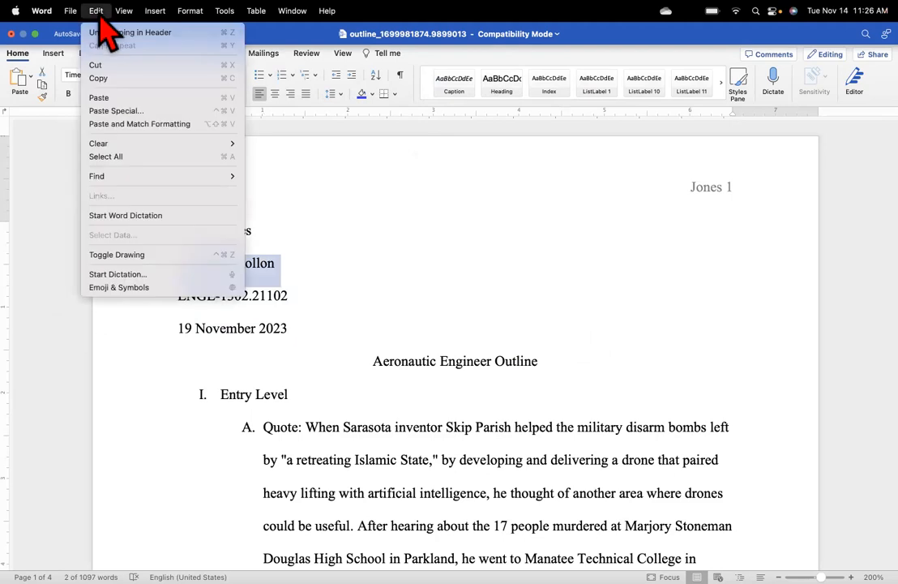
click(131, 157)
right_click(403, 337)
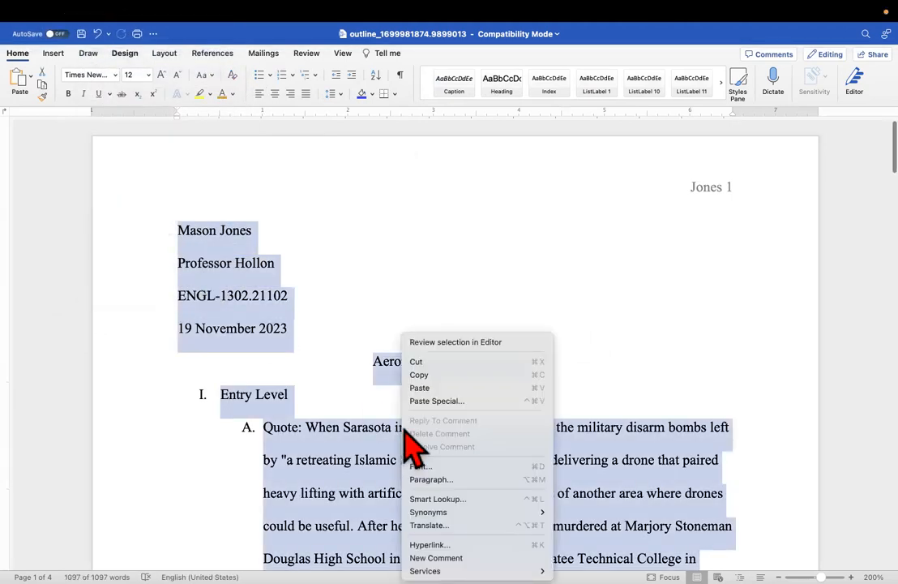
click(456, 480)
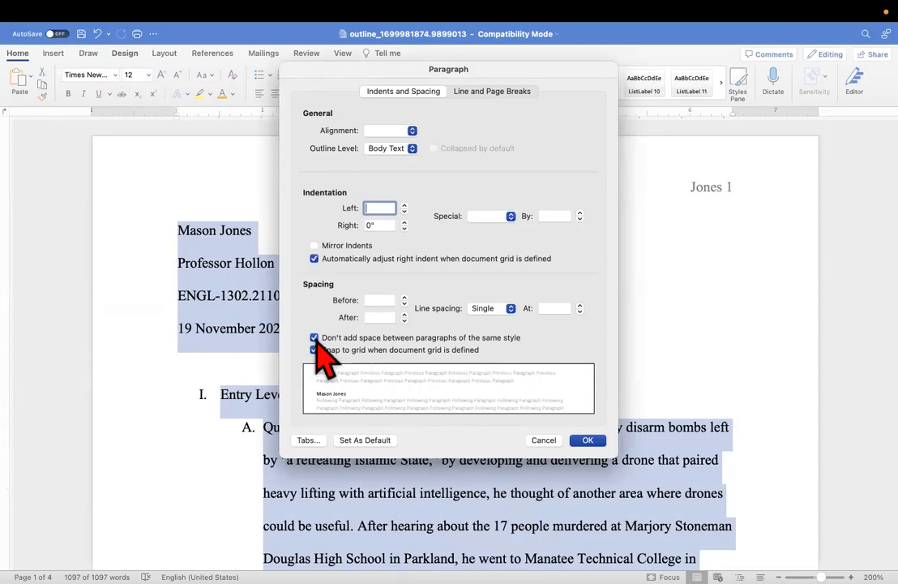
Set spacing Before and After to 0, left indent 0", left alignment, single line spacing
click(391, 299)
text(0)
click(381, 317)
text(0)
click(377, 207)
text(0)
click(412, 131)
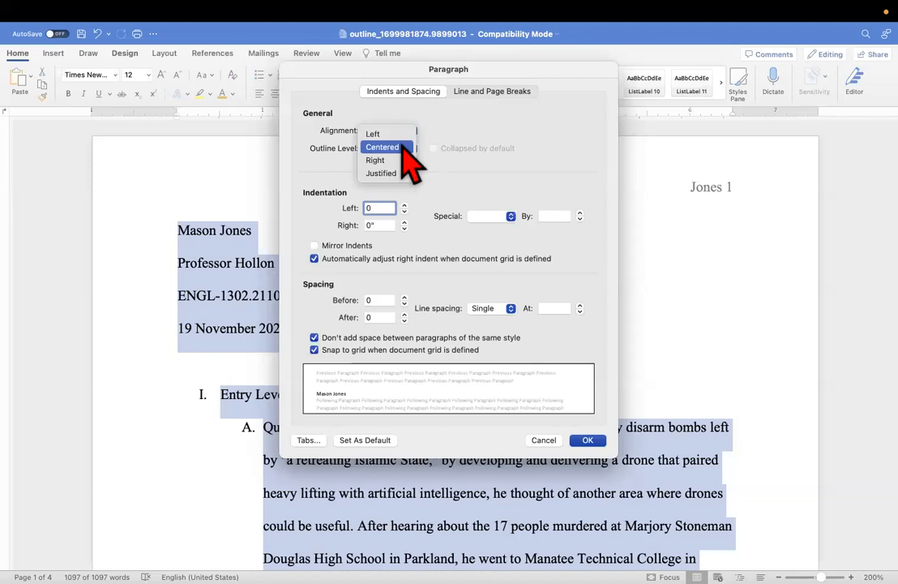
click(403, 135)
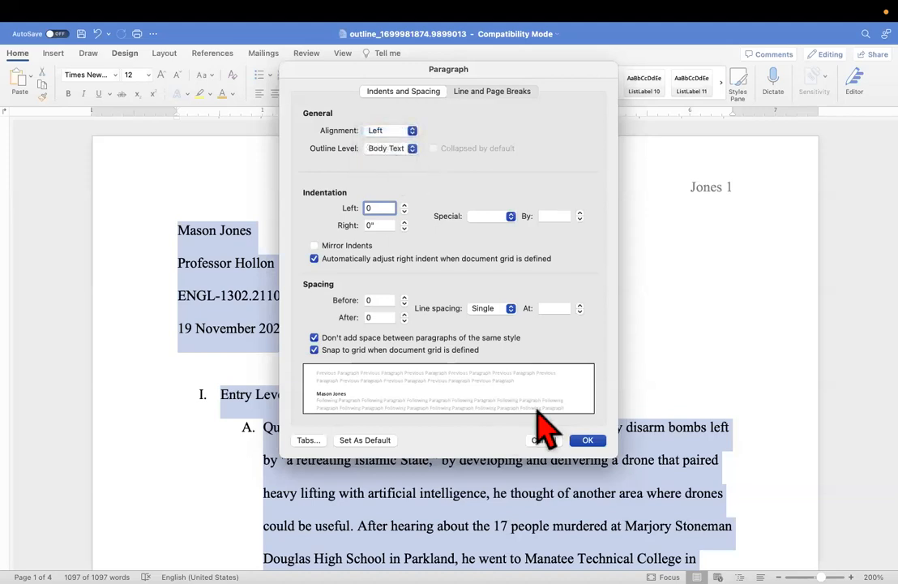
click(588, 440)
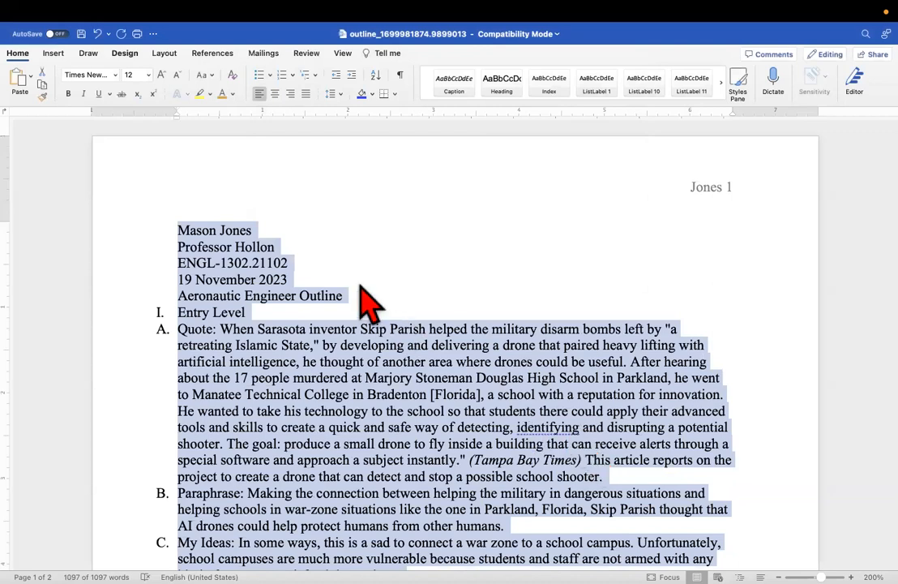
click(220, 215)
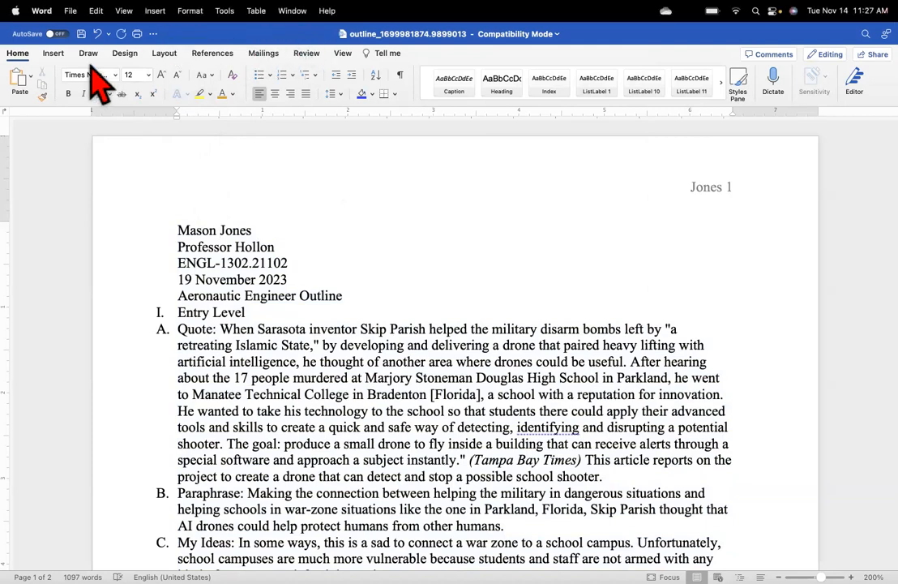
Undo the single-spacing reformat, then set the document's line spacing to 2.0
click(70, 11)
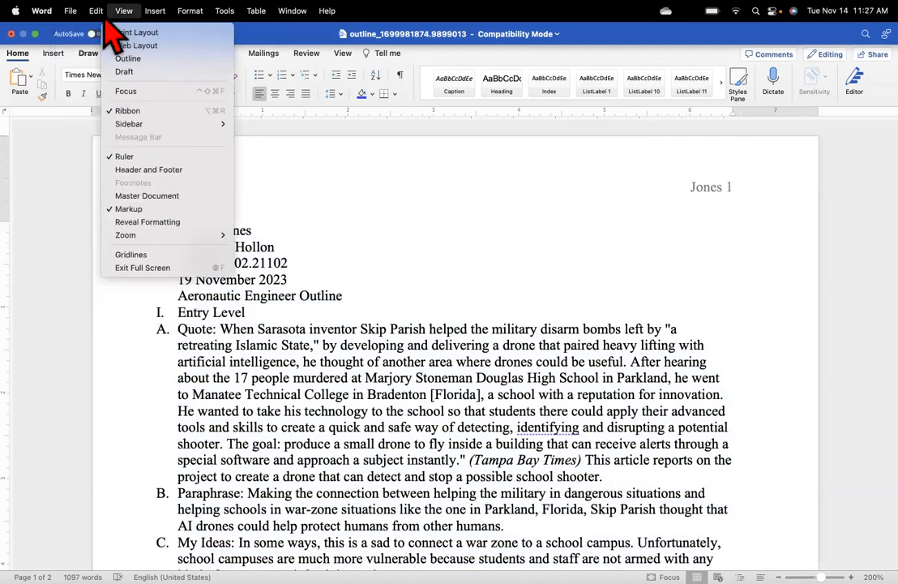
mouse_move(96, 10)
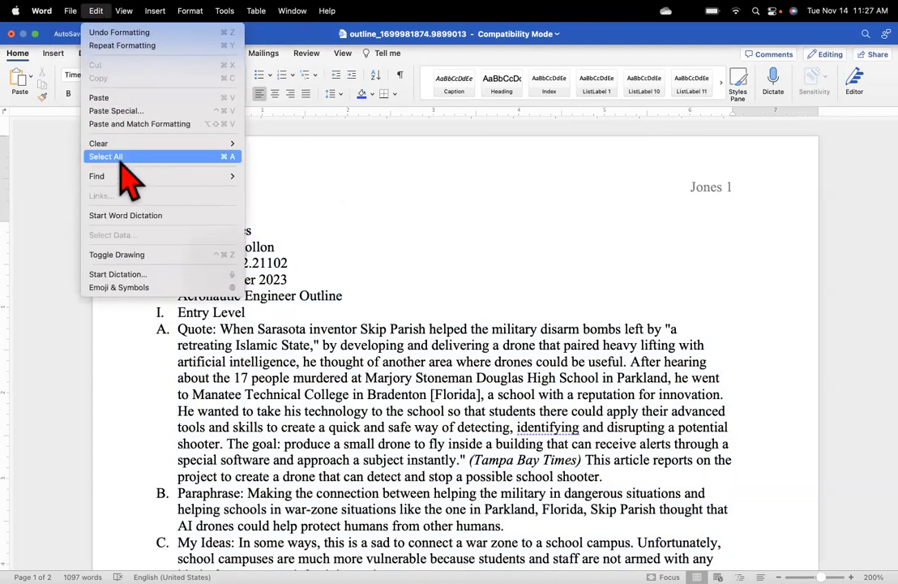
click(62, 179)
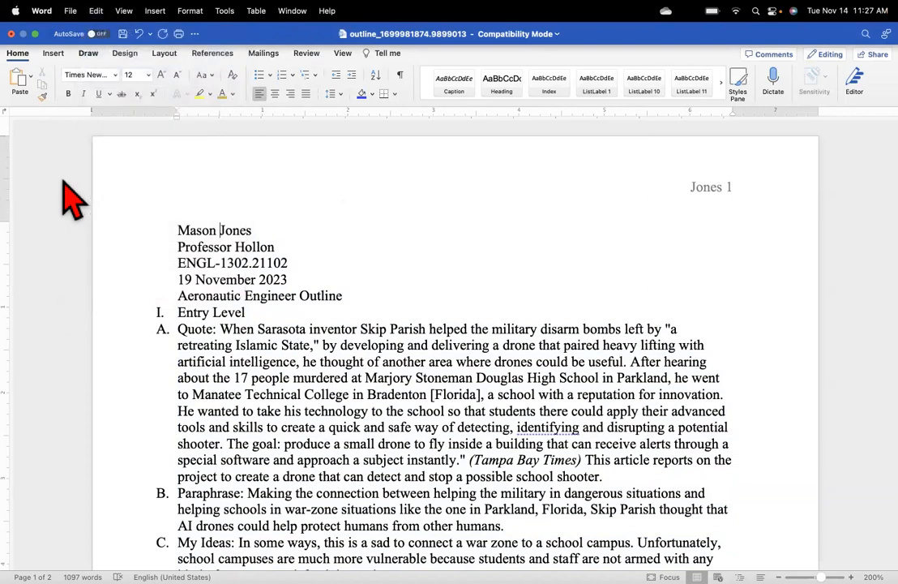
click(140, 36)
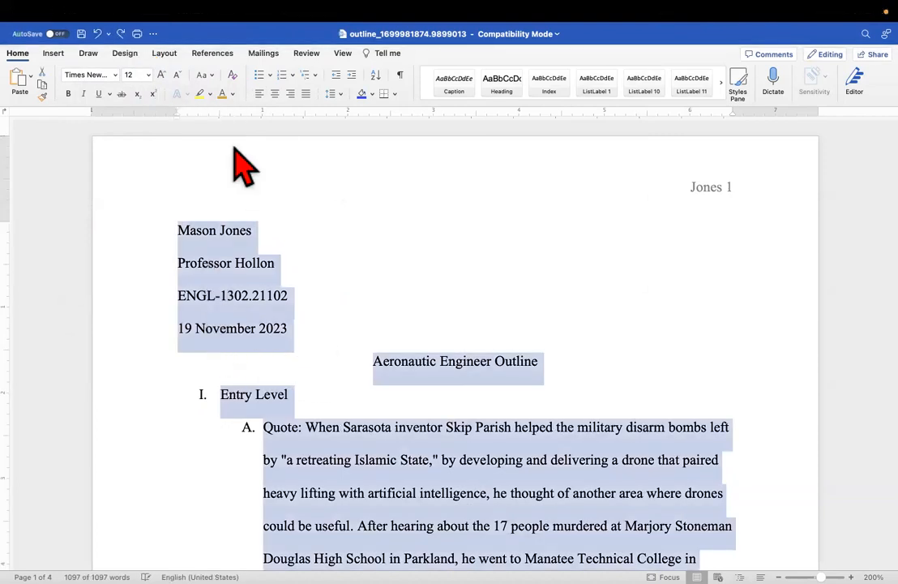
click(340, 94)
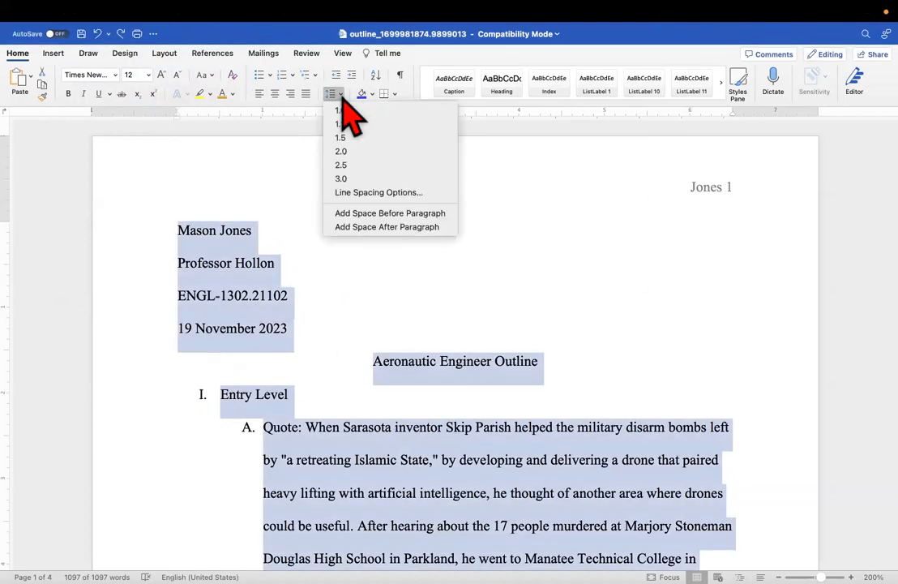
click(351, 153)
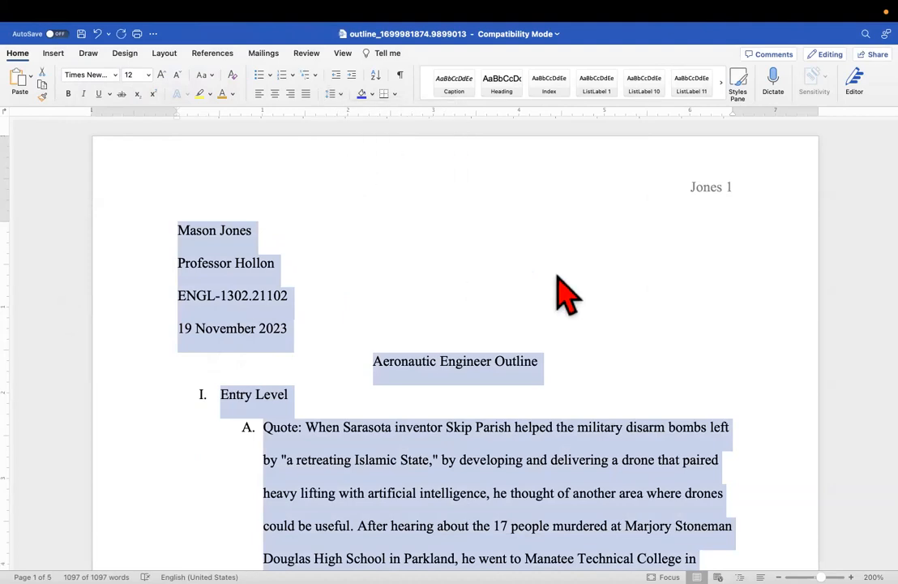
click(537, 261)
Remove the stray blank line below 'themselves.' above the Mid Level heading
scroll(422, 430, down, 10)
scroll(422, 427, down, 8)
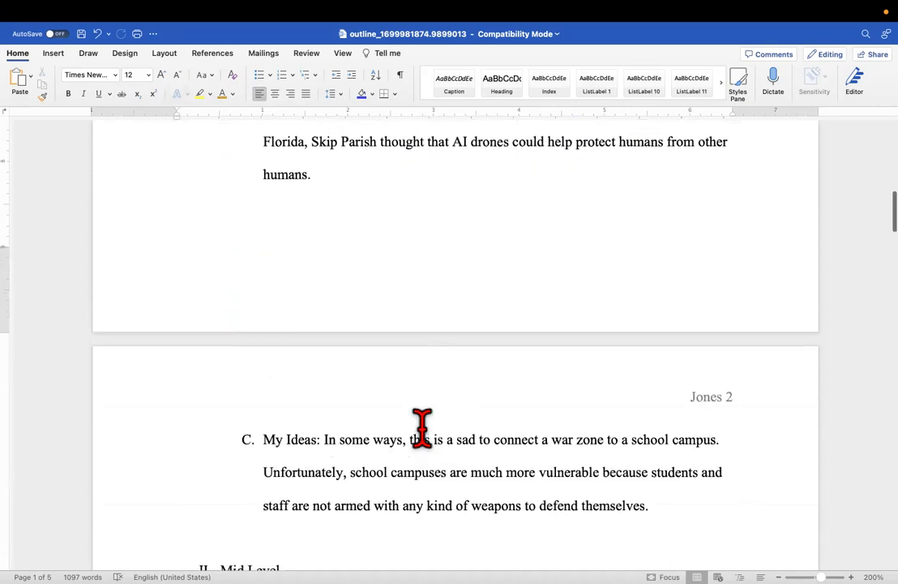
click(311, 464)
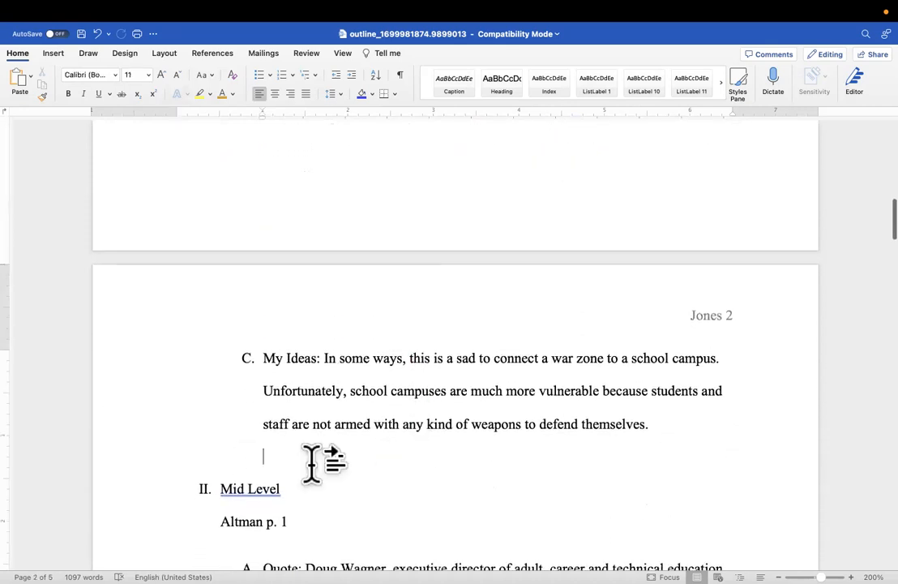
key(BackSpace)
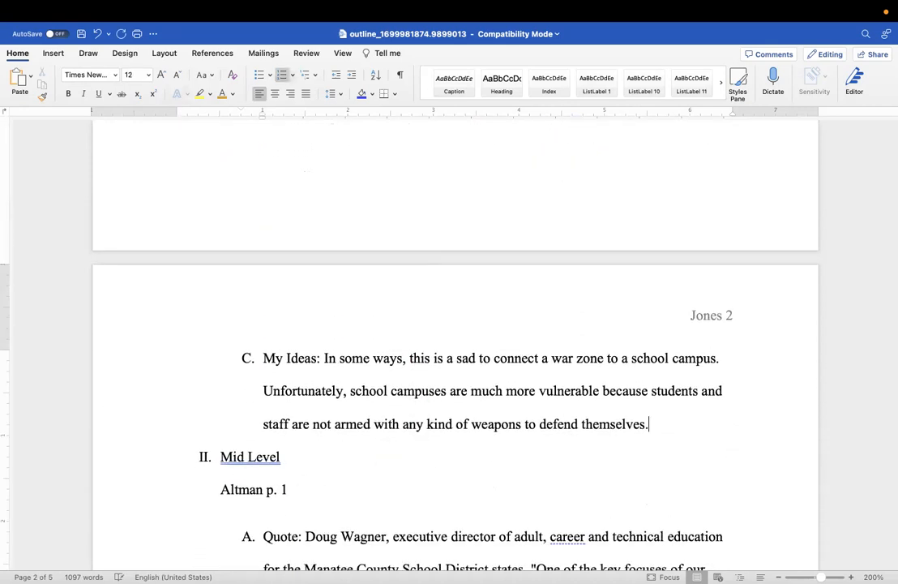
Select a block of outline text and review its Line Spacing options
scroll(310, 464, down, 10)
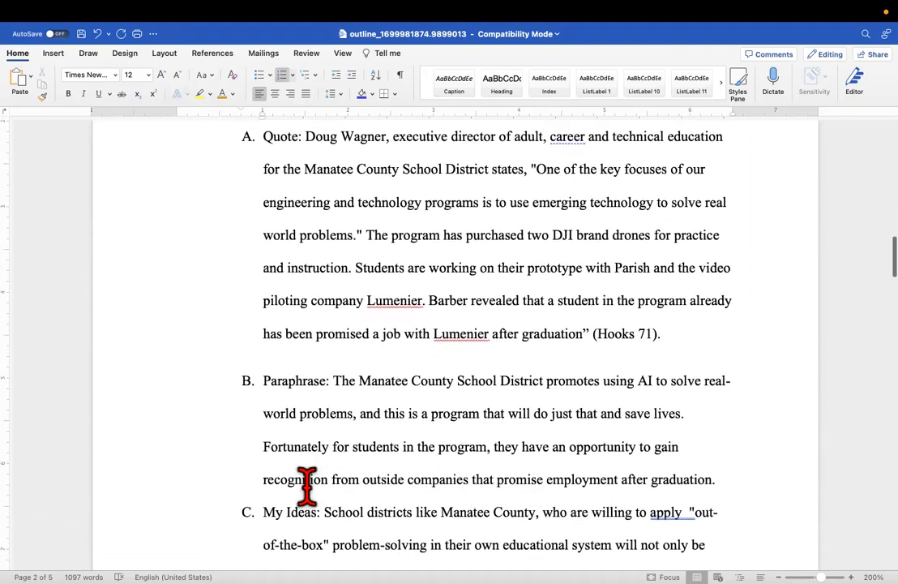
scroll(372, 448, down, 5)
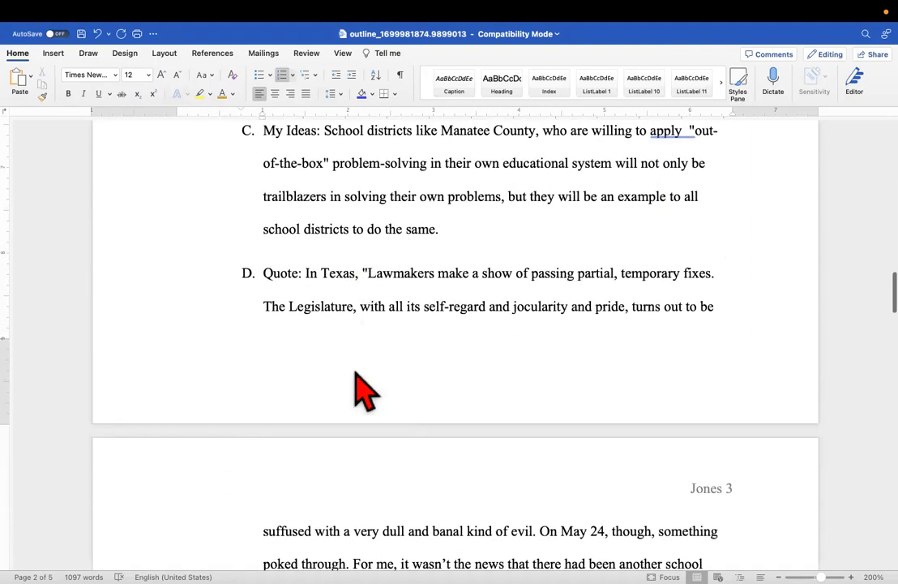
scroll(324, 526, up, 20)
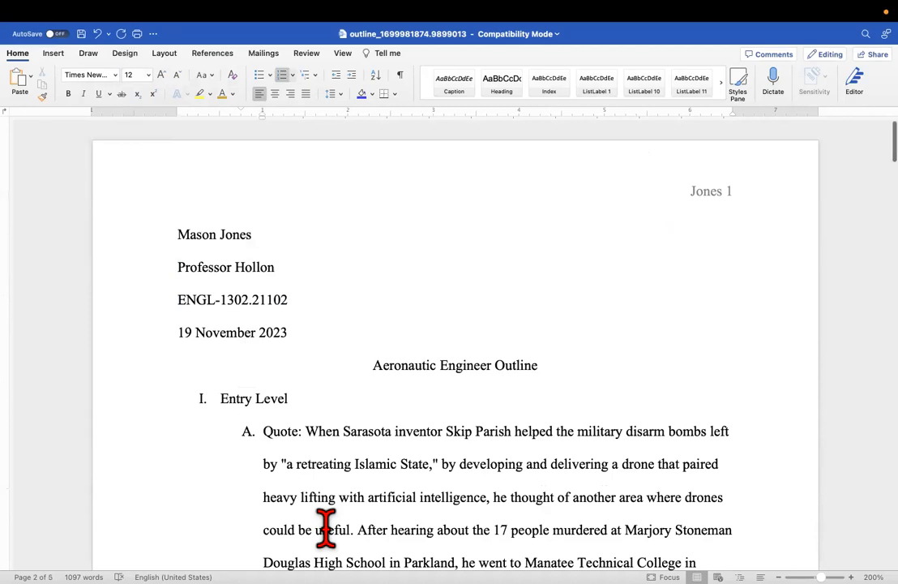
drag(217, 396, 531, 519)
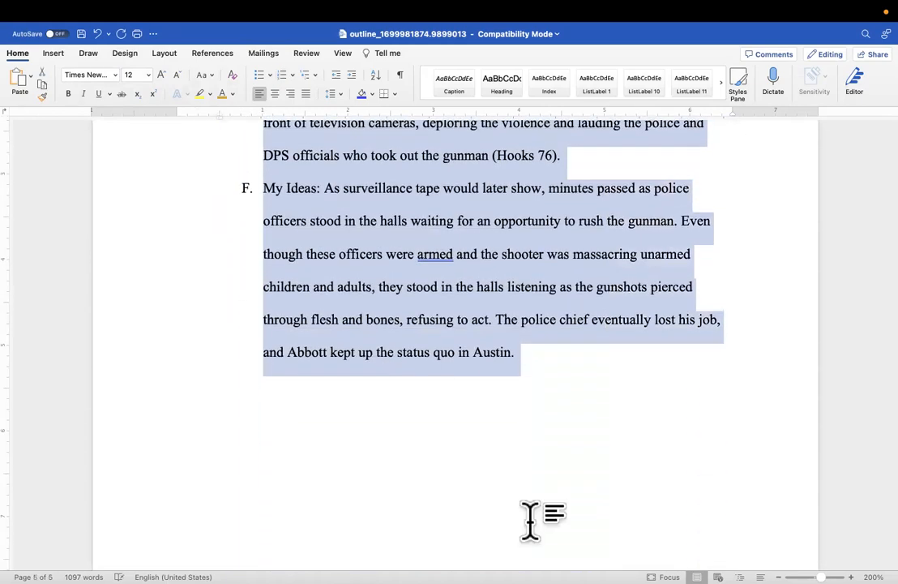
click(339, 95)
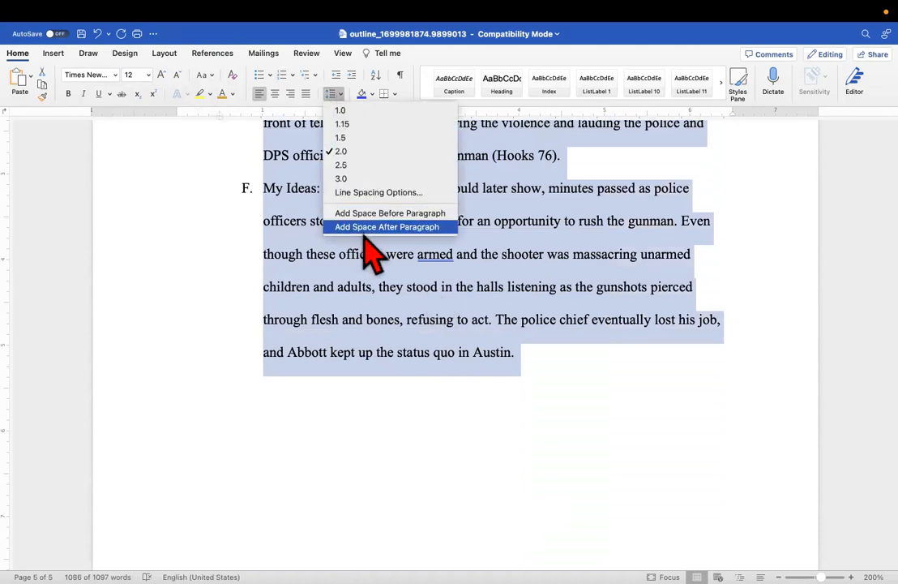
Turn on 'Don't add space between paragraphs of the same style' for the selected text
right_click(327, 248)
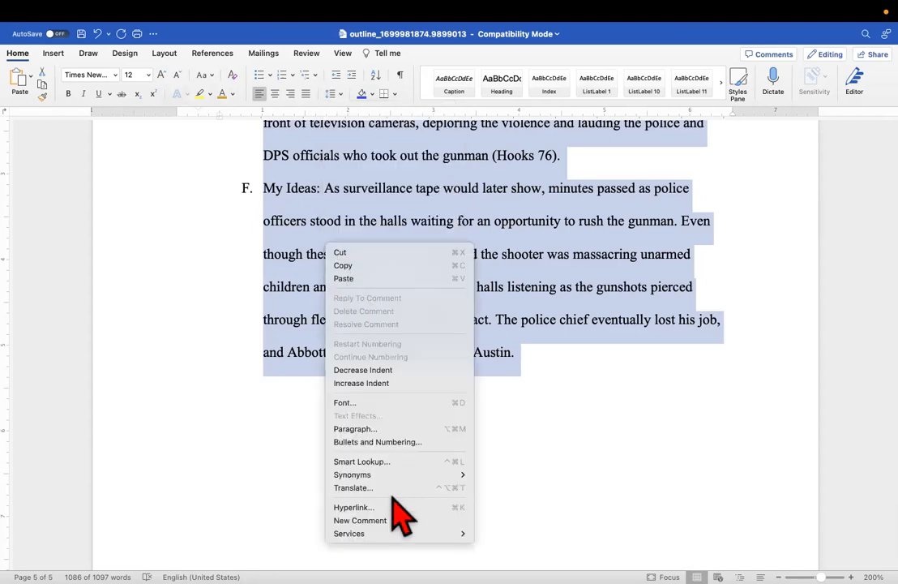
click(378, 442)
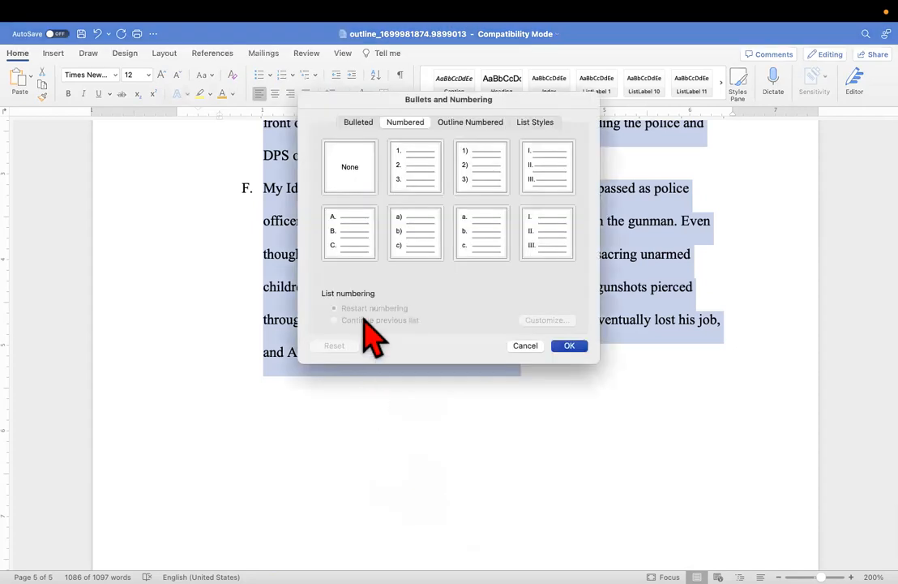
click(523, 346)
right_click(401, 318)
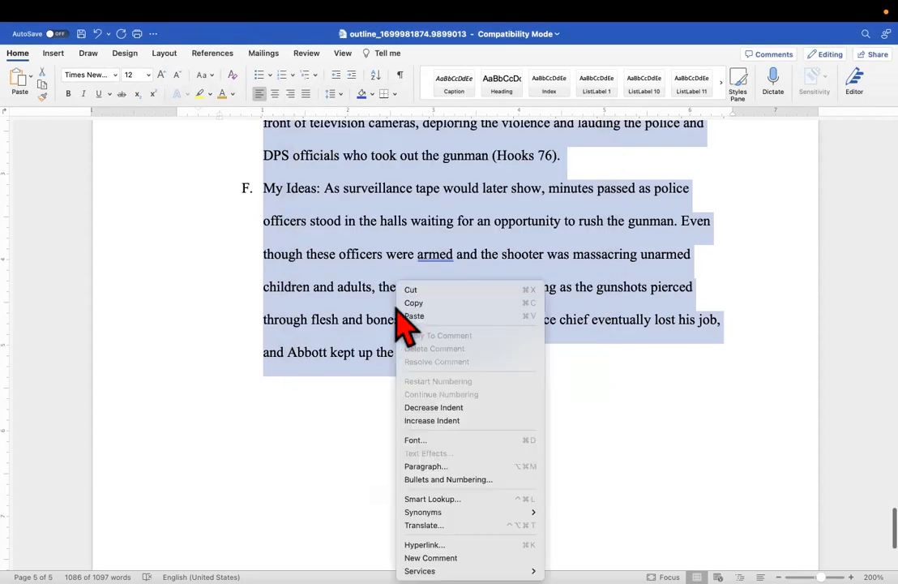
click(436, 466)
click(314, 338)
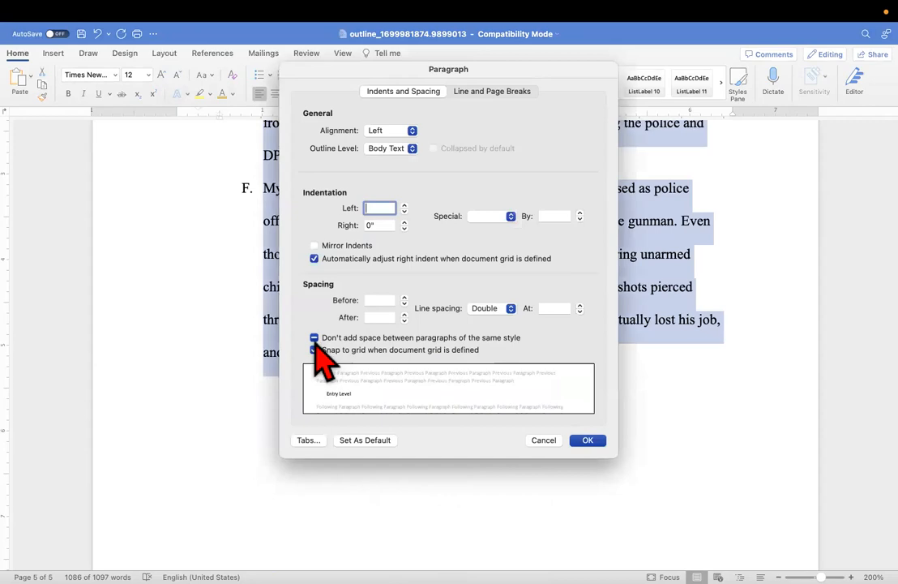
click(587, 440)
scroll(591, 445, up, 10)
Delete the first empty paragraph below item F's 'continue to proliferate.' paragraph
scroll(596, 458, up, 15)
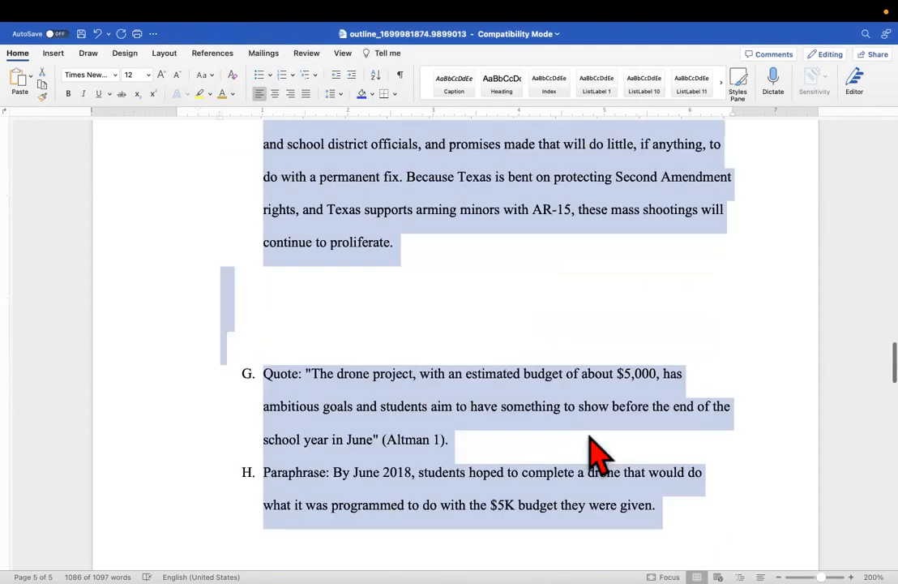
scroll(596, 458, up, 20)
scroll(596, 458, down, 8)
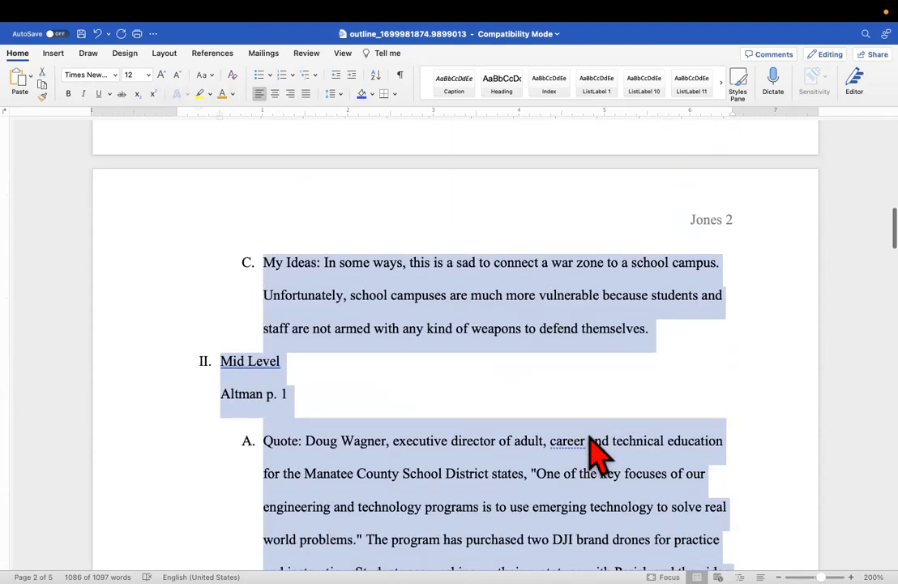
scroll(595, 454, up, 10)
scroll(596, 454, down, 15)
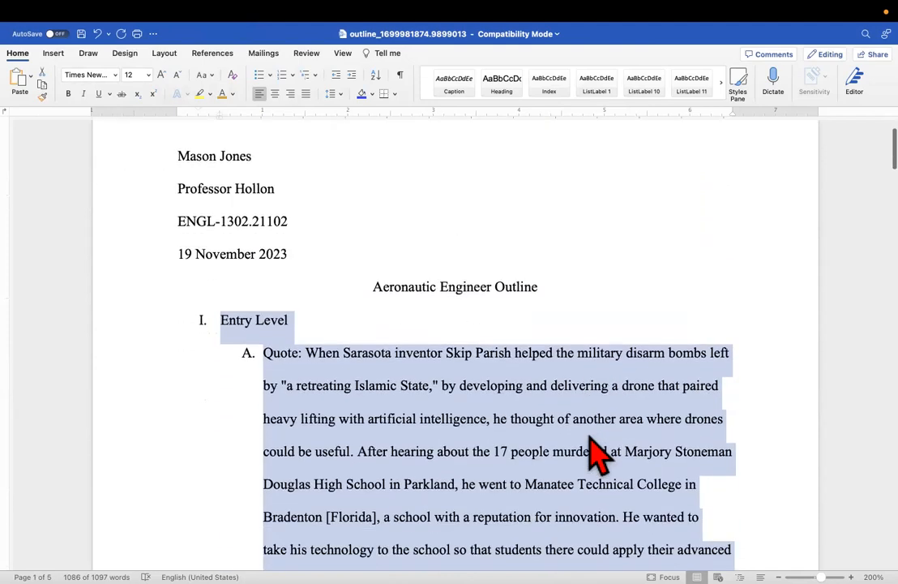
scroll(596, 454, down, 10)
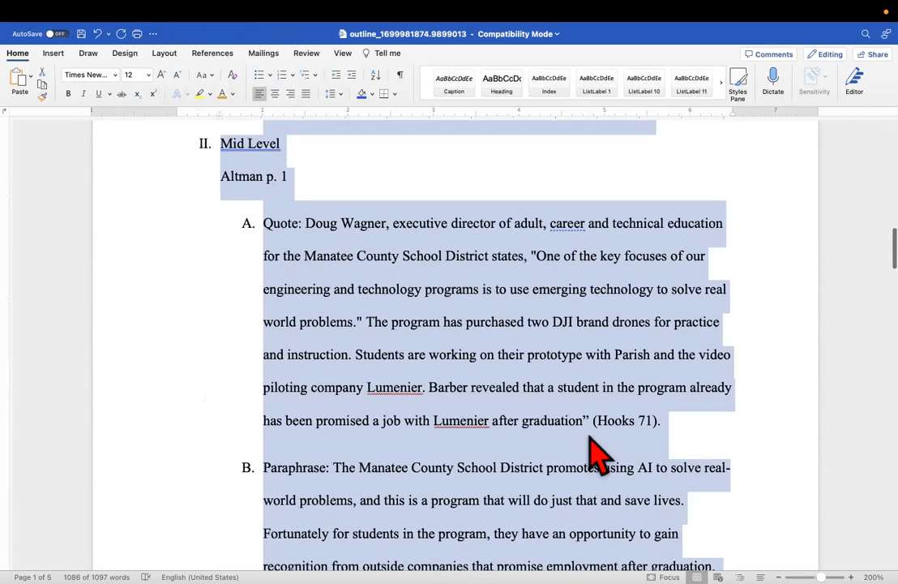
scroll(596, 454, down, 12)
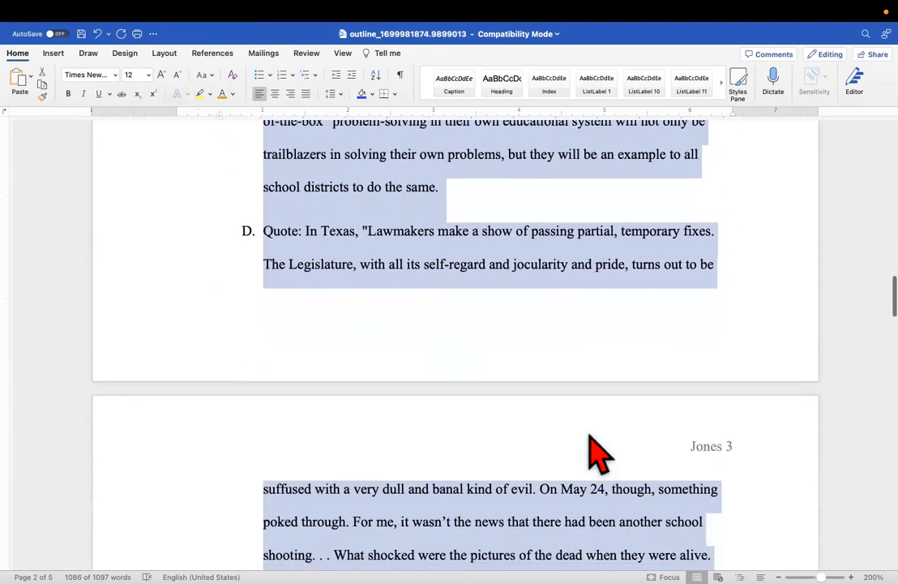
scroll(596, 454, down, 1)
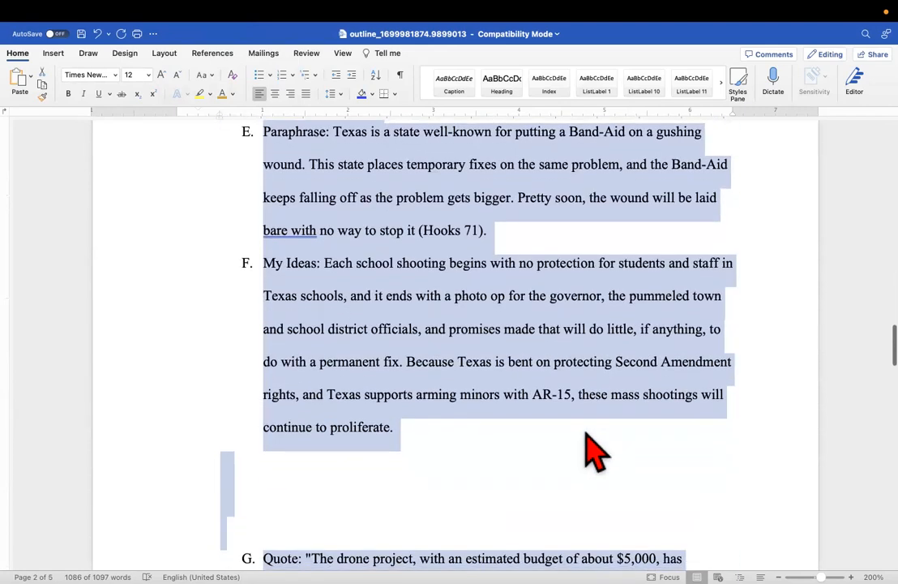
click(411, 451)
key(BackSpace)
key(BackSpace)
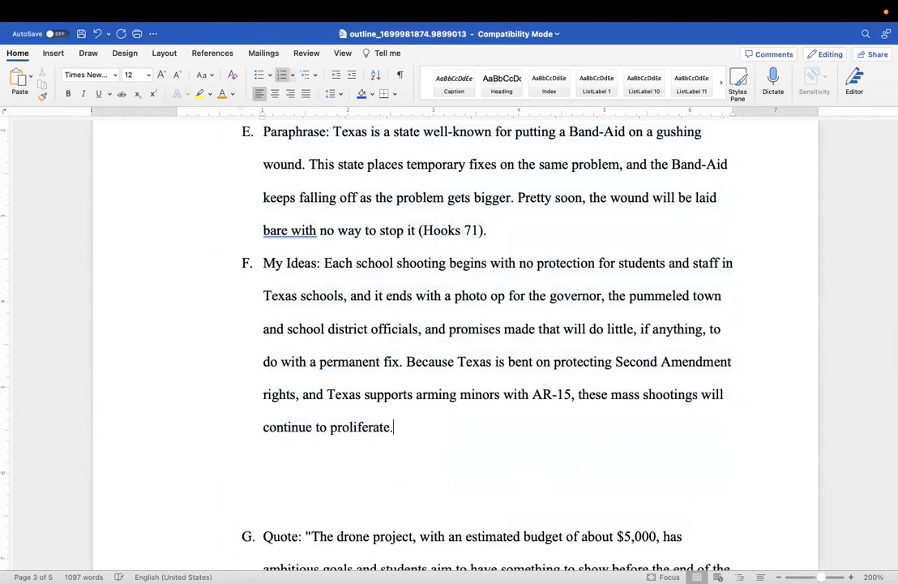
Remove the remaining empty paragraphs before G. Quote and check the outline
click(271, 455)
key(BackSpace)
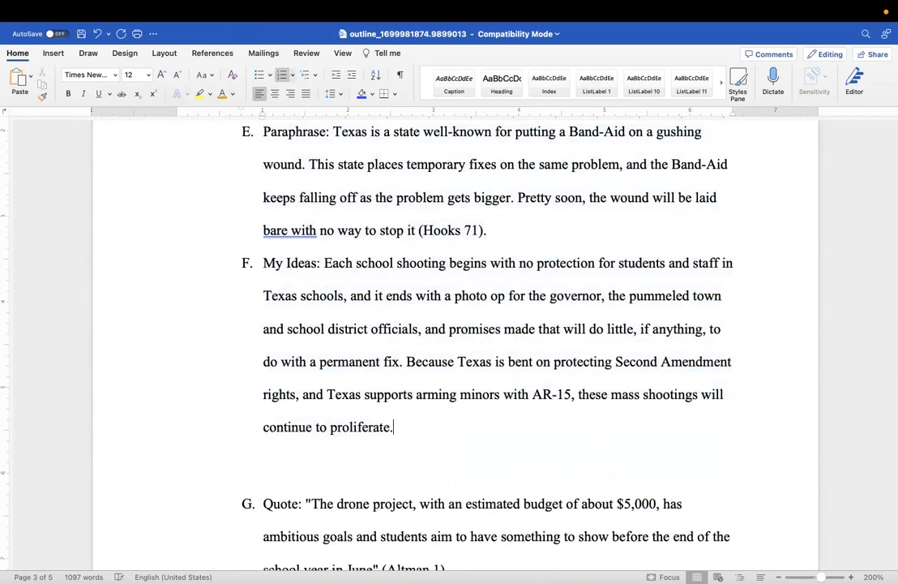
key(Delete)
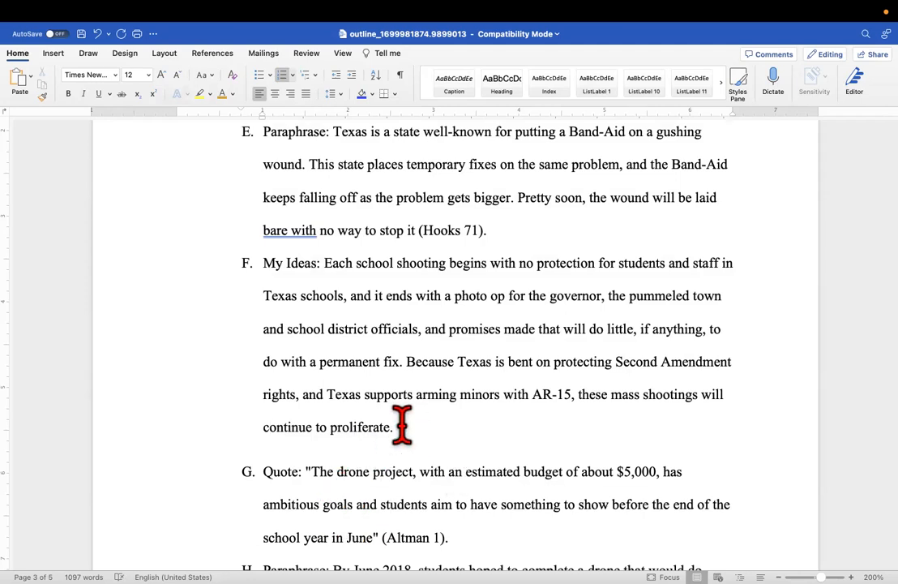
scroll(401, 423, down, 15)
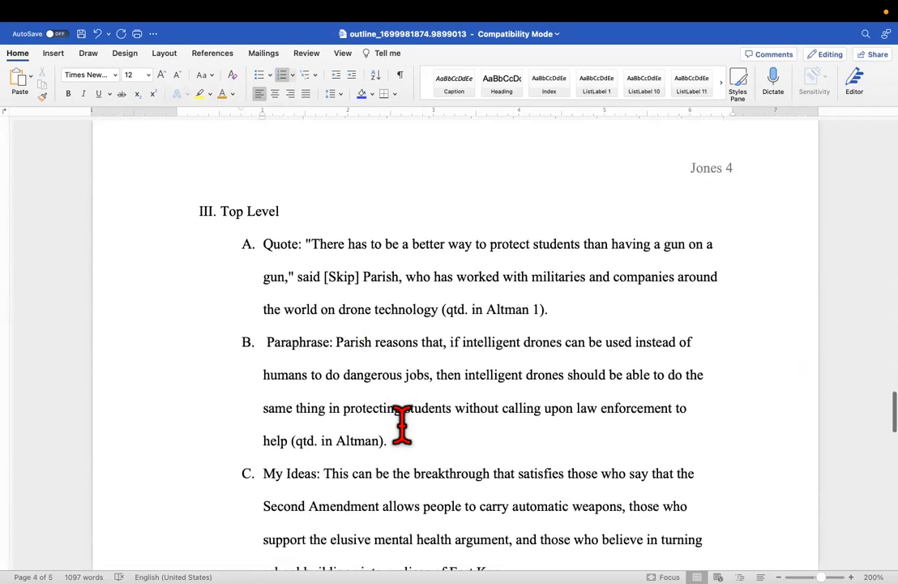
scroll(401, 423, down, 15)
scroll(401, 424, down, 15)
scroll(401, 423, up, 5)
scroll(332, 427, down, 2)
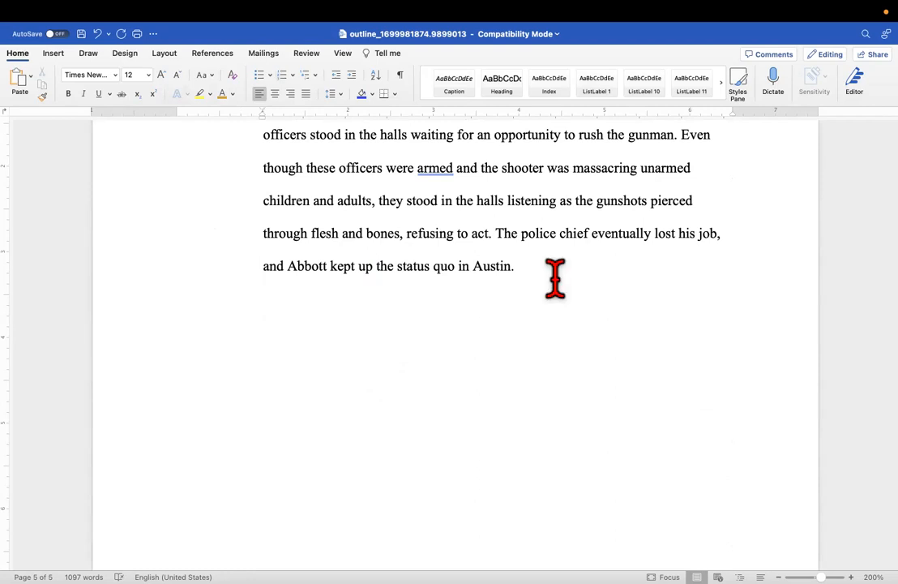
Insert a page break after the final Abbott and Austin paragraph to create page 6
click(54, 54)
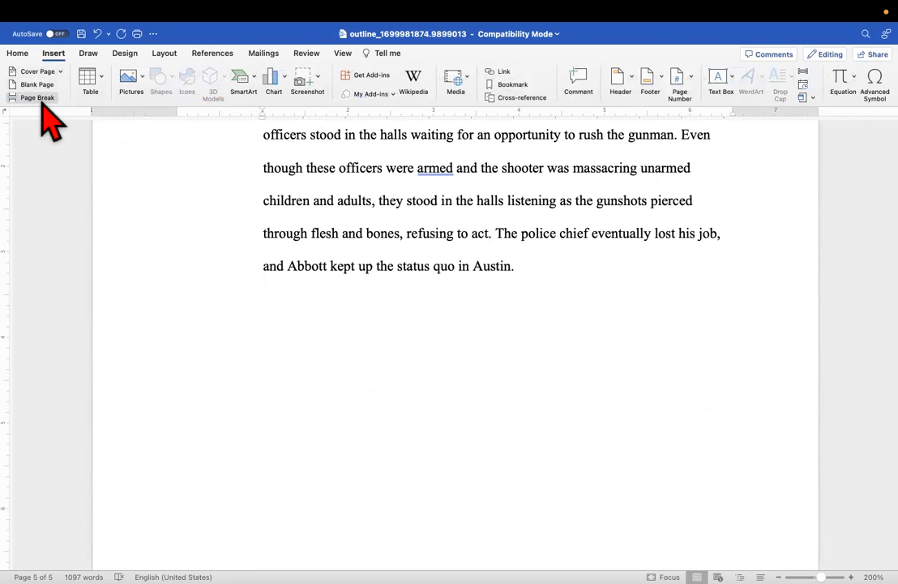
click(38, 99)
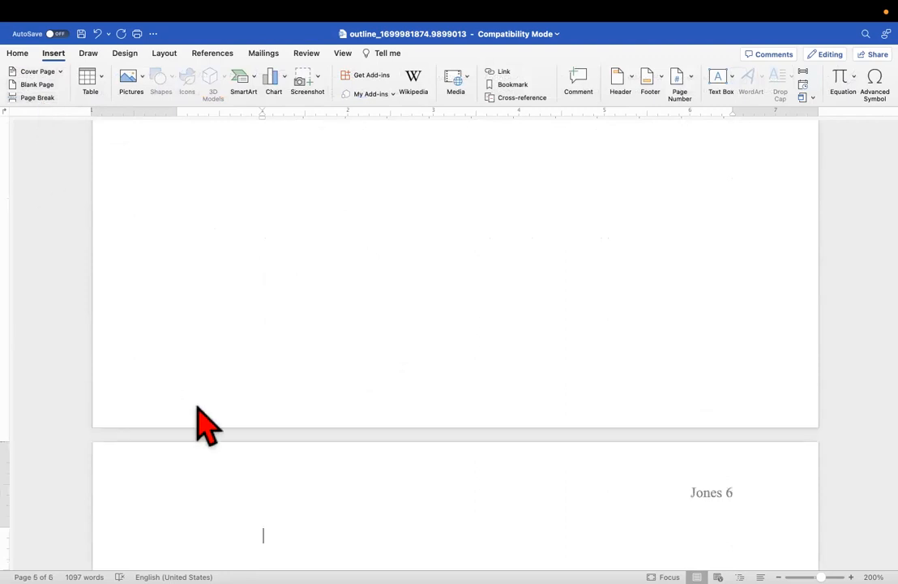
scroll(215, 450, down, 5)
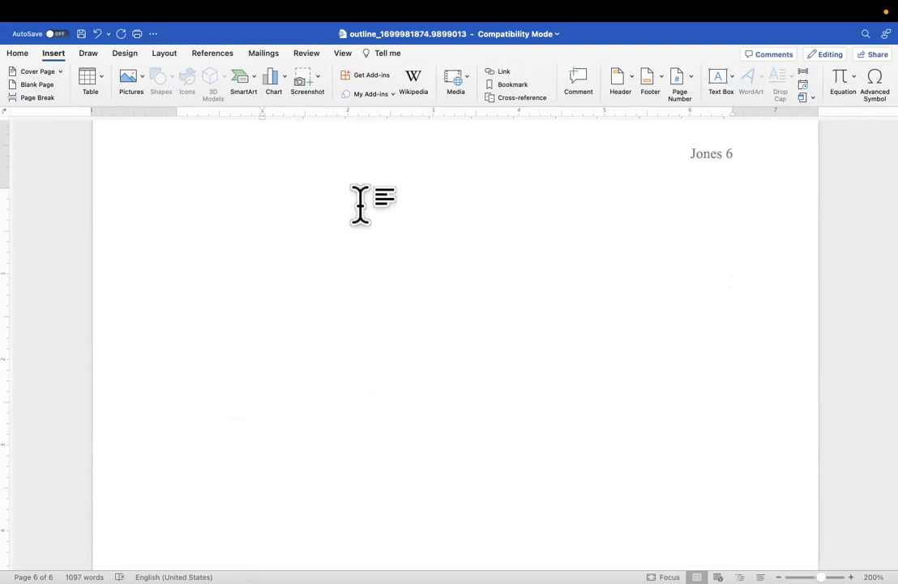
Switch to the NoodleTools project in Chrome
mouse_move(437, 12)
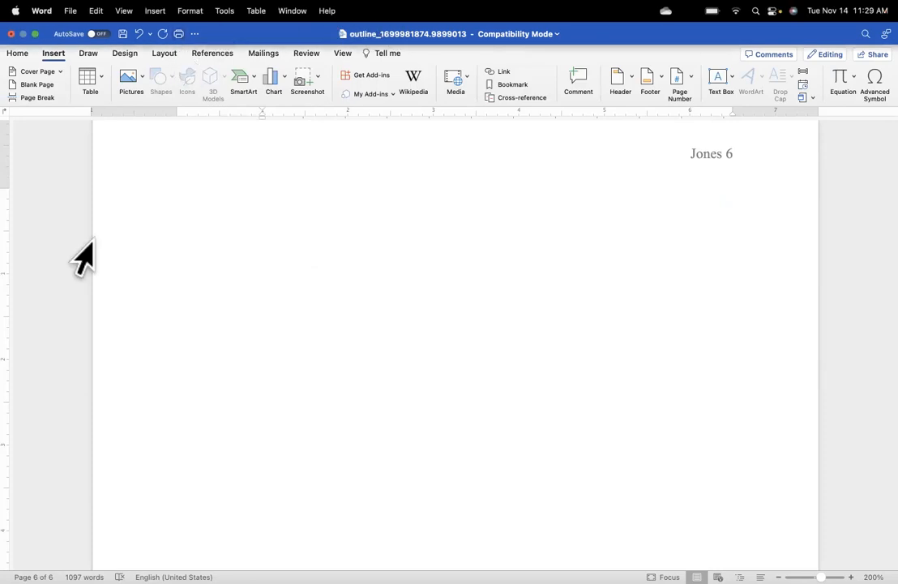
mouse_move(449, 582)
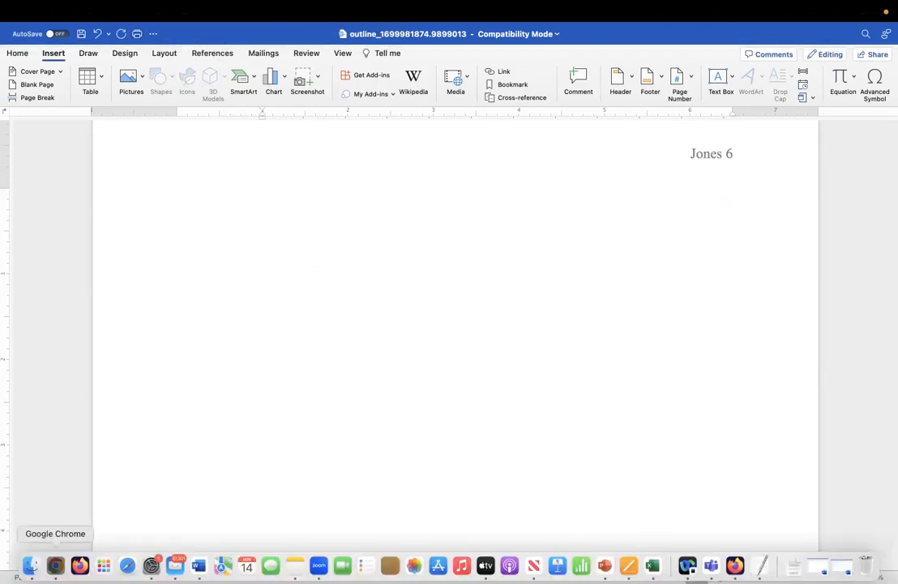
click(55, 565)
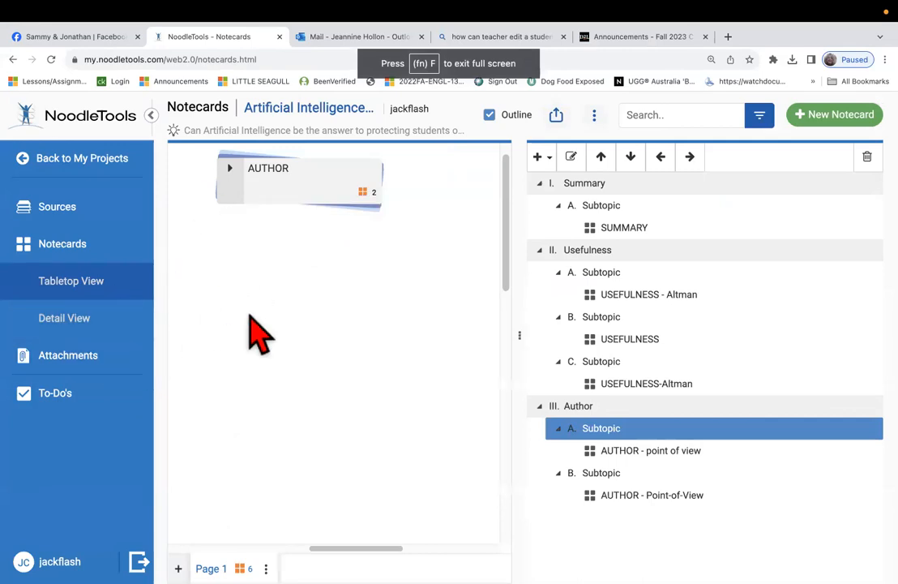
Hide the Outline panel in Notecards and open the project's Sources list
click(489, 114)
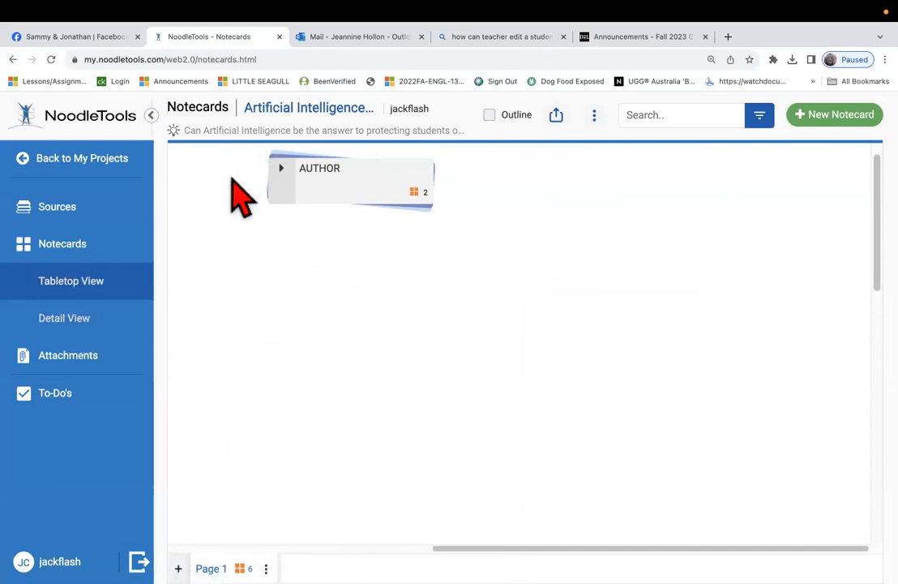
click(86, 209)
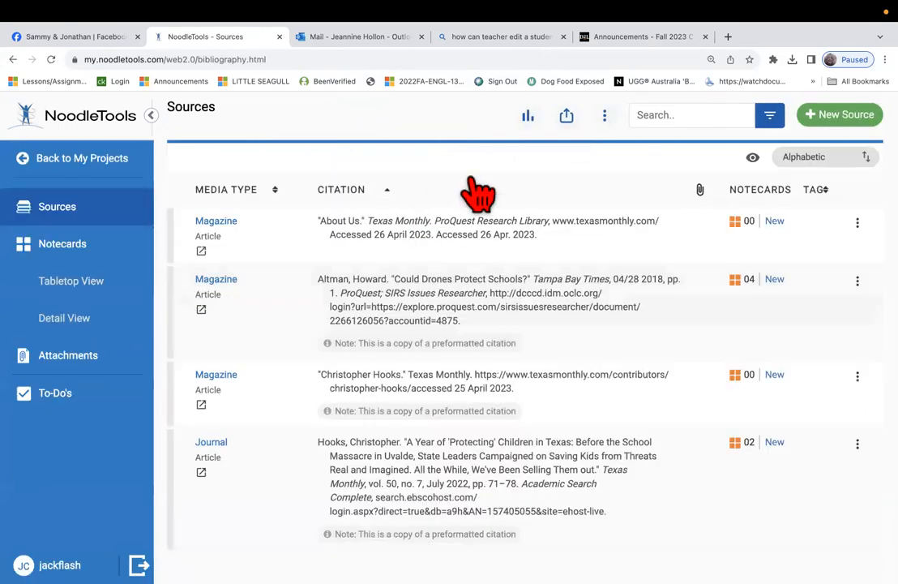
Export all sources from NoodleTools as a Word document with Print/Export to Word
click(567, 120)
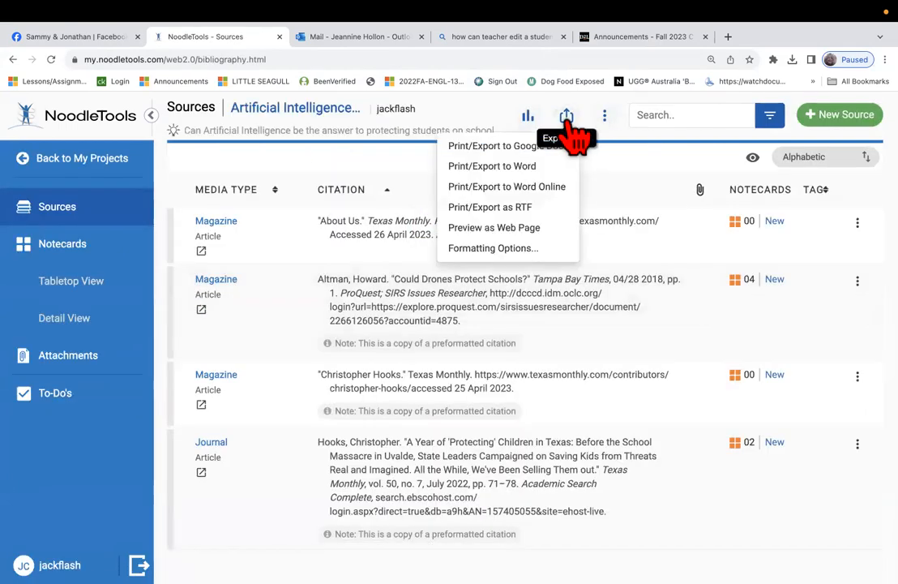
click(524, 168)
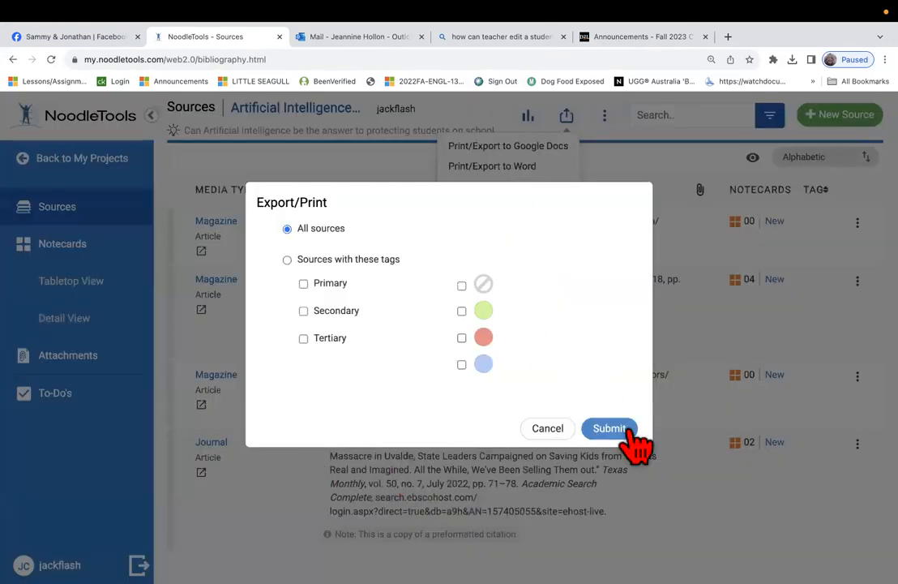
click(616, 431)
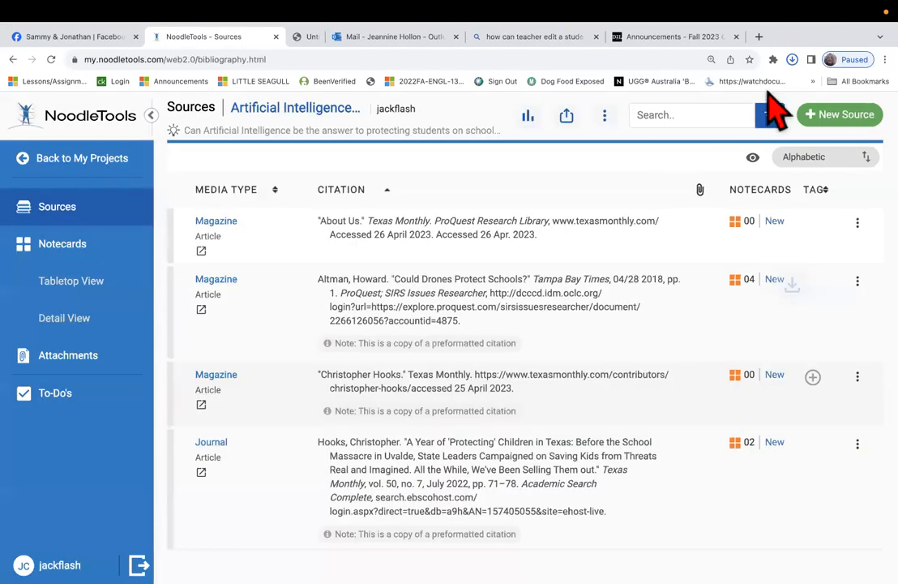
Open the downloaded 15.5 KB citations .docx from Chrome's Downloads in Word
click(792, 60)
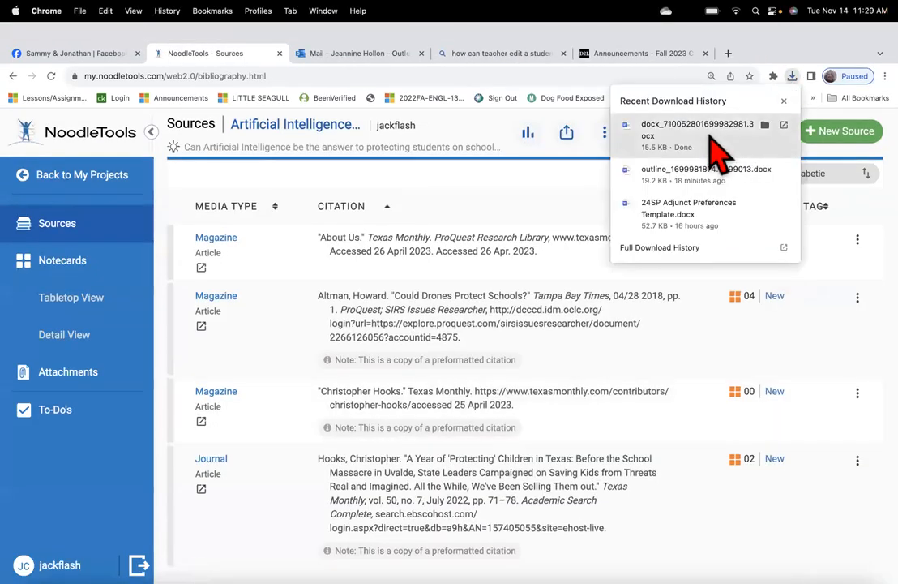
click(772, 129)
click(792, 60)
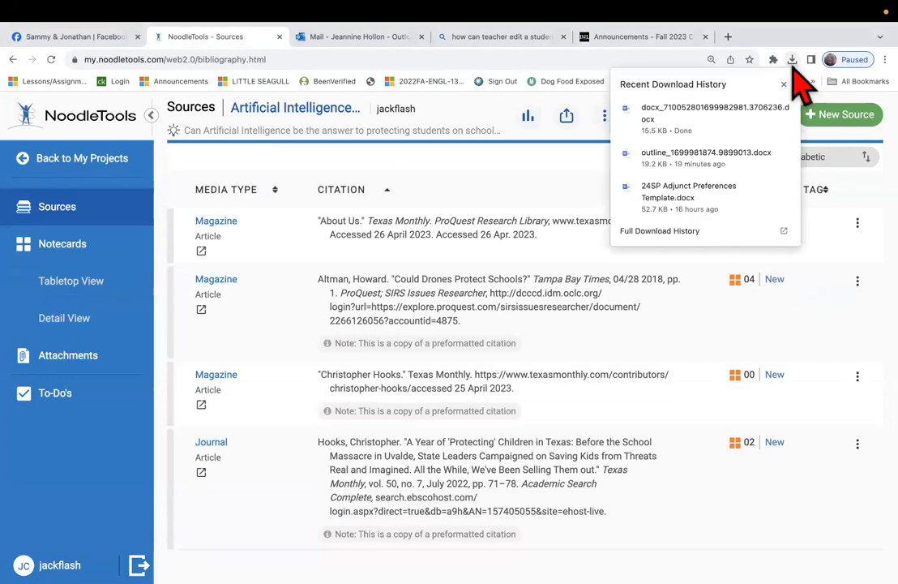
click(724, 126)
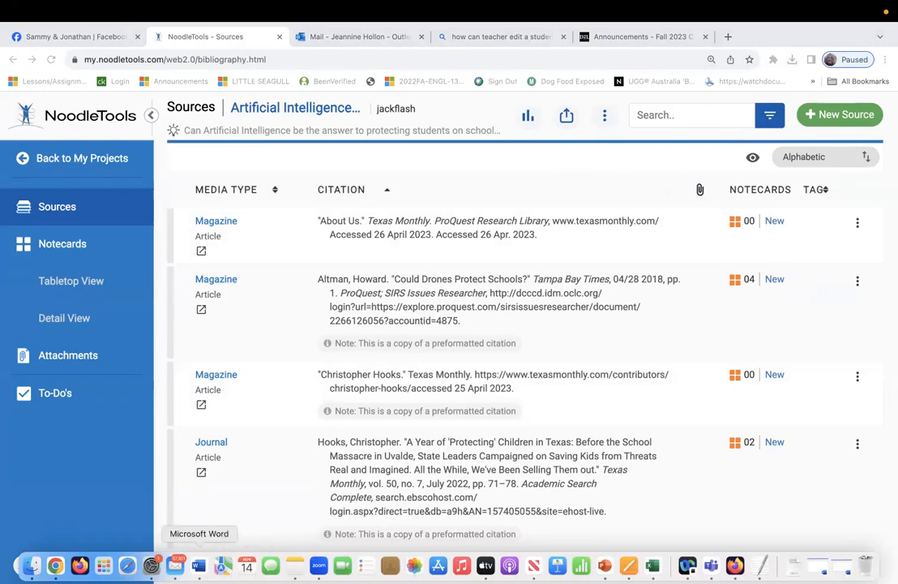
click(199, 567)
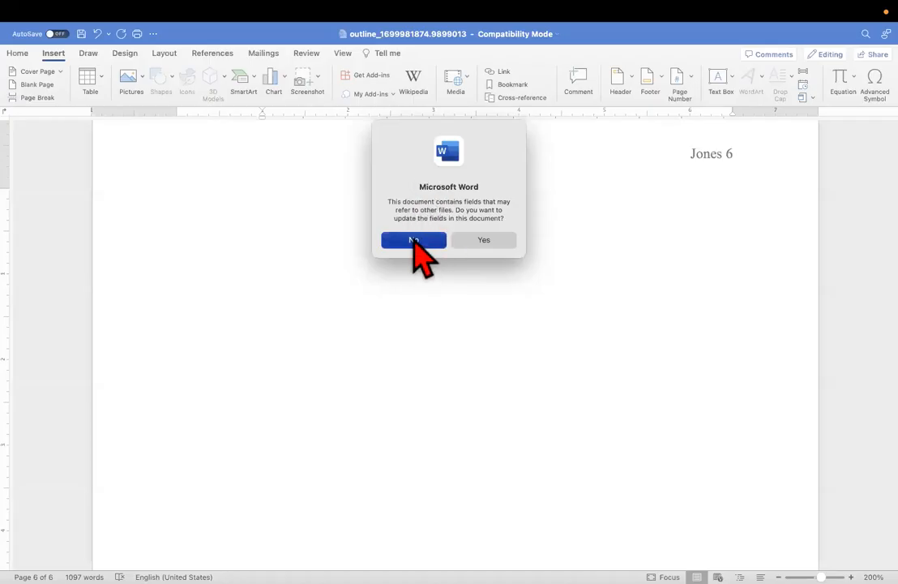
Decline updating fields and make a first selection of the Works Cited heading and citations
click(413, 240)
scroll(615, 286, down, 4)
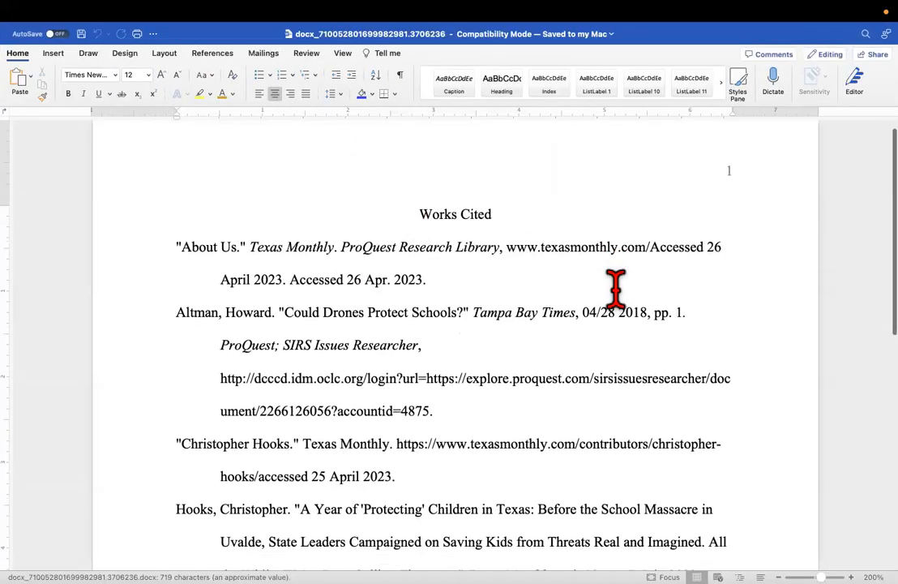
scroll(615, 285, up, 4)
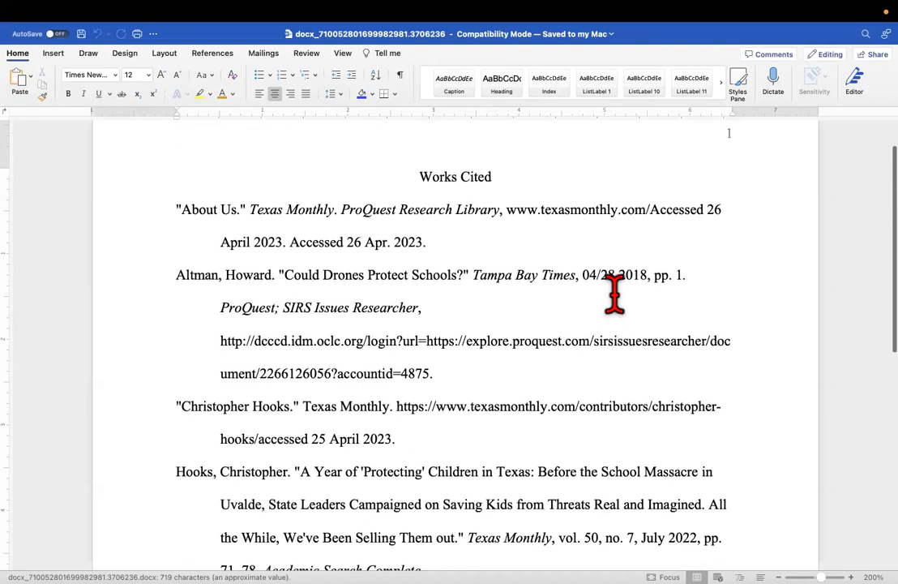
drag(419, 172, 567, 397)
click(529, 415)
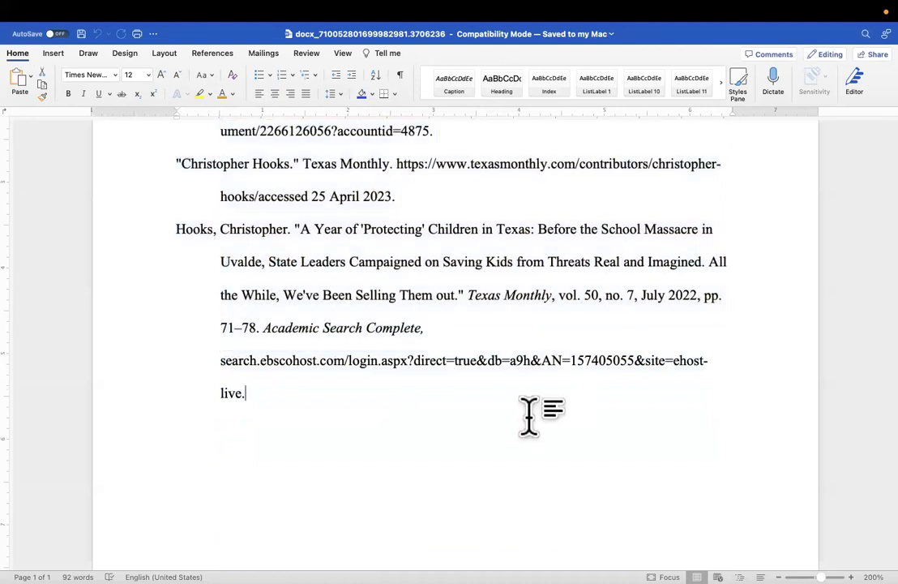
Select the Works Cited heading through the fourth citation and copy it
scroll(527, 418, up, 4)
scroll(528, 417, up, 3)
drag(417, 229, 648, 580)
drag(653, 539, 656, 426)
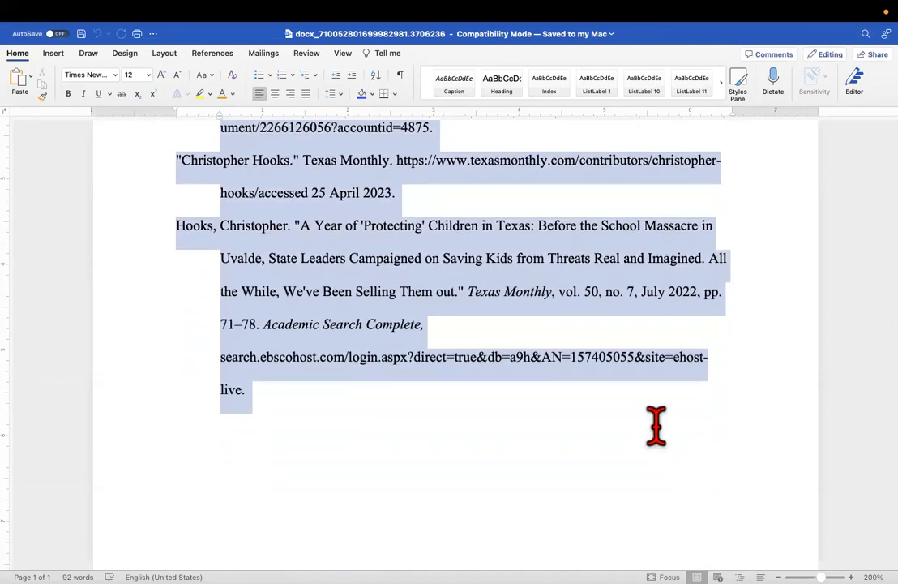
right_click(375, 290)
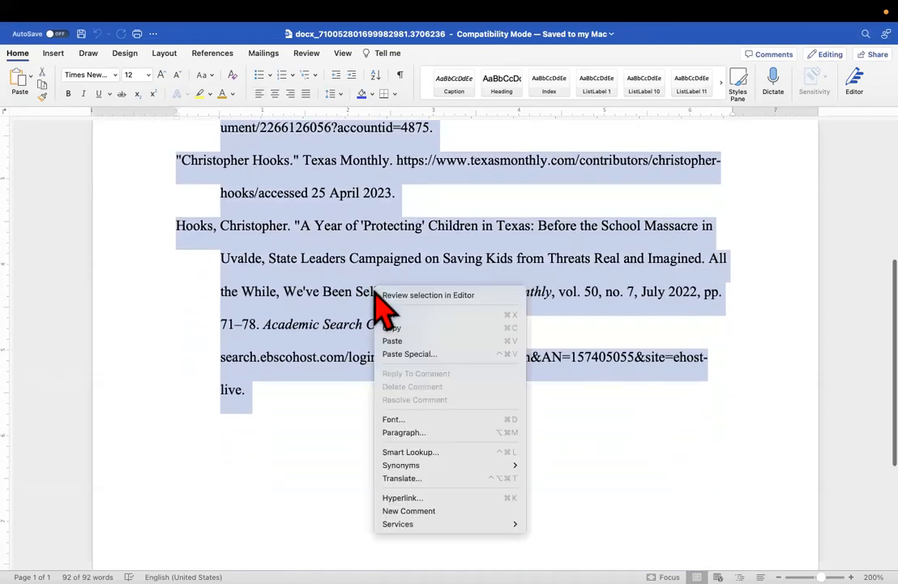
click(402, 328)
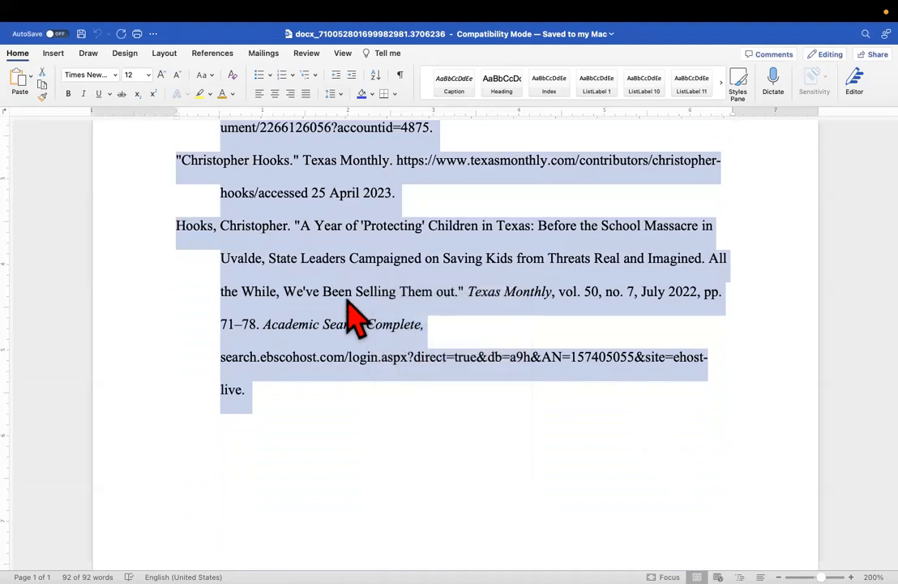
Switch back to the outline document in Word, keeping the copied selection
scroll(351, 312, up, 5)
right_click(348, 299)
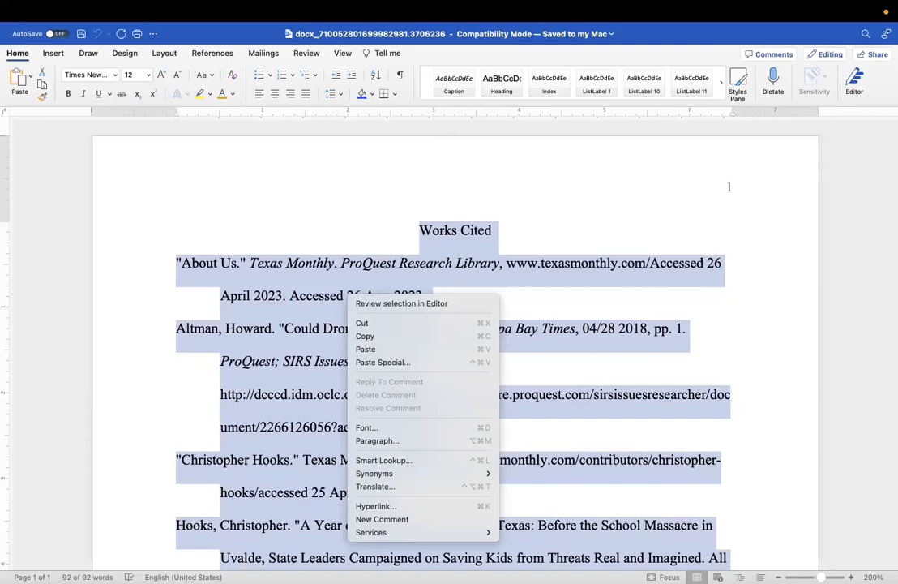
click(687, 188)
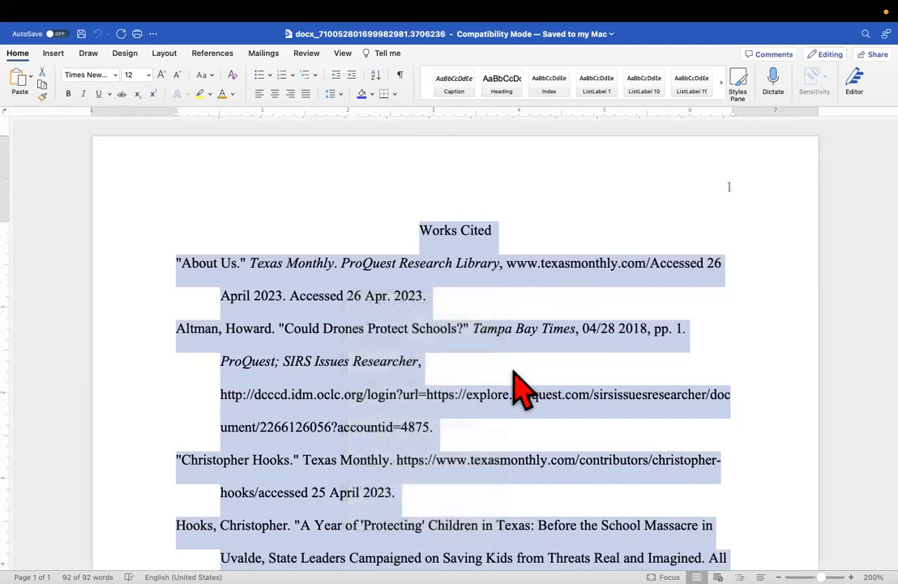
scroll(442, 484, down, 2)
mouse_move(175, 569)
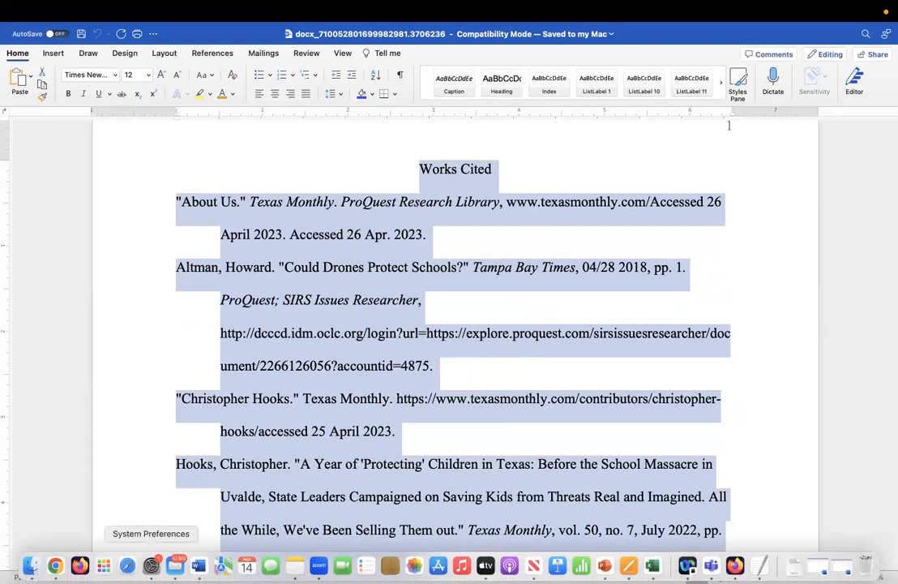
click(198, 565)
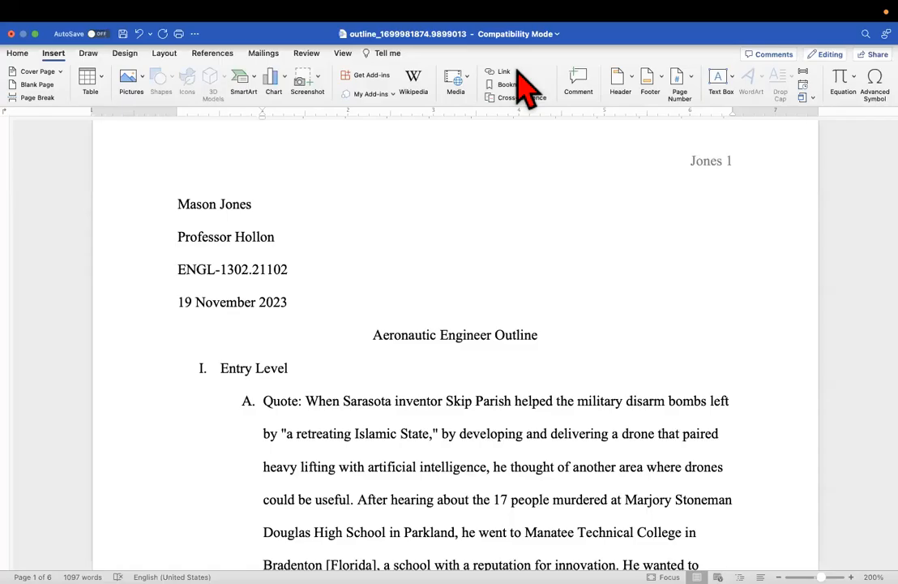
Scroll down past item F's Abbott status-quo paragraph to the empty page 6
scroll(383, 294, up, 2)
scroll(382, 294, down, 10)
scroll(383, 293, down, 20)
scroll(383, 294, down, 20)
scroll(383, 294, up, 4)
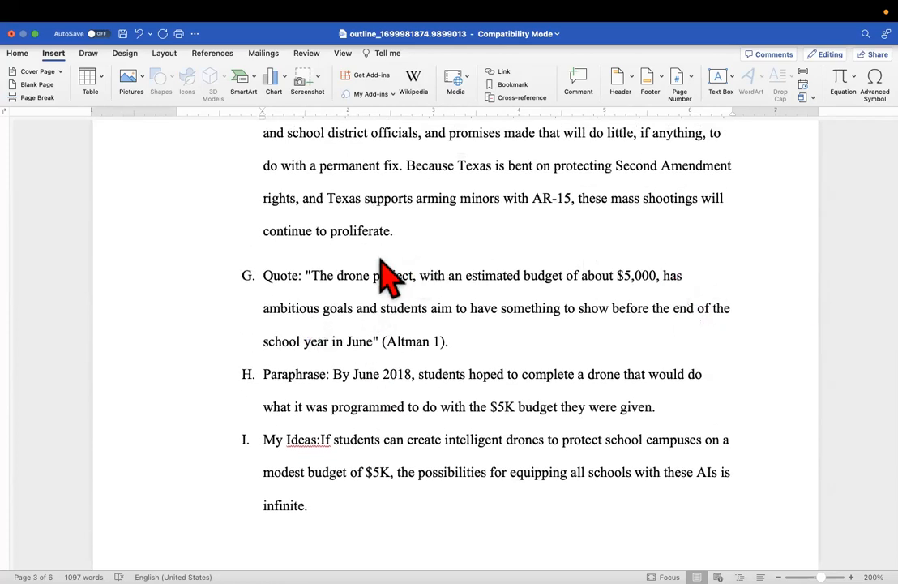
scroll(456, 309, down, 5)
scroll(462, 324, down, 20)
scroll(454, 322, down, 20)
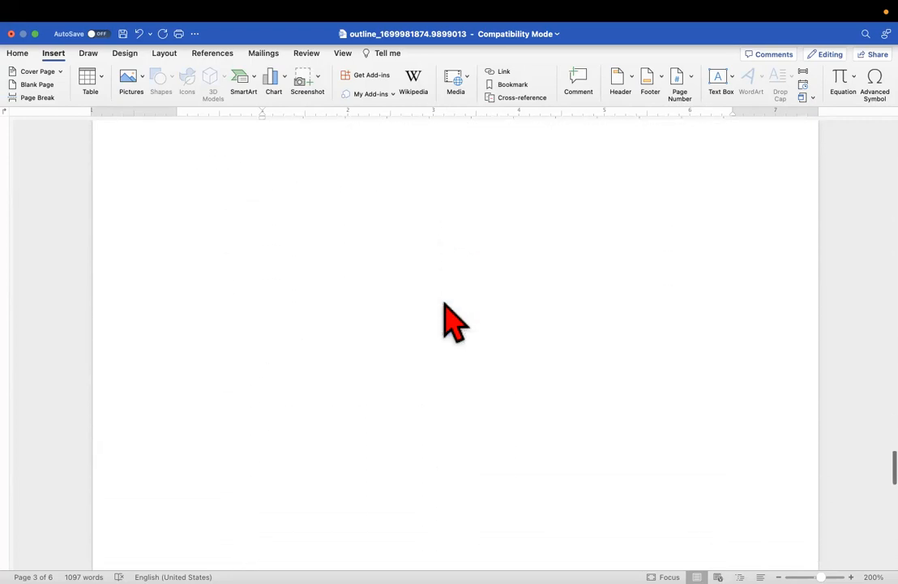
scroll(454, 323, up, 10)
scroll(445, 309, down, 4)
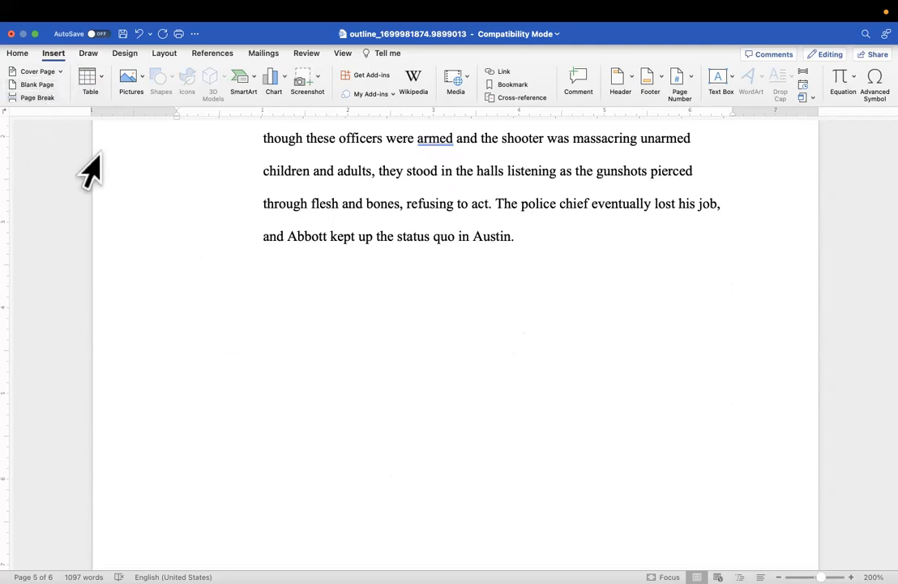
scroll(373, 344, down, 15)
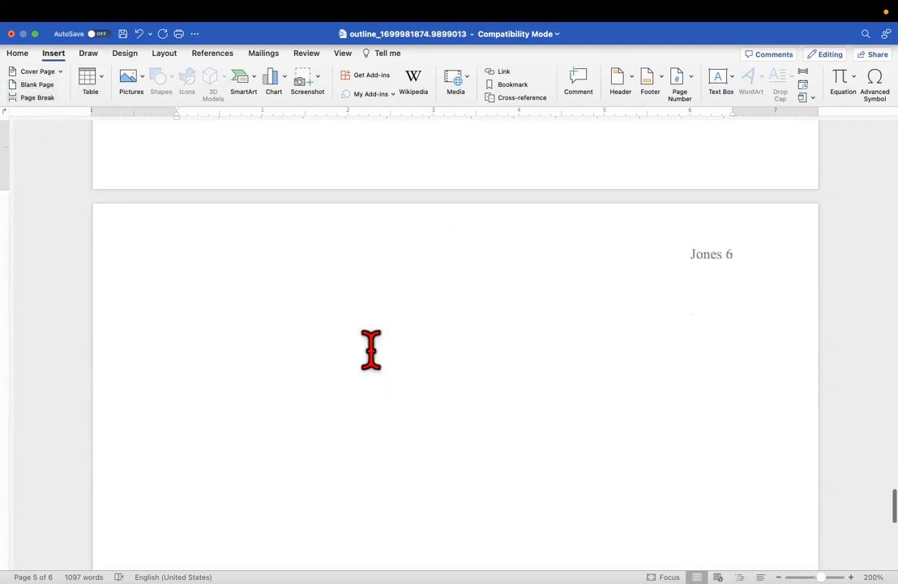
Paste the Works Cited heading and four citations onto page 6, bringing the outline to 1189 words
click(339, 311)
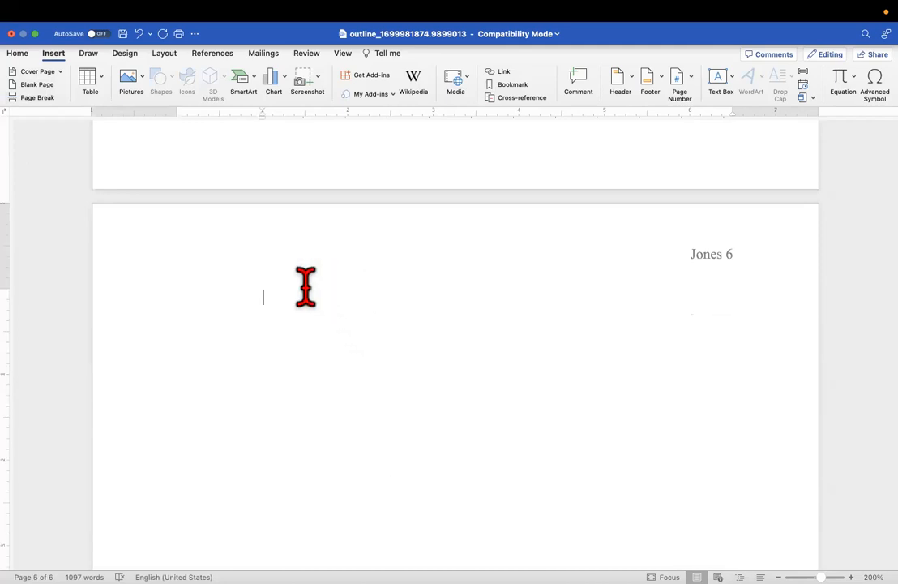
scroll(299, 294, up, 1)
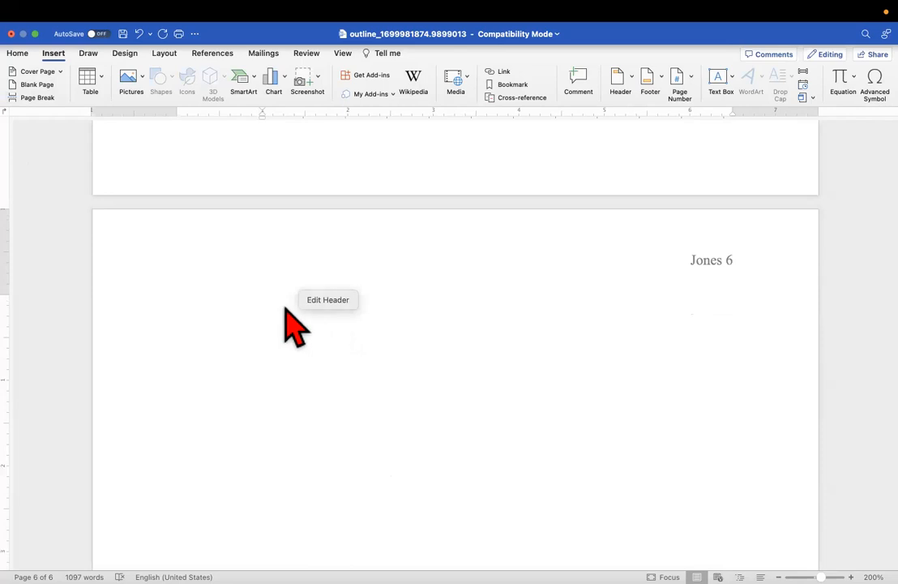
right_click(291, 309)
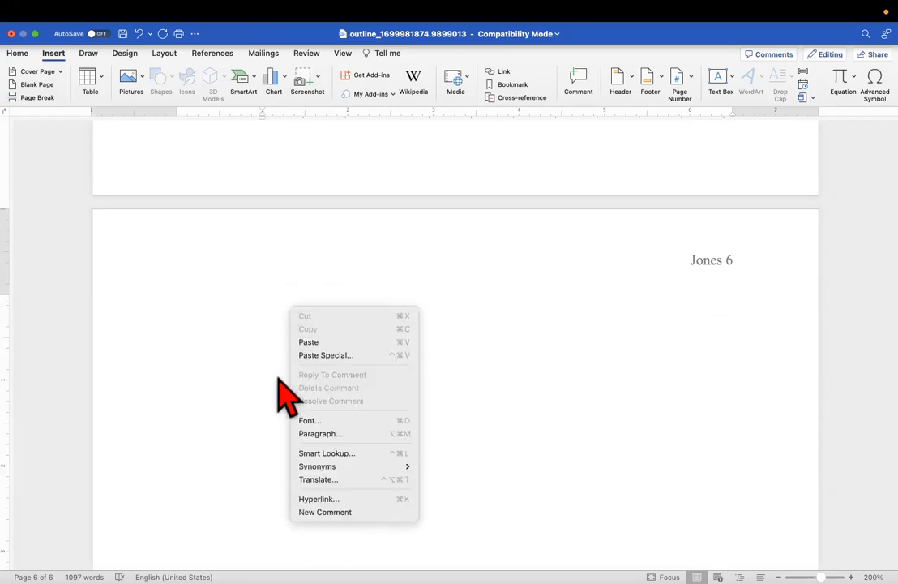
click(328, 347)
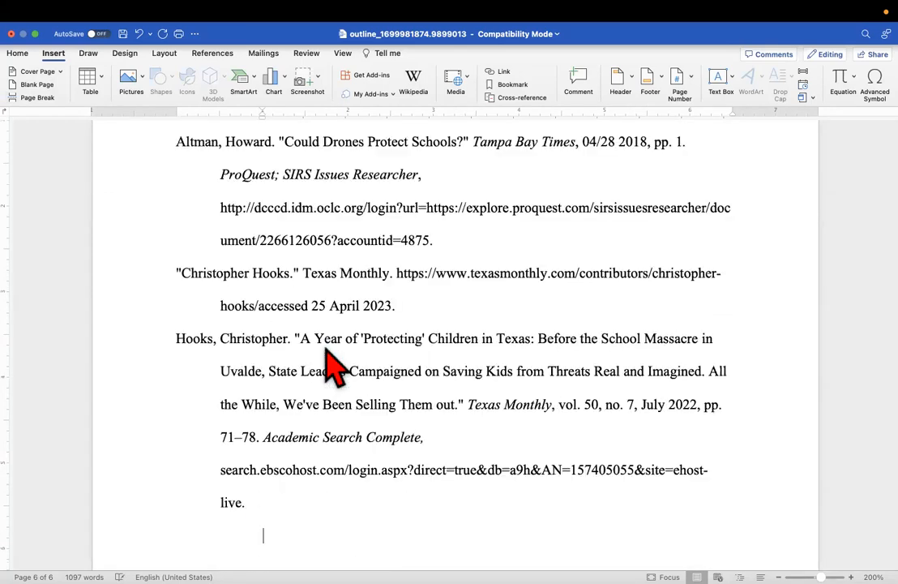
scroll(327, 350, up, 5)
scroll(333, 366, down, 1)
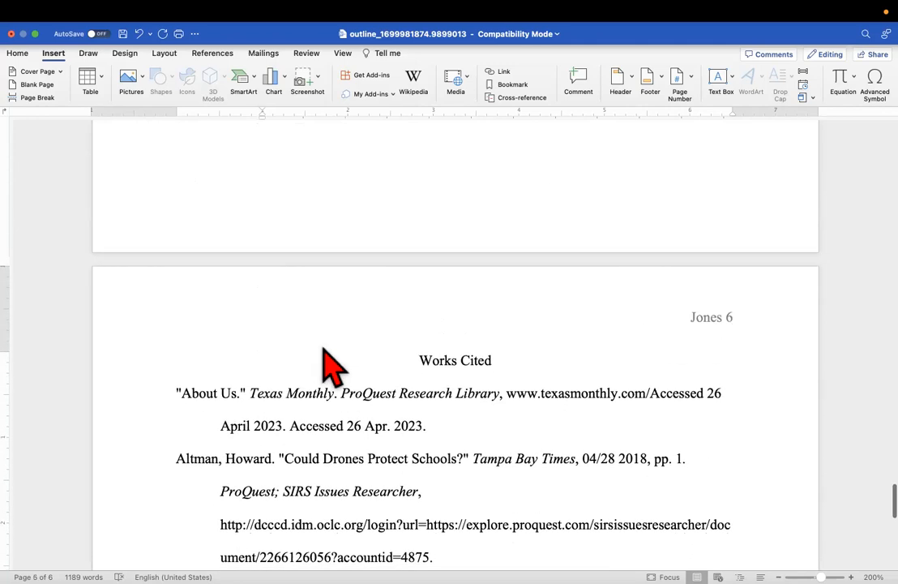
scroll(332, 366, up, 10)
scroll(333, 366, up, 20)
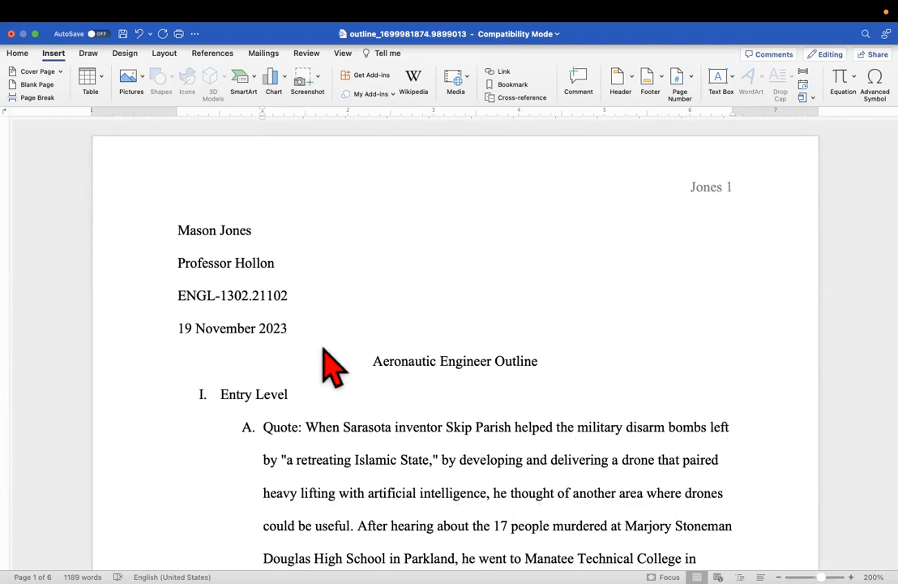
scroll(316, 437, down, 2)
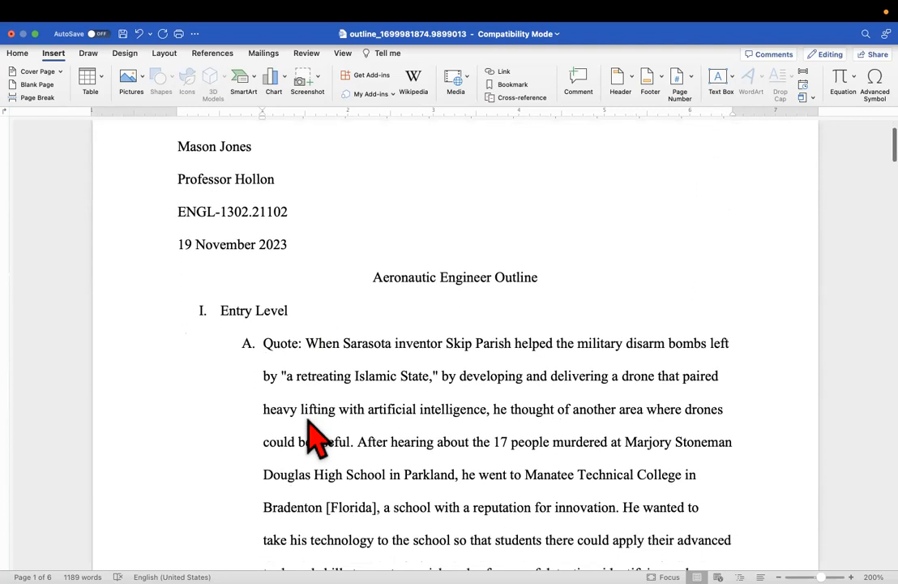
scroll(290, 300, up, 3)
scroll(367, 491, down, 15)
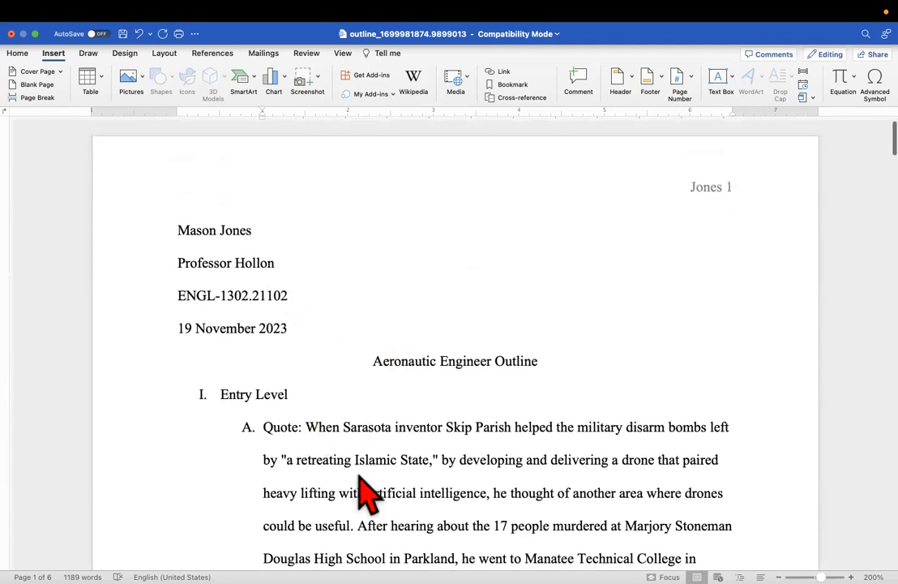
scroll(369, 492, down, 15)
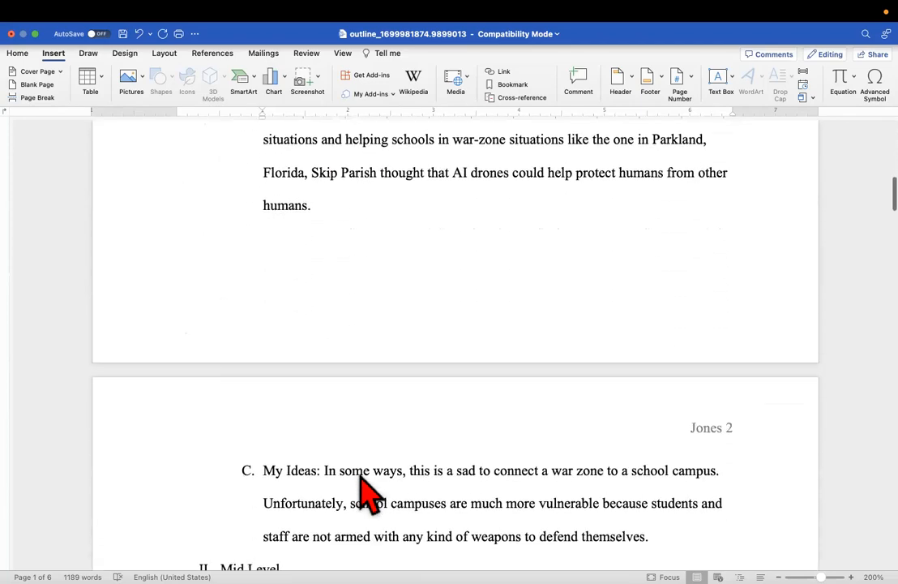
scroll(369, 492, down, 15)
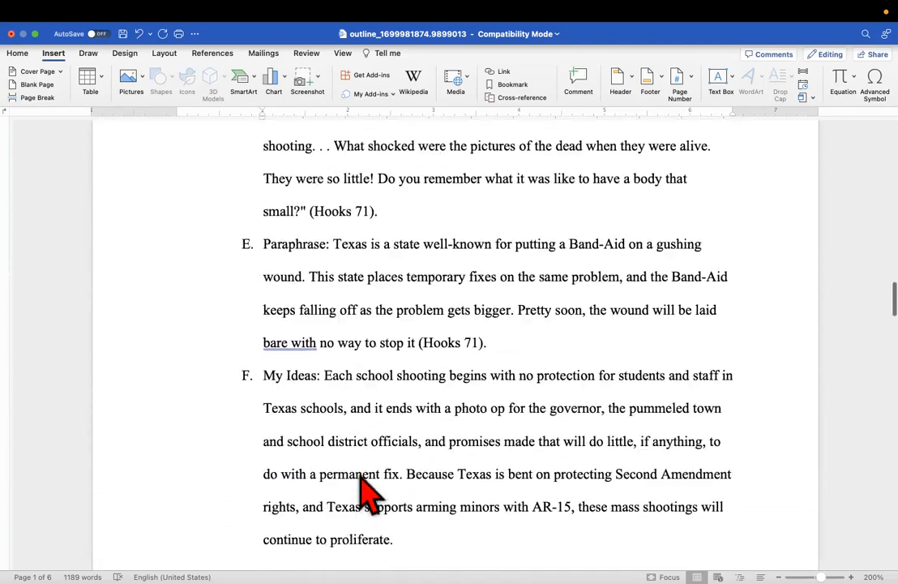
scroll(368, 492, down, 15)
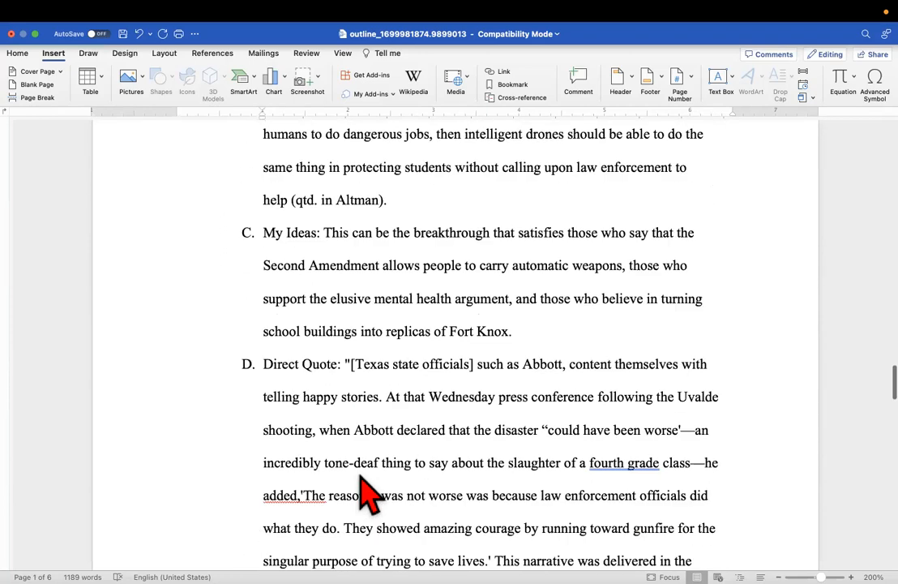
scroll(367, 491, down, 5)
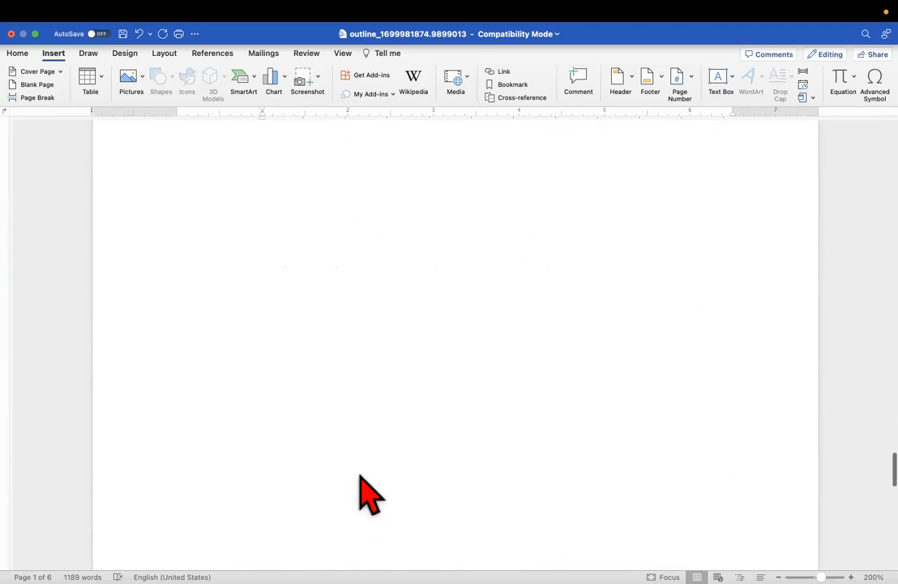
scroll(308, 437, up, 5)
scroll(374, 413, down, 10)
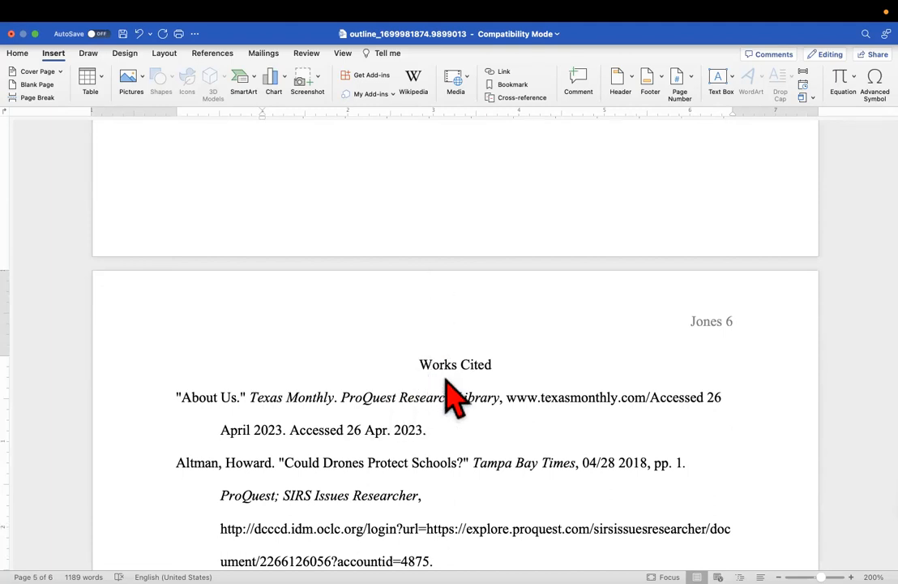
scroll(412, 381, down, 4)
scroll(415, 388, down, 14)
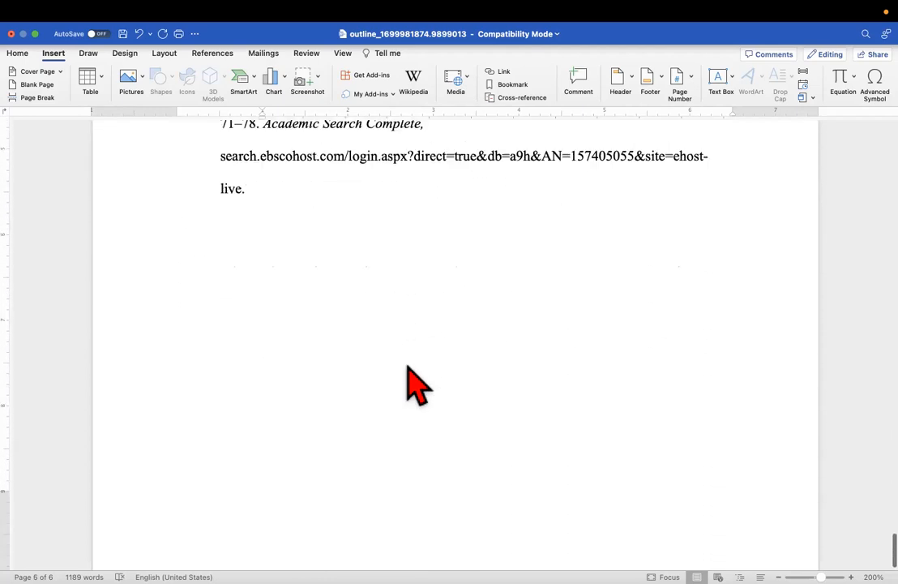
scroll(405, 389, up, 11)
scroll(399, 418, up, 20)
scroll(398, 417, up, 4)
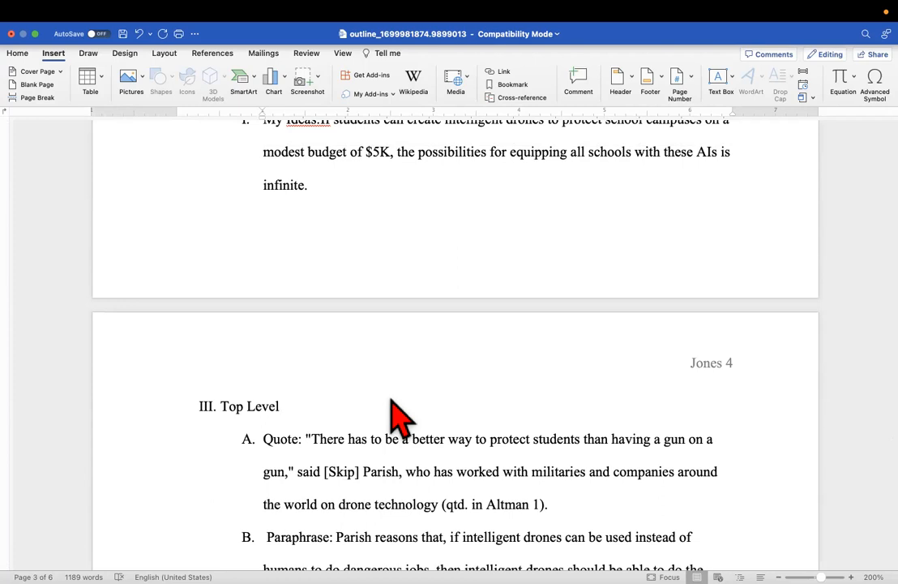
scroll(399, 418, up, 15)
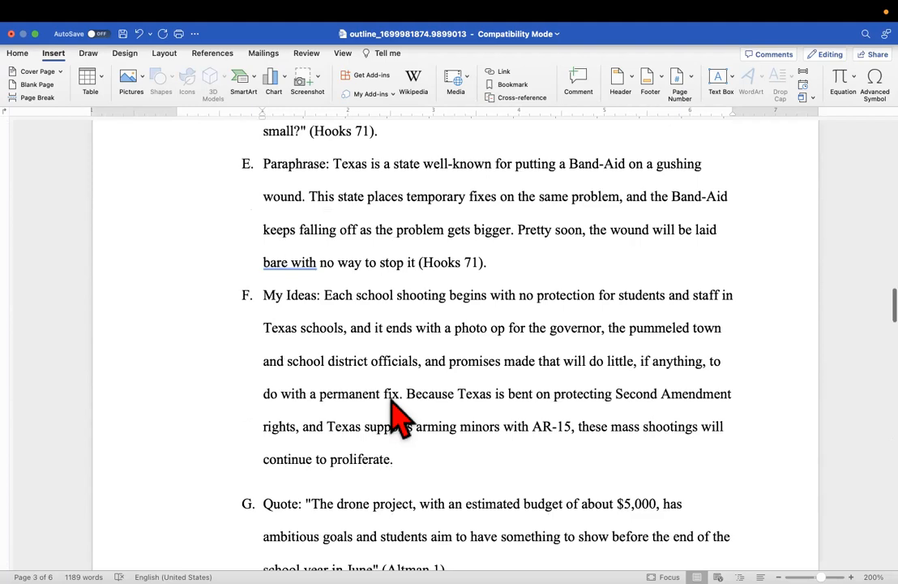
scroll(304, 312, up, 15)
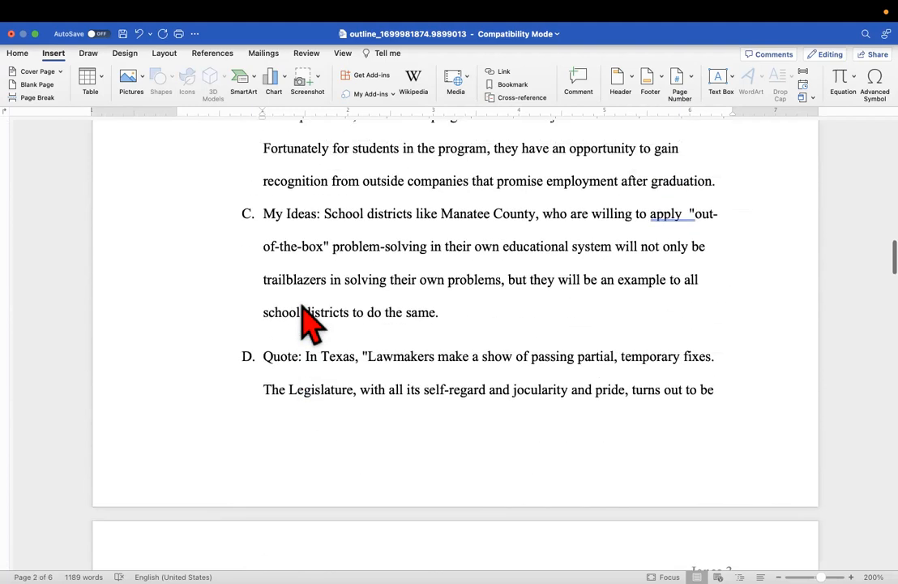
scroll(302, 280, up, 5)
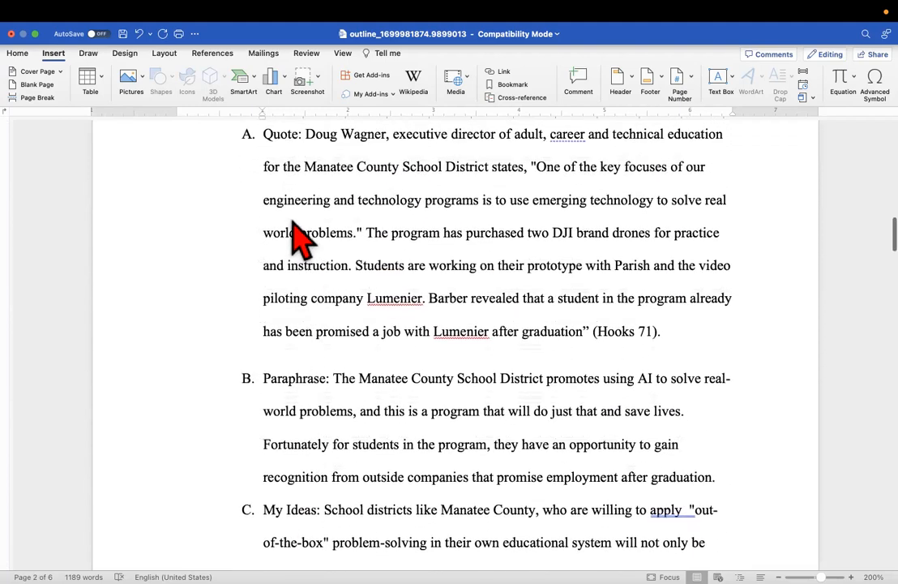
scroll(297, 519, down, 2)
scroll(298, 518, down, 5)
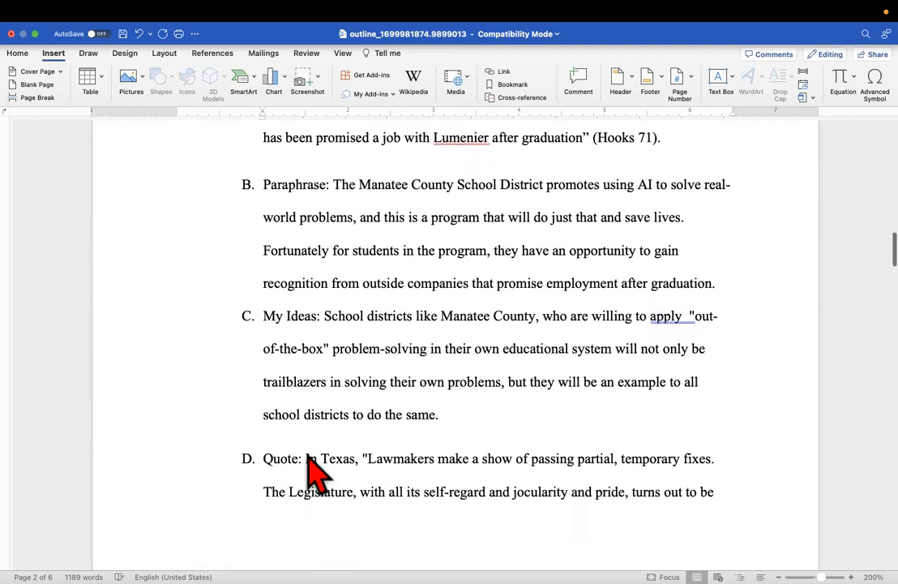
scroll(337, 483, down, 1)
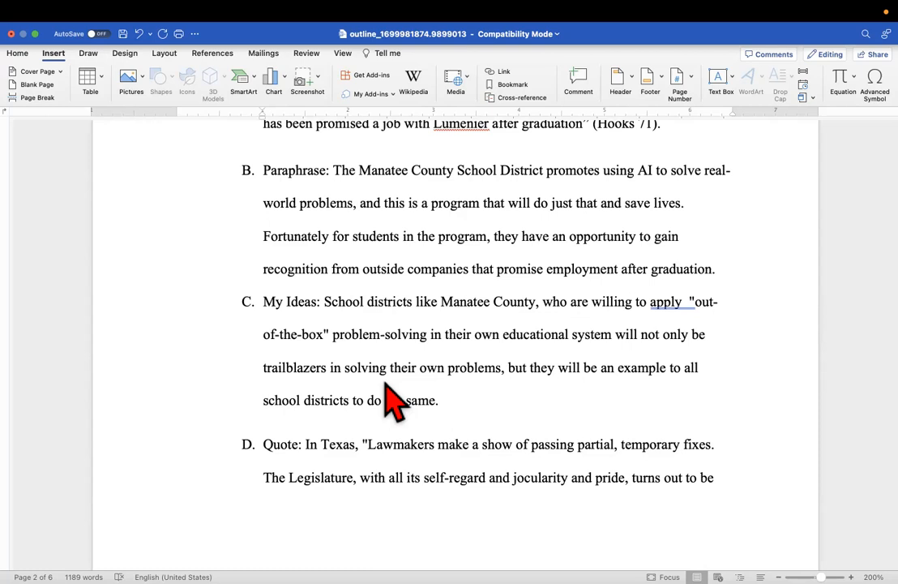
scroll(393, 400, up, 10)
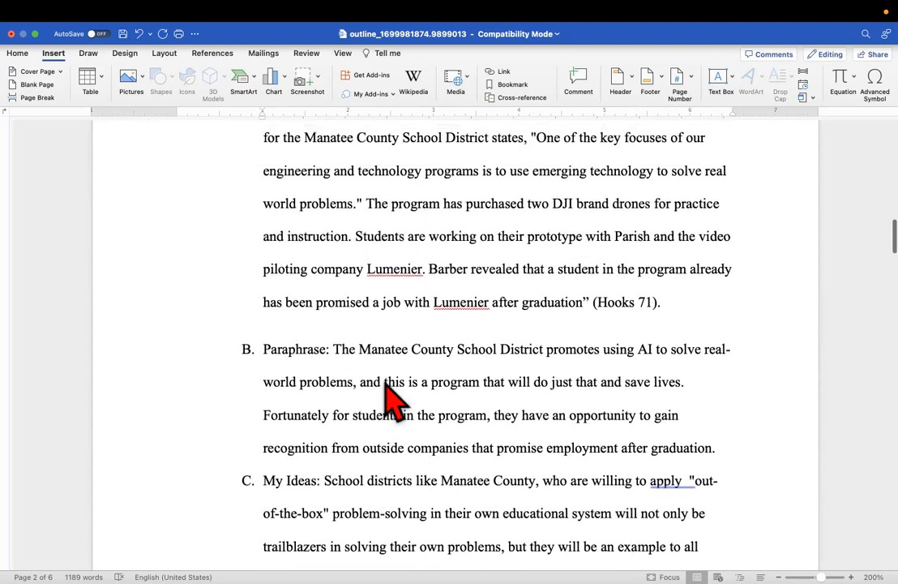
click(302, 257)
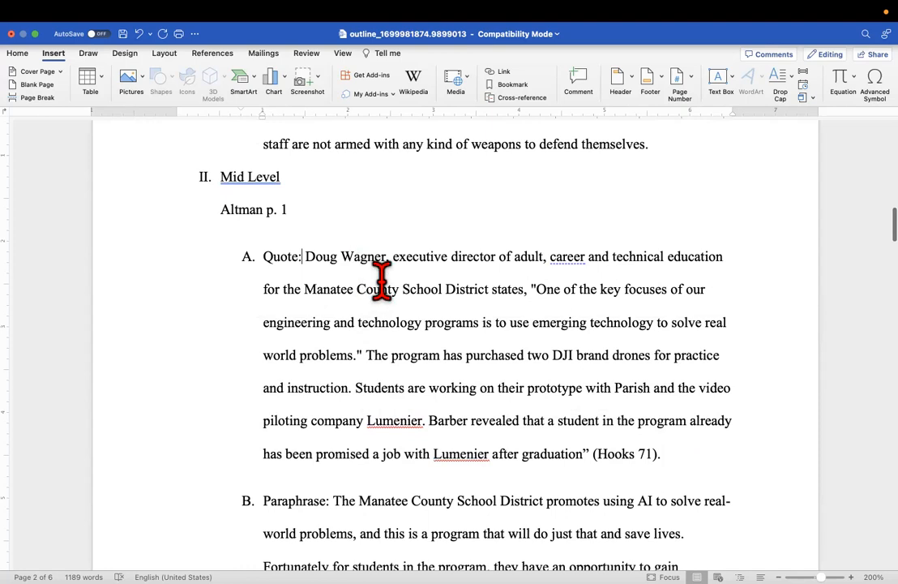
drag(301, 252, 528, 295)
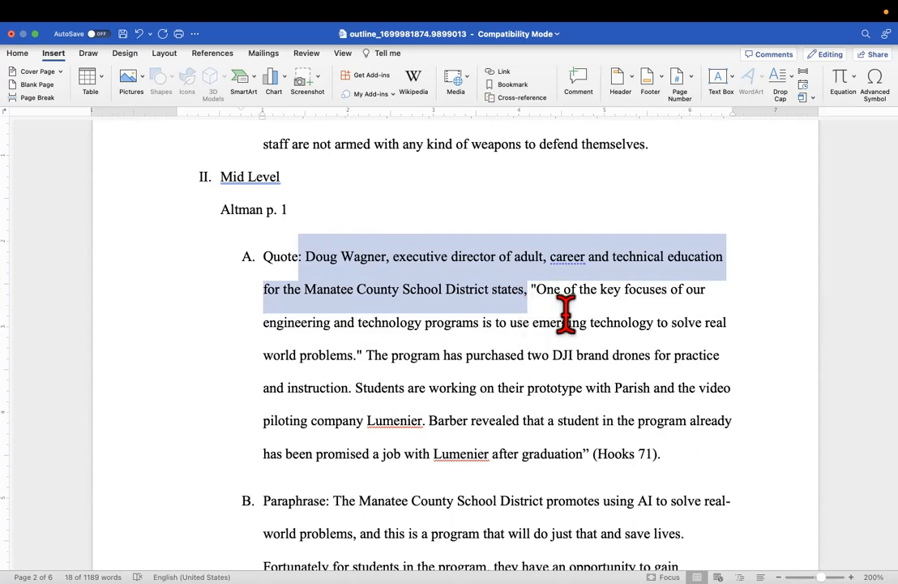
drag(530, 284, 696, 458)
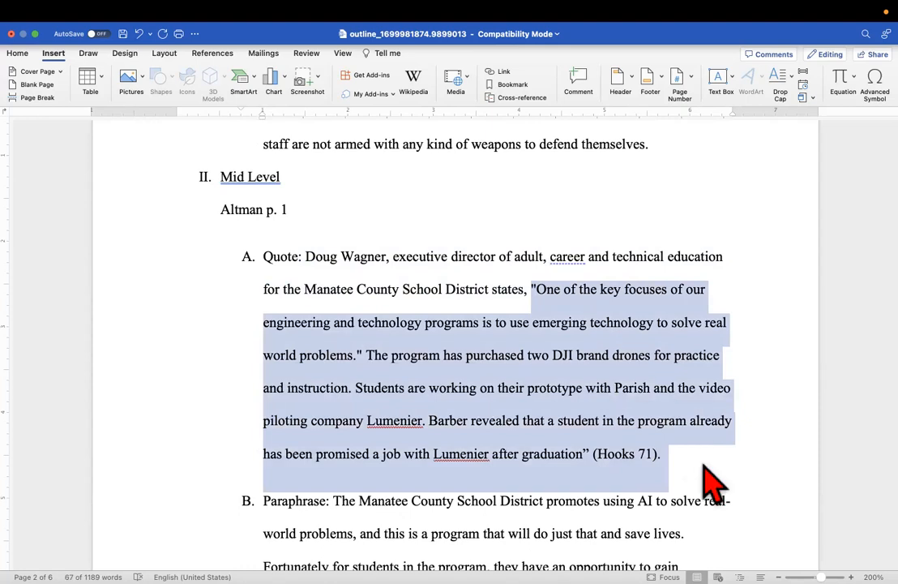
scroll(480, 458, down, 3)
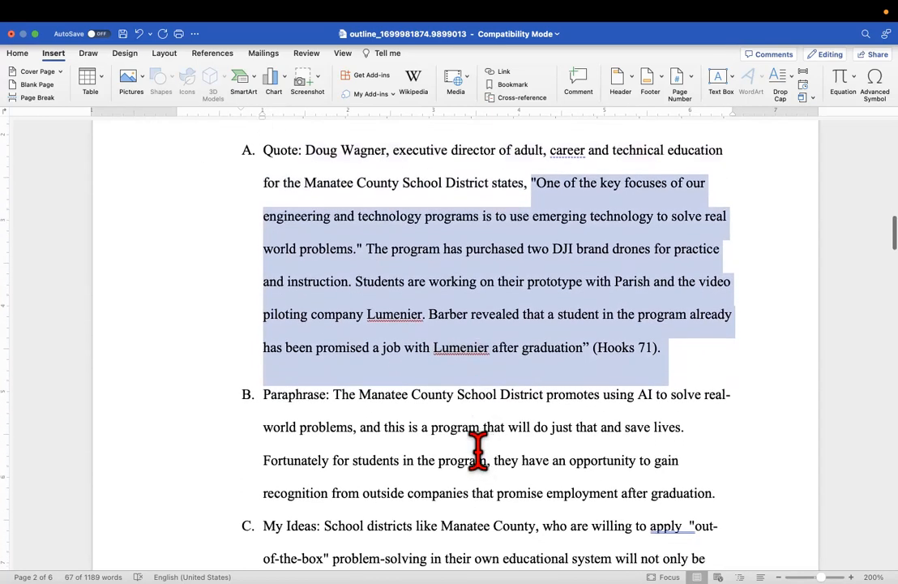
drag(333, 395, 686, 491)
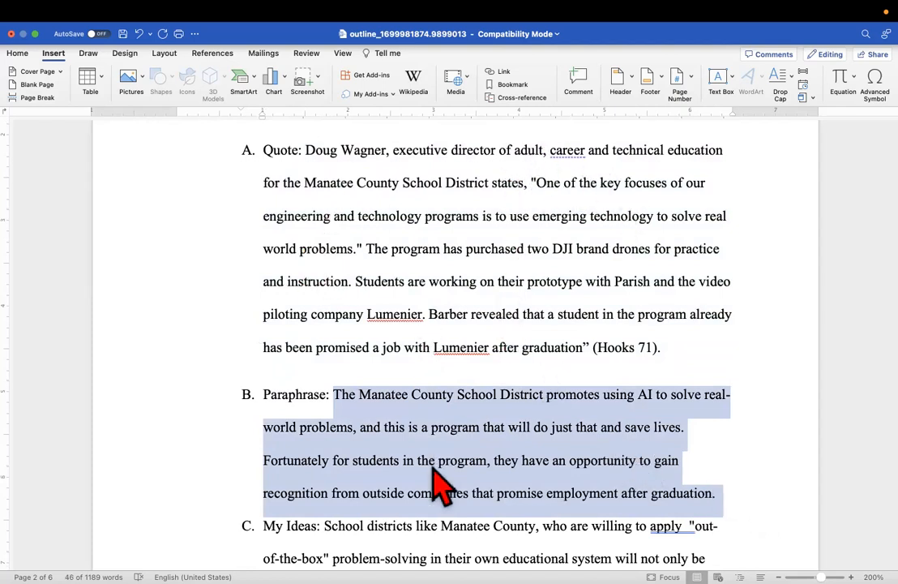
scroll(437, 486, down, 5)
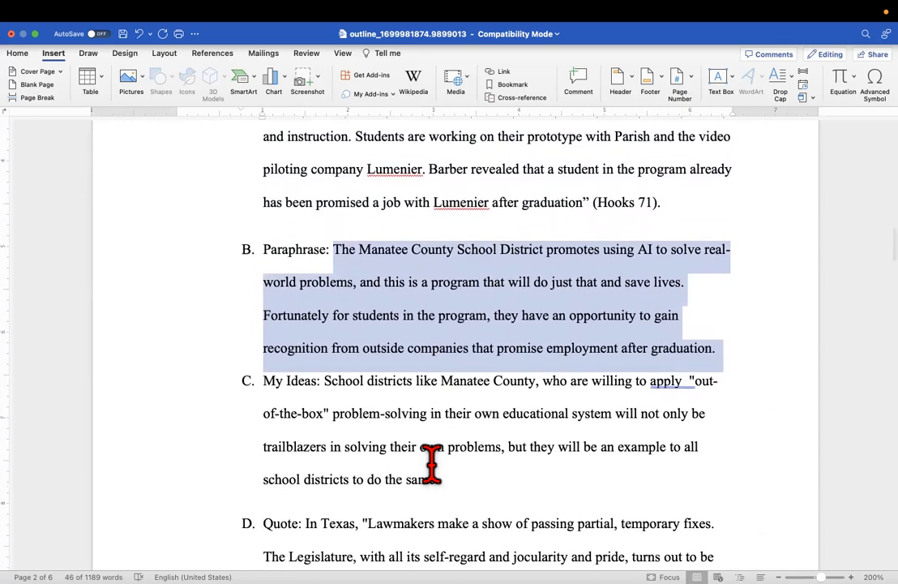
scroll(398, 180, up, 2)
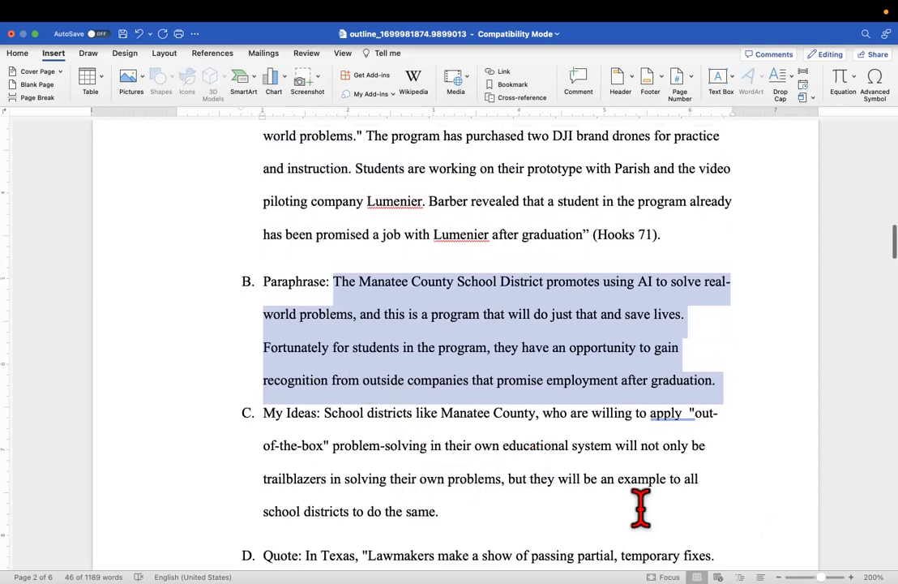
Accept Word's Grammar fix so item C reads 'apply "out-of-the-box"' with a single space
click(688, 414)
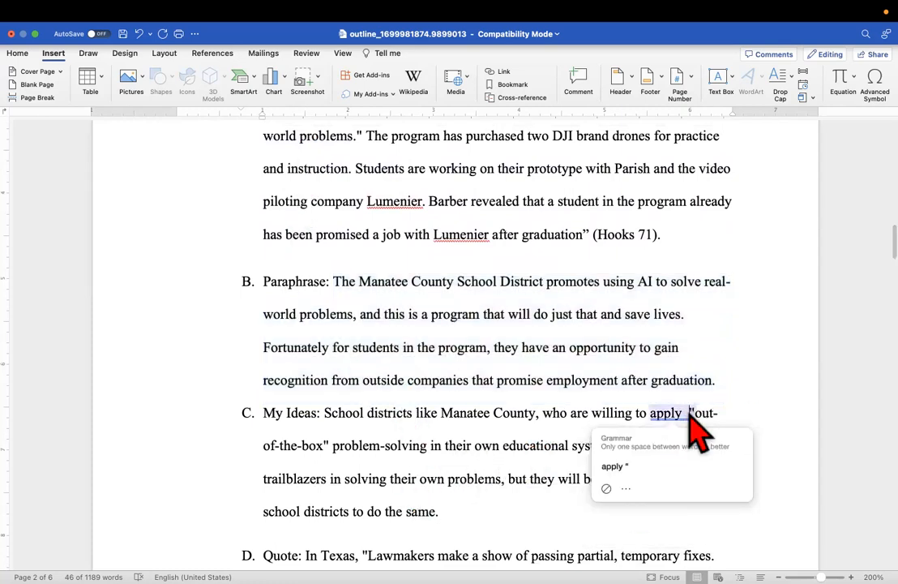
click(615, 466)
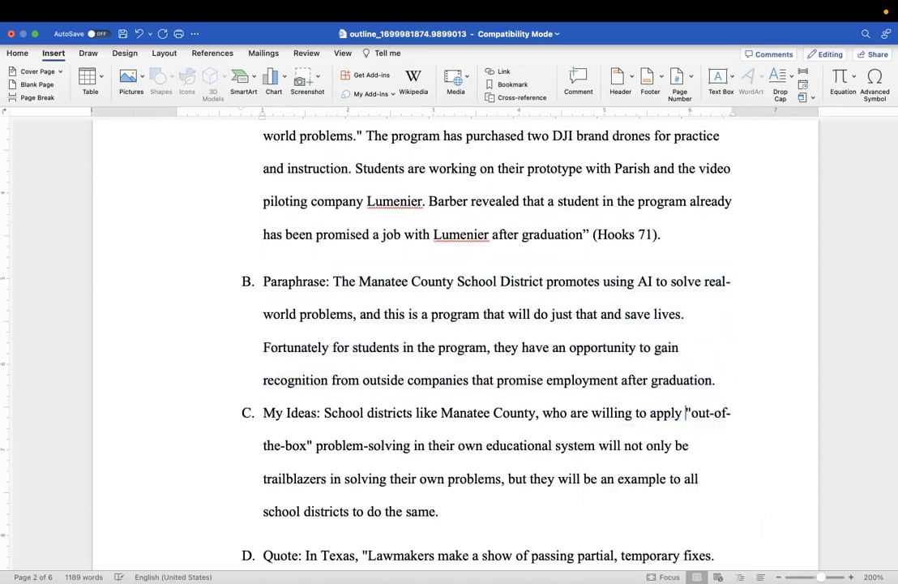
scroll(694, 409, up, 15)
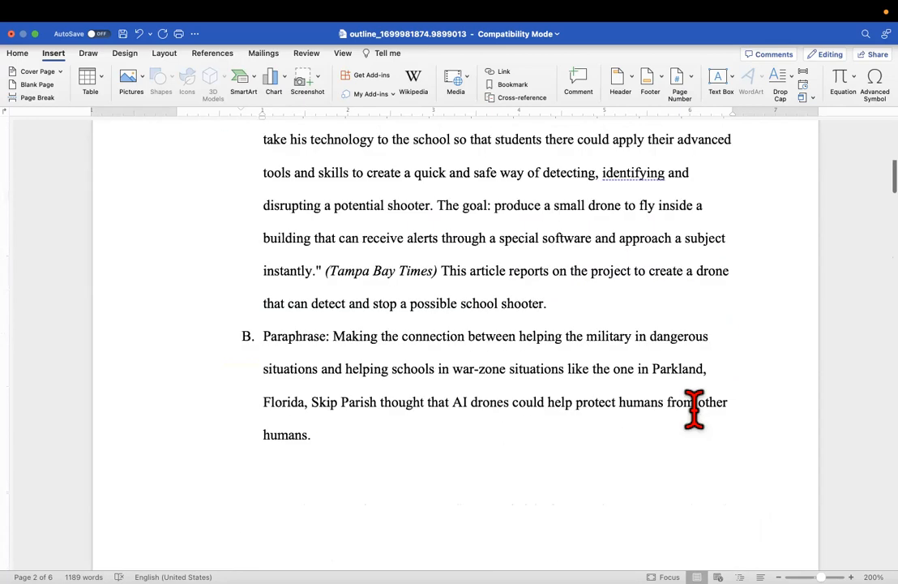
scroll(694, 409, up, 5)
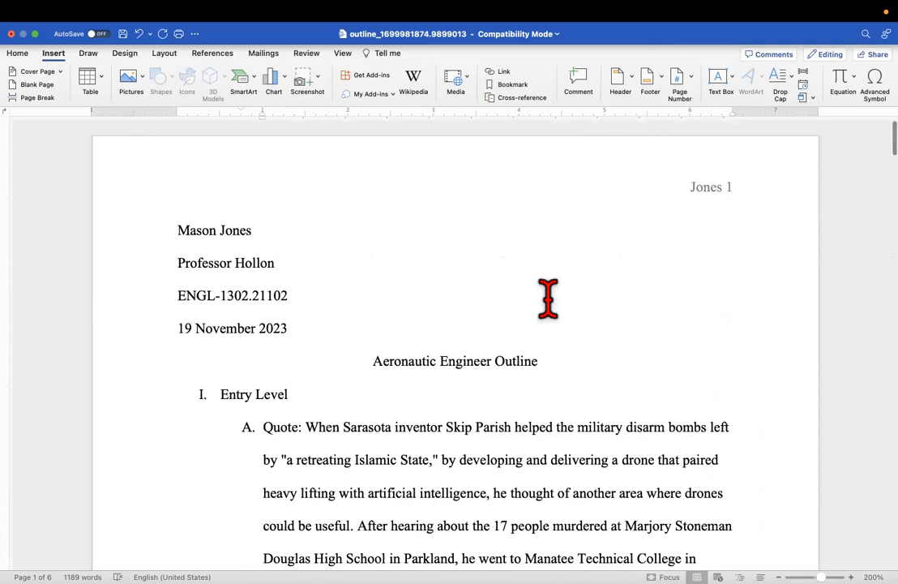